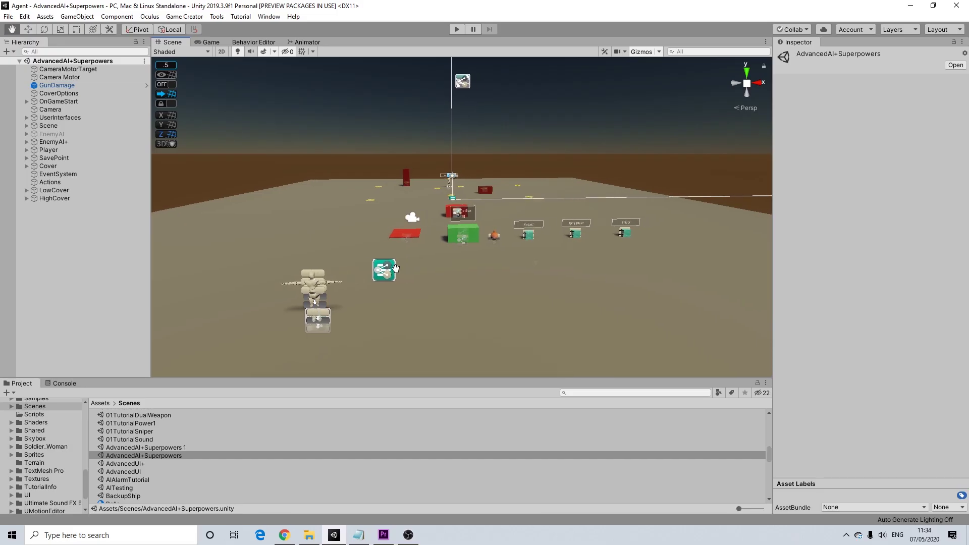
middle_drag(396, 268, 372, 263)
scroll(379, 275, down, 1)
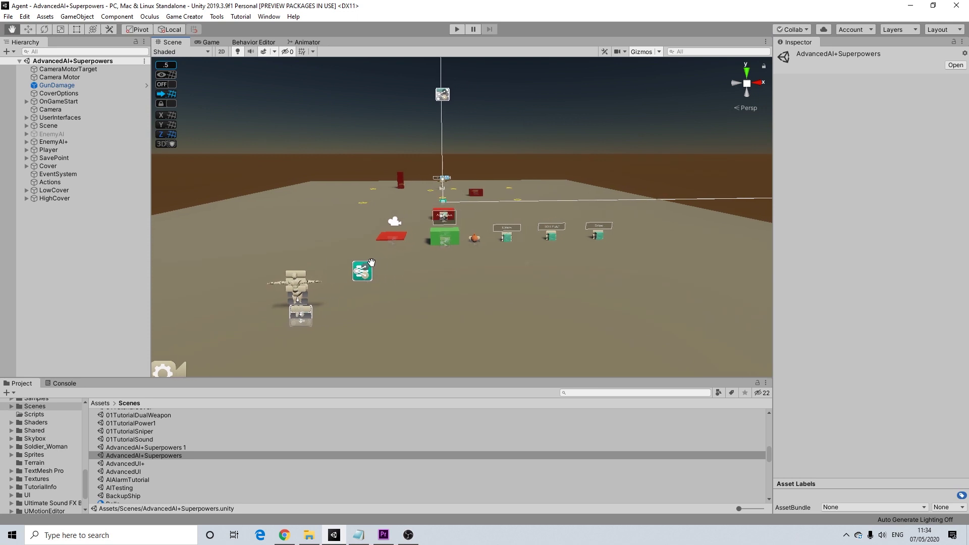
scroll(372, 265, up, 1)
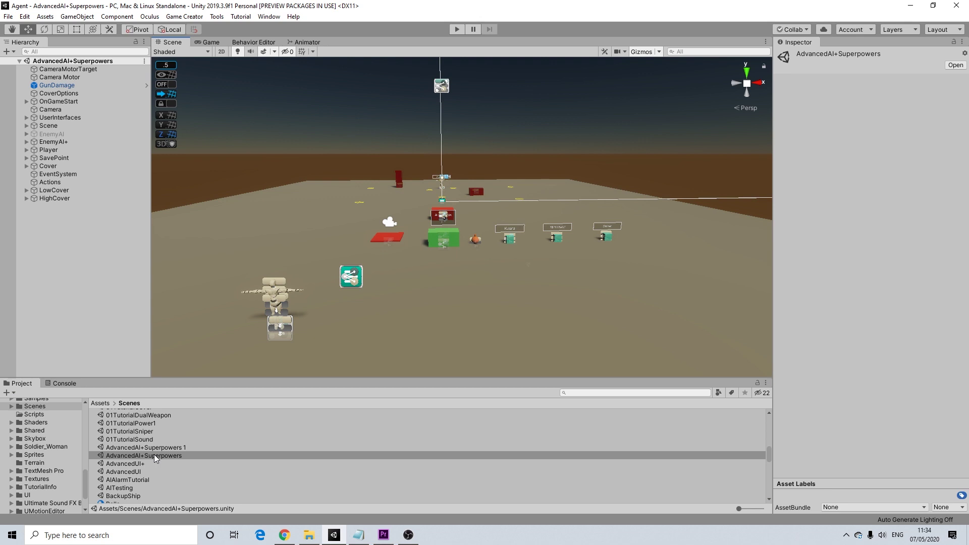
Duplicate the AdvancedAI+Superpowers scene as 01QuestTutorial and open the copy.
click(153, 454)
key(ctrl+d)
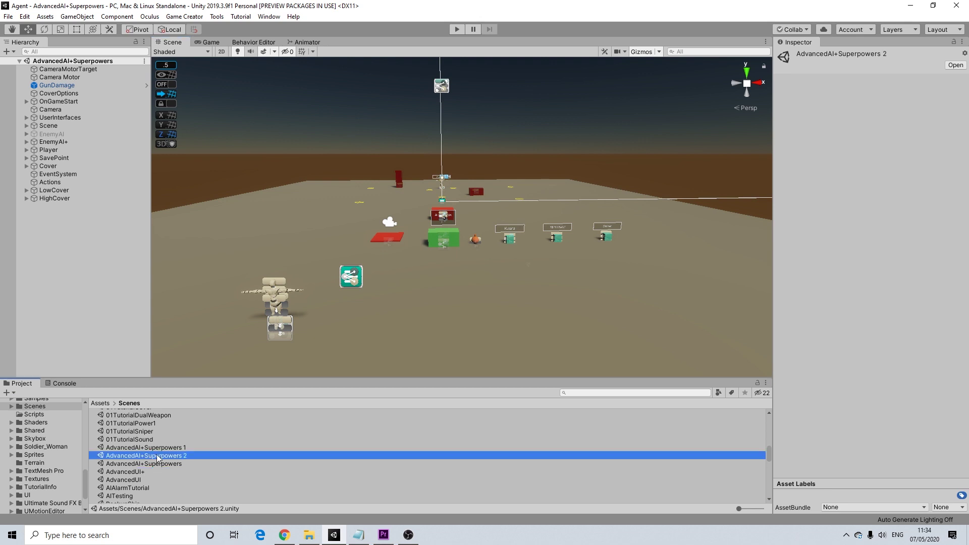
right_click(157, 458)
click(193, 238)
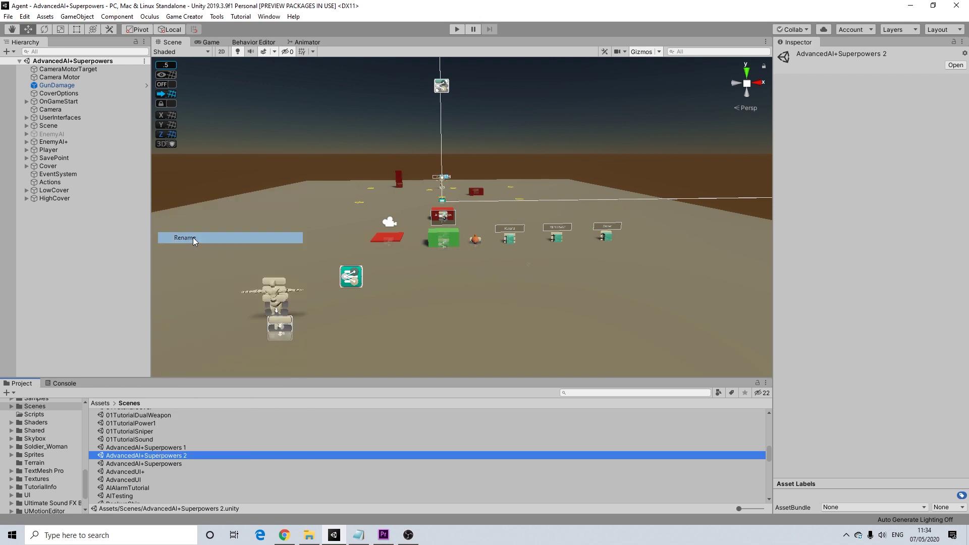
text(01)
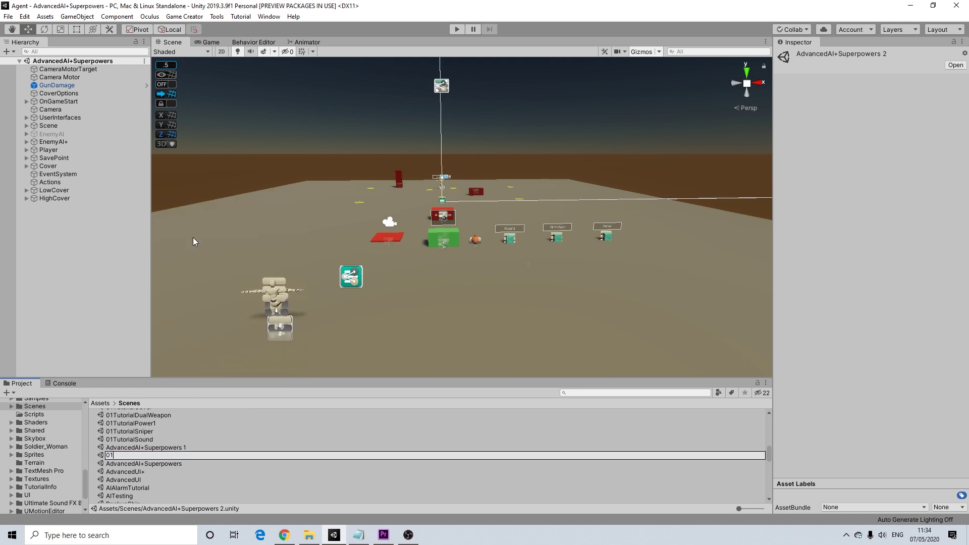
text(QuestTutorial)
key(Return)
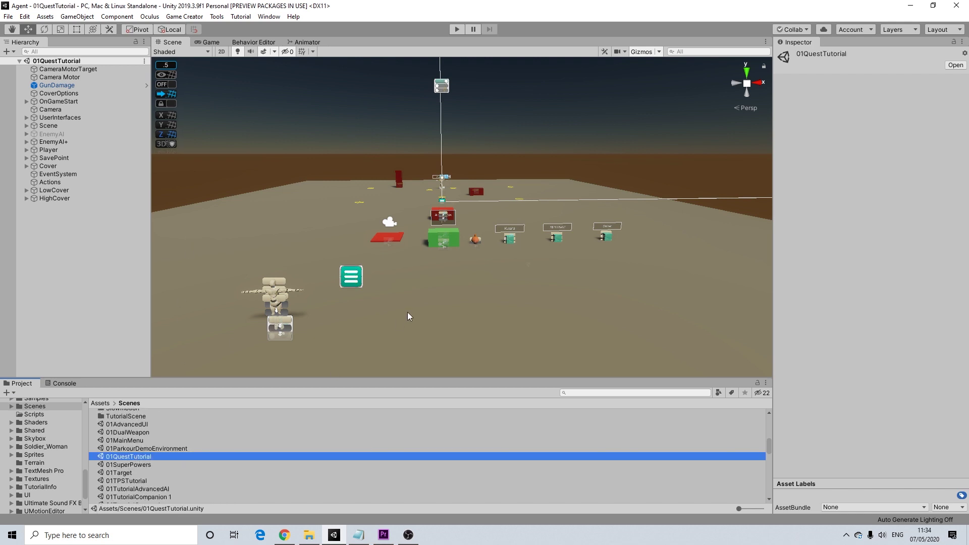
middle_drag(412, 256, 385, 300)
scroll(384, 275, down, 4)
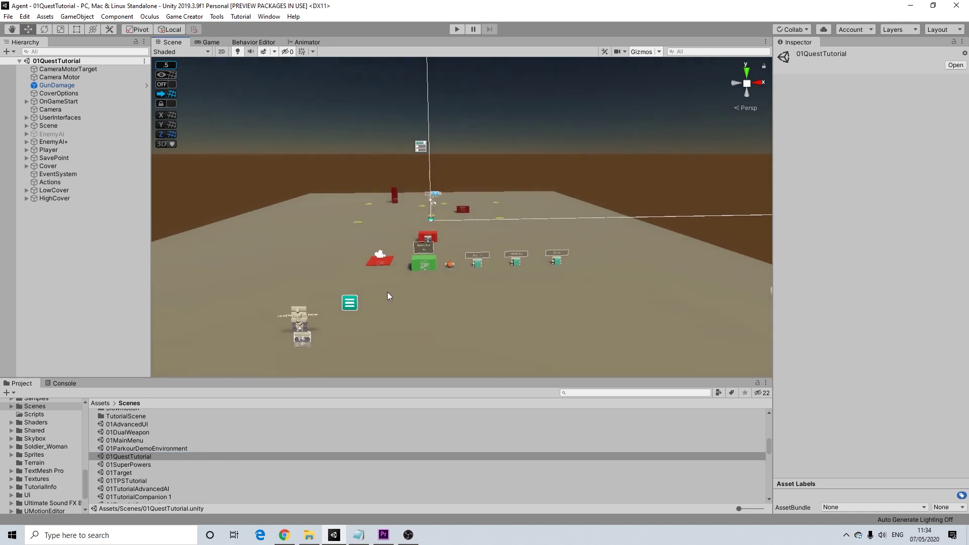
mouse_move(389, 281)
alt+mouse_down()
mouse_move(376, 309)
mouse_move(394, 296)
alt+mouse_up()
middle_drag(395, 296, 419, 260)
scroll(419, 260, up, 3)
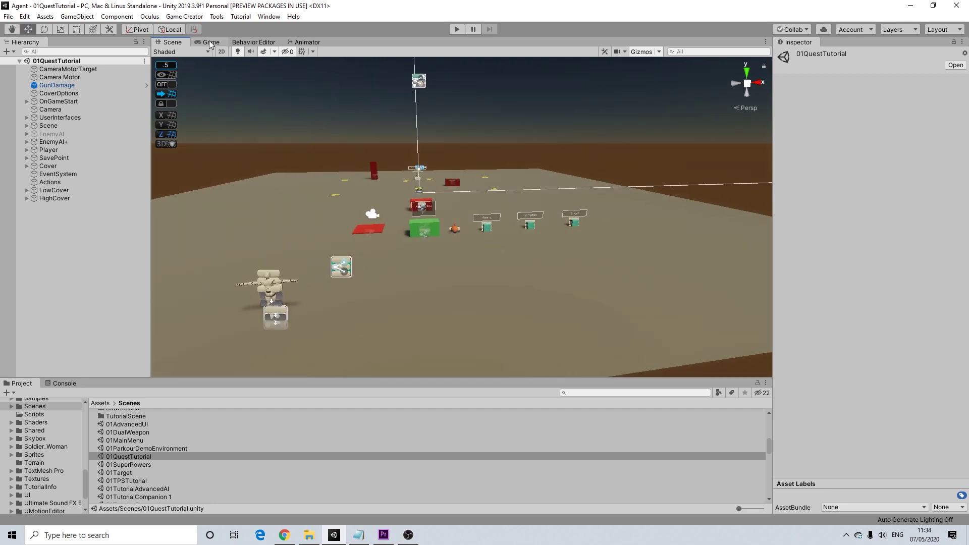
middle_drag(345, 177, 362, 190)
scroll(324, 177, up, 1)
scroll(361, 190, up, 1)
scroll(362, 190, down, 1)
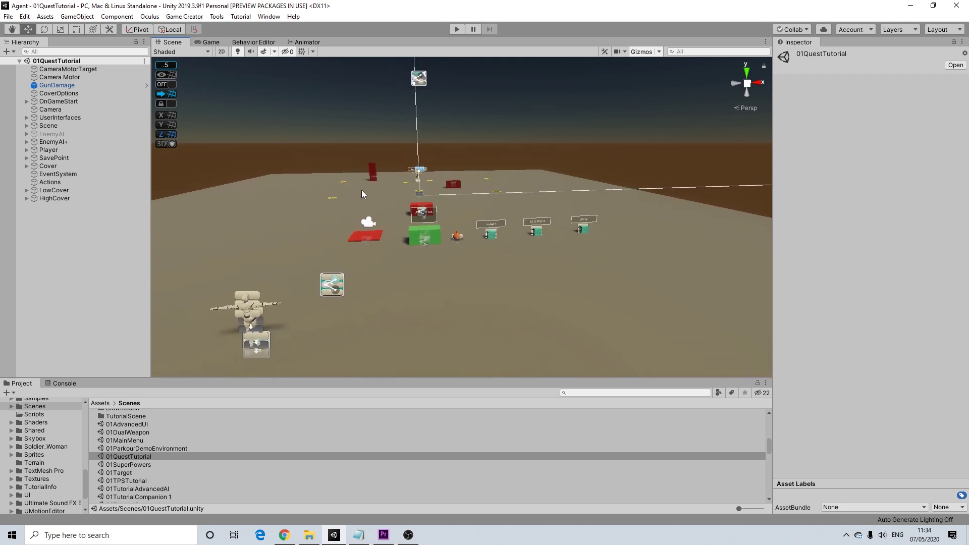
alt+drag(341, 189, 324, 197)
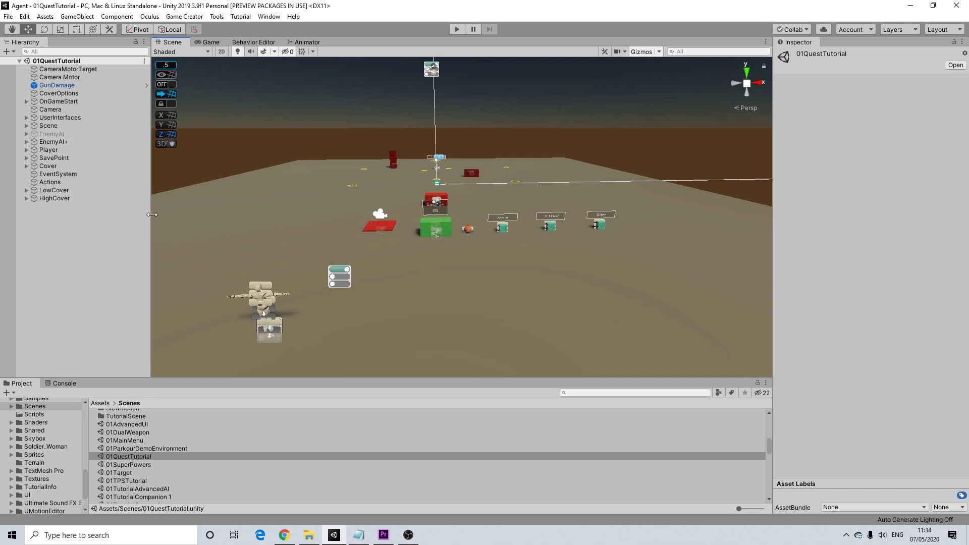
Open the Game Creator preferences at the Quests section.
click(186, 17)
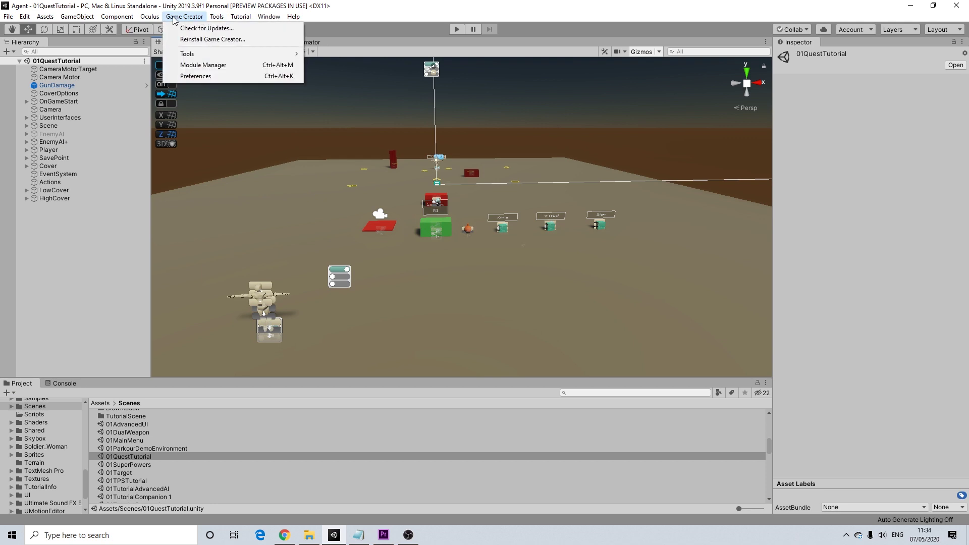
click(187, 77)
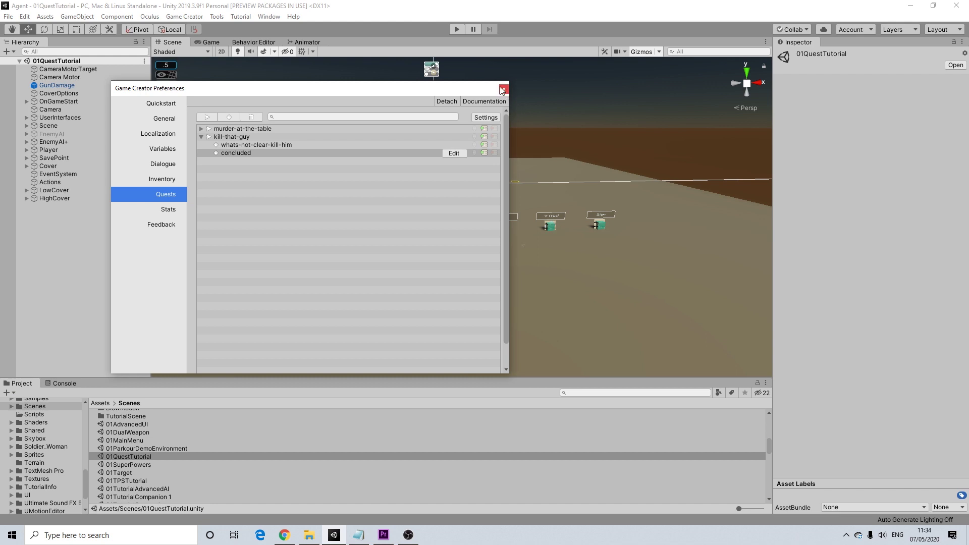
click(504, 89)
click(184, 17)
click(195, 76)
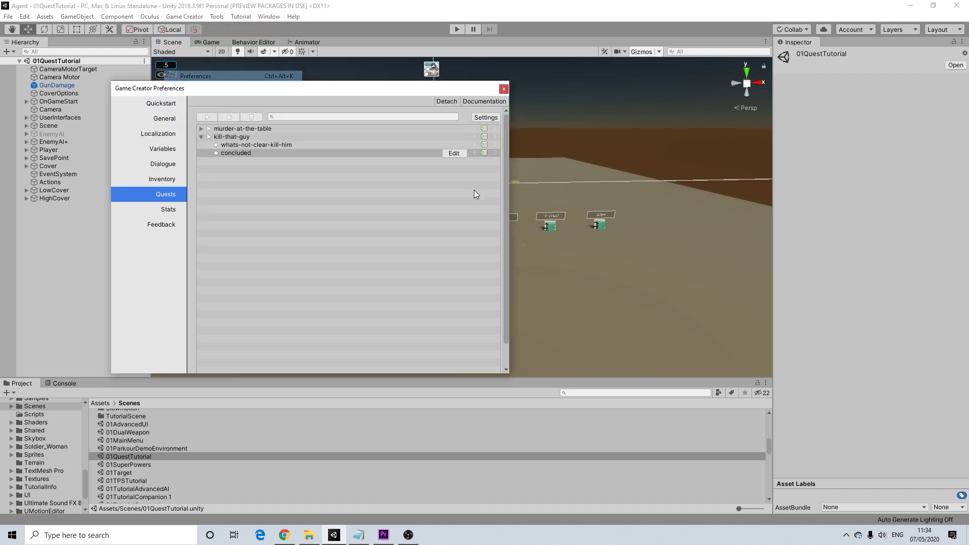
click(165, 198)
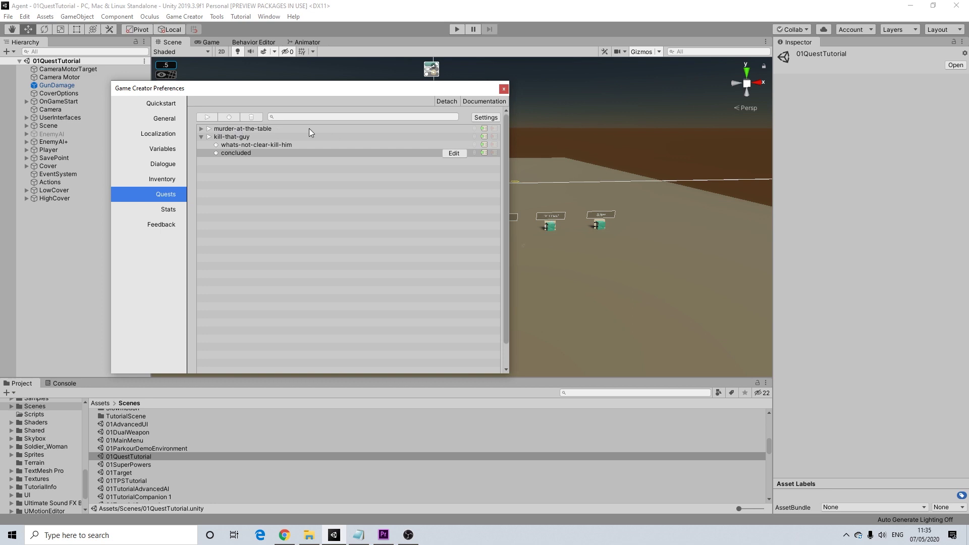
Collapse the kill-that-guy quest and examine the tasks nested under the murder-at-the-table quest.
click(201, 136)
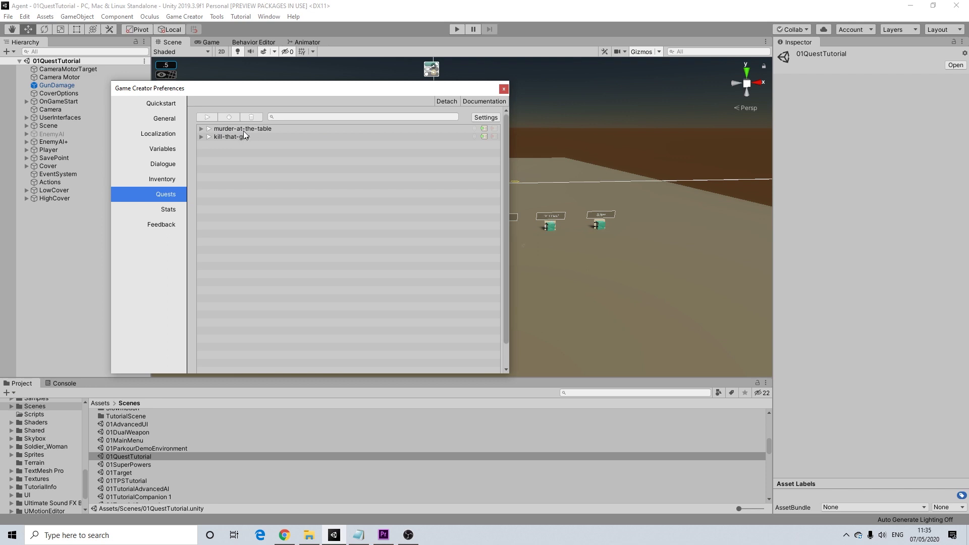
click(210, 129)
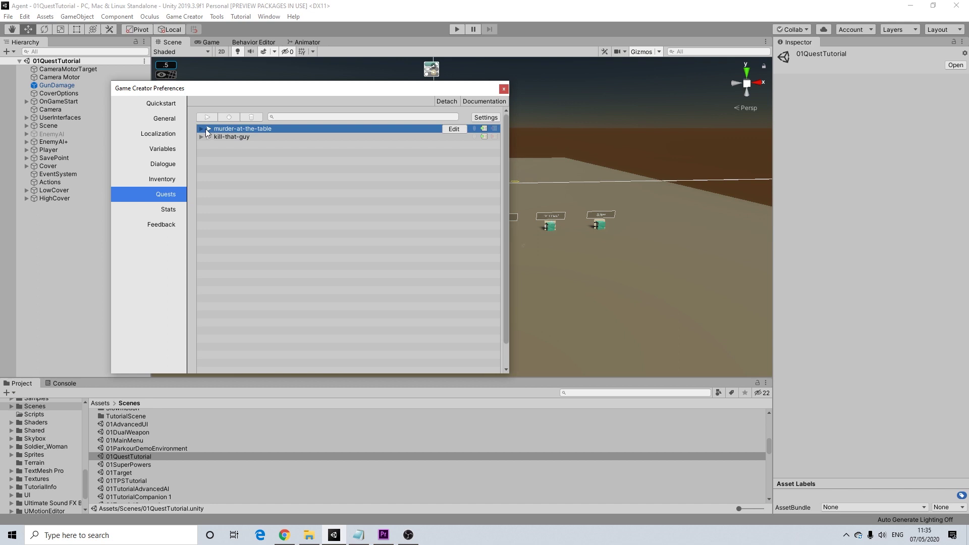
click(201, 128)
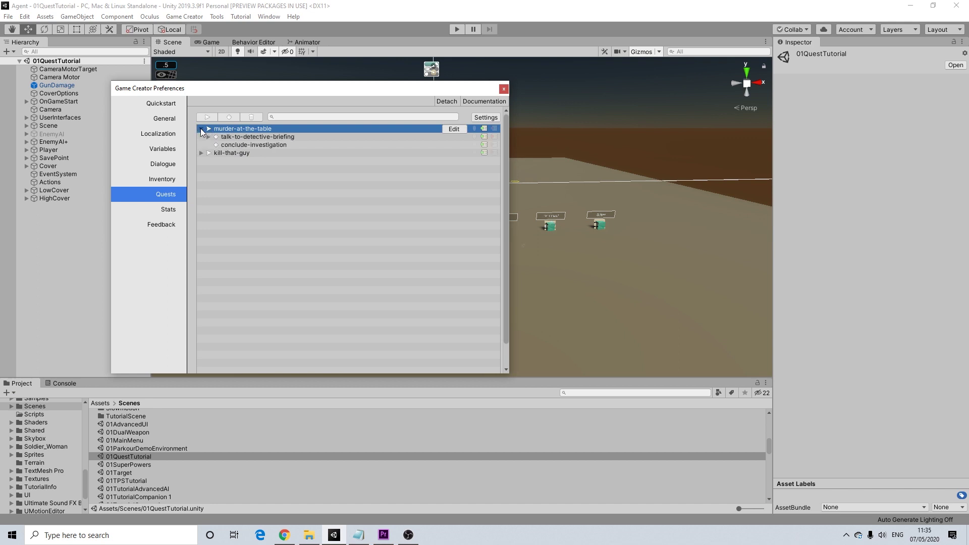
click(201, 129)
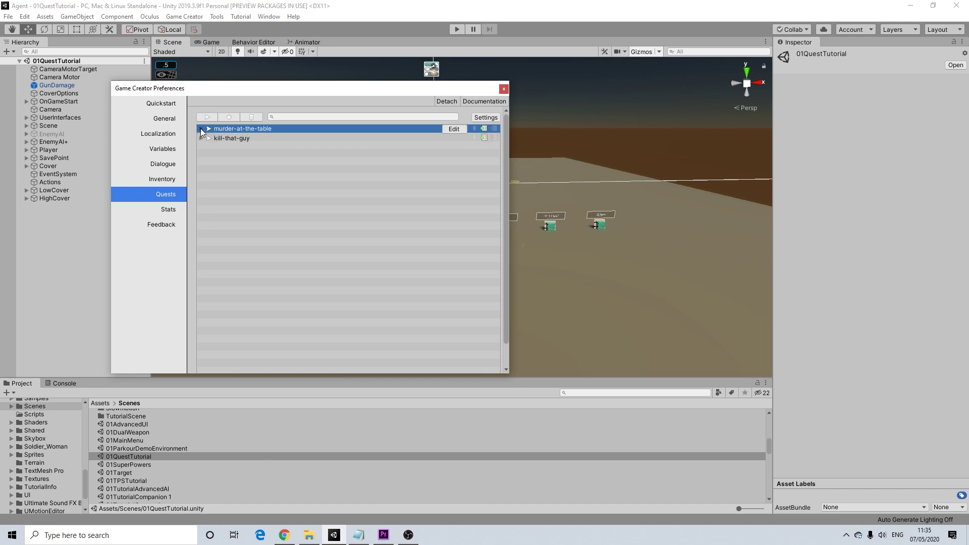
click(239, 137)
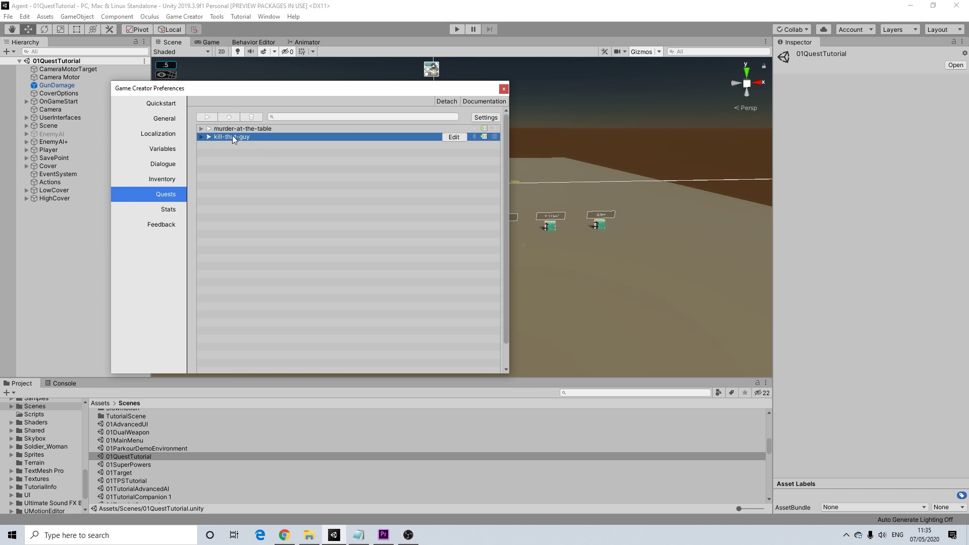
Add a new quest named kill-that-dude to the quest list.
click(208, 117)
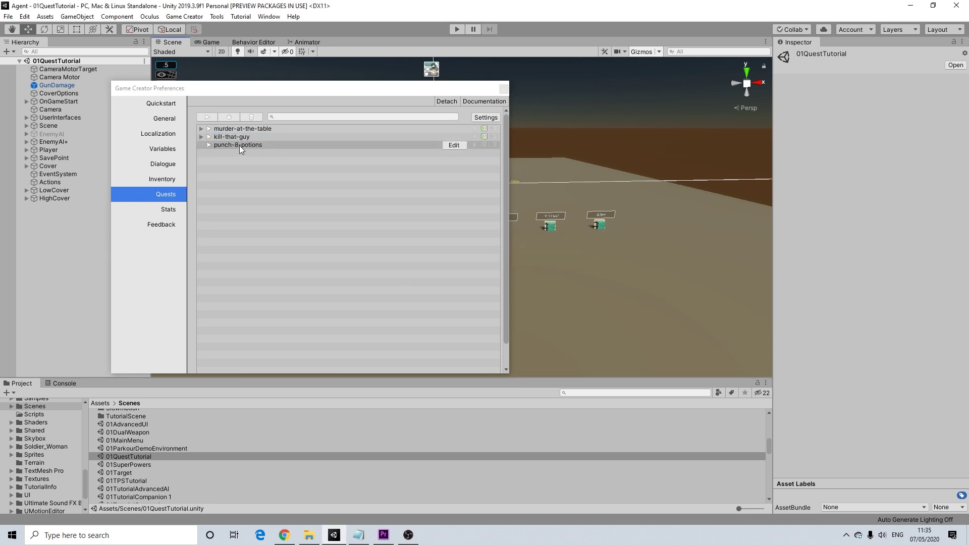
click(239, 146)
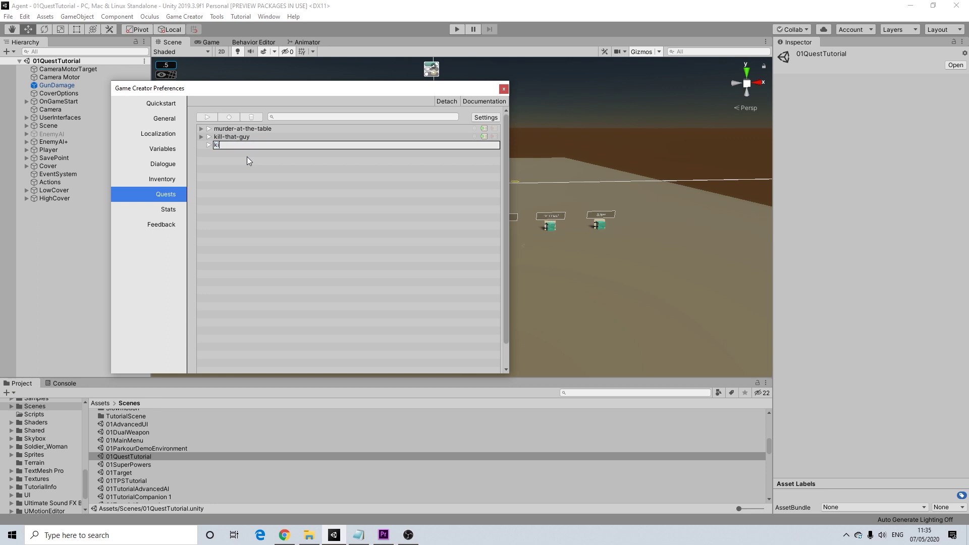
text(kill-that-dude)
key(Return)
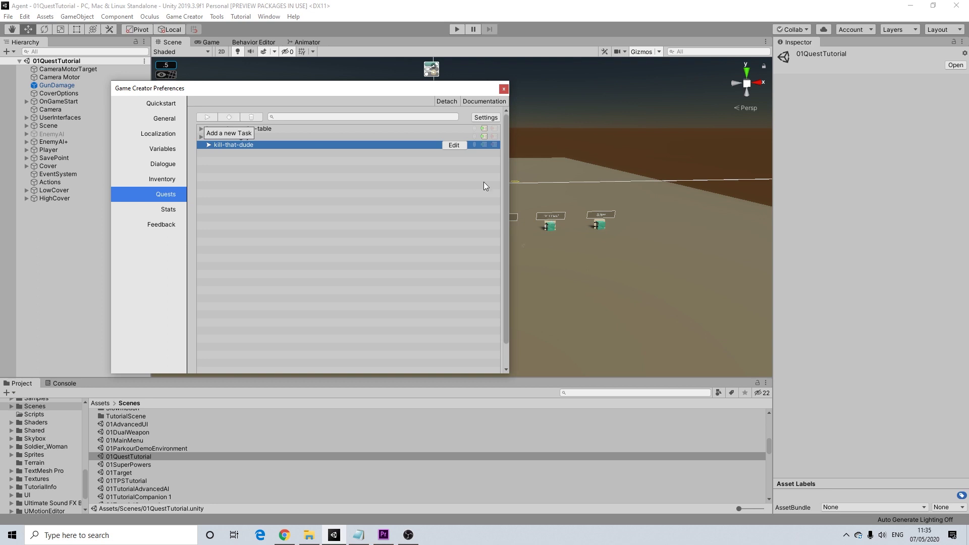
Give the kill-that-dude quest the title "Kill That Dude" and the description "You know, the only one in the scene?".
click(454, 145)
click(598, 221)
text(K)
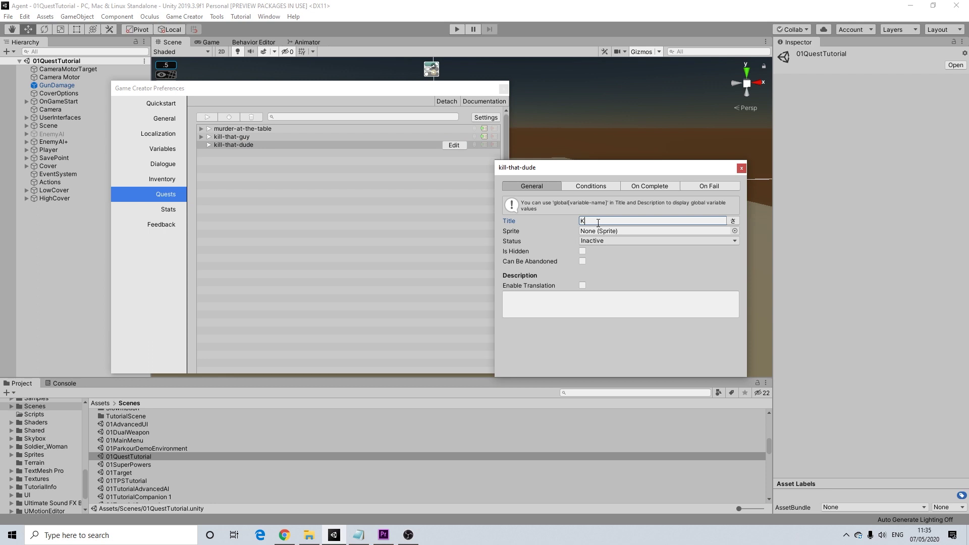
text(ill Thet Dude)
click(562, 301)
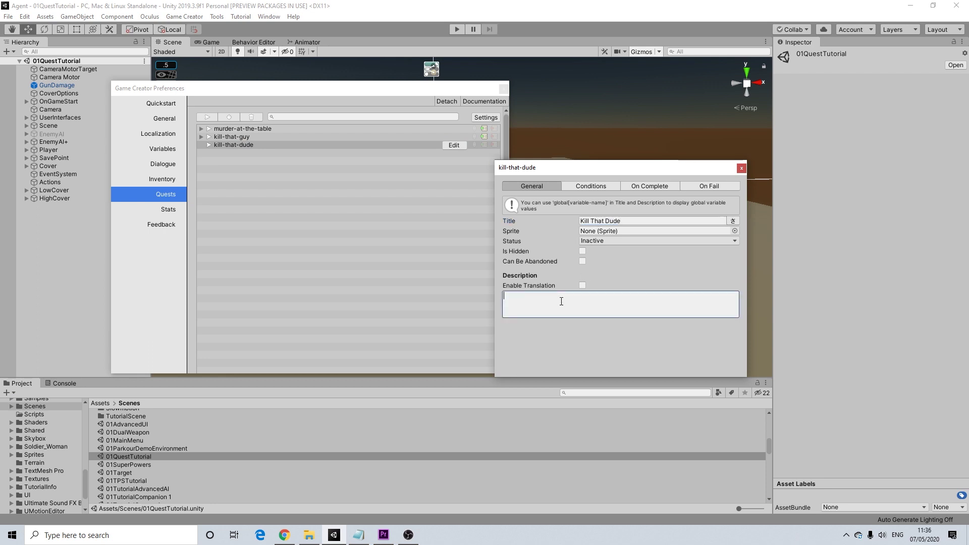
text(You know, the only one in the scene?)
Allow the kill-that-dude quest to be abandoned.
click(583, 261)
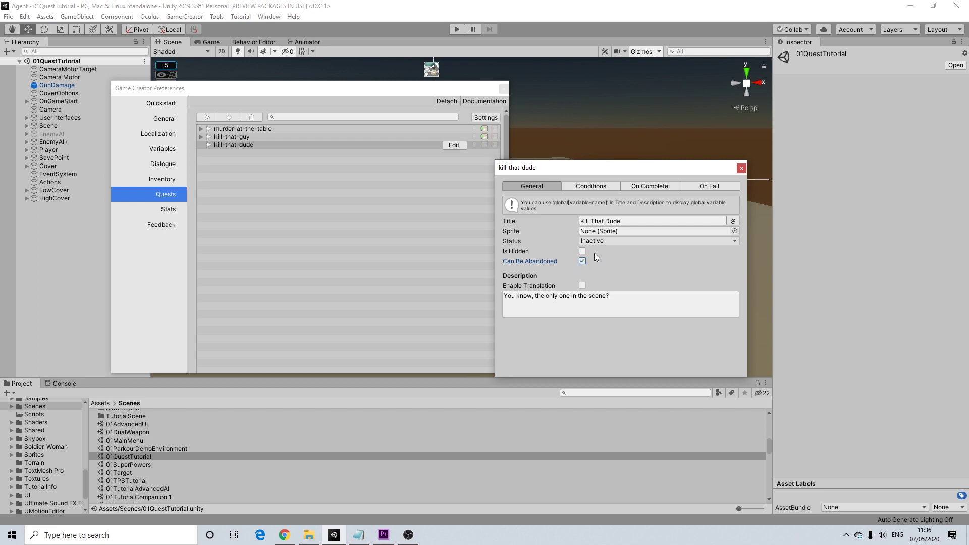
click(583, 261)
click(582, 261)
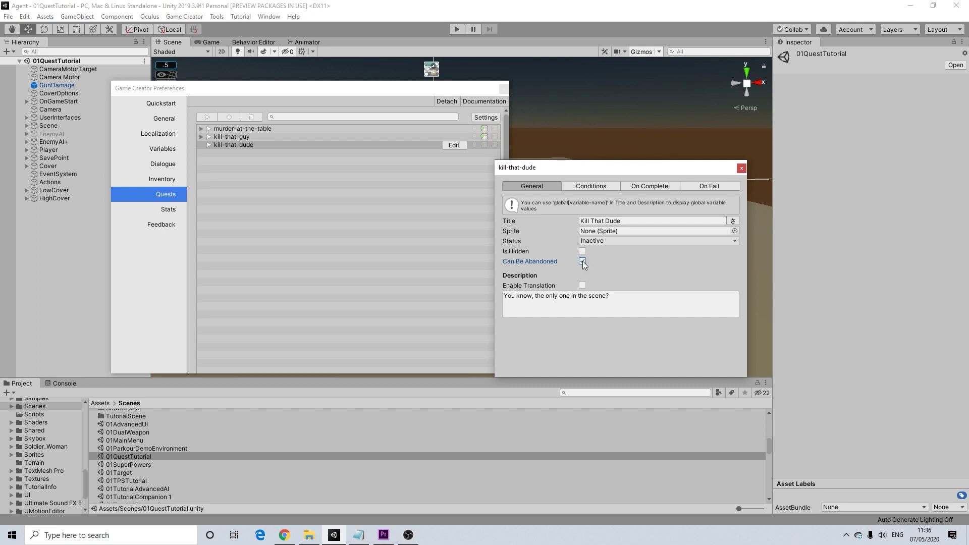
Review the quest's activation conditions and add an Instantiate action to its On Complete actions.
click(600, 187)
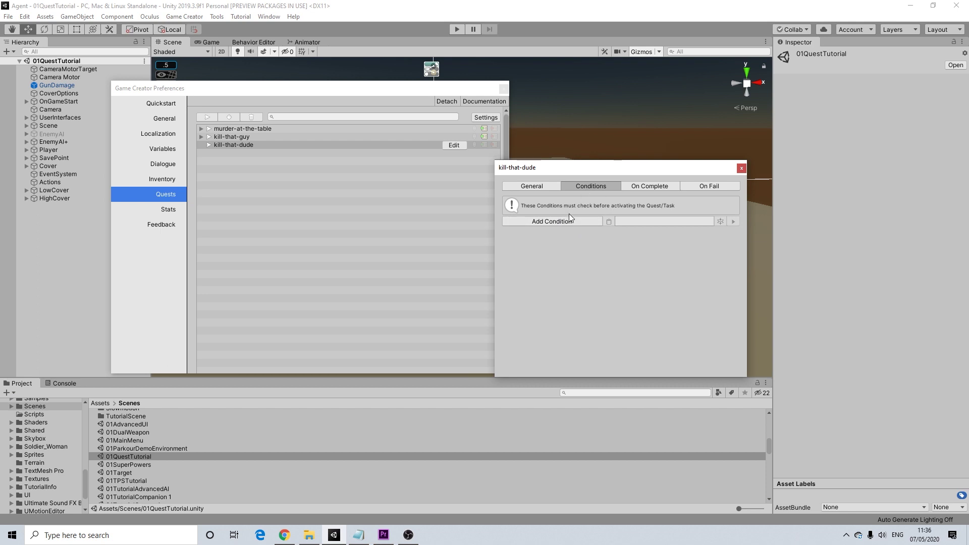
click(647, 189)
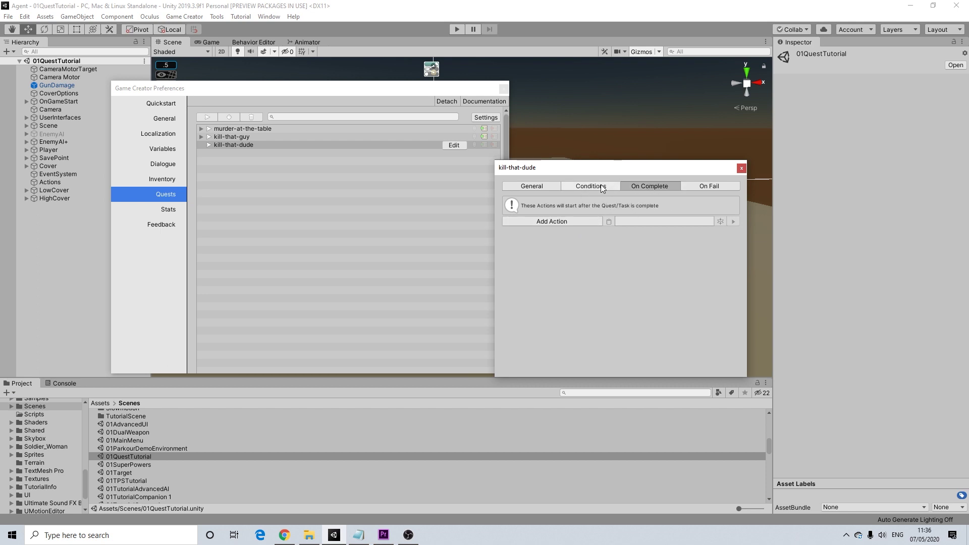
click(563, 221)
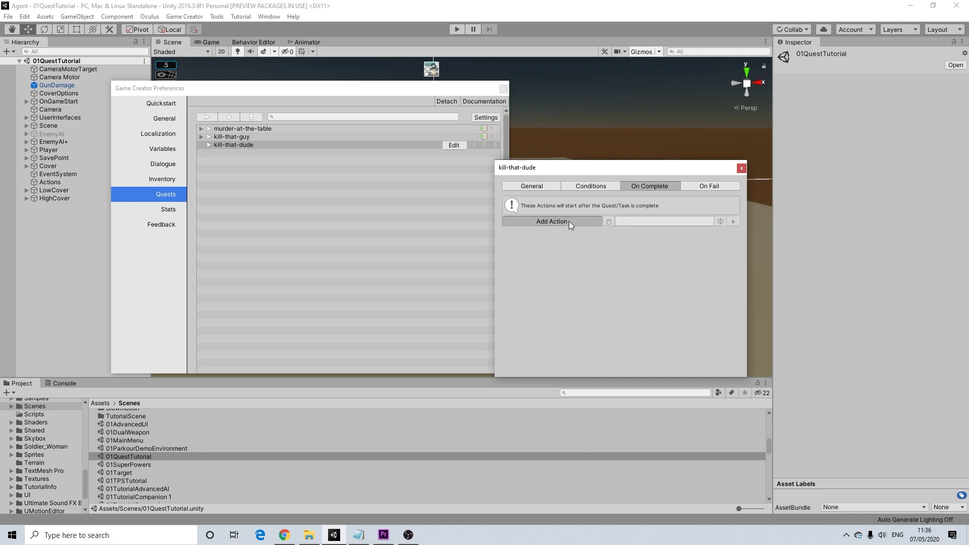
text(init)
key(BackSpace)
key(BackSpace)
key(BackSpace)
key(BackSpace)
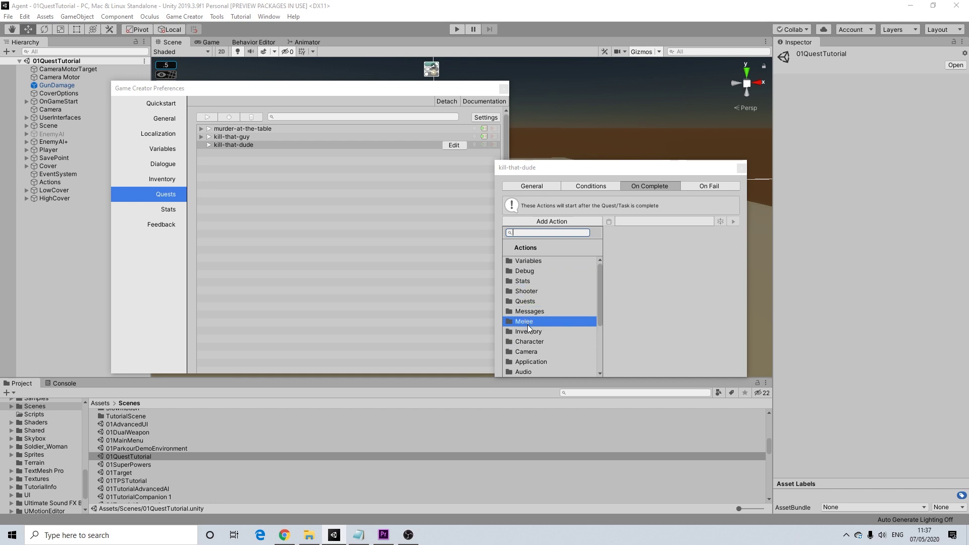
scroll(528, 329, down, 3)
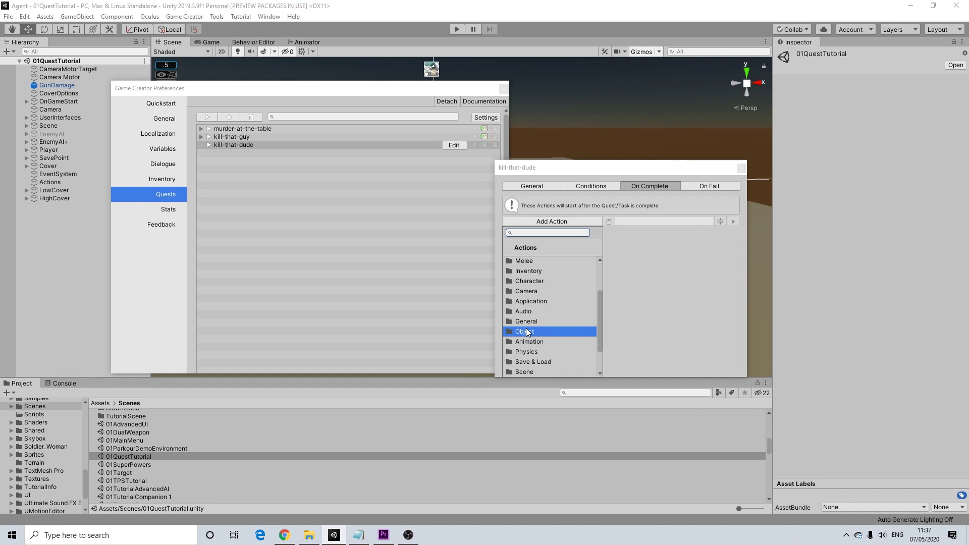
click(526, 332)
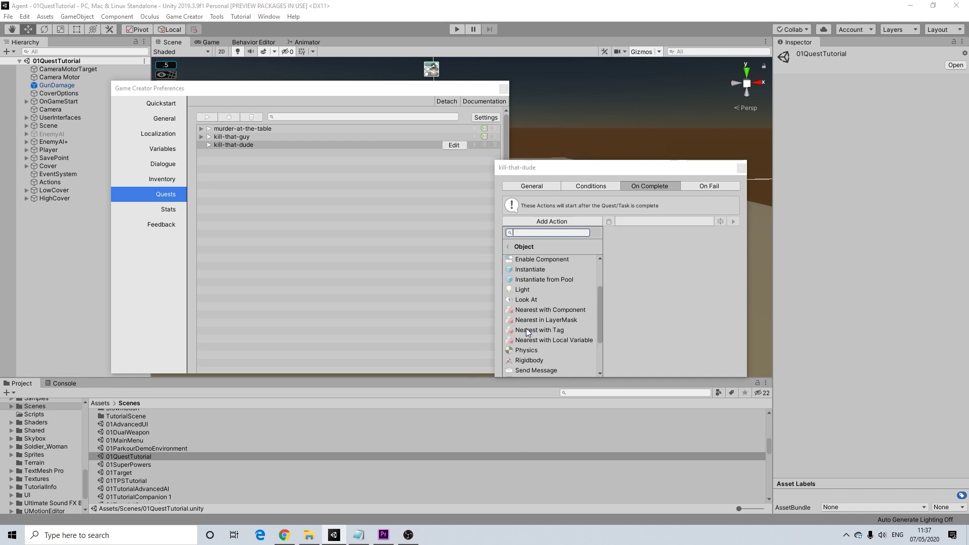
click(543, 270)
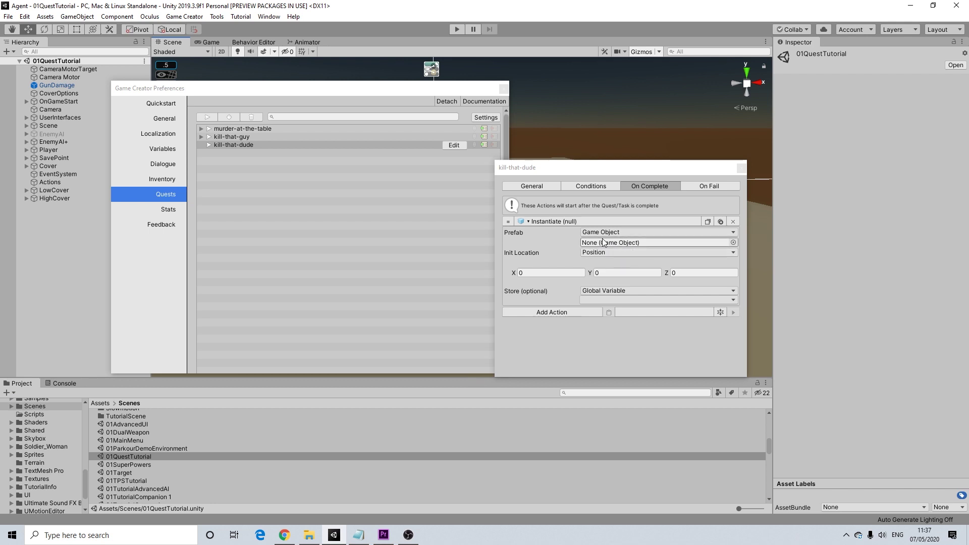
Search the project assets for "caseclose" and duplicate the CaseClosed prefab.
click(581, 393)
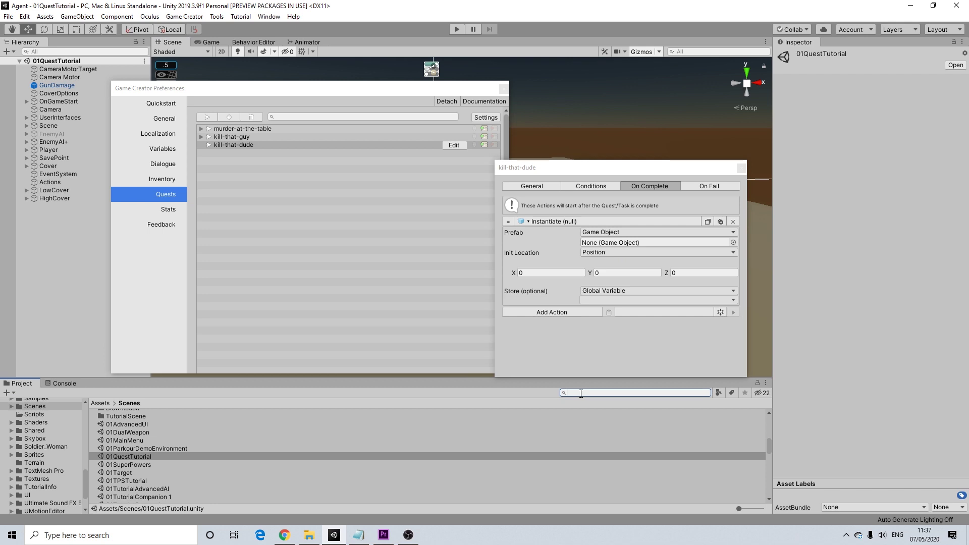
text(caseclose)
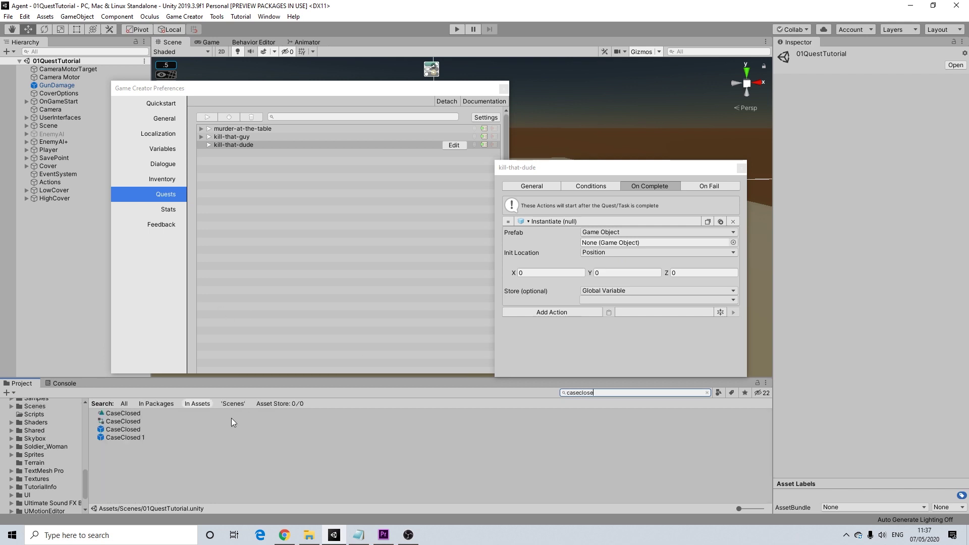
click(118, 429)
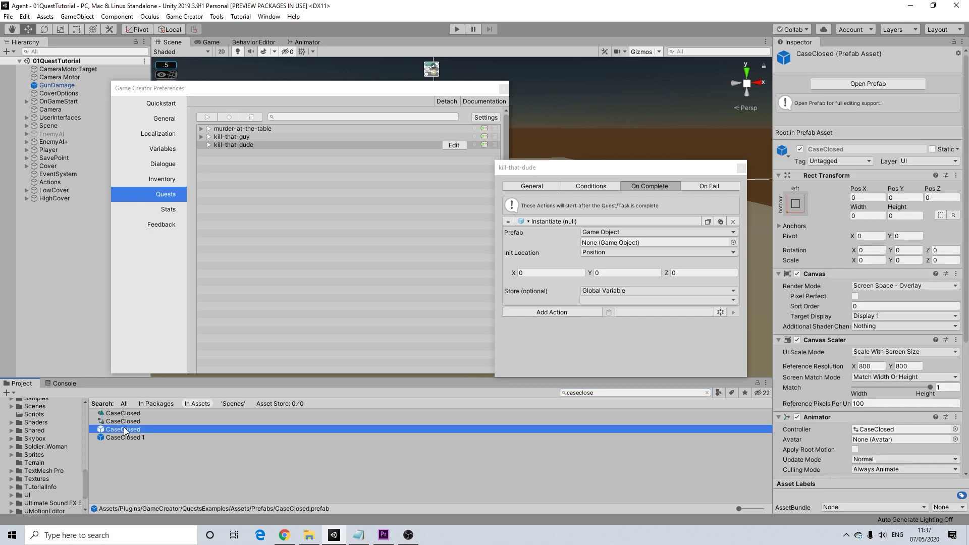
key(ctrl+d)
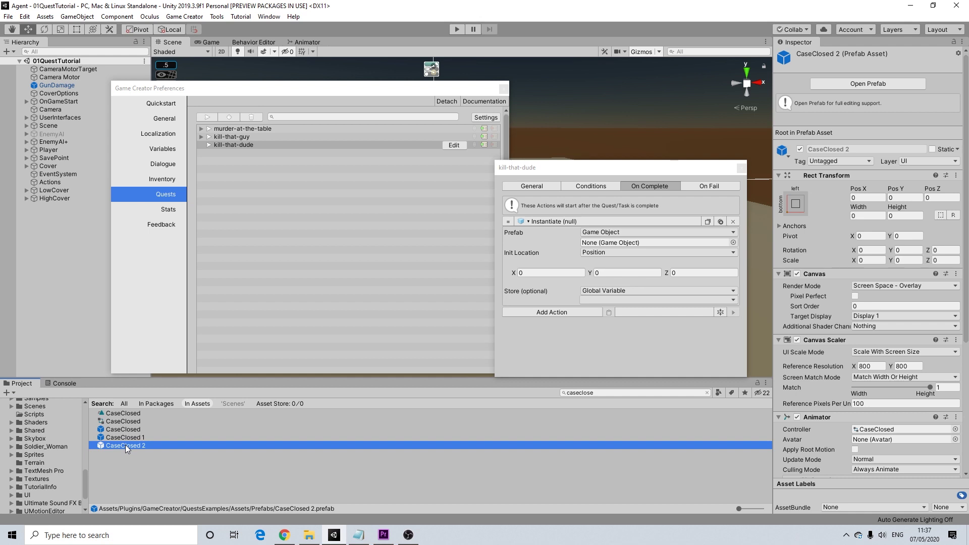
Open the duplicated CaseClosed 2 prefab for editing and move the floating quest windows clear of the scene view.
double_click(125, 444)
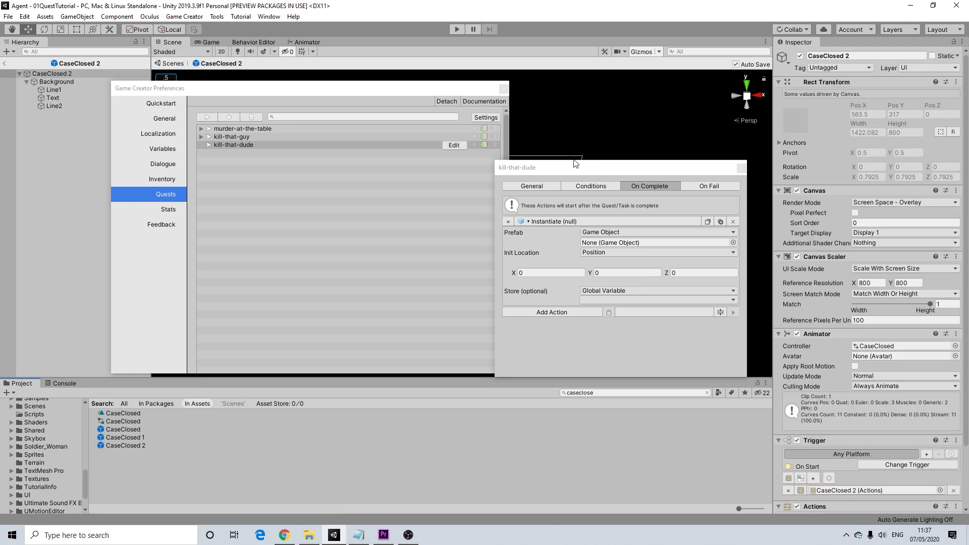
drag(399, 95, 864, 251)
drag(723, 263, 825, 258)
drag(602, 171, 935, 315)
drag(831, 255, 416, 424)
drag(877, 314, 416, 438)
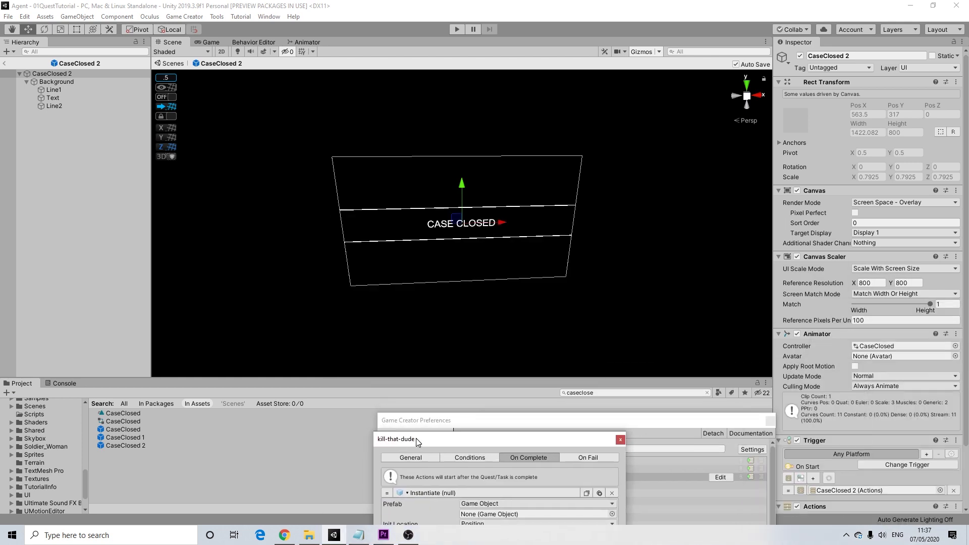
Change the prefab's Text object to read "Mission Completed" and check the trigger and actions on the prefab root.
click(51, 91)
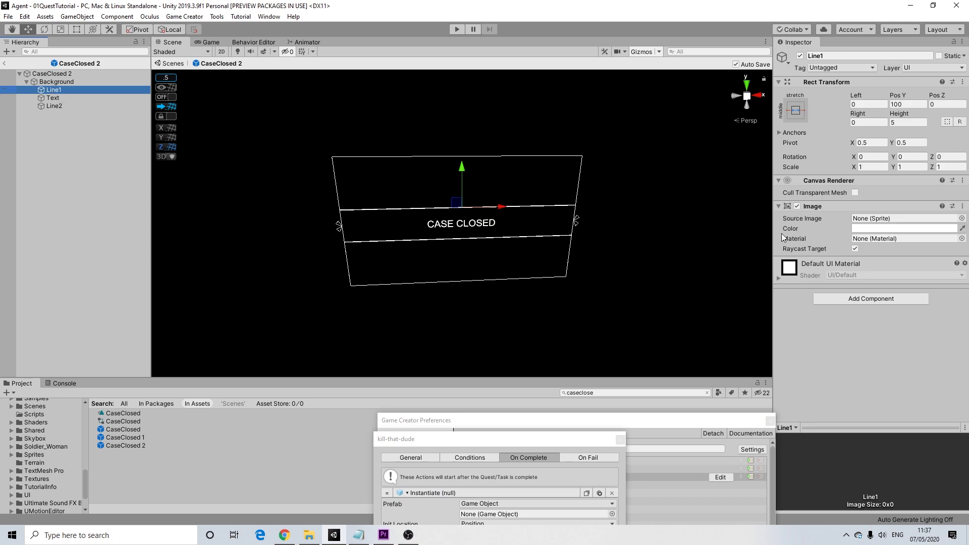
click(53, 98)
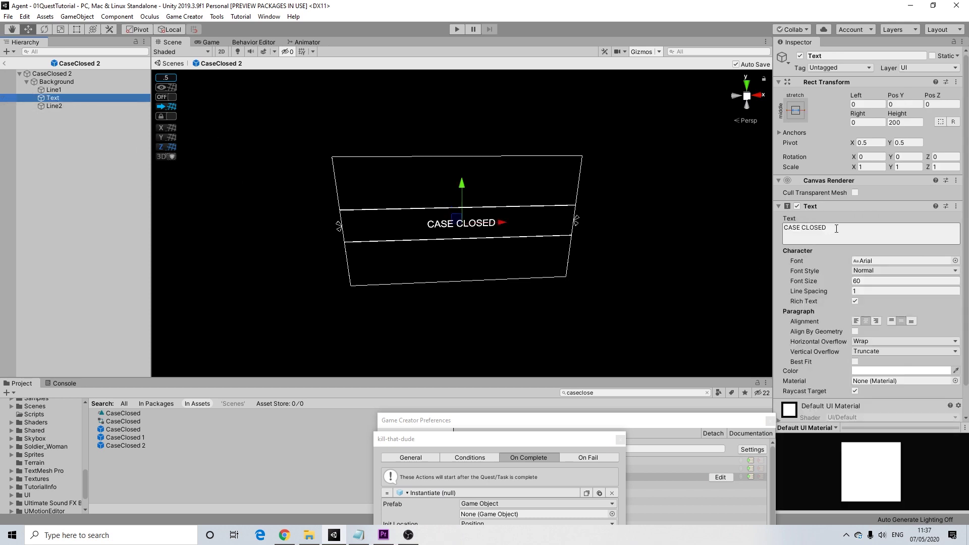
drag(837, 229, 781, 228)
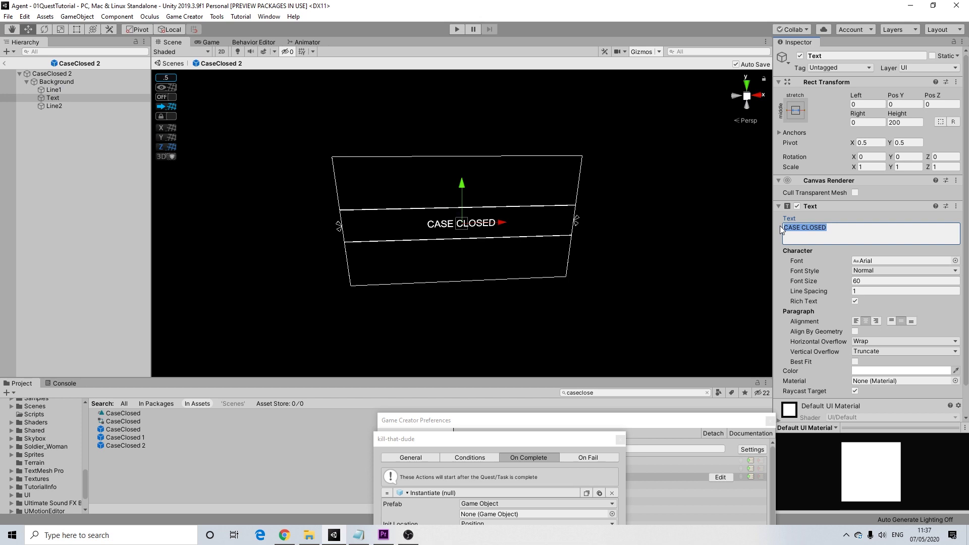
text(Mission A)
key(BackSpace)
text(Completed)
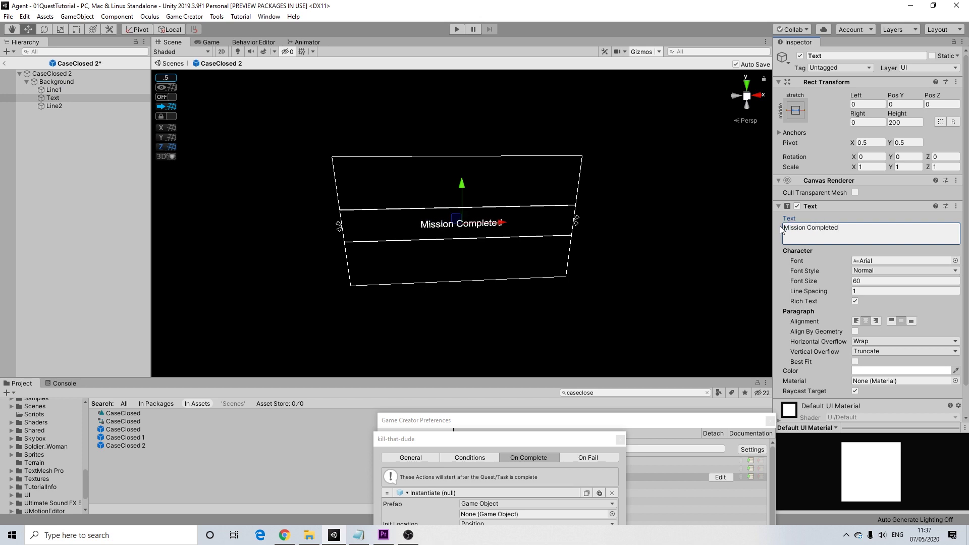
scroll(780, 225, down, 3)
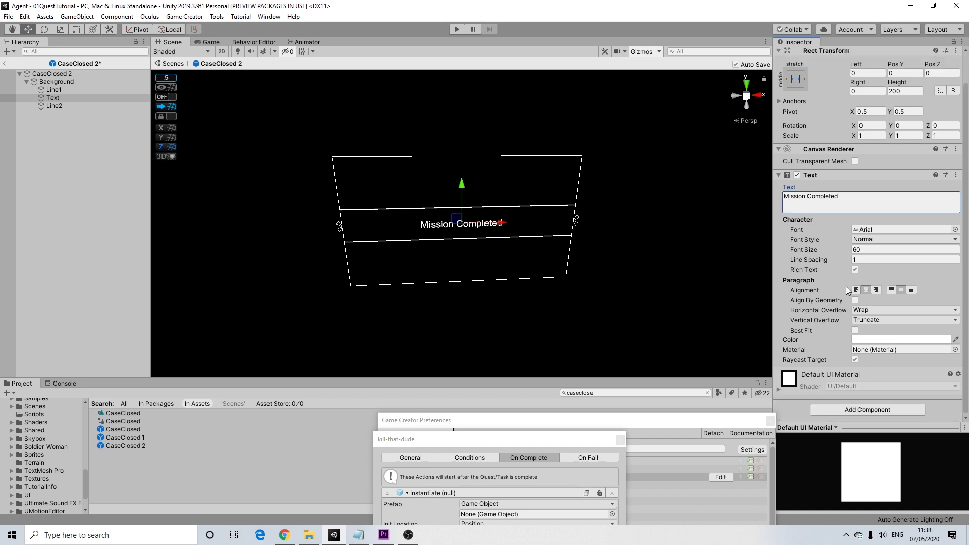
click(53, 74)
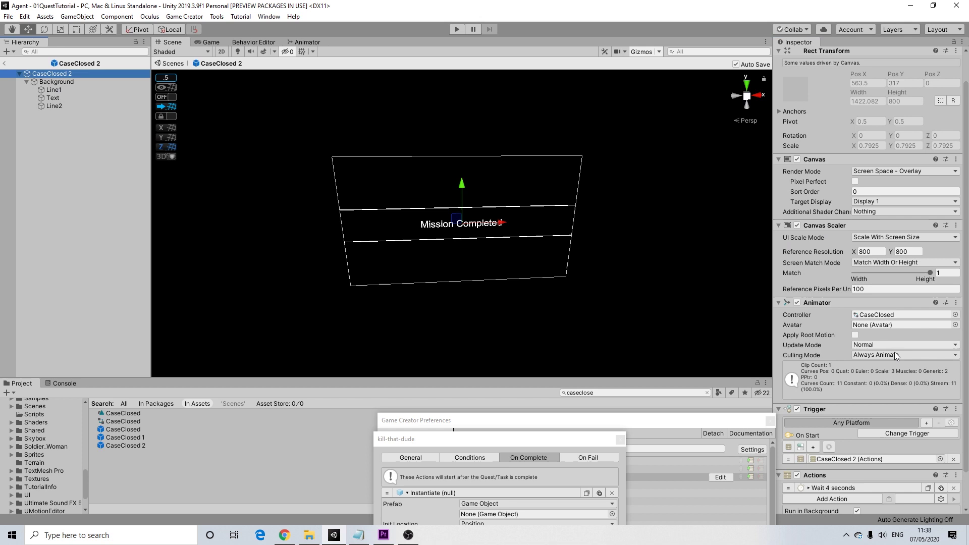
scroll(865, 332, down, 2)
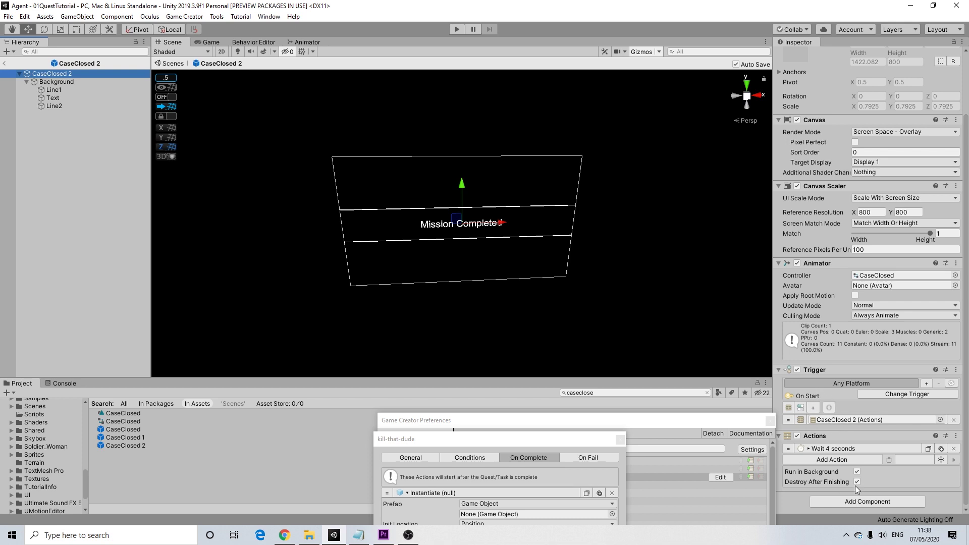
Exit prefab editing and assign CaseClosed 2 as the prefab of the kill-that-dude quest's Instantiate action.
drag(483, 437, 430, 130)
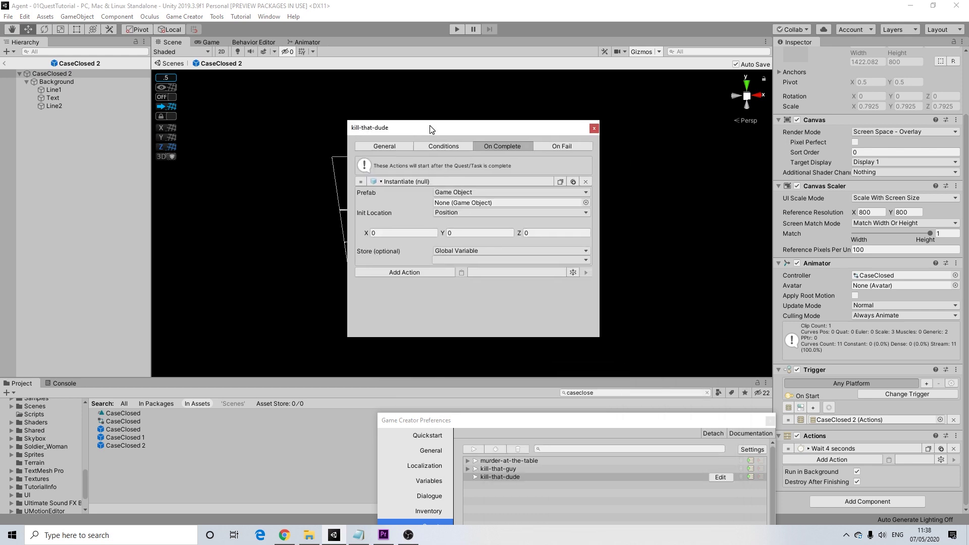
drag(526, 422, 634, 215)
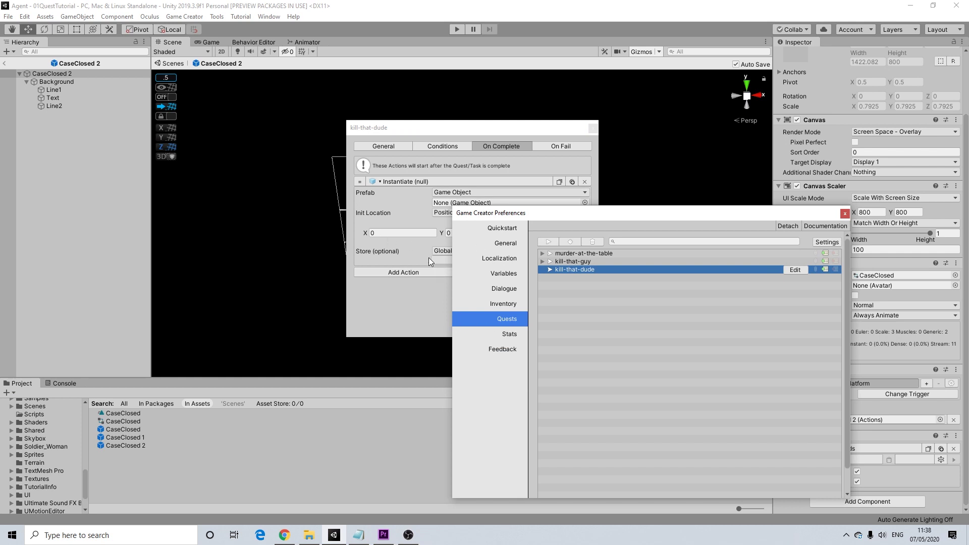
drag(693, 220, 578, 236)
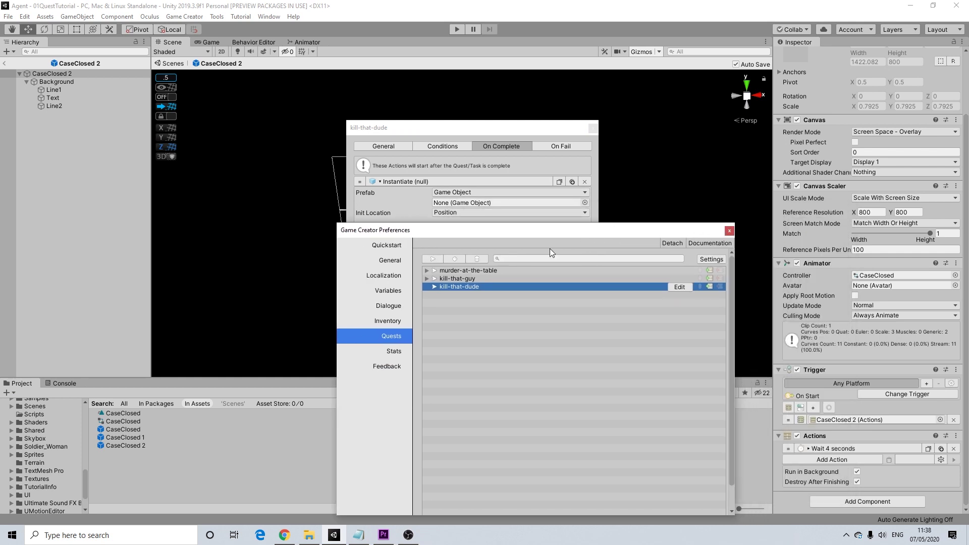
click(508, 132)
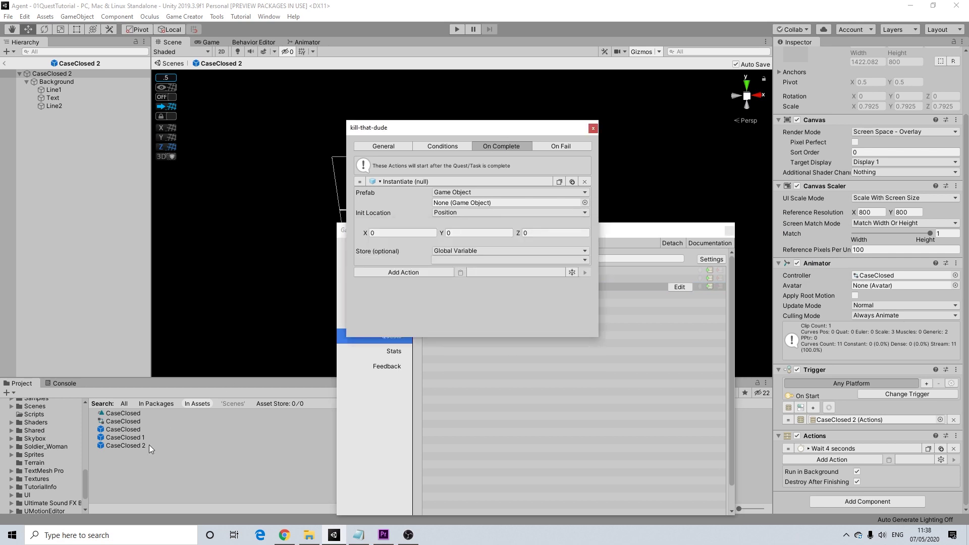
click(4, 66)
drag(137, 446, 458, 204)
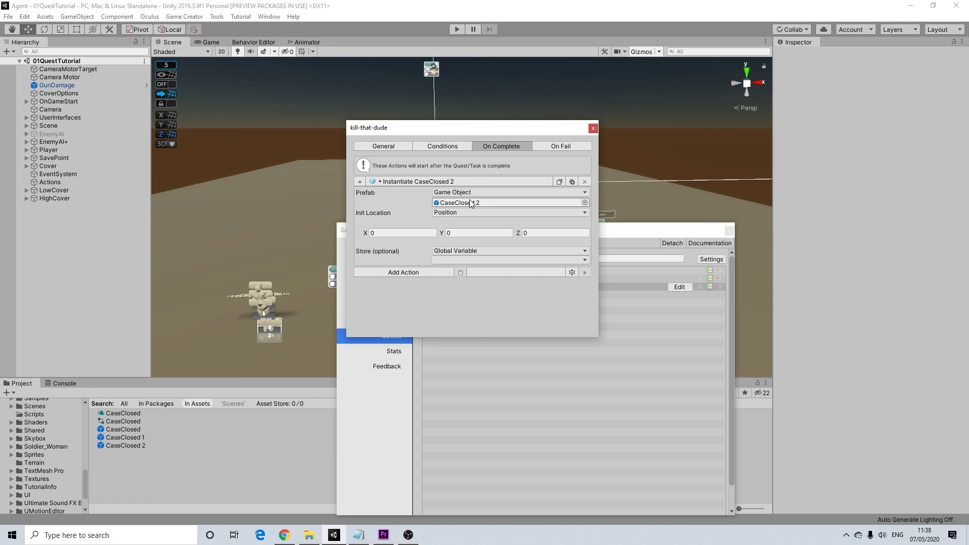
Review the conditions and general settings of the kill-that-dude quest and close its editor.
click(440, 147)
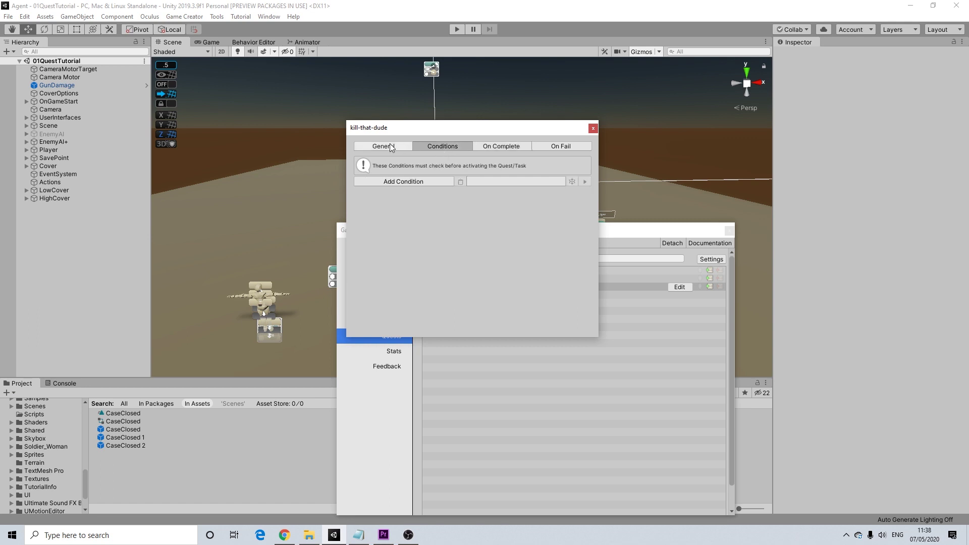
click(391, 147)
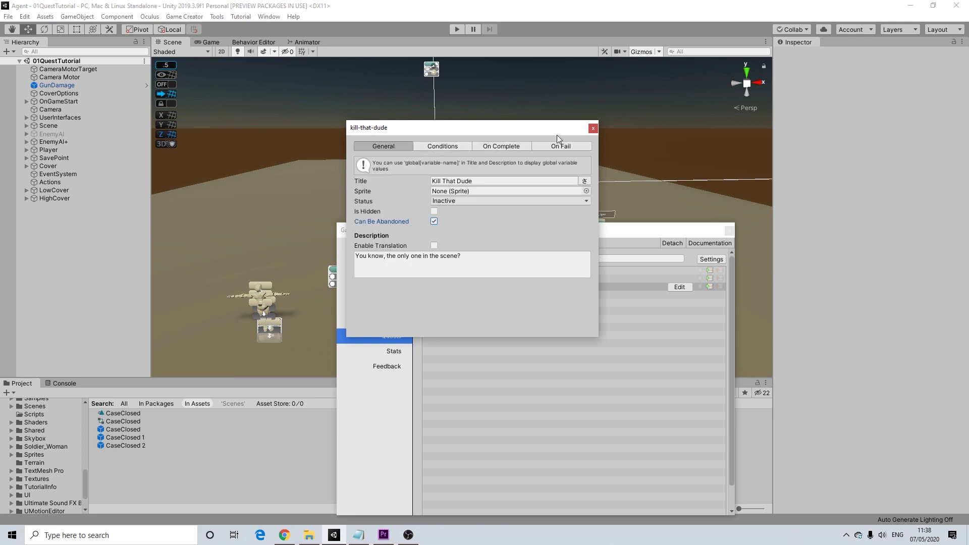
click(594, 129)
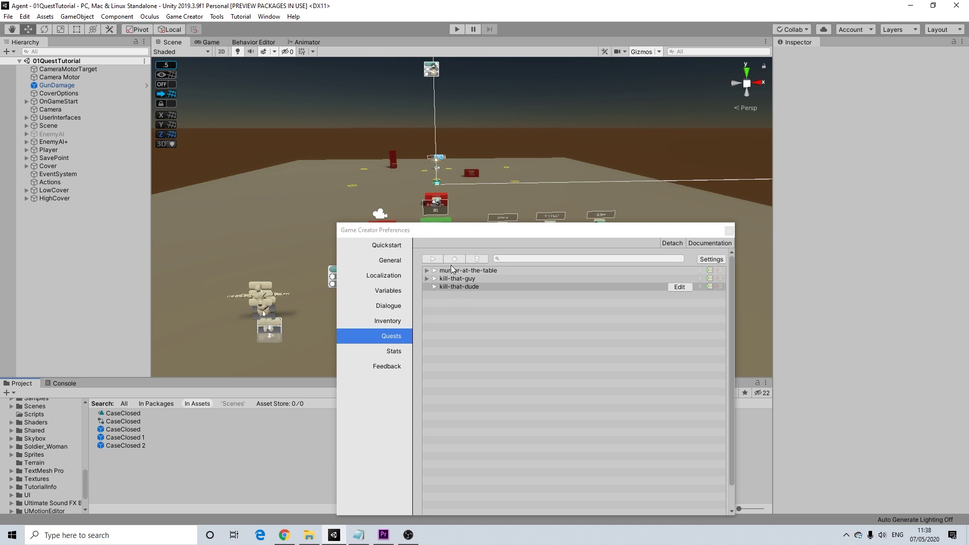
Add a task under the kill-that-dude quest and name it go-do-it.
click(490, 286)
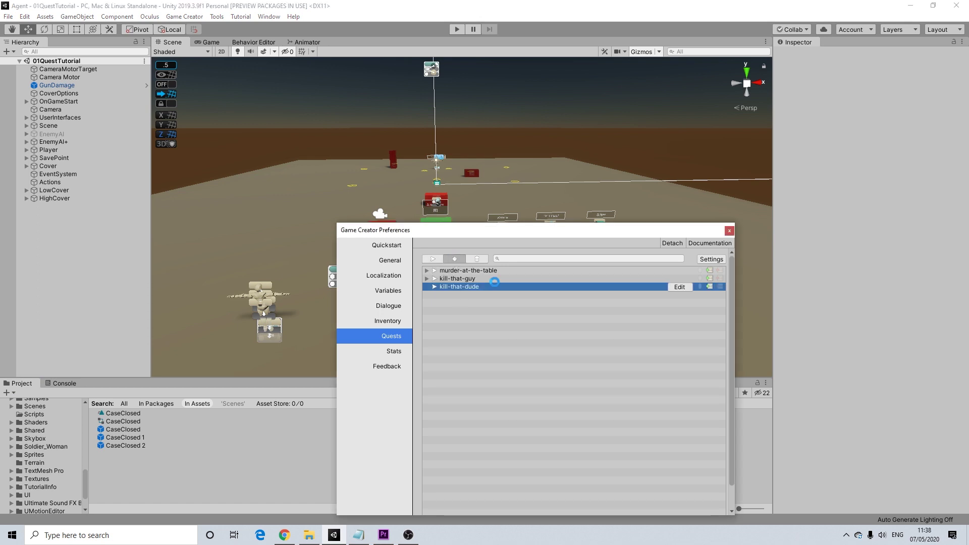
key(Right)
key(Right)
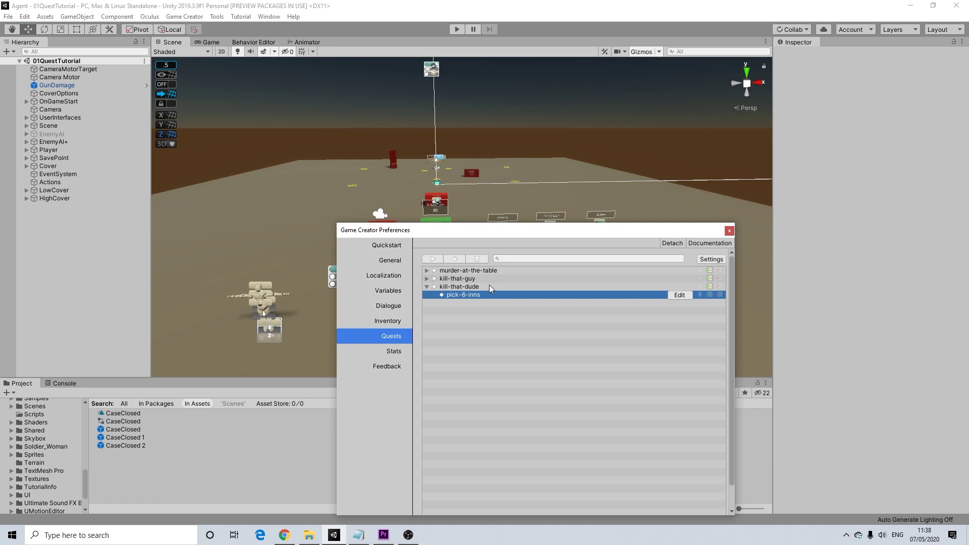
click(466, 296)
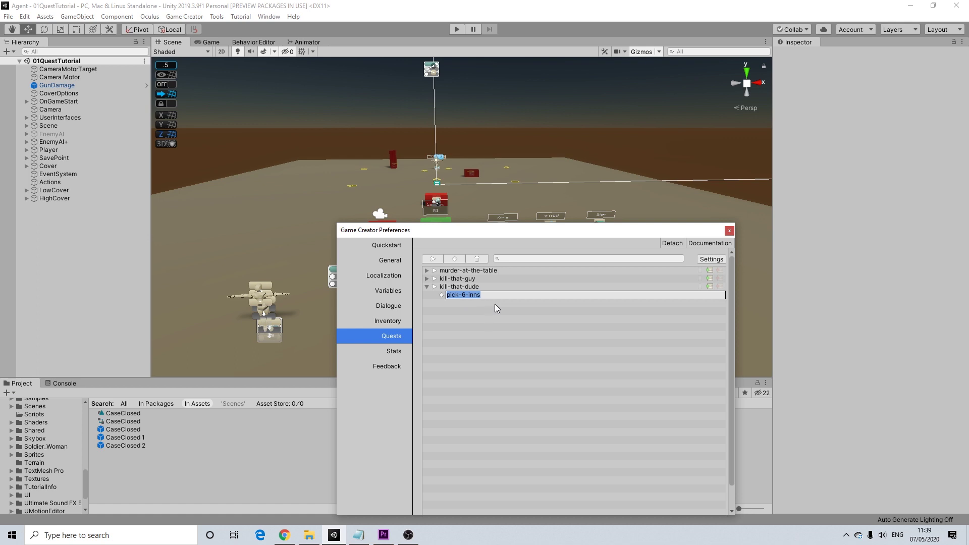
key(BackSpace)
text(go-f)
key(BackSpace)
text(do-it)
key(Return)
click(455, 260)
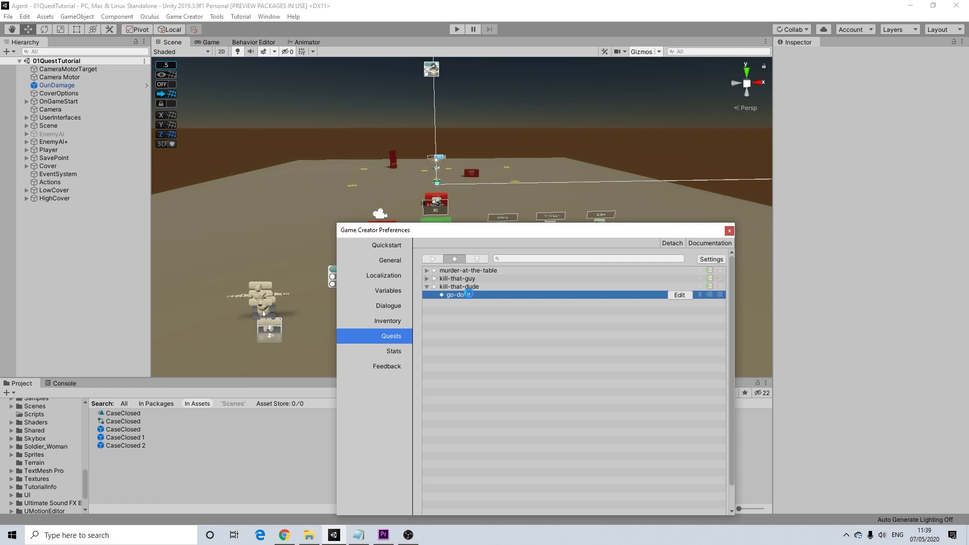
drag(464, 302, 463, 303)
click(476, 259)
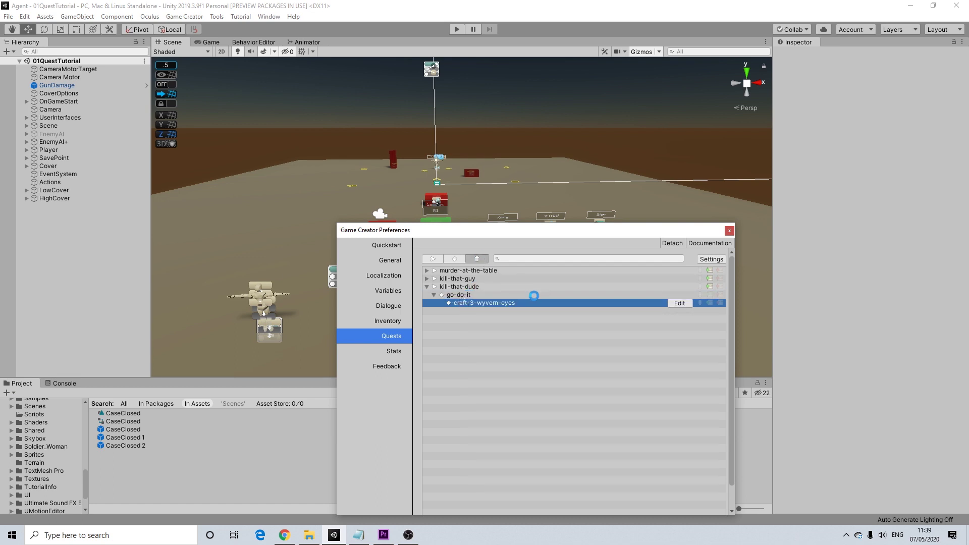
Add a second task directly under the kill-that-dude quest and name it completed.
click(450, 289)
click(455, 259)
click(462, 304)
text(completed)
key(Return)
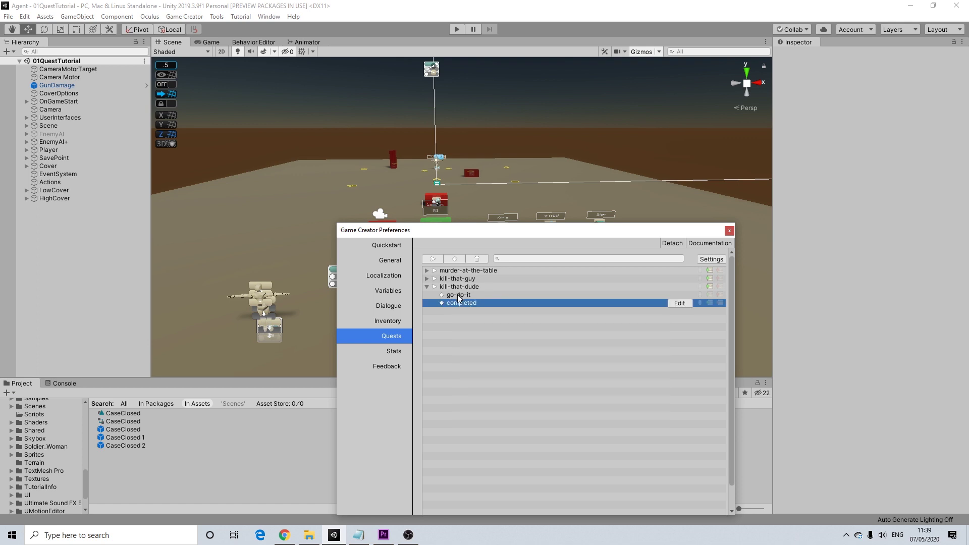
Give the go-do-it task the title "Shoot, slash, whatever" and the description "Go, go fast, now".
click(459, 295)
click(680, 295)
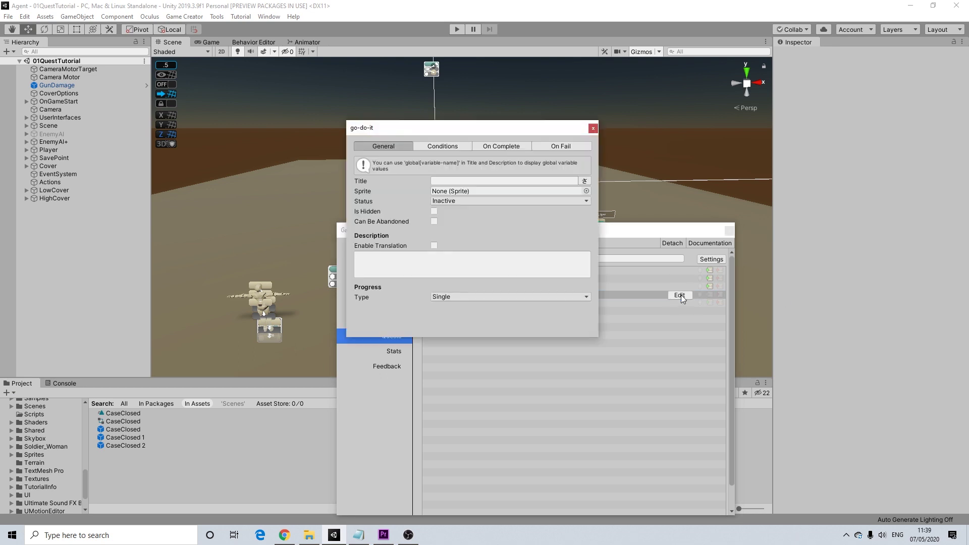
drag(449, 128, 644, 179)
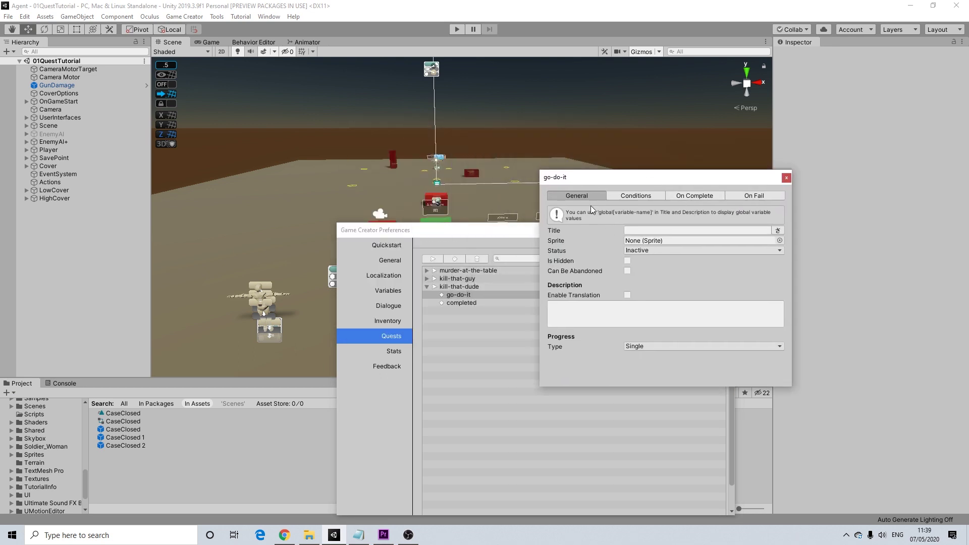
click(640, 230)
text(Shoot, slash, whatever)
click(625, 320)
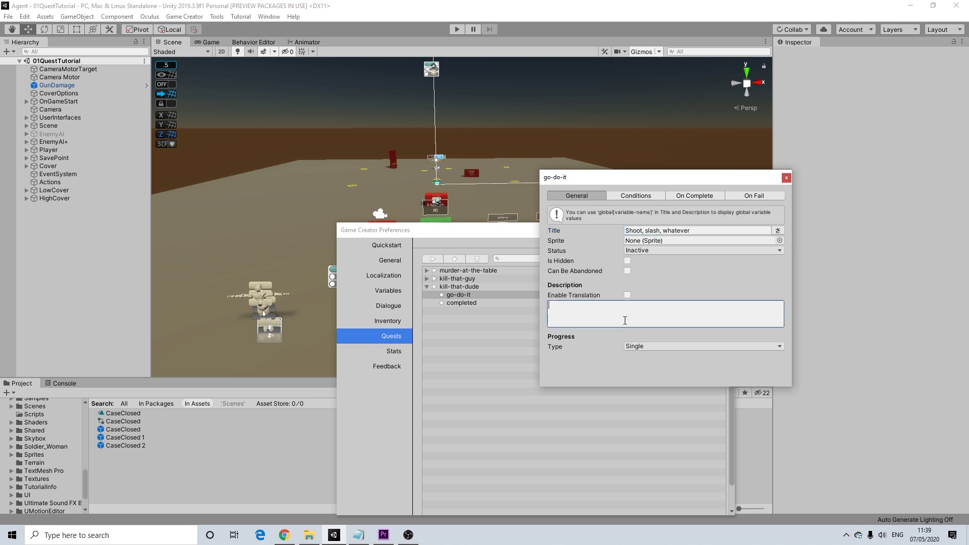
text(Go, go fast, now)
Add a Quest Status action to go-do-it's On Complete actions that sets the completed task to Active.
click(682, 195)
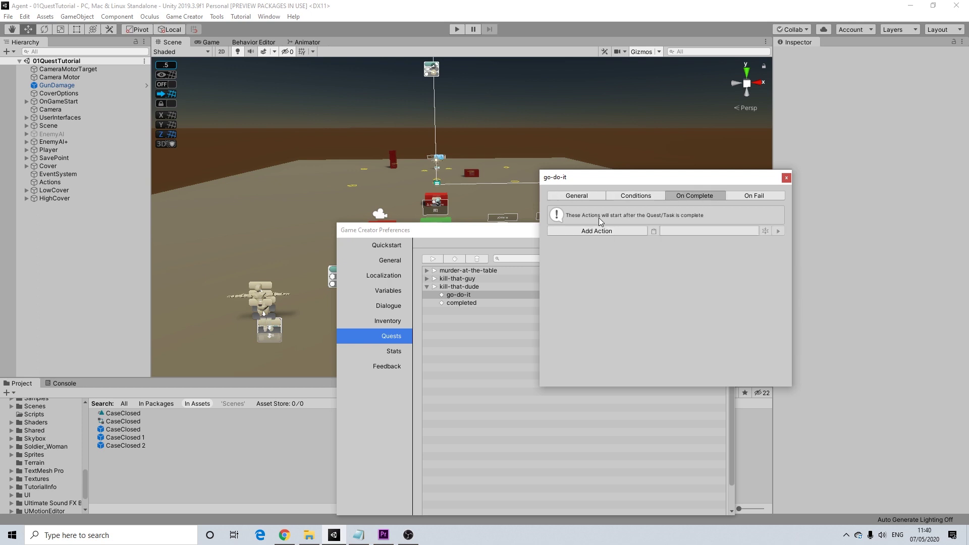
click(595, 231)
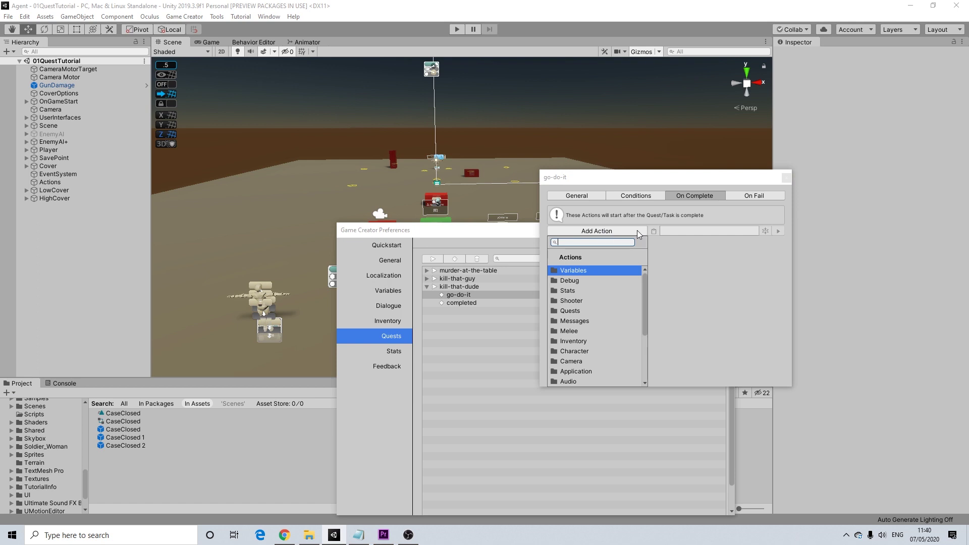
click(575, 280)
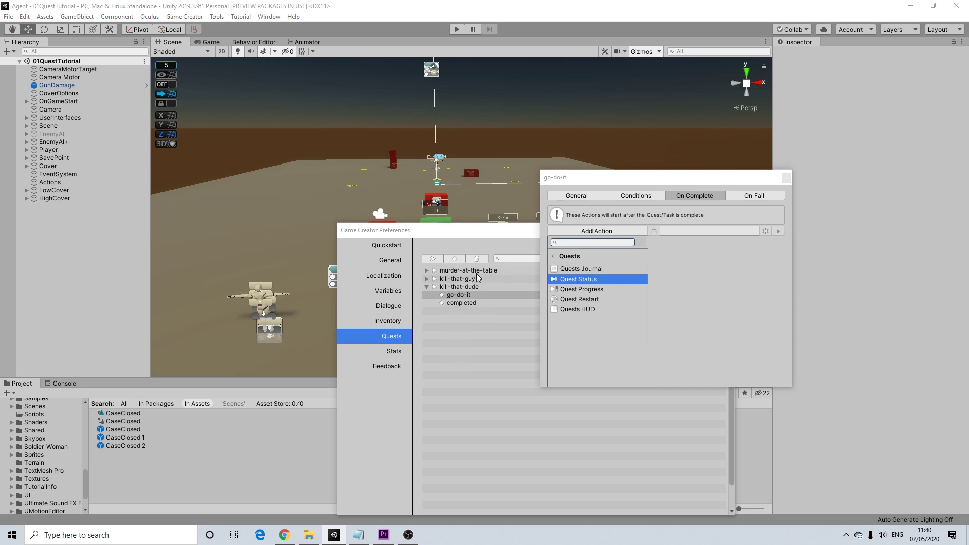
click(574, 281)
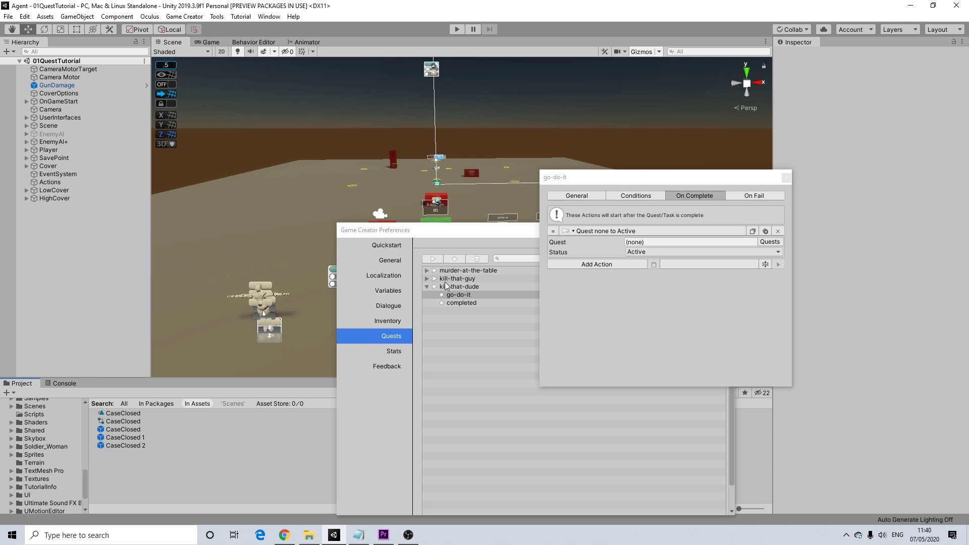
drag(461, 304, 325, 192)
click(211, 262)
drag(211, 262, 637, 244)
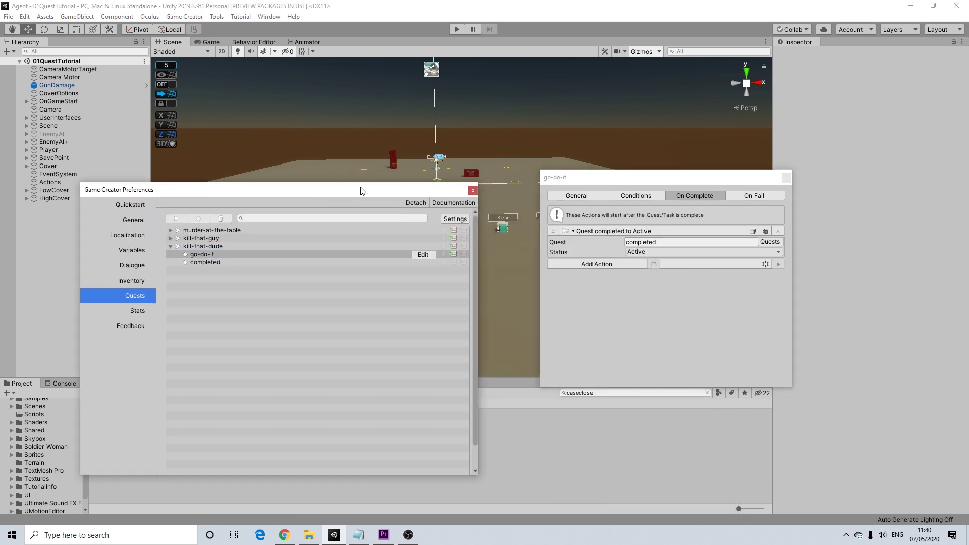
Close the go-do-it settings and give the completed task the title "Well done mate".
drag(361, 190, 446, 163)
click(657, 189)
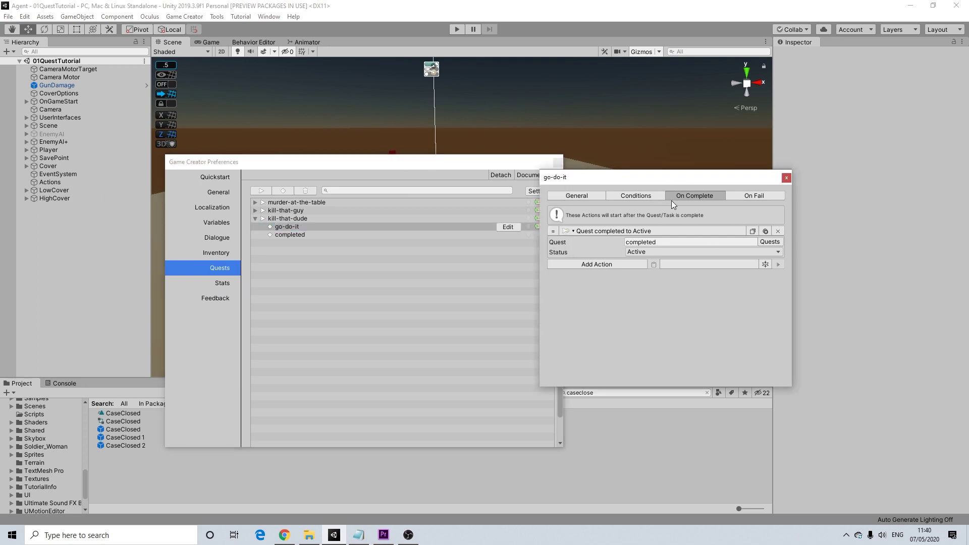
click(786, 178)
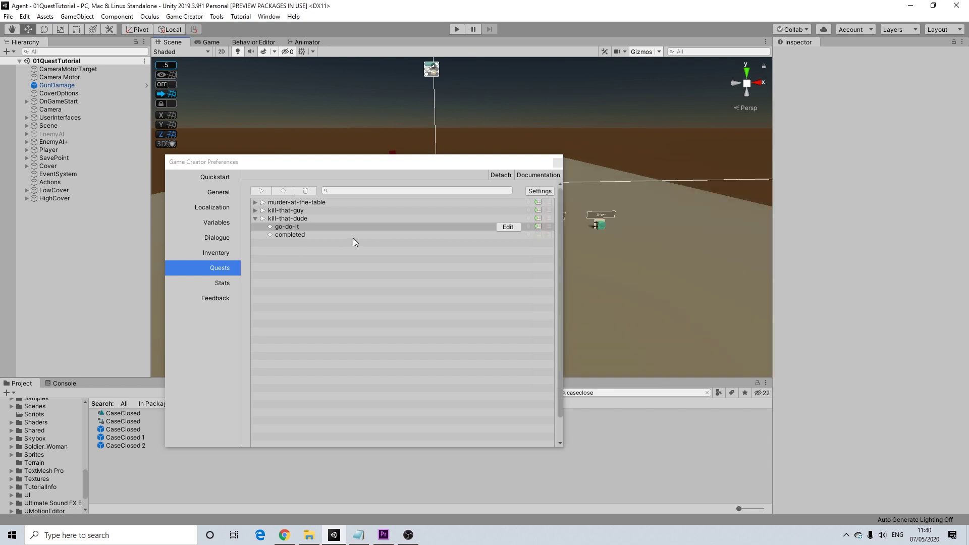
click(292, 235)
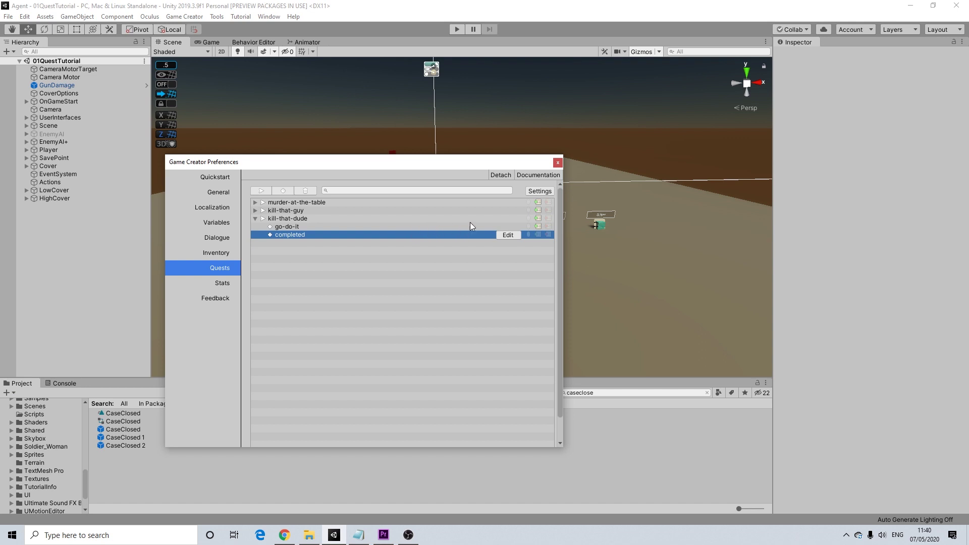
click(507, 236)
click(635, 232)
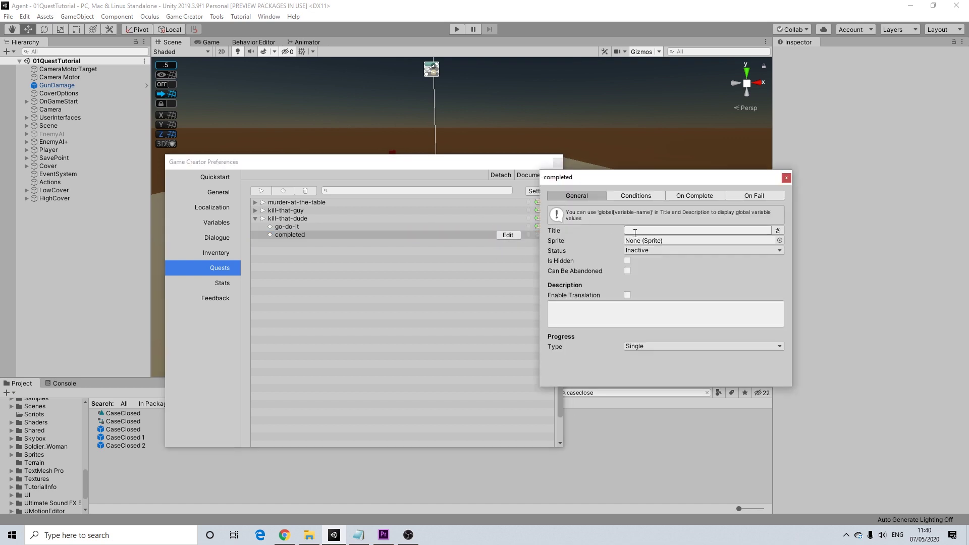
text(C)
text(Well done mate)
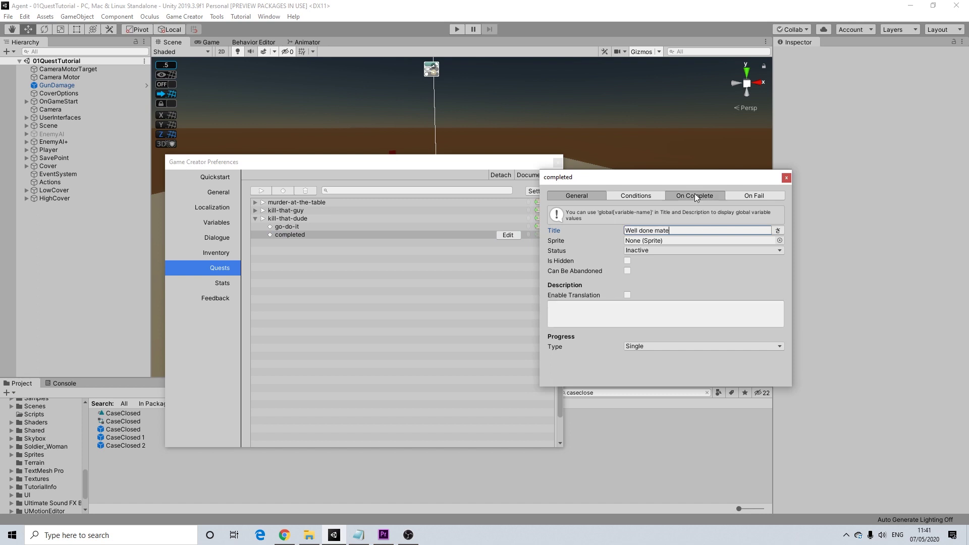
Add a Quest Status action to the completed task's On Complete actions that sets the kill-that-dude quest to Complete.
click(695, 196)
click(614, 230)
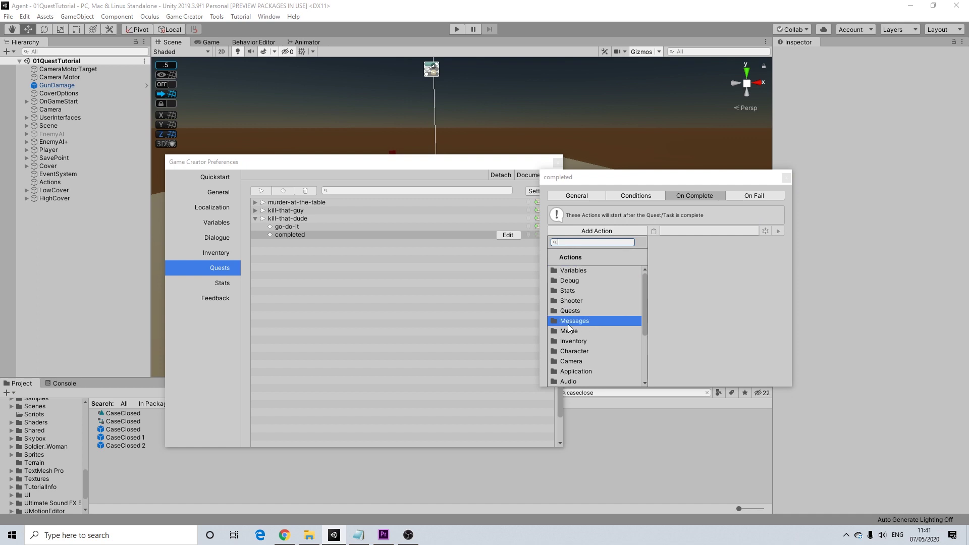
click(573, 311)
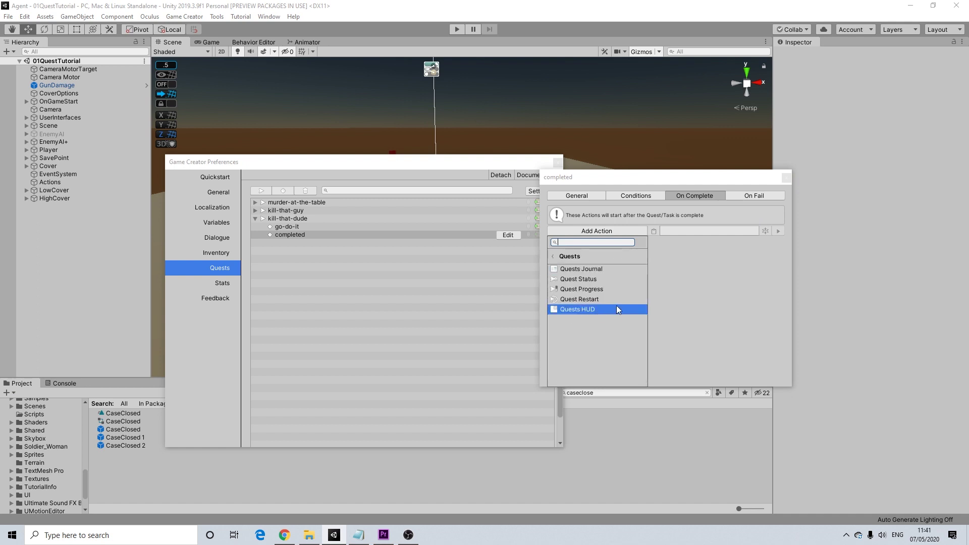
click(582, 281)
drag(287, 218, 648, 244)
click(646, 253)
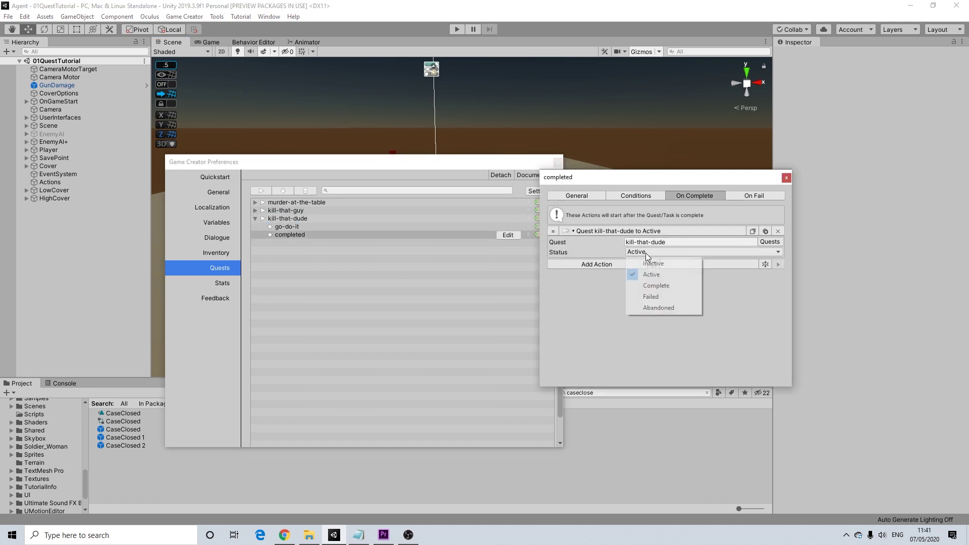
click(651, 286)
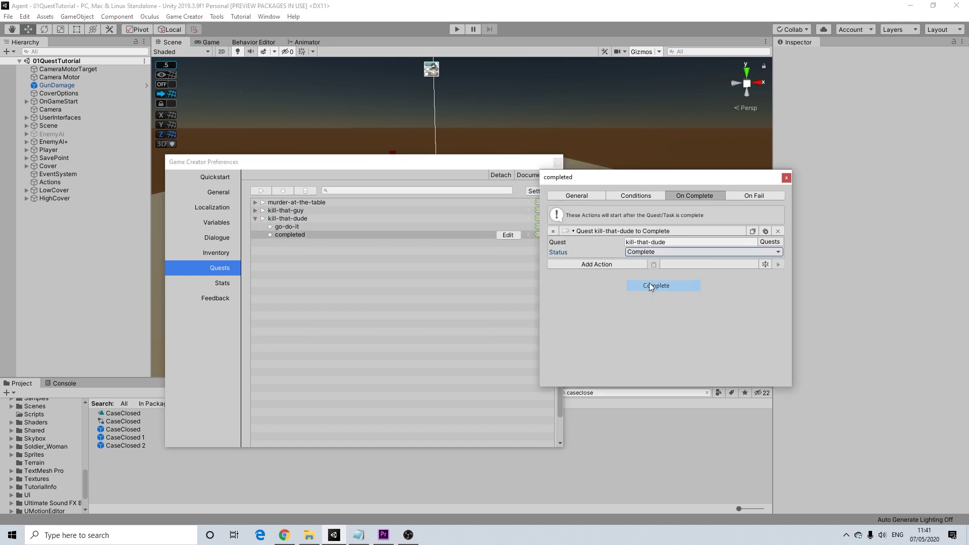
Review the kill-that-dude quest's On Complete action and its two tasks, and close the Game Creator preferences.
click(293, 219)
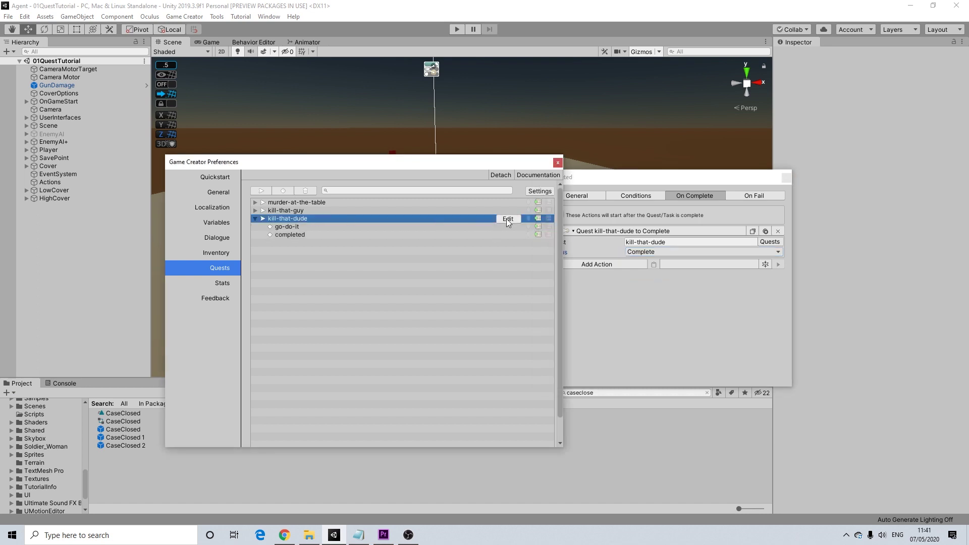
click(786, 177)
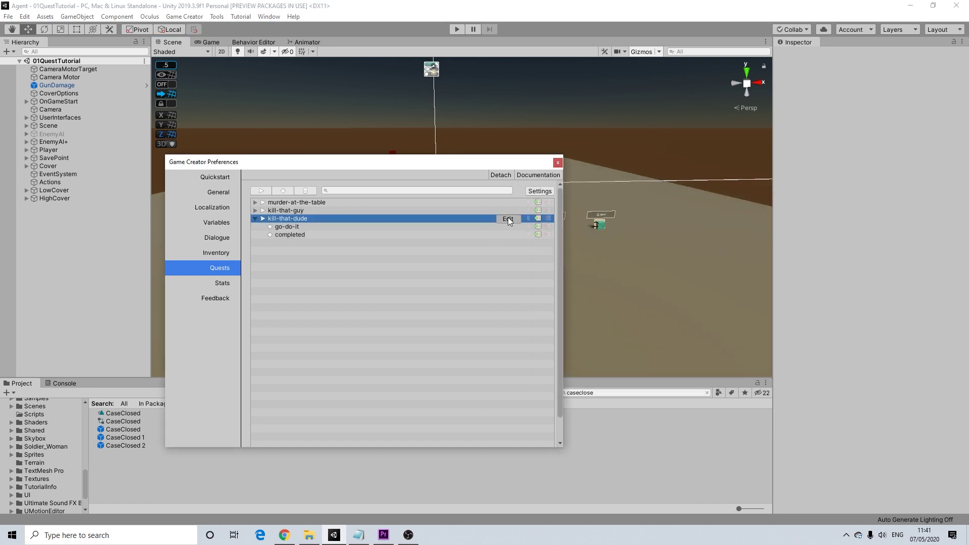
click(508, 219)
click(672, 198)
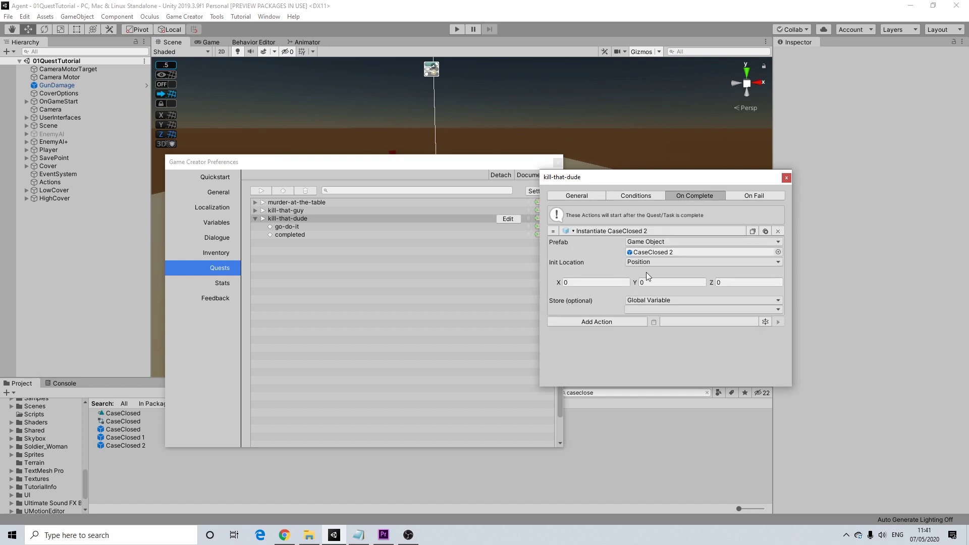
click(787, 177)
drag(441, 161, 550, 154)
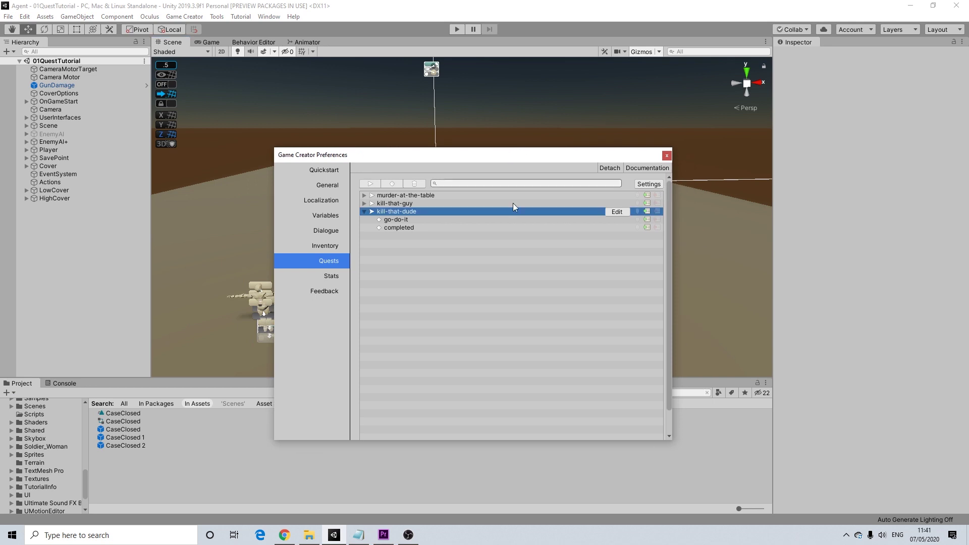
click(402, 227)
click(401, 218)
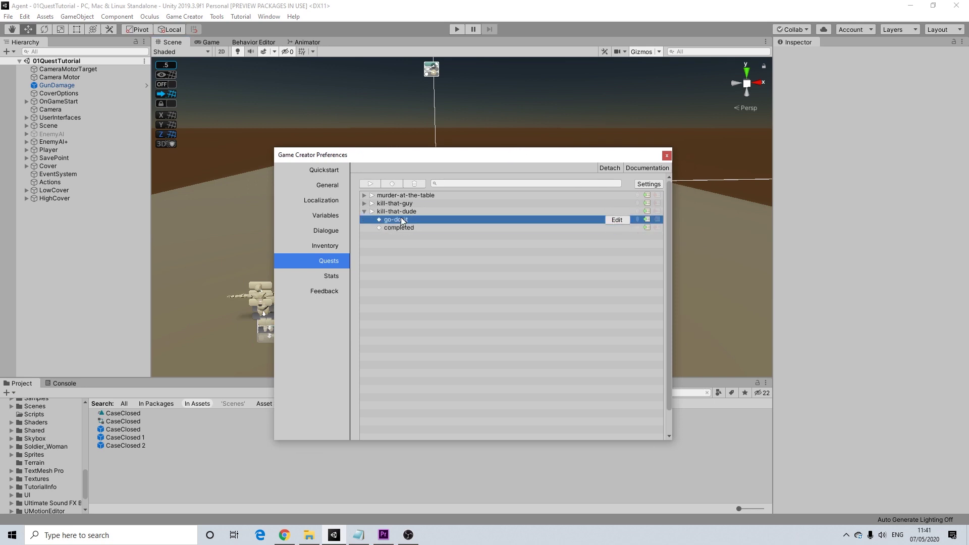
click(410, 227)
click(404, 219)
click(412, 211)
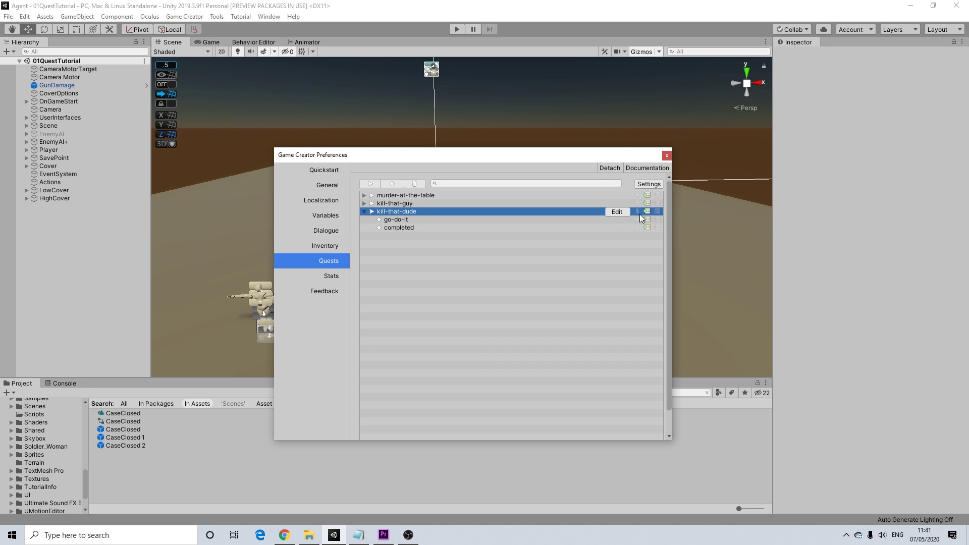
click(668, 157)
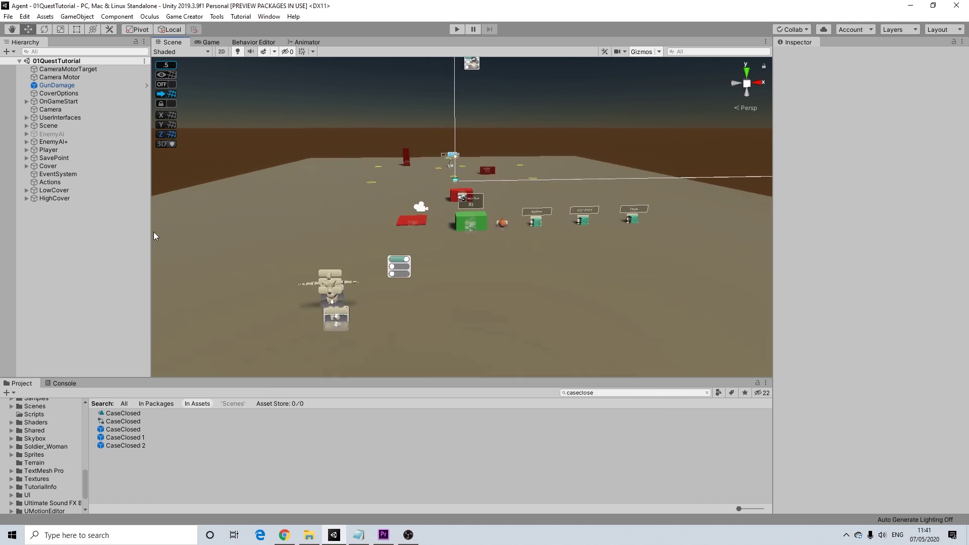
Create an empty game object at the root of the 01QuestTutorial scene and name it Quests.
right_click(43, 228)
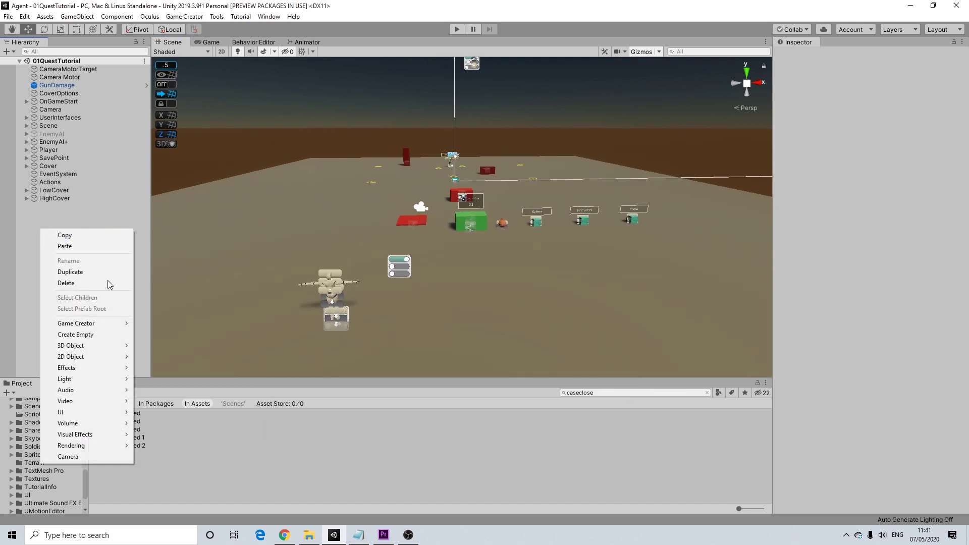
click(76, 334)
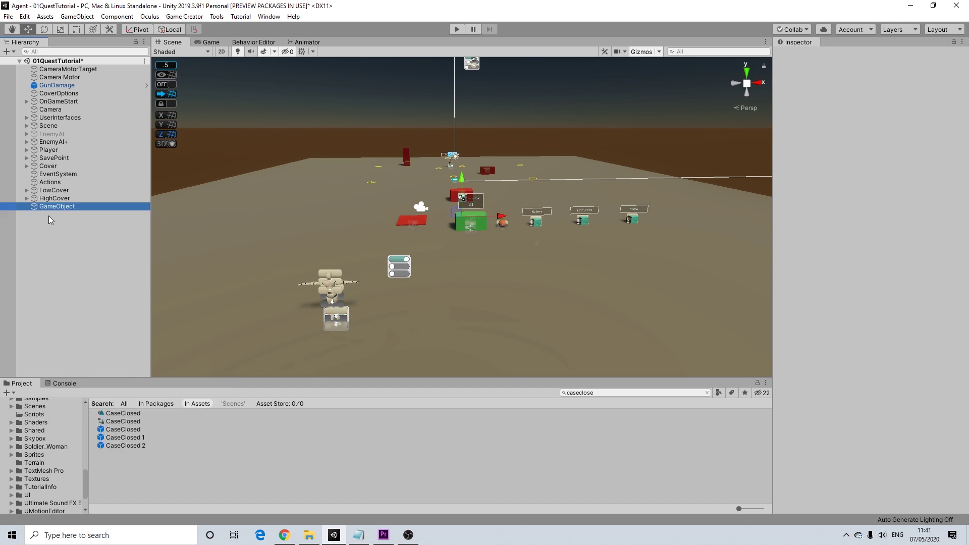
right_click(60, 206)
click(89, 236)
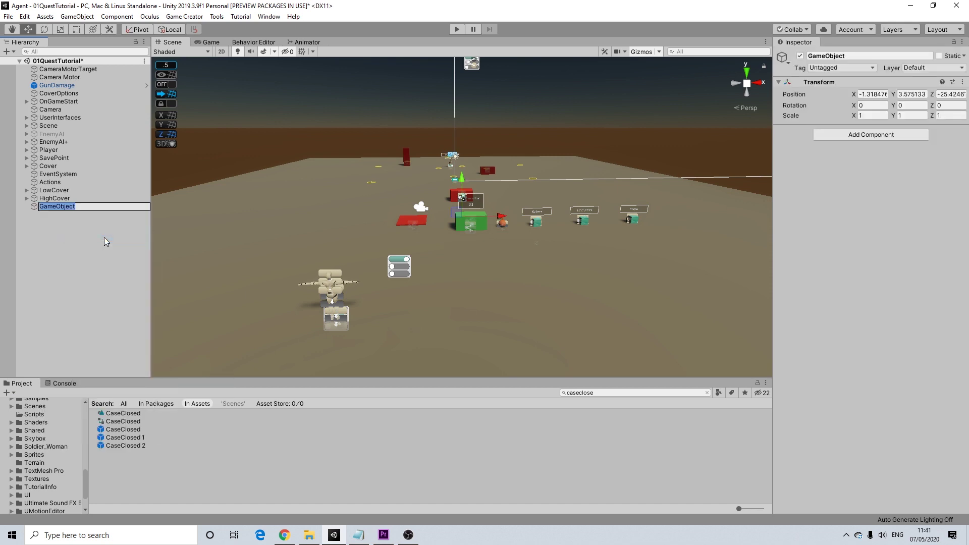
text(Quests)
key(Return)
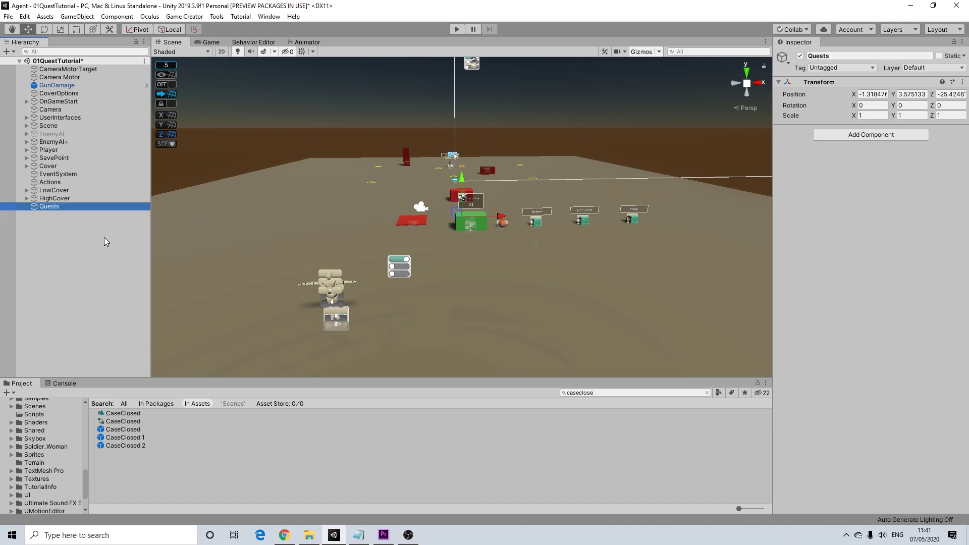
Create an empty child object under Quests and name it StartQuest.
right_click(56, 213)
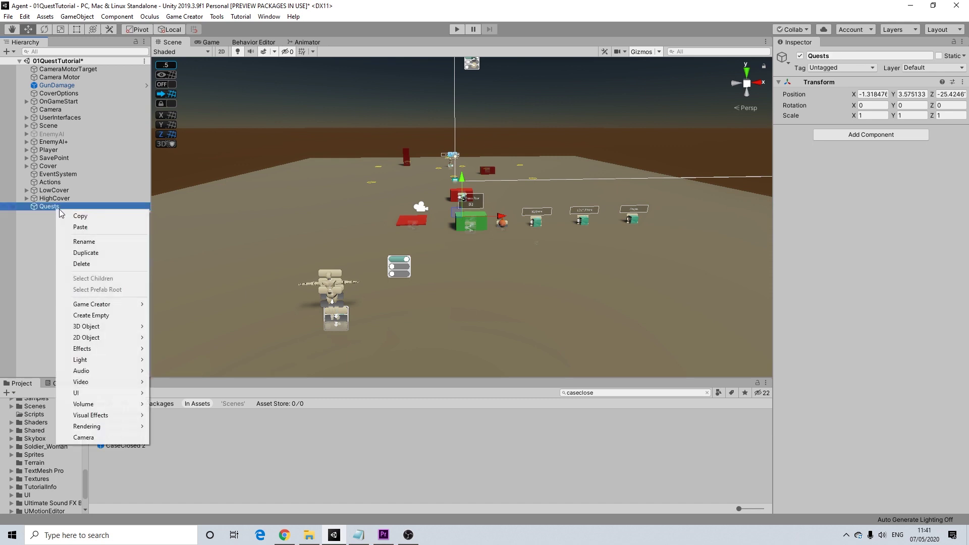
click(87, 316)
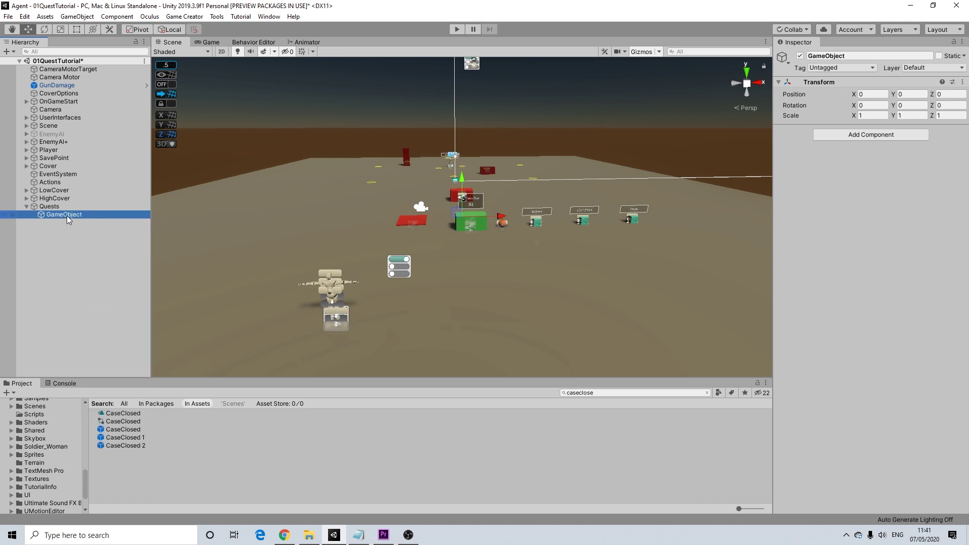
right_click(67, 216)
click(99, 247)
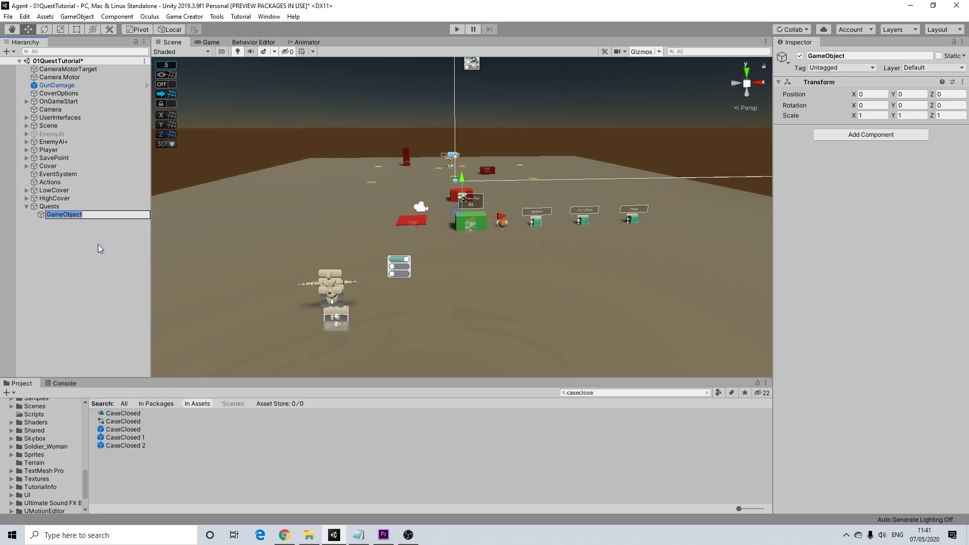
text(StartQuest)
key(Return)
click(48, 206)
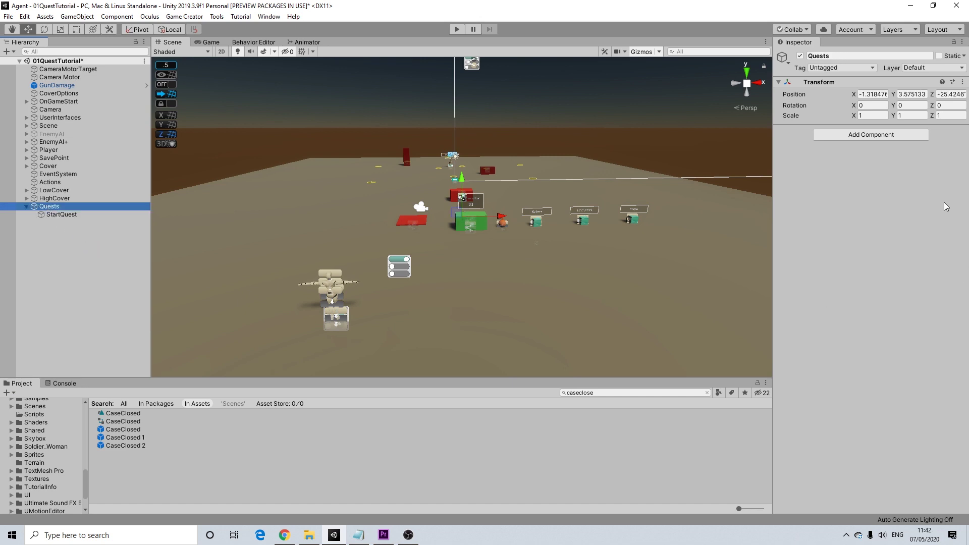
click(871, 135)
text(tr)
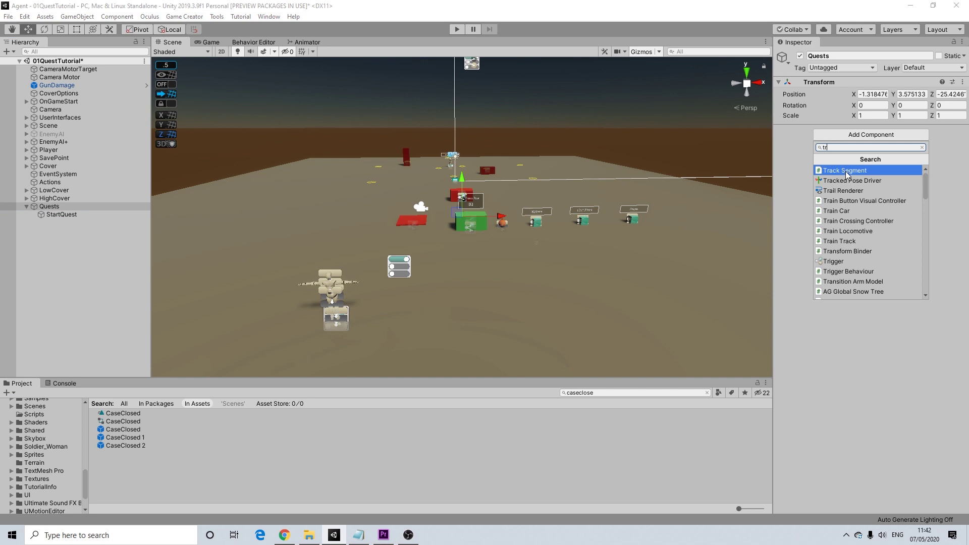
text(igg)
click(847, 173)
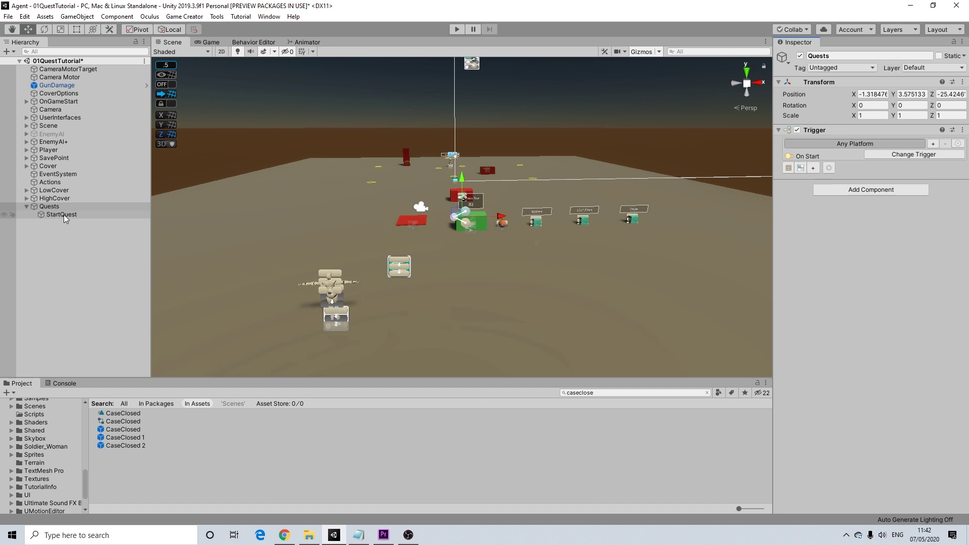
click(962, 130)
click(899, 157)
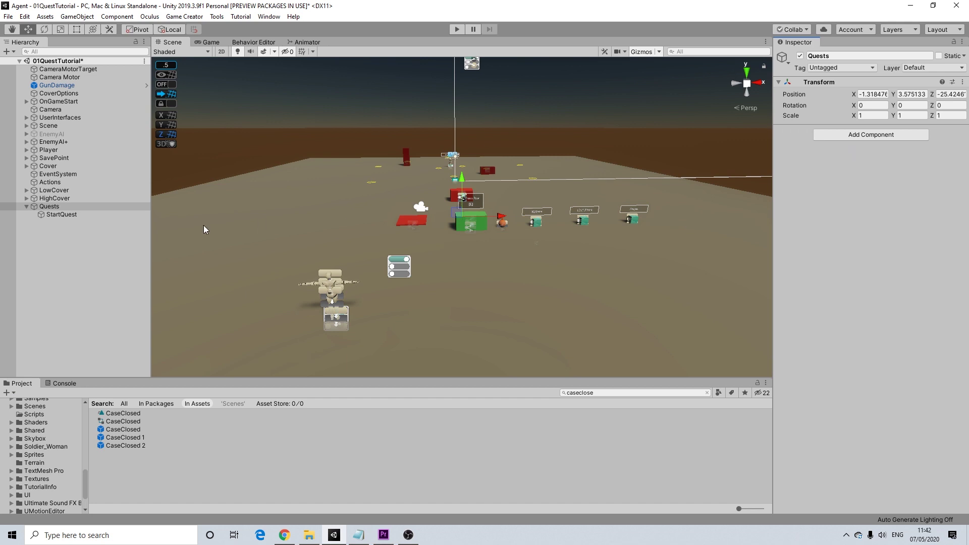
Add a Trigger component to the StartQuest object.
click(71, 216)
click(843, 134)
text(s)
key(BackSpace)
text(trigg)
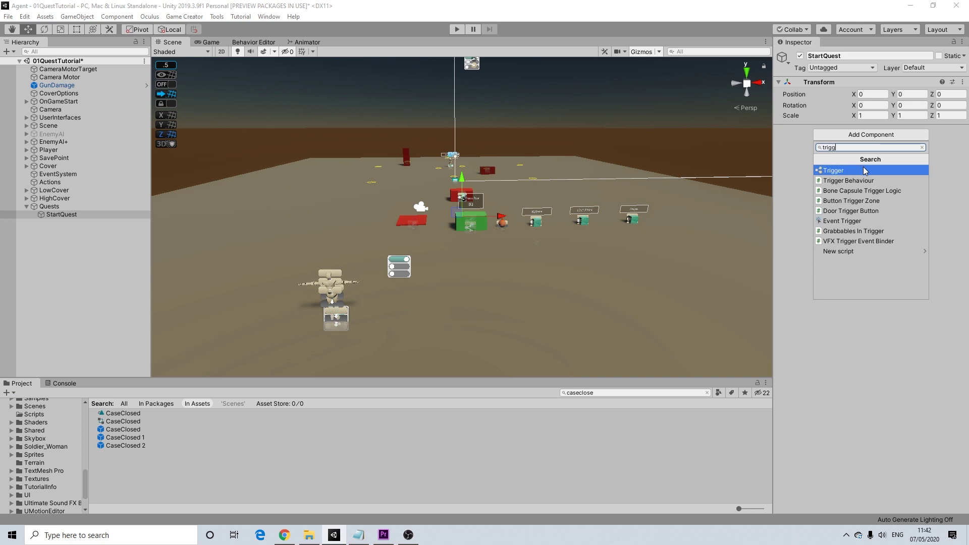
click(857, 171)
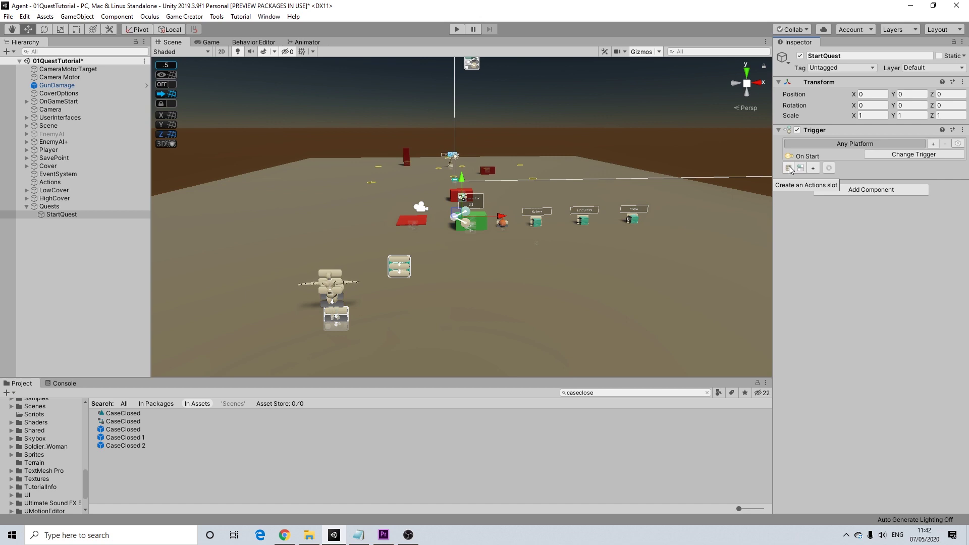
Add an Actions component to the StartQuest object.
click(880, 190)
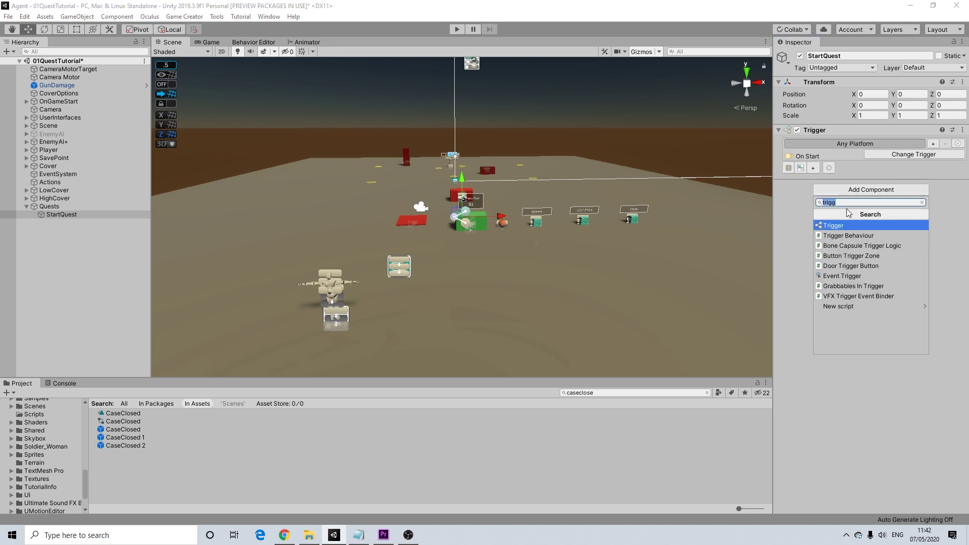
text(ques)
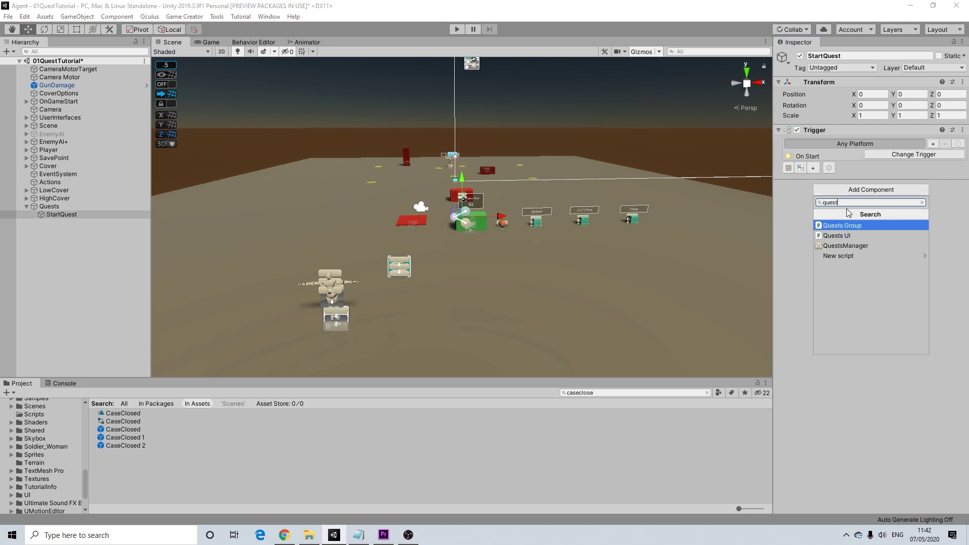
text(t)
key(ctrl+a)
text(act)
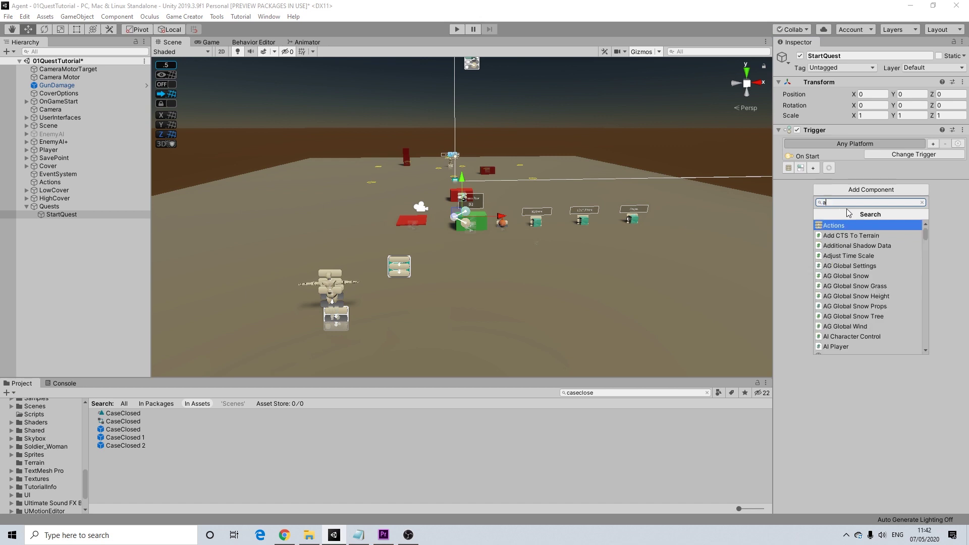
click(838, 226)
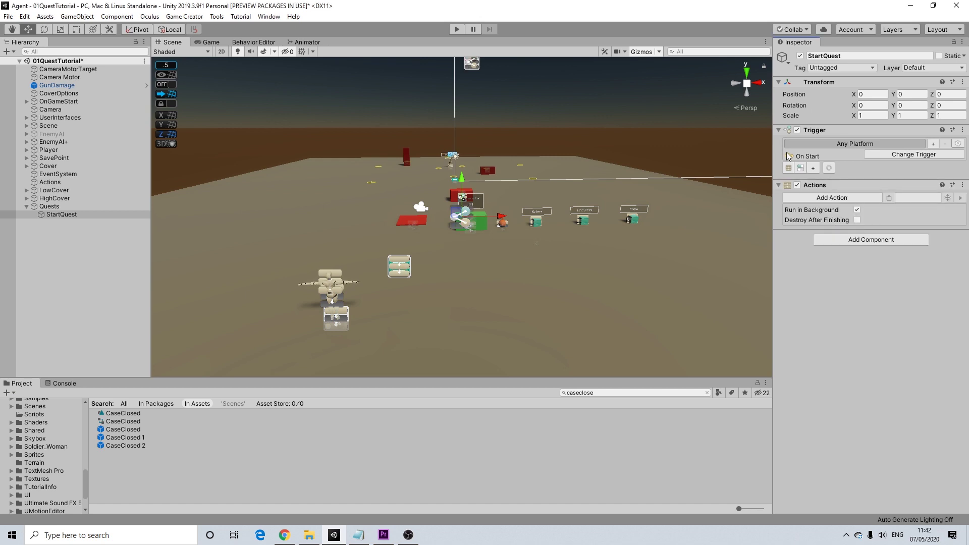
Create an Actions slot on StartQuest's trigger and delete the child Actions object generated with it.
click(797, 170)
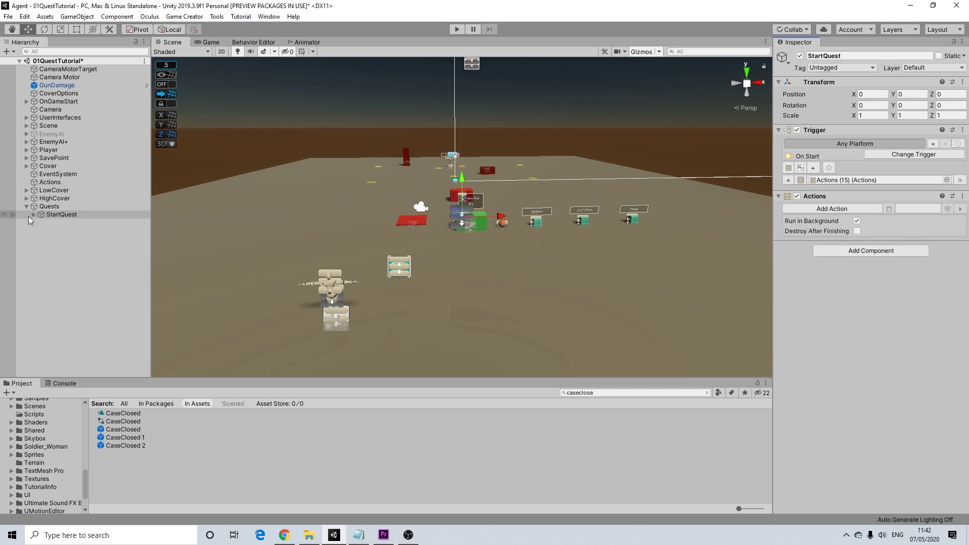
click(58, 222)
key(Delete)
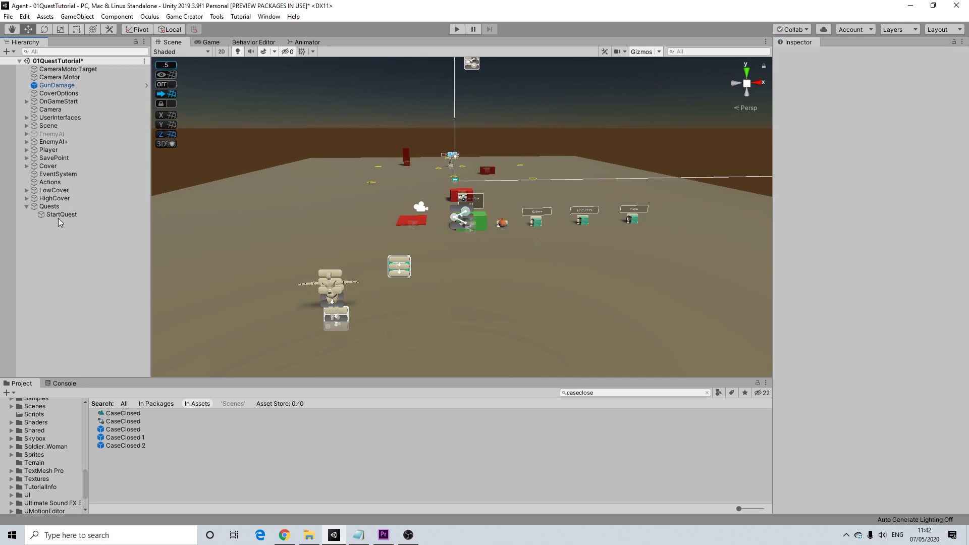
Link StartQuest's own Actions to its trigger and add a Quest Status action setting kill-that-dude to Active.
drag(836, 196, 849, 181)
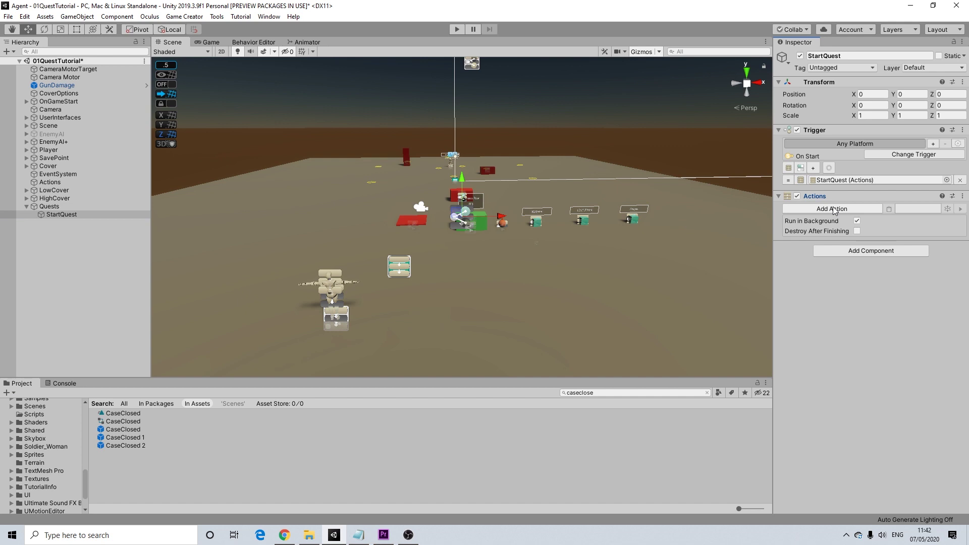
click(834, 209)
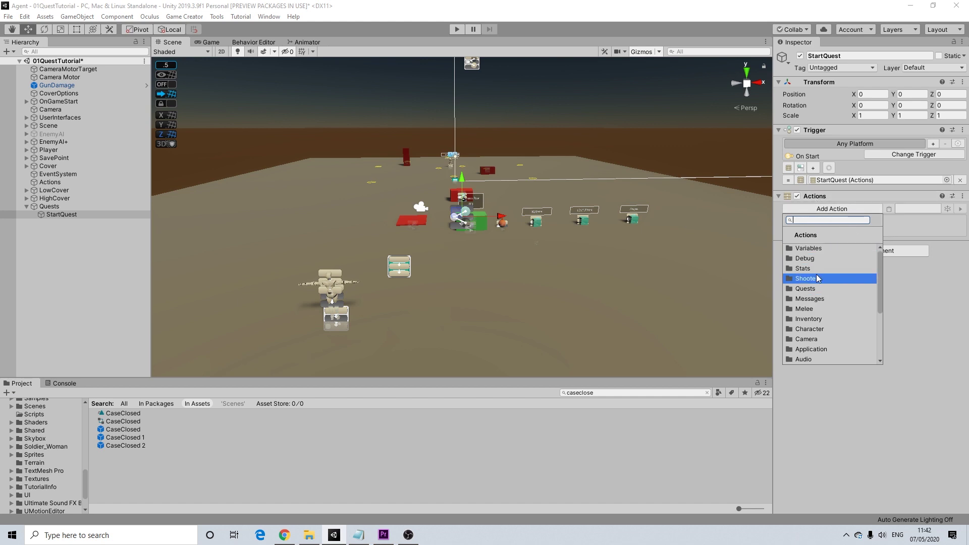
click(810, 289)
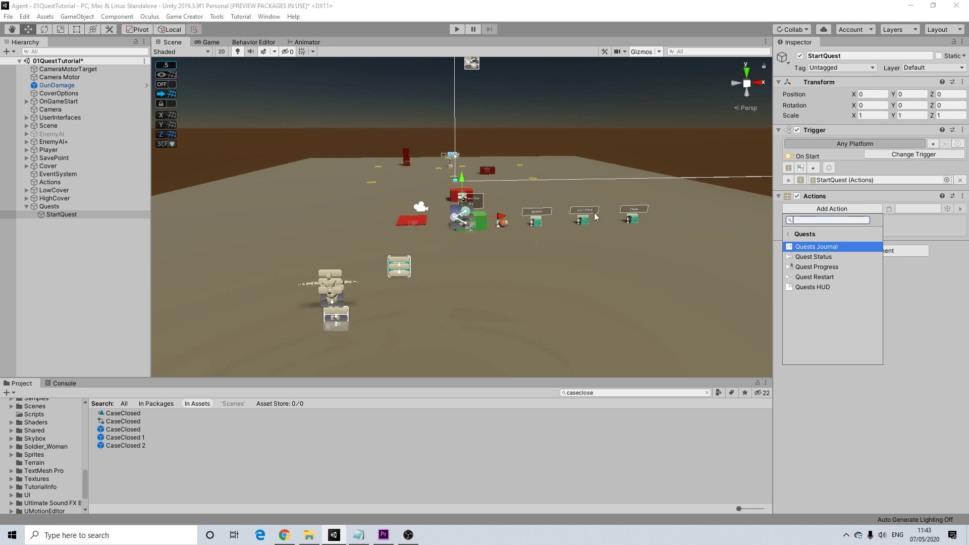
click(812, 257)
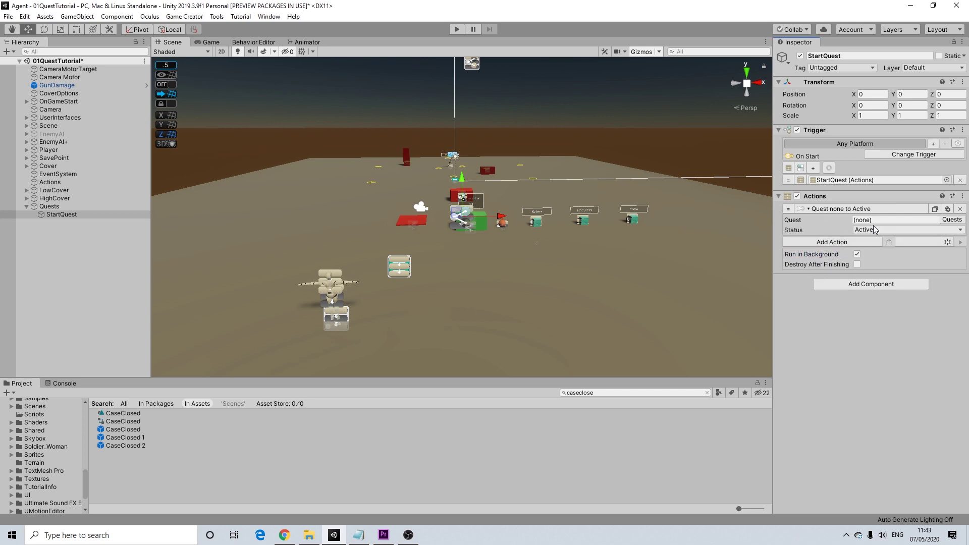
click(952, 220)
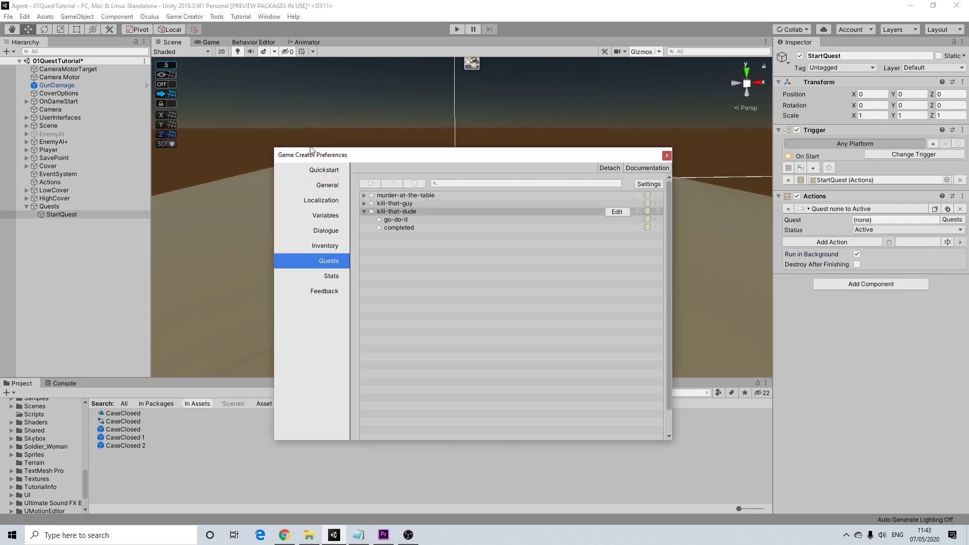
drag(395, 211, 879, 220)
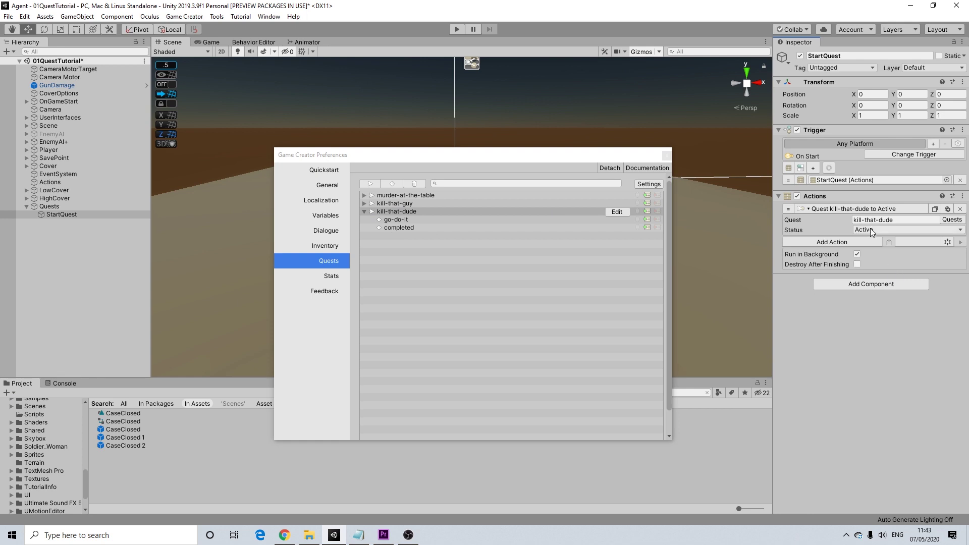
Duplicate the kill-that-dude status action for the go-do-it task and enable Destroy After Finishing on StartQuest's Actions.
click(844, 241)
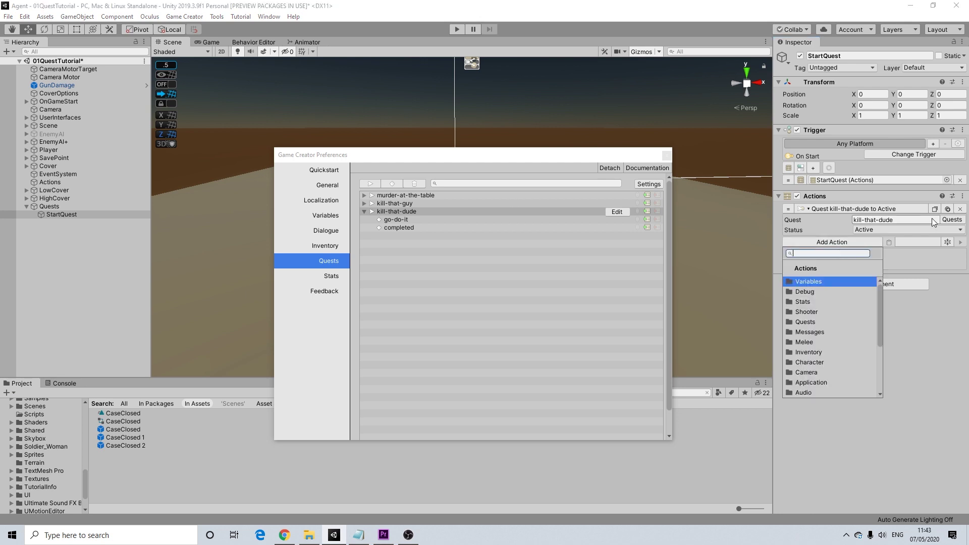
click(948, 210)
drag(403, 221, 887, 262)
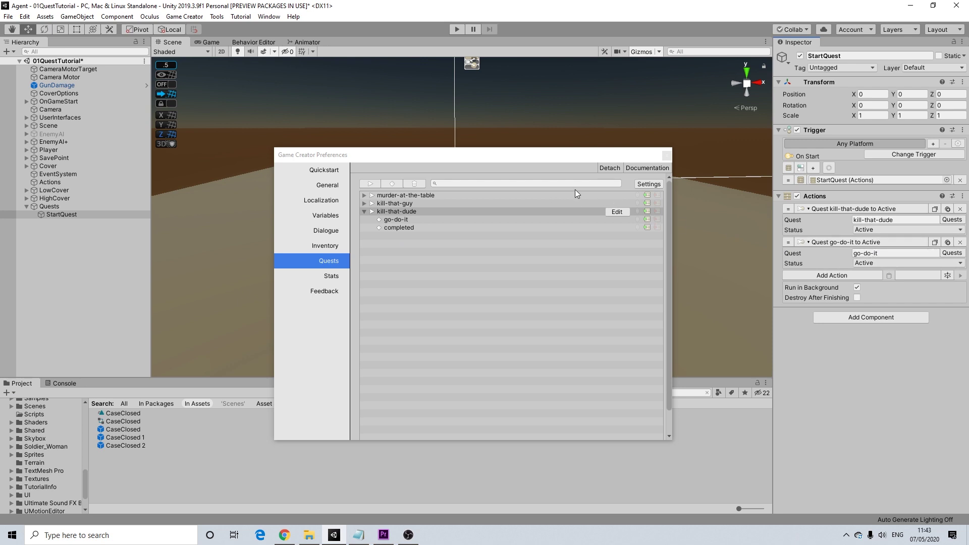
click(667, 156)
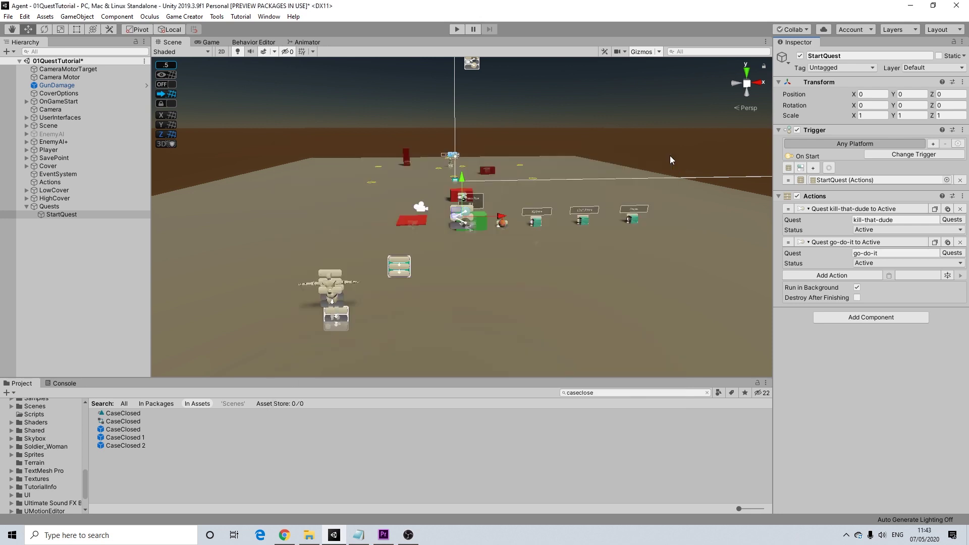
click(858, 297)
click(48, 215)
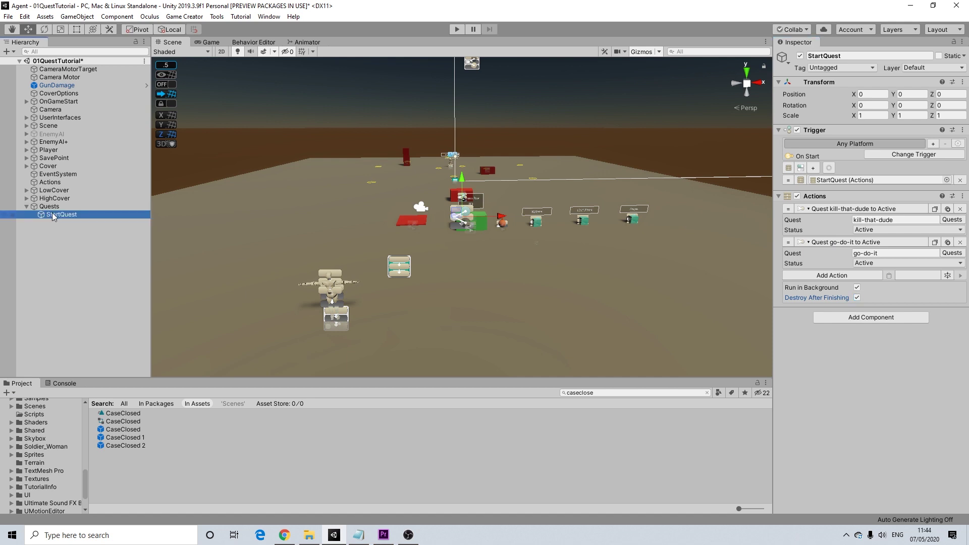
key(ctrl+d)
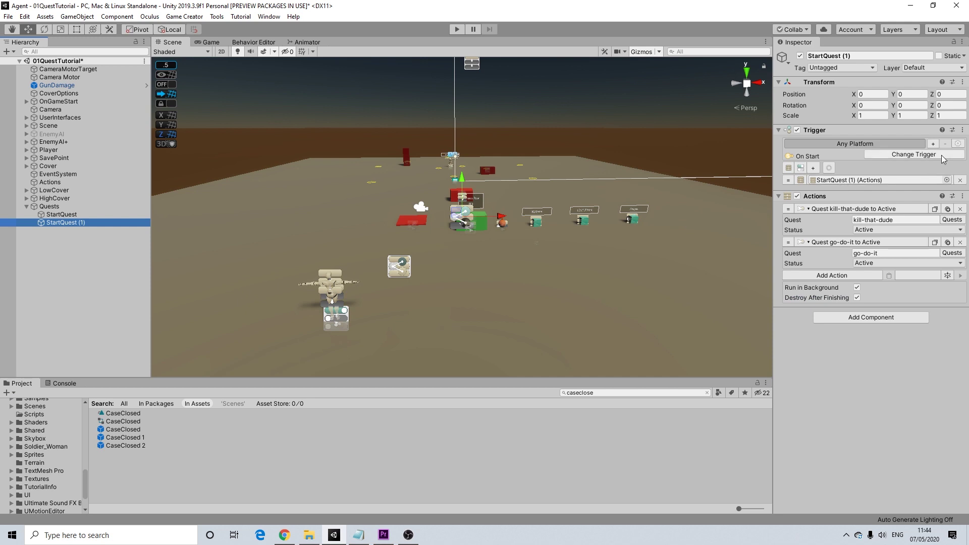
click(962, 130)
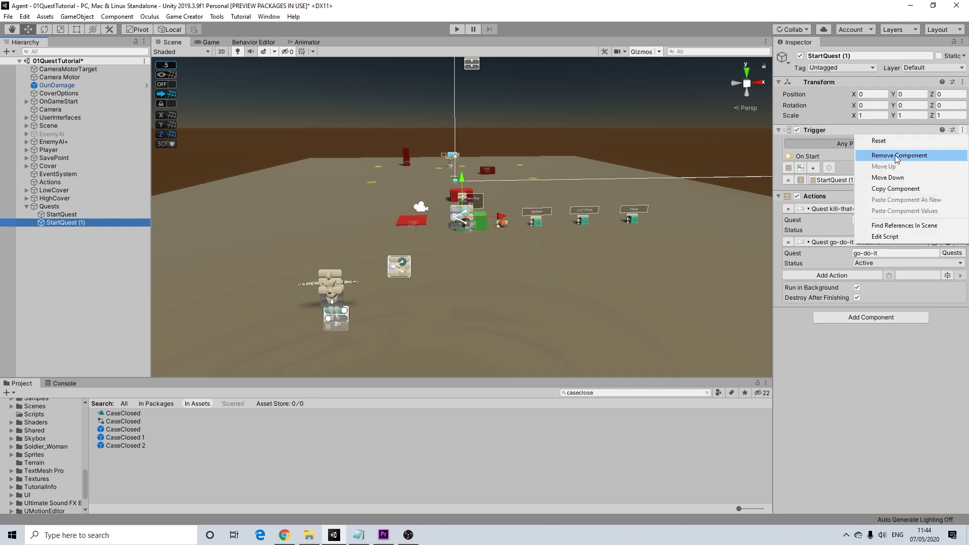
click(63, 221)
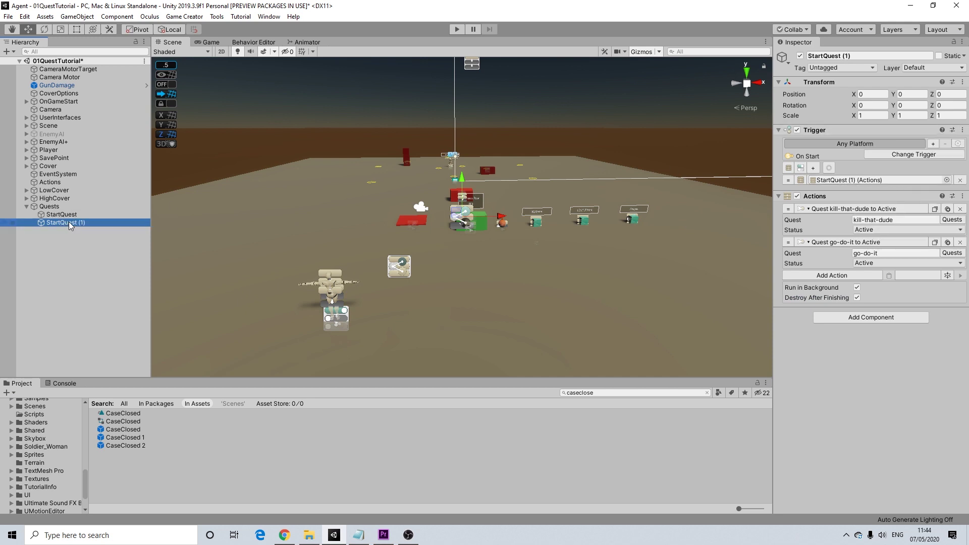
key(Delete)
Create an empty child object under Quests and name it Completed.
right_click(63, 217)
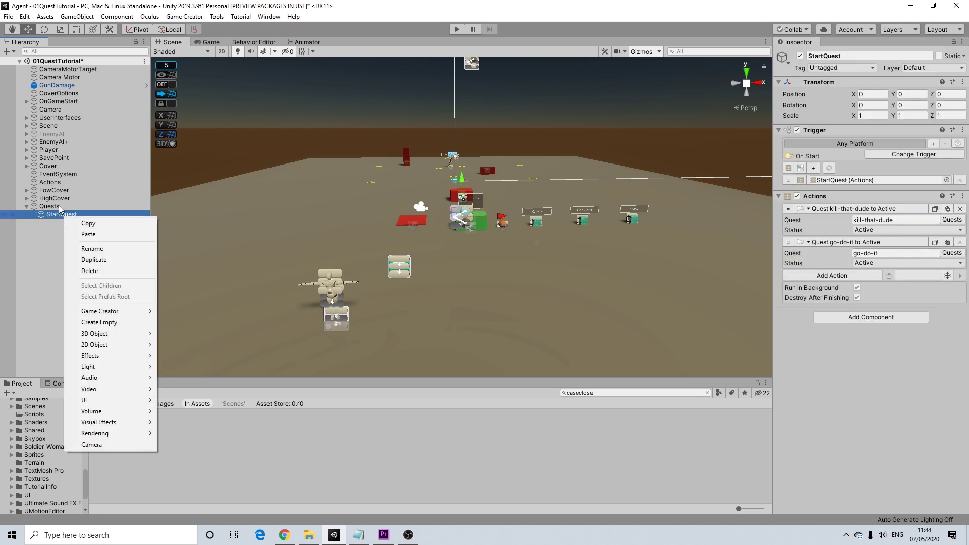
click(59, 208)
click(55, 206)
right_click(53, 205)
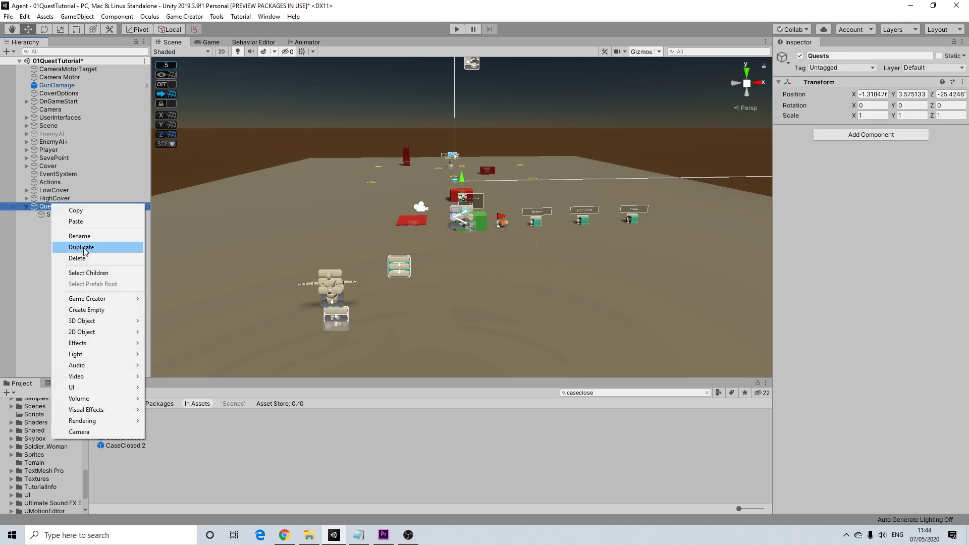
click(86, 310)
right_click(64, 224)
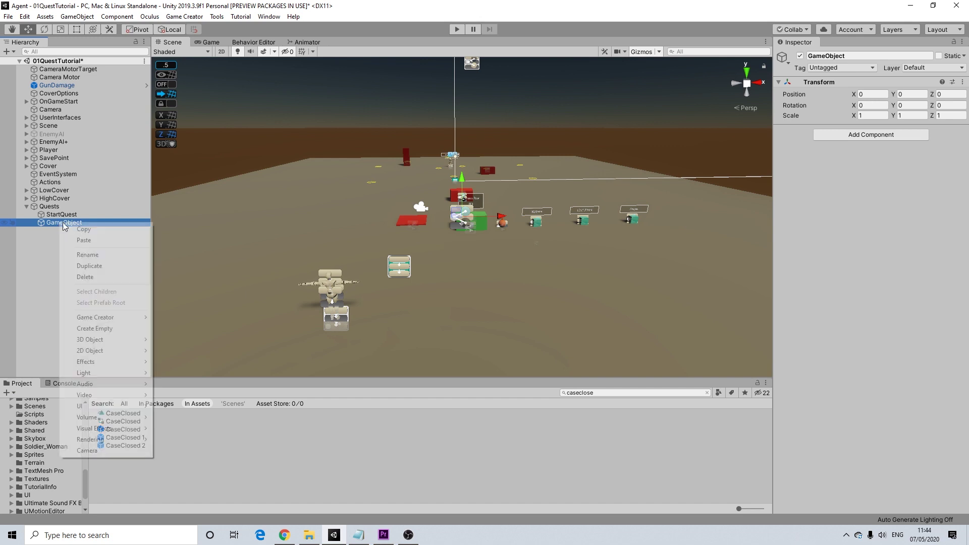
click(86, 256)
text(Completed)
key(Return)
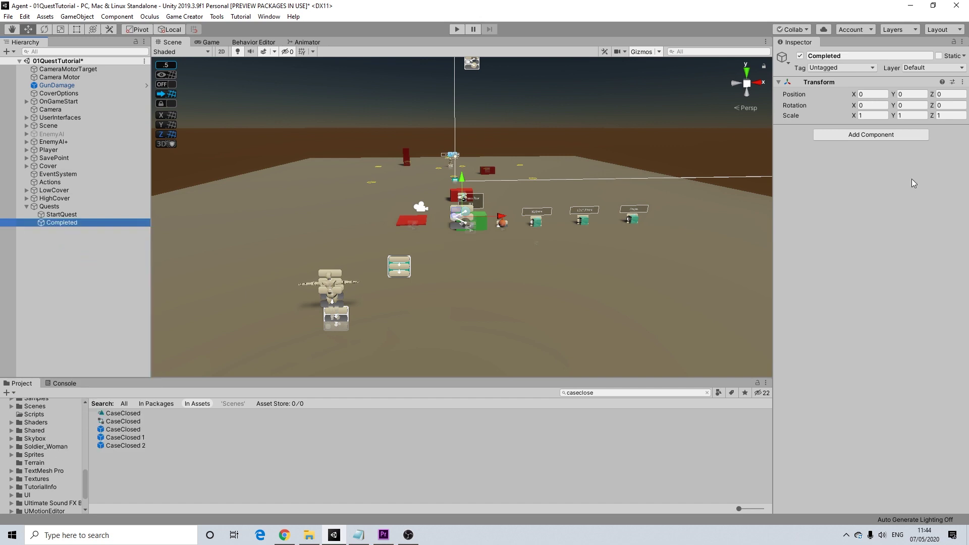
Add a Trigger component to the Completed object and change its trigger type to On Quest Status.
click(855, 135)
text(trigger)
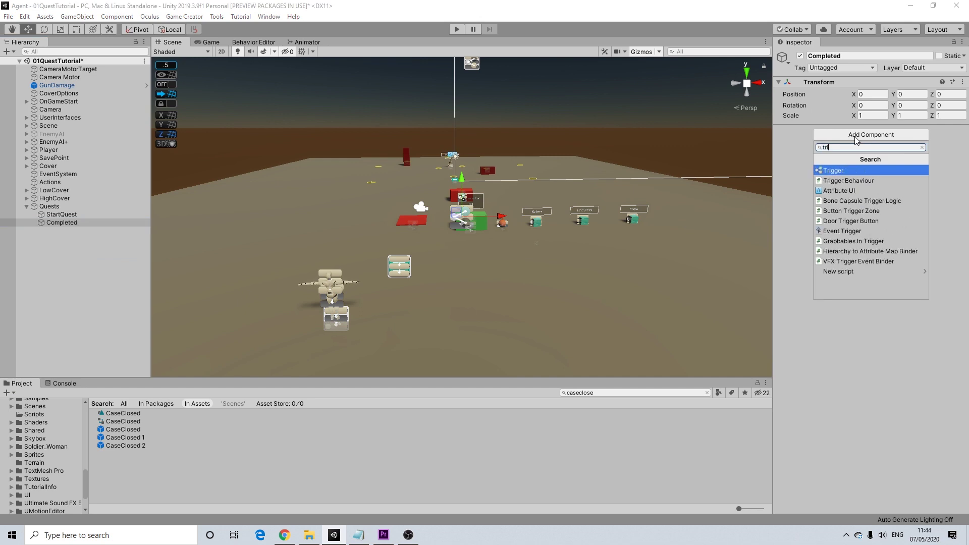
click(830, 172)
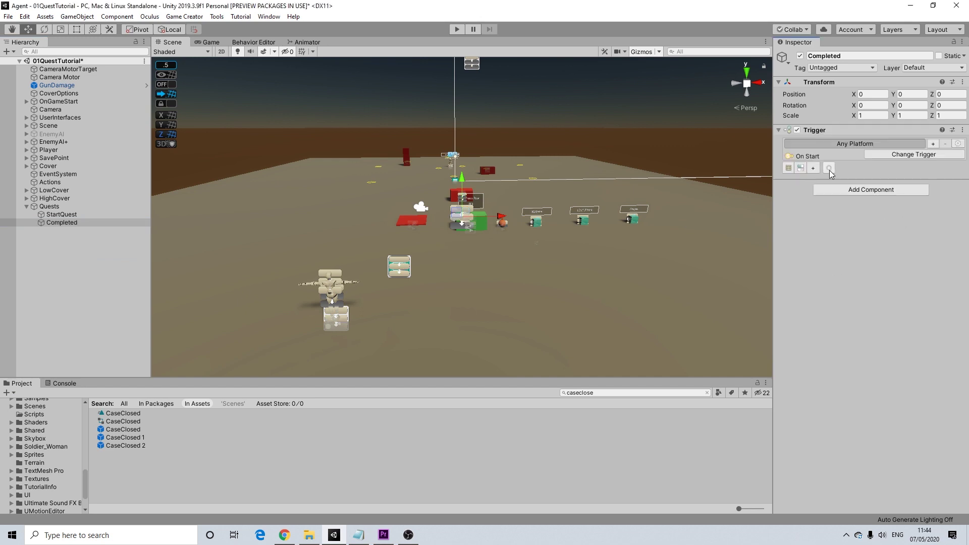
click(893, 158)
click(901, 216)
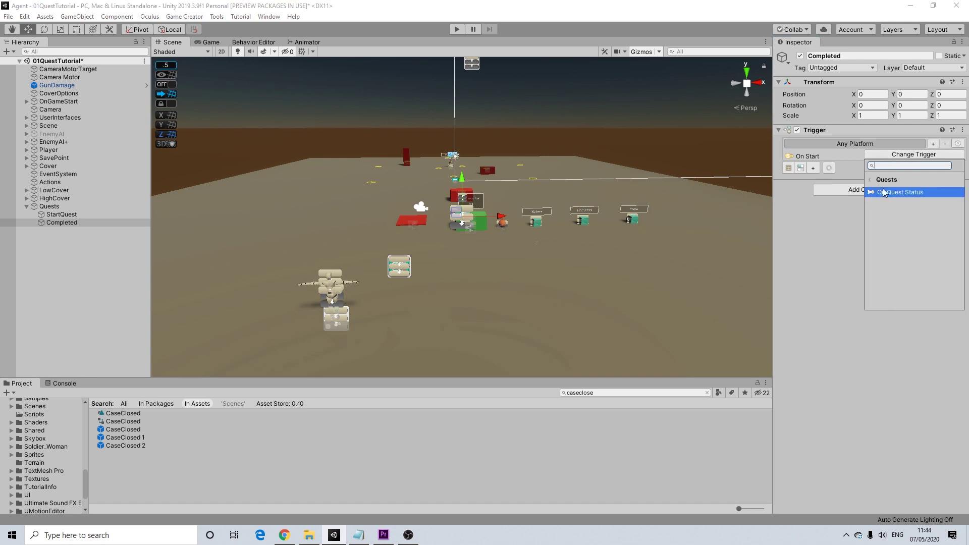
click(909, 192)
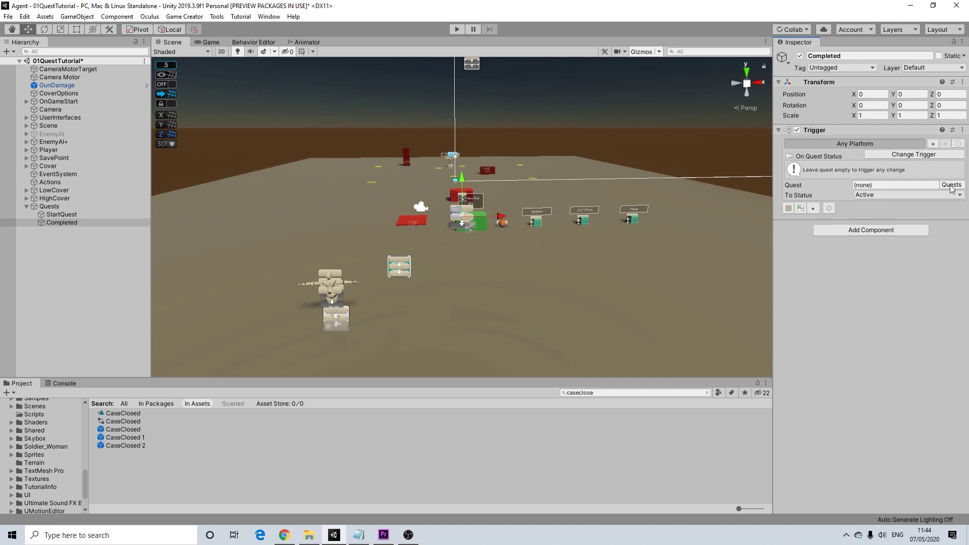
Assign kill-that-dude's completed task as the quest watched by the Completed object's trigger.
click(951, 185)
click(405, 227)
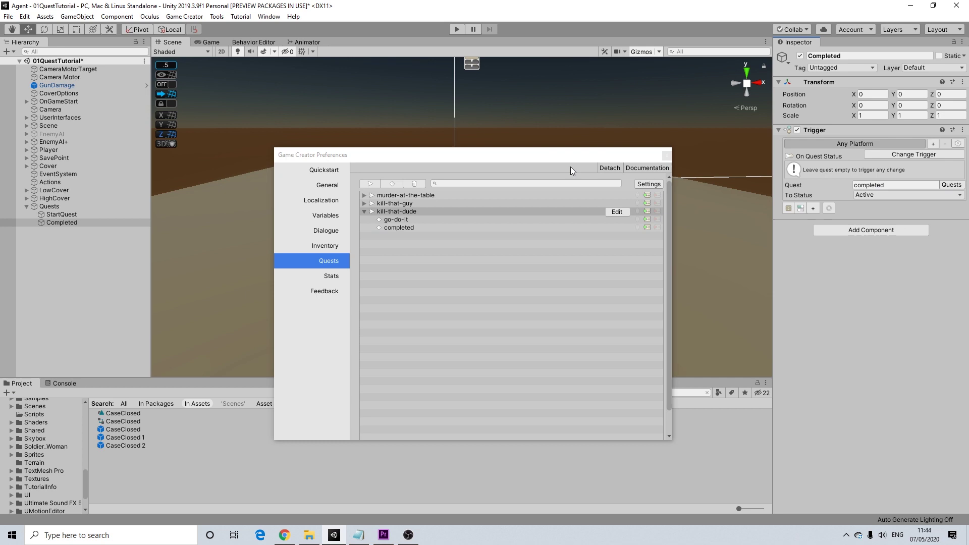
click(666, 156)
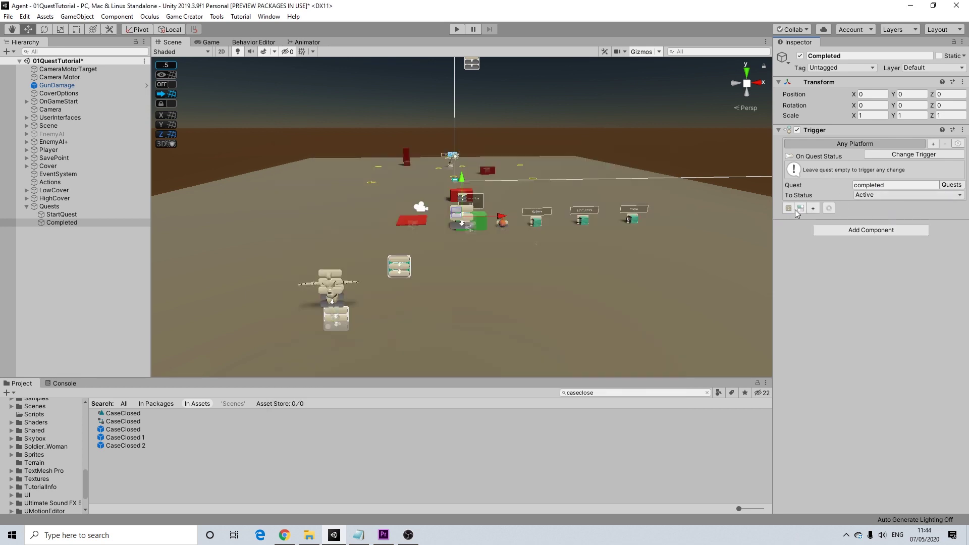
middle_drag(363, 146, 492, 198)
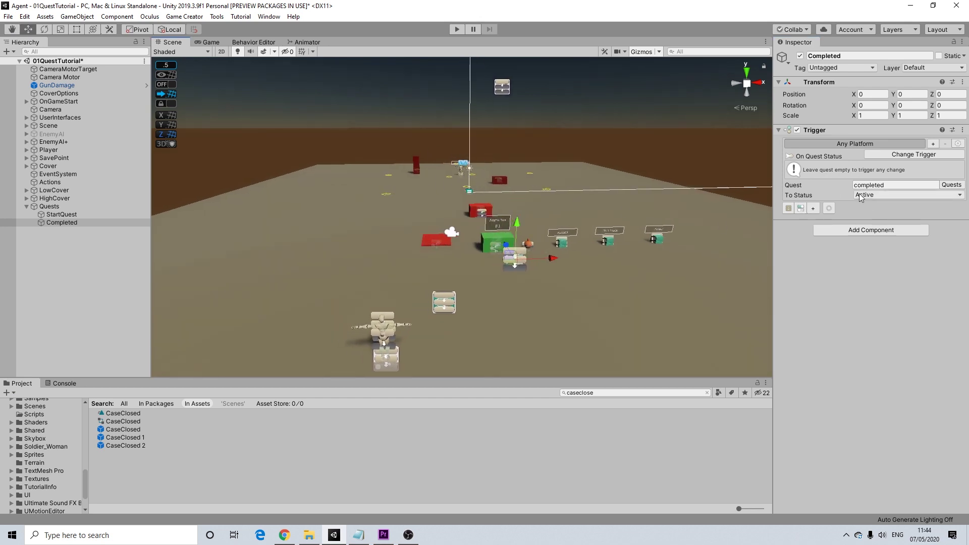
Create an Actions slot on Completed's trigger and add an Actions component to the same object.
click(789, 210)
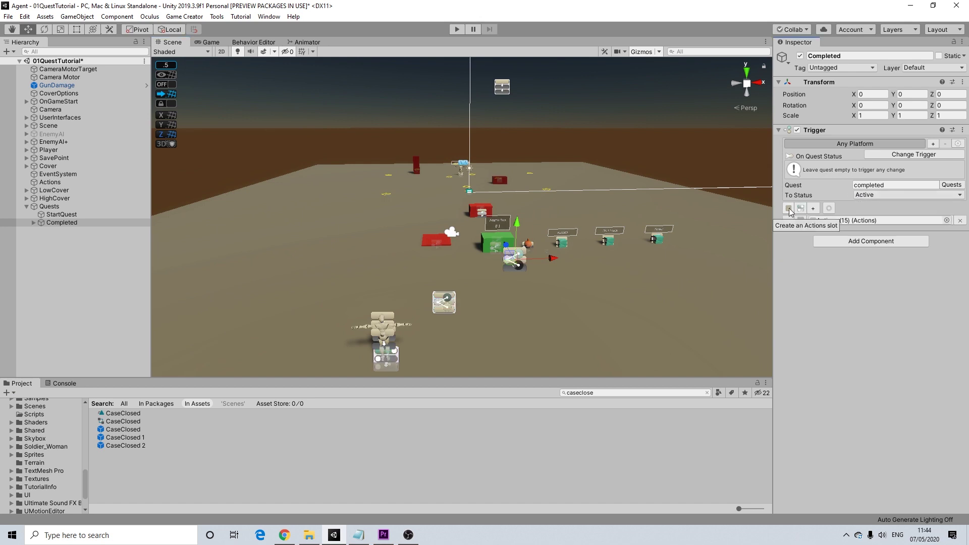
click(873, 240)
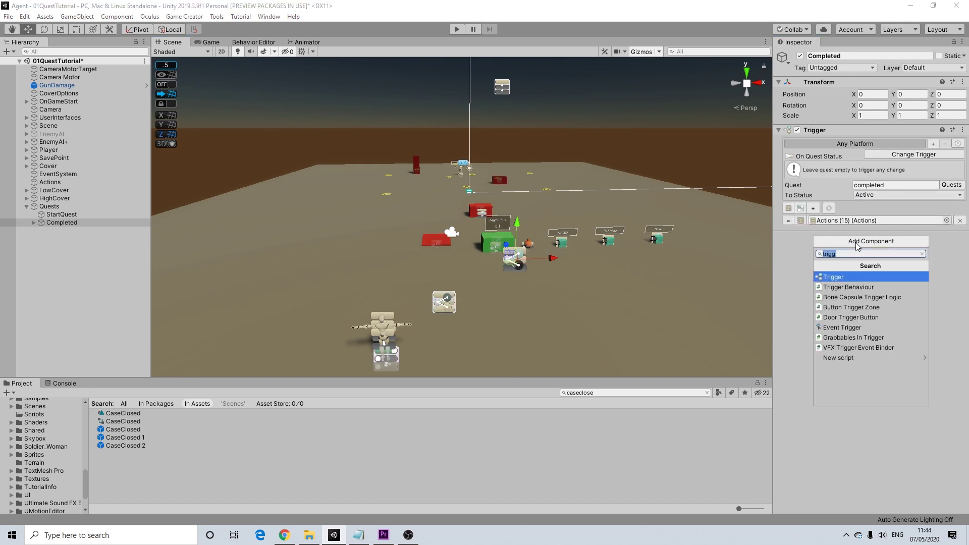
text(quest)
key(ctrl+a)
text(action)
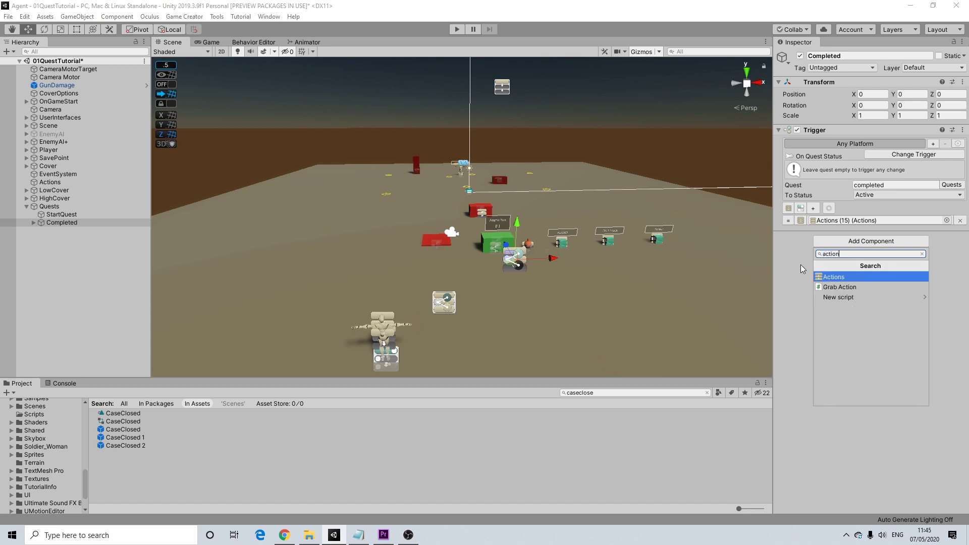
click(833, 277)
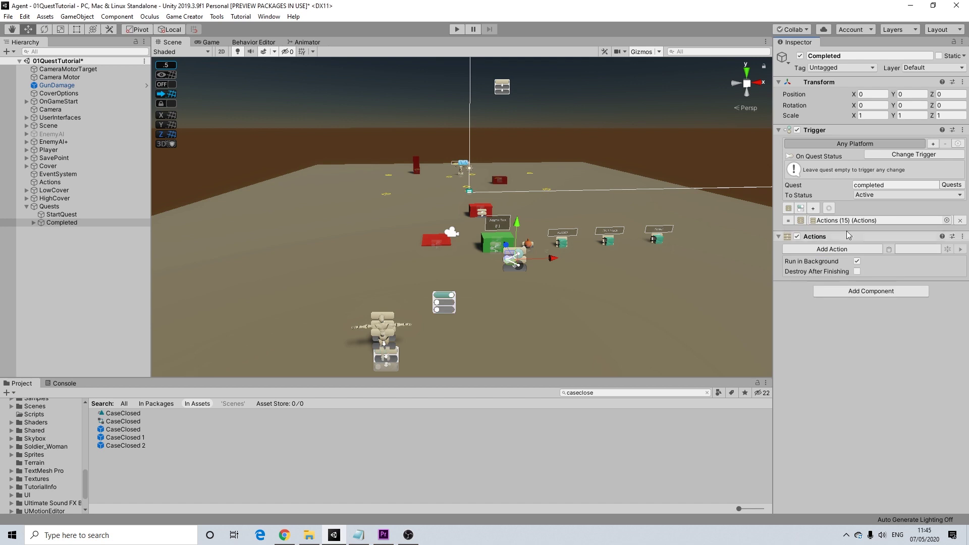
Delete the child Actions object generated under Completed and link Completed's own Actions component to its trigger slot.
click(30, 222)
click(34, 223)
click(57, 228)
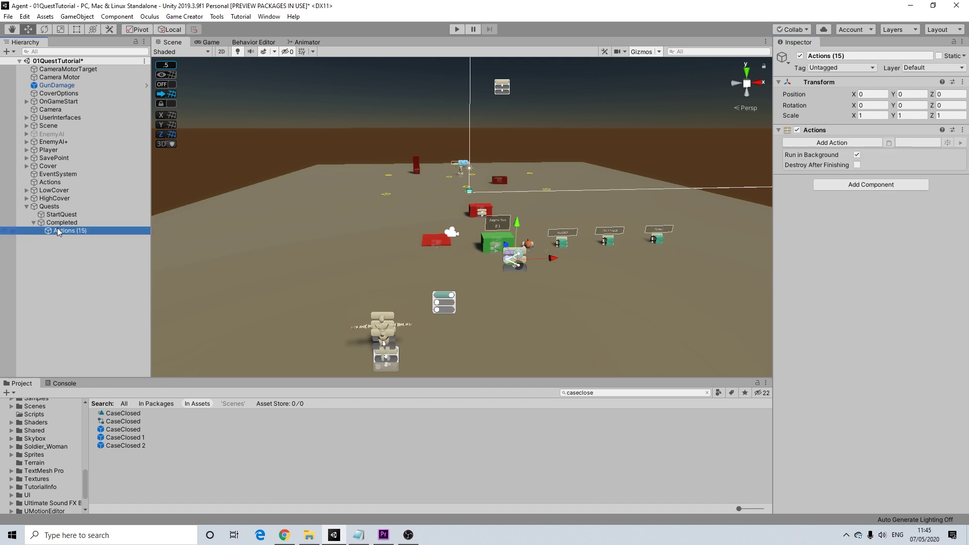
key(Delete)
click(58, 224)
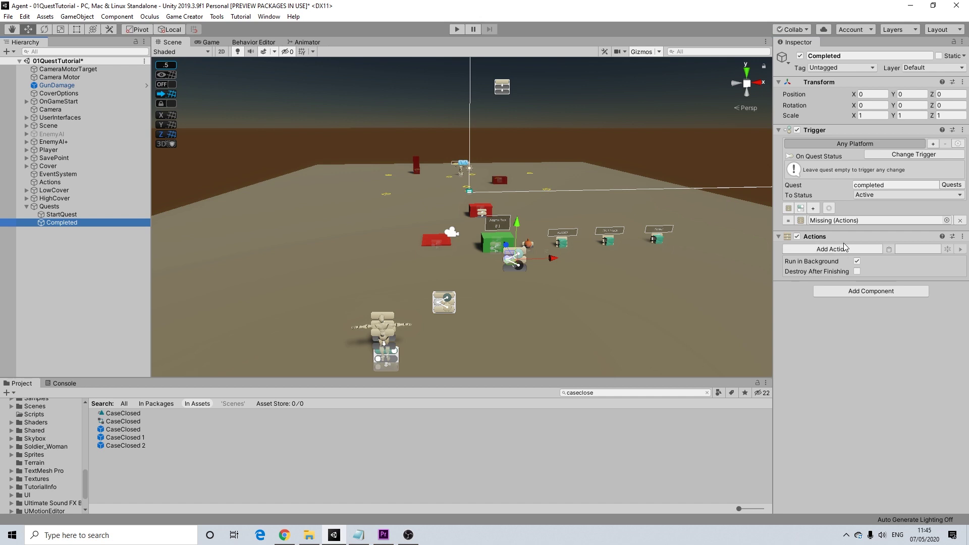
drag(815, 236, 843, 223)
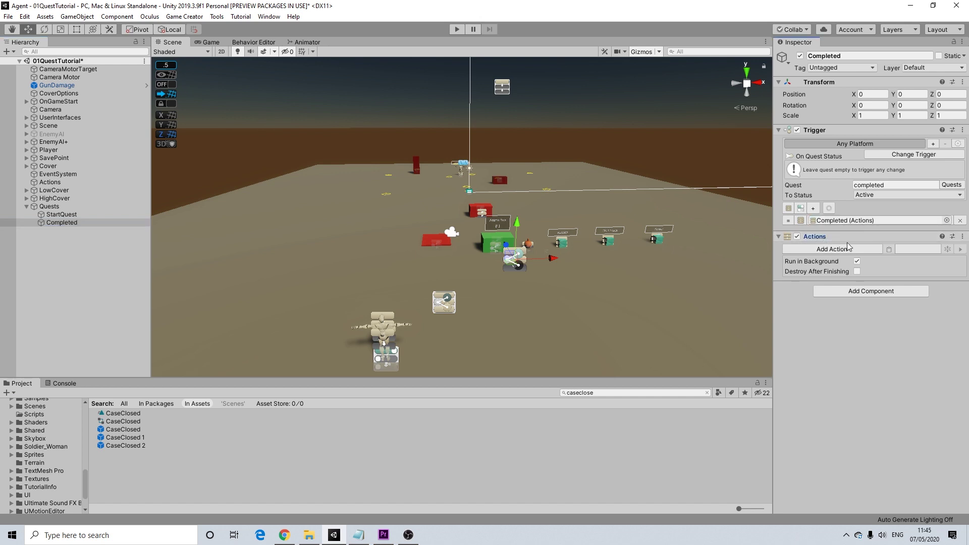
Add a Quests HUD action to Completed's Actions and set it to Close.
click(832, 250)
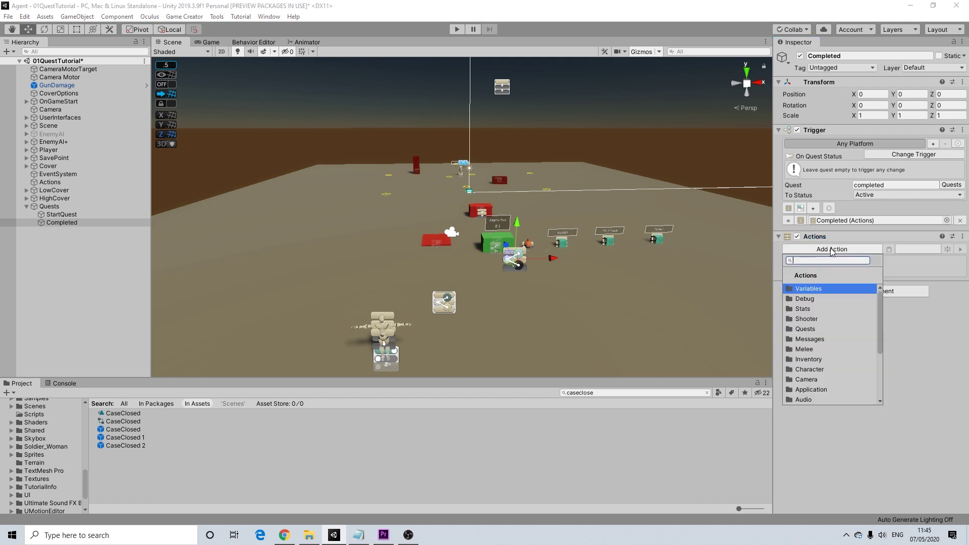
click(828, 328)
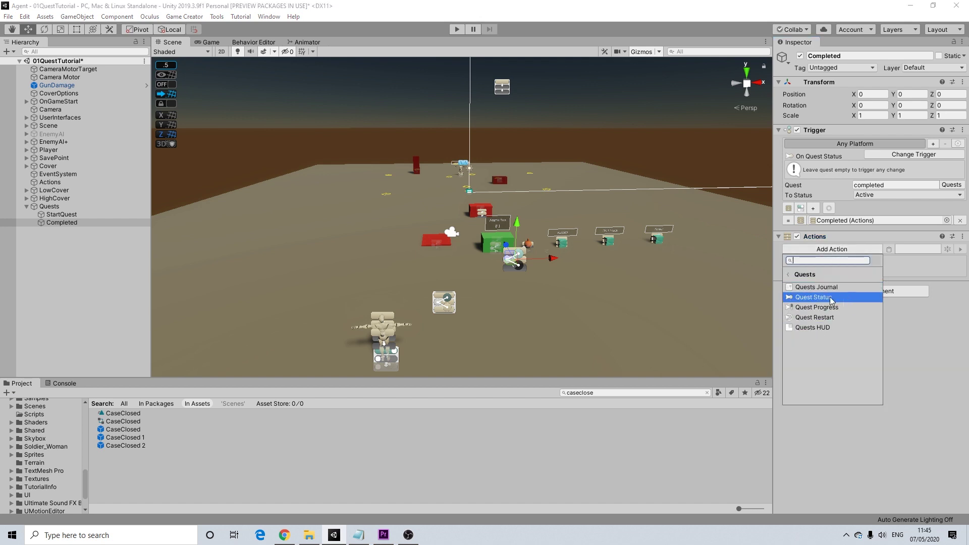
click(820, 328)
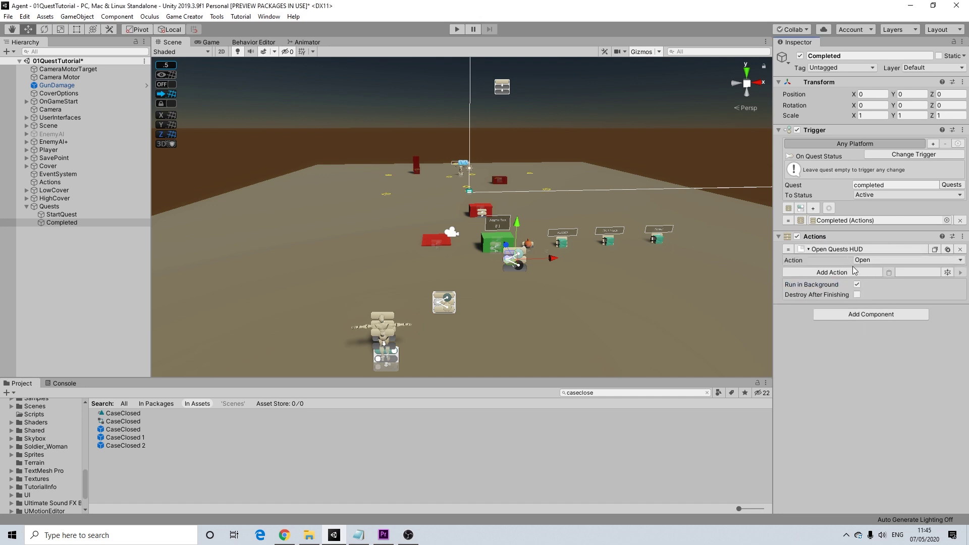
click(864, 260)
click(869, 279)
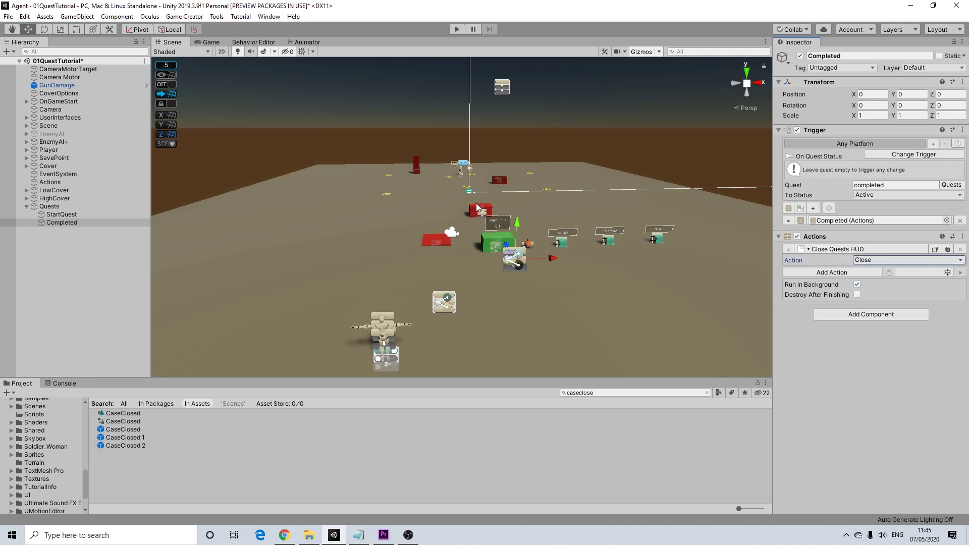
Add a Wait action after the Quests HUD action in Completed's Actions and set its time to 1 second.
middle_drag(477, 216, 449, 216)
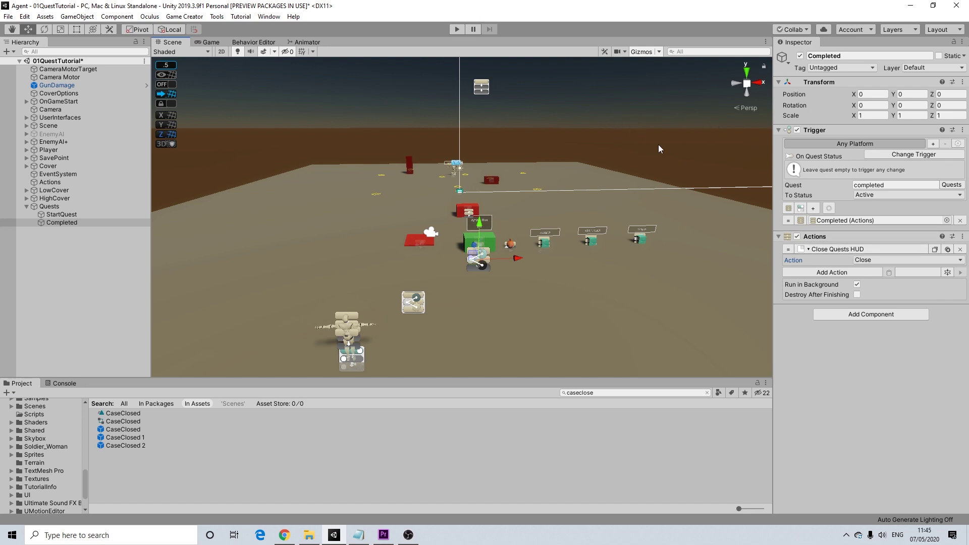
click(852, 273)
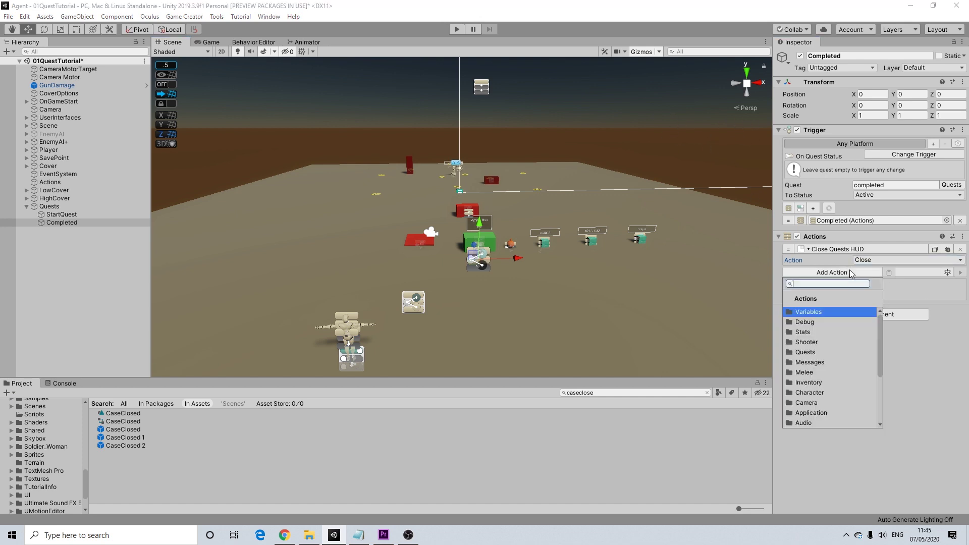
text(wait)
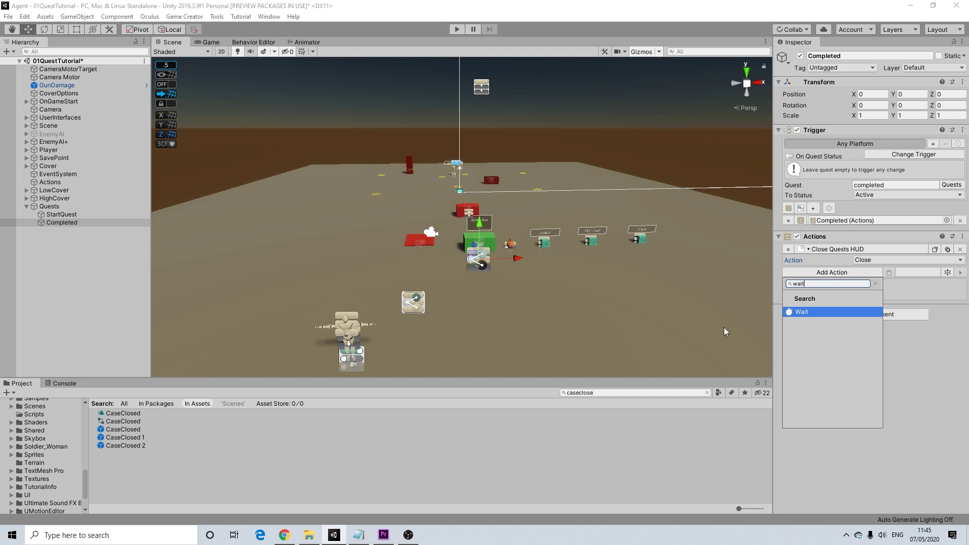
click(800, 313)
click(831, 285)
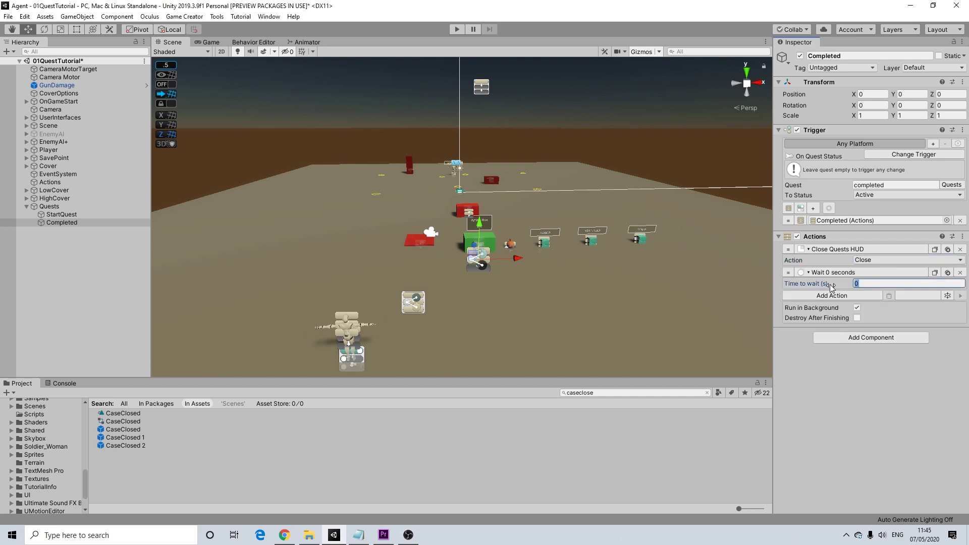
text(1)
Add a Quest Status action after the Wait action in Completed's Actions.
click(860, 297)
click(876, 306)
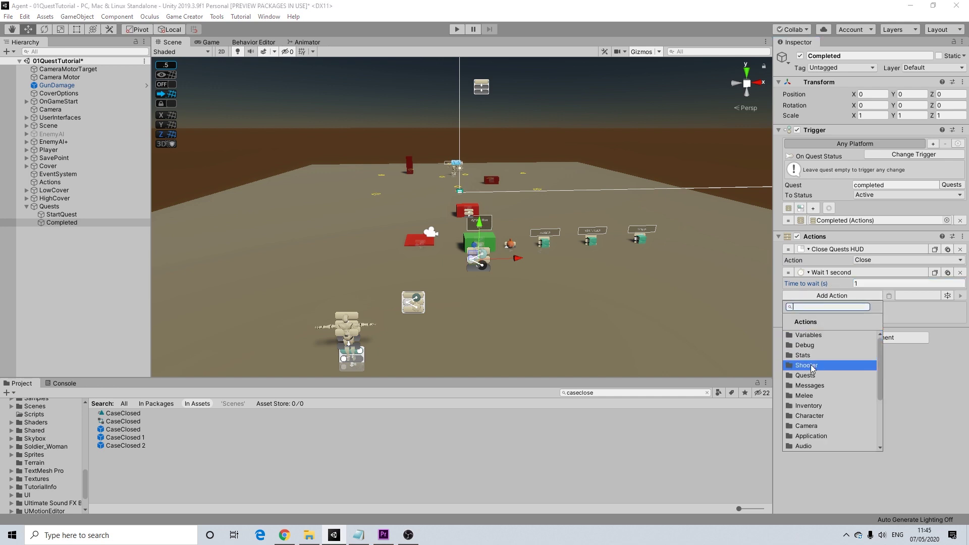
click(813, 374)
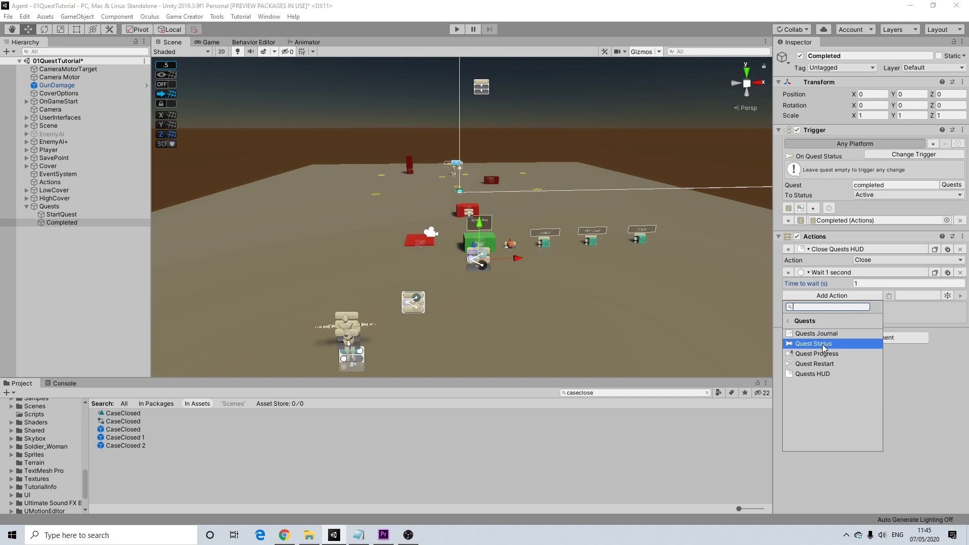
click(824, 347)
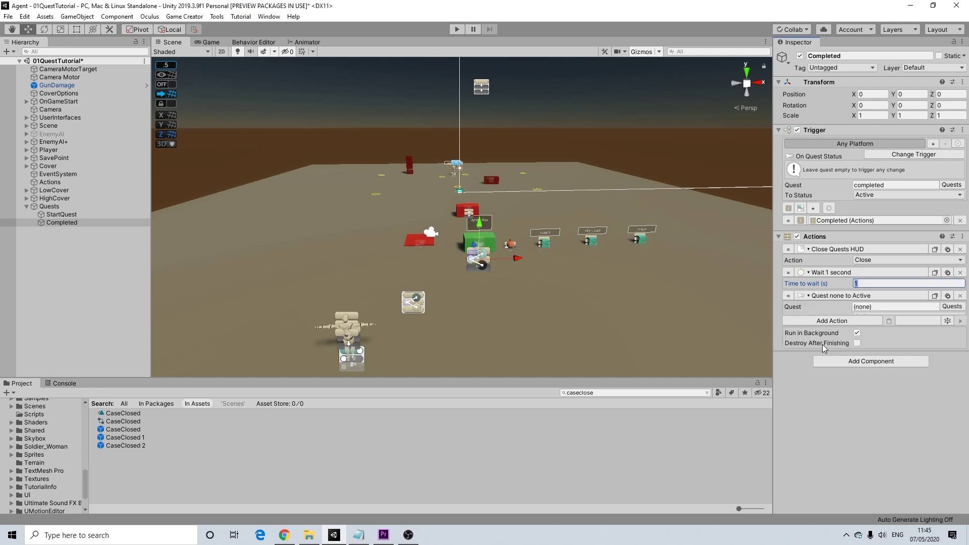
Assign kill-that-dude's completed task to Completed's Quest Status action and set the status to Complete.
click(947, 307)
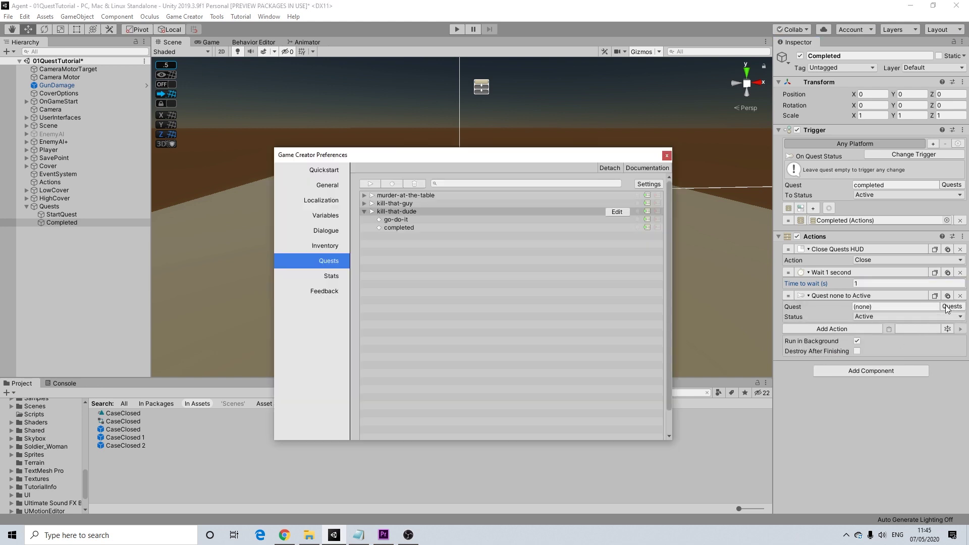
click(401, 228)
click(667, 156)
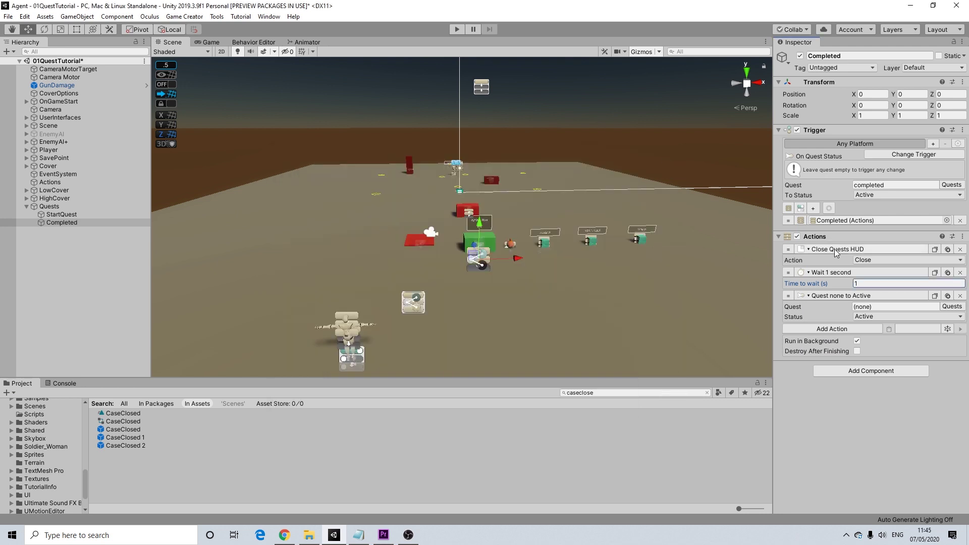
click(949, 308)
double_click(407, 228)
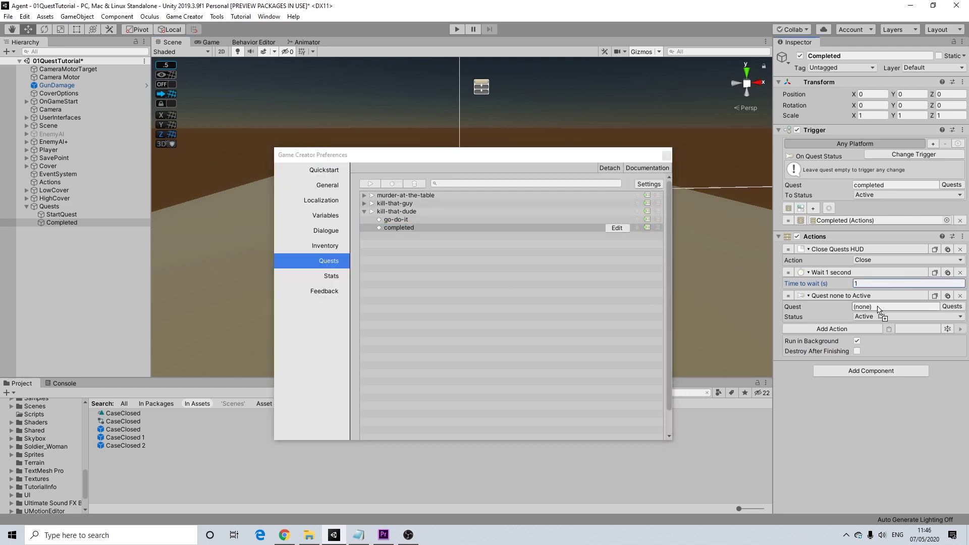
click(666, 155)
click(872, 316)
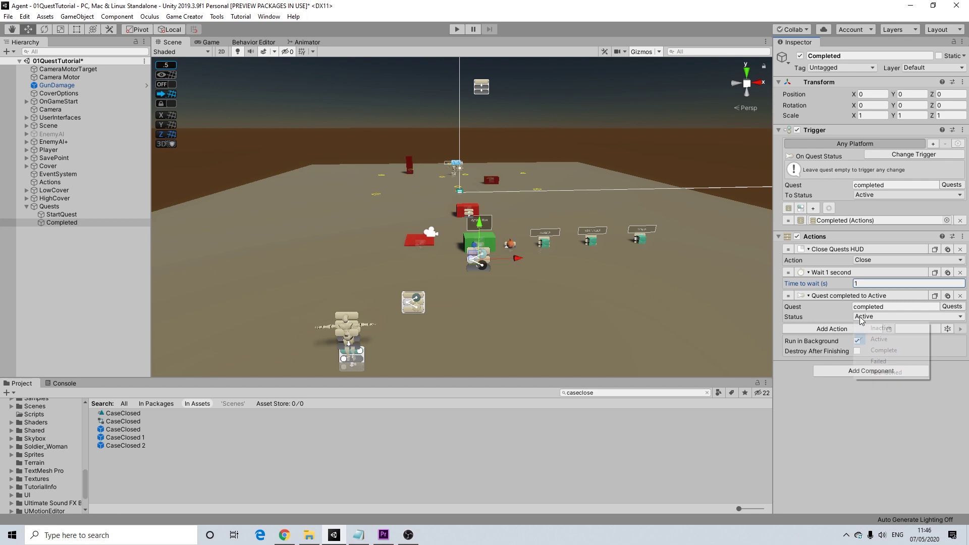
click(882, 350)
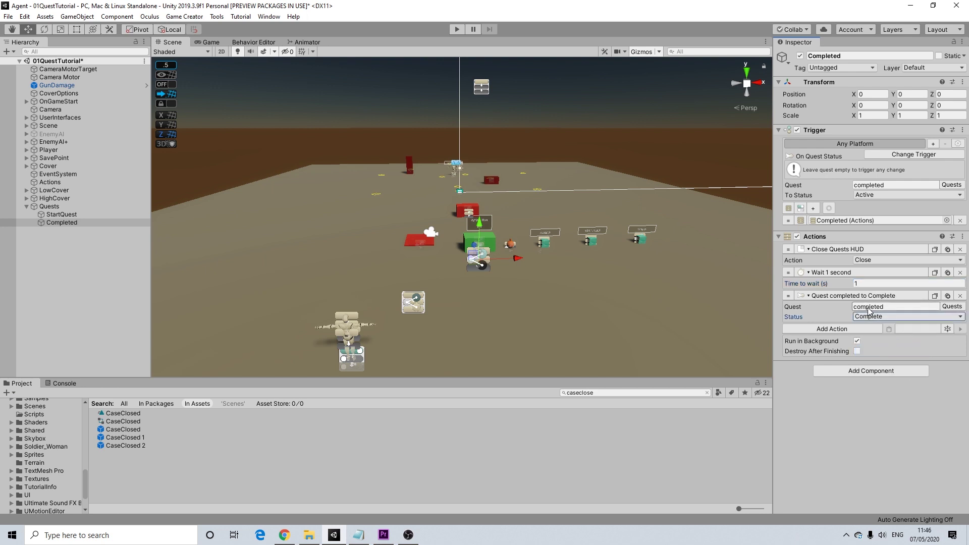
scroll(605, 261, down, 1)
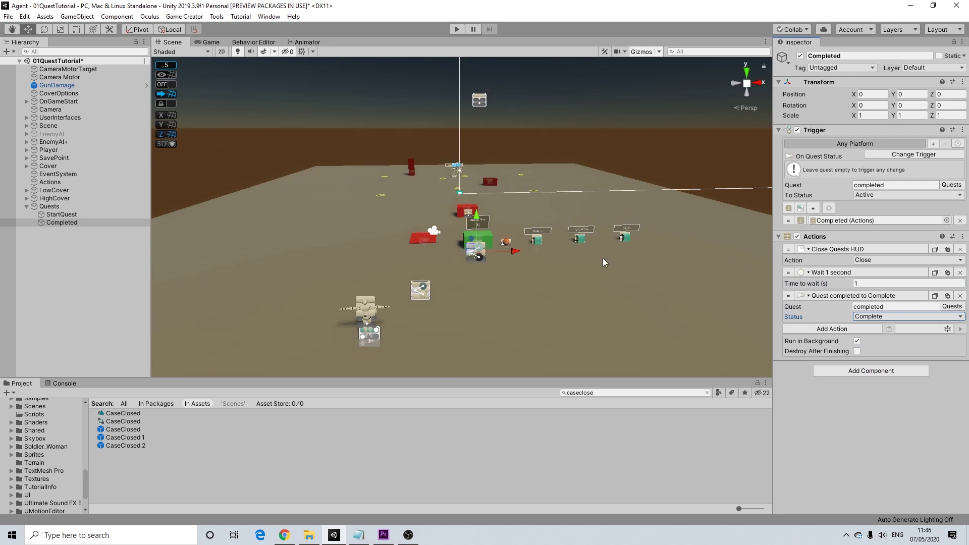
scroll(604, 259, down, 1)
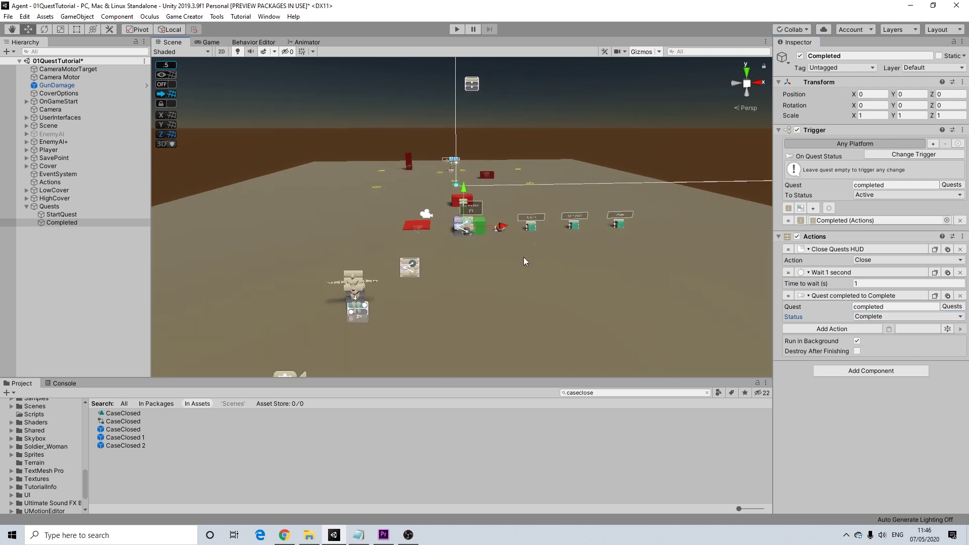
scroll(505, 263, up, 3)
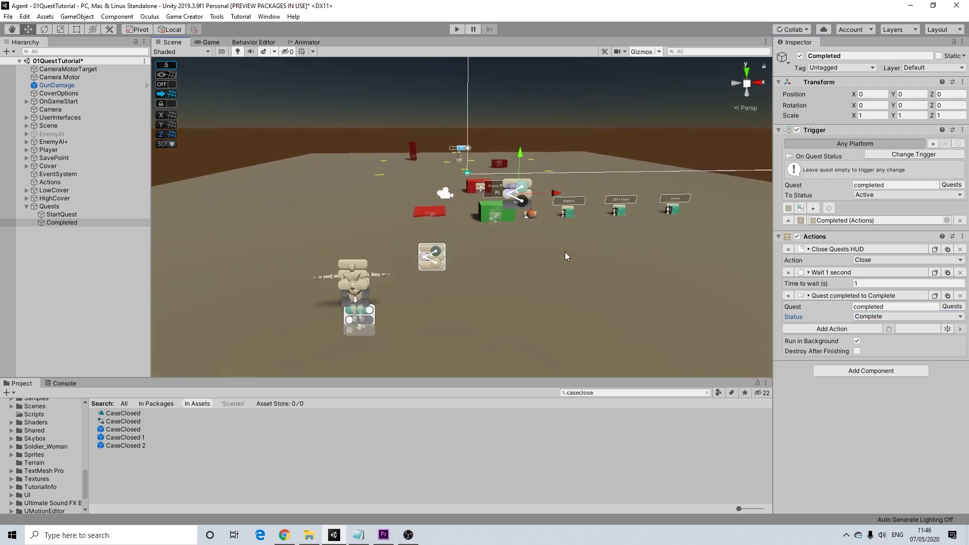
middle_drag(565, 257, 544, 269)
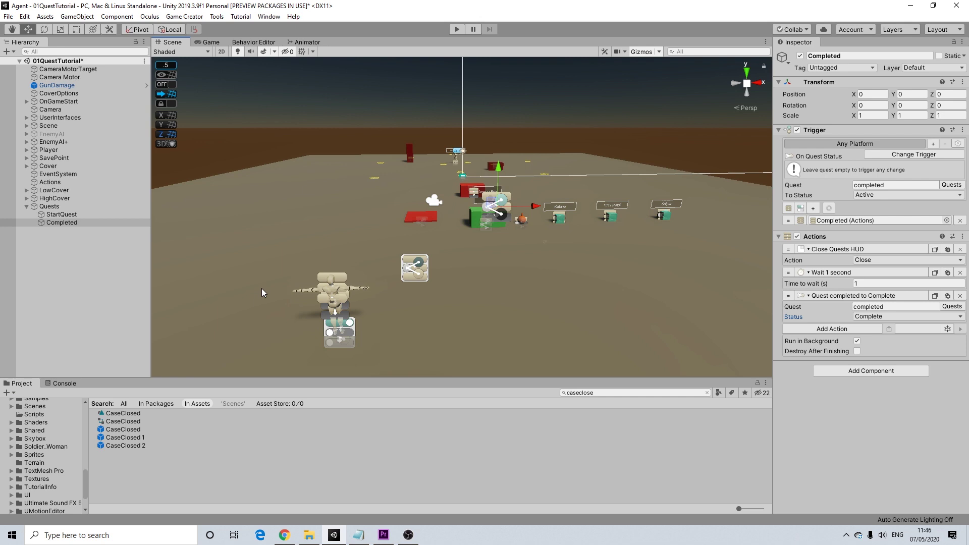
Create an empty child object under EnemyAI+ and rename it Dead.
scroll(463, 177, up, 5)
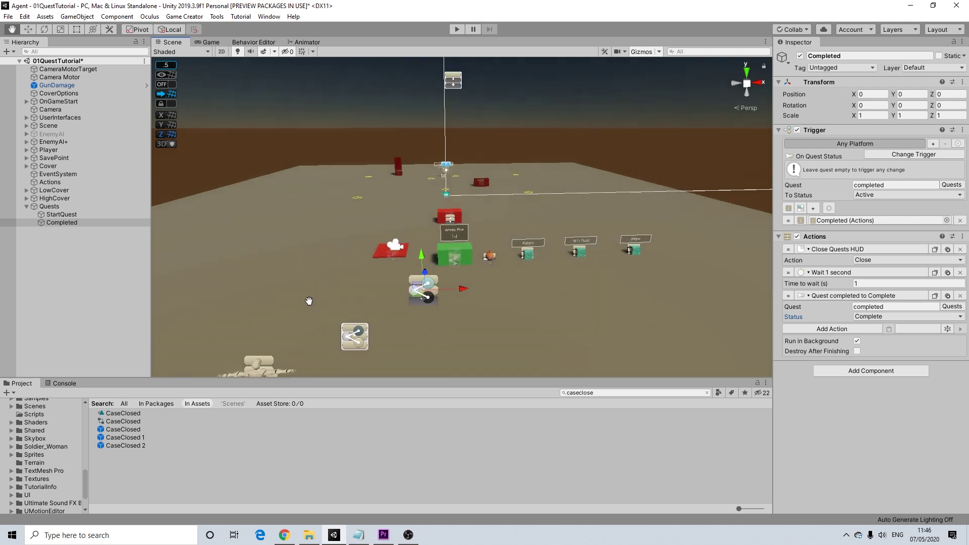
scroll(463, 177, up, 5)
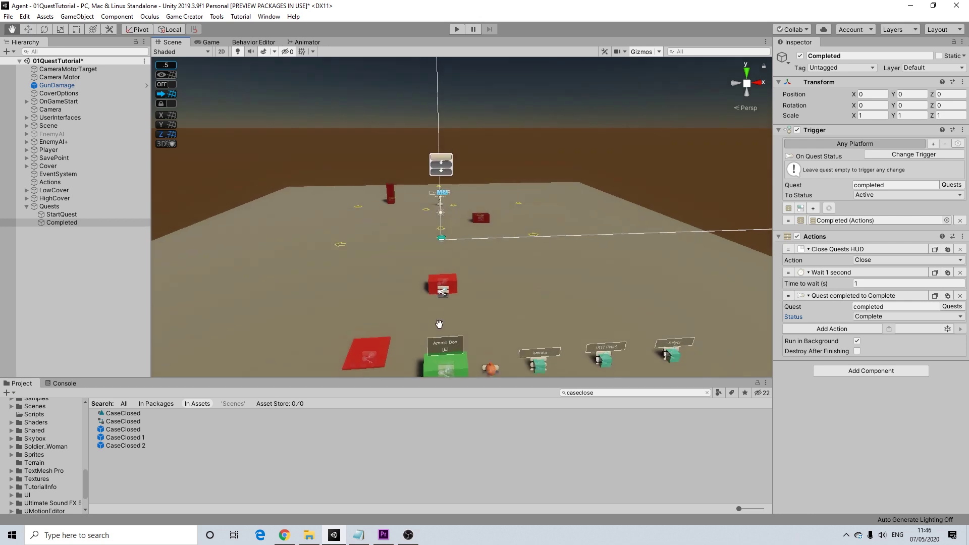
scroll(428, 275, up, 5)
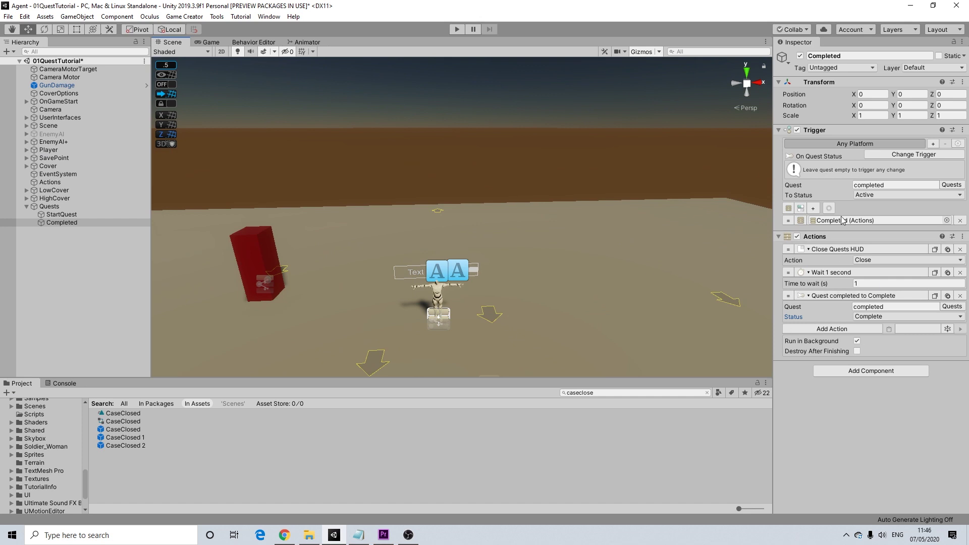
click(26, 141)
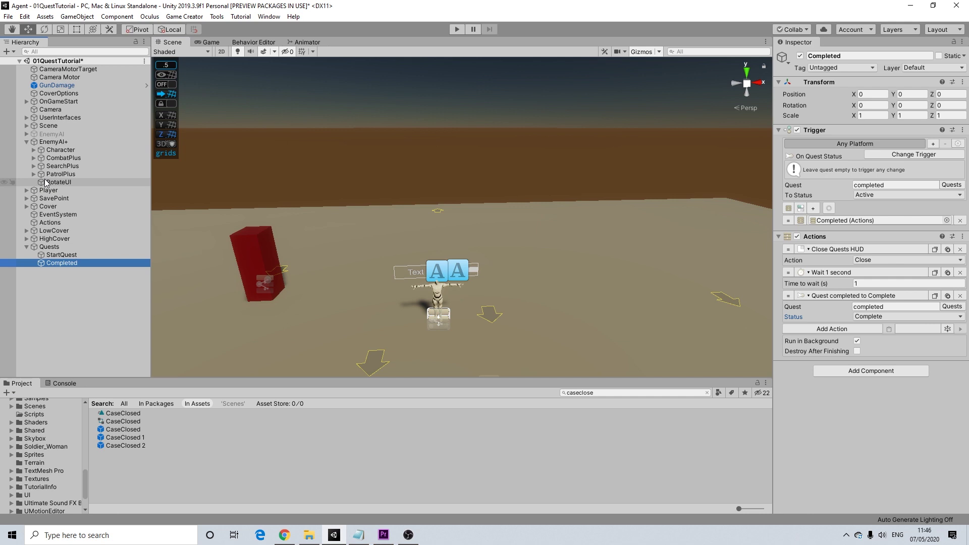
right_click(60, 142)
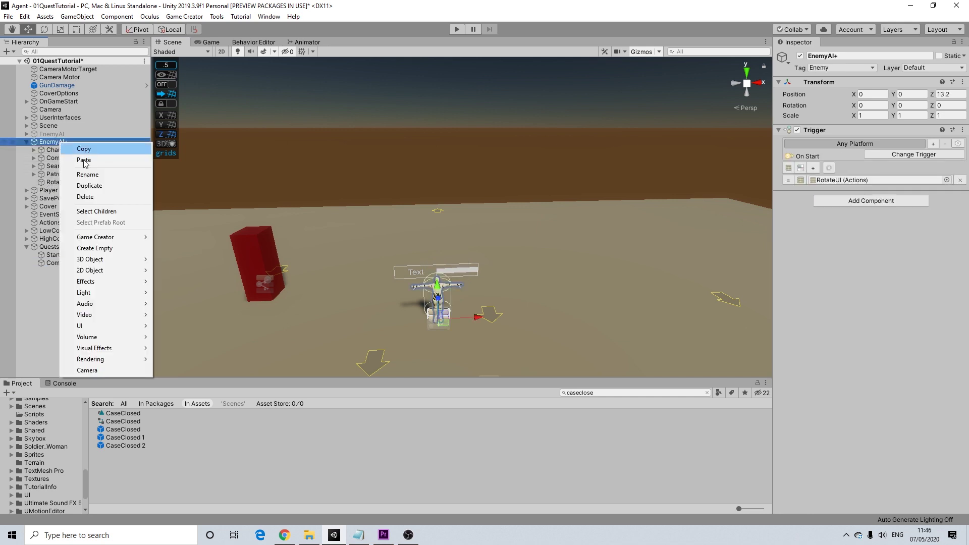
click(95, 248)
right_click(70, 191)
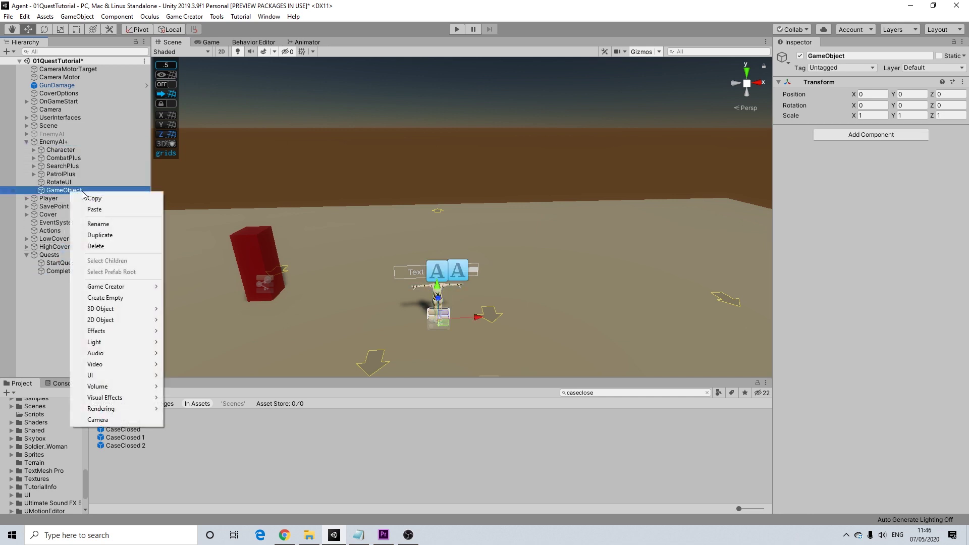
click(99, 224)
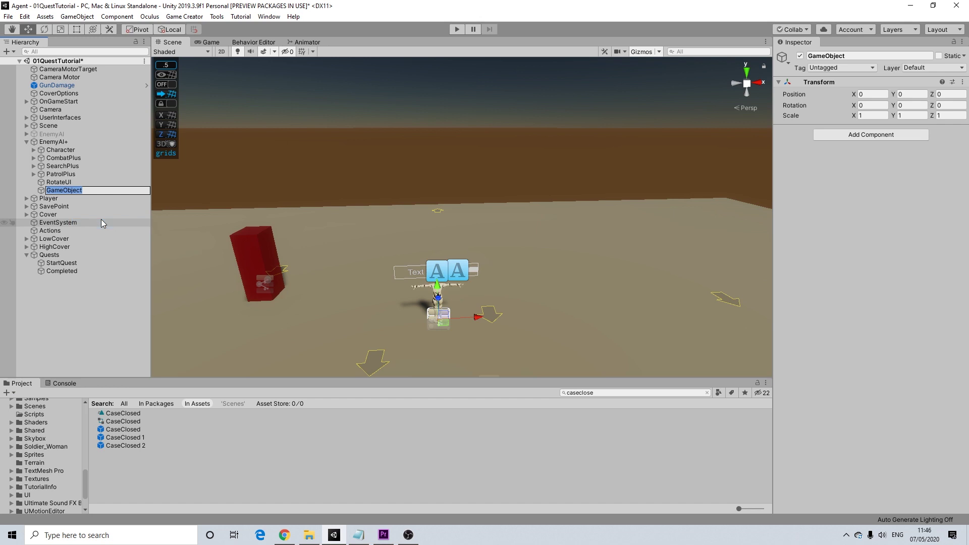
text(Dead)
key(Return)
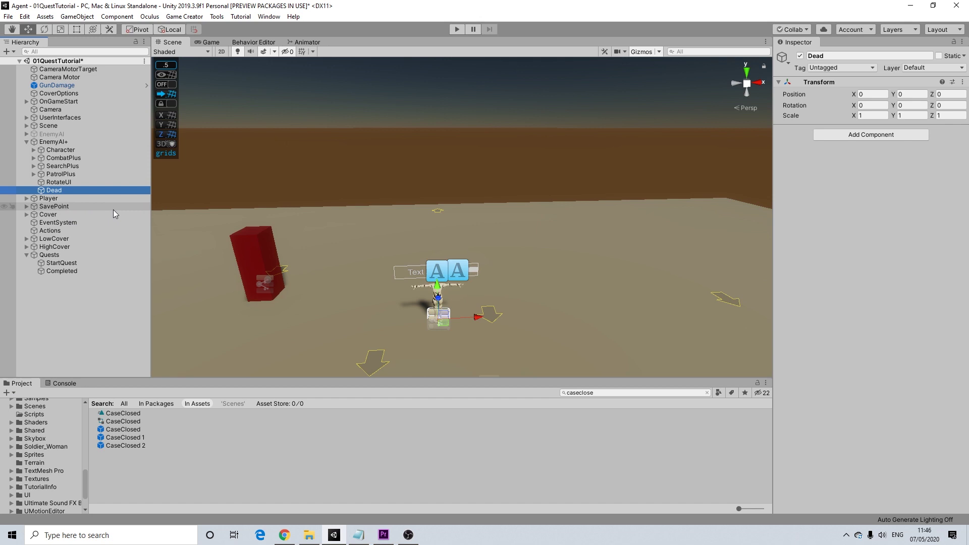
Add a Trigger component to Dead and create an Actions slot on it.
click(860, 135)
text(trigger)
click(860, 171)
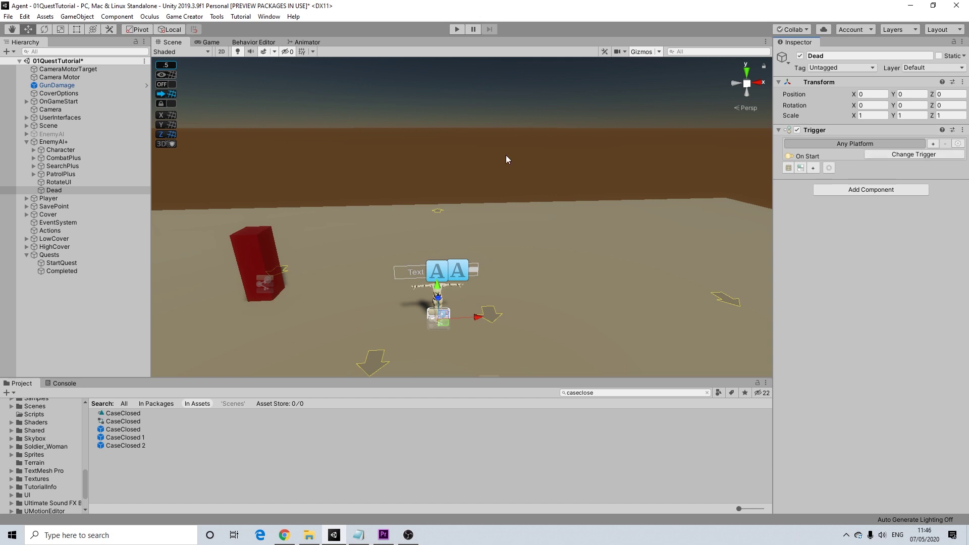
click(788, 169)
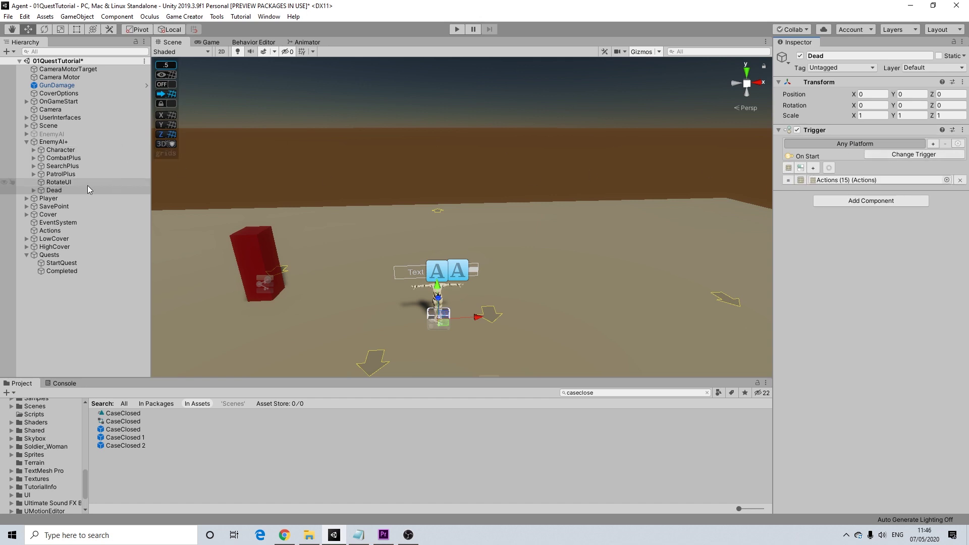
Add a Quest Status action to the Actions object generated under Dead.
click(34, 190)
click(64, 197)
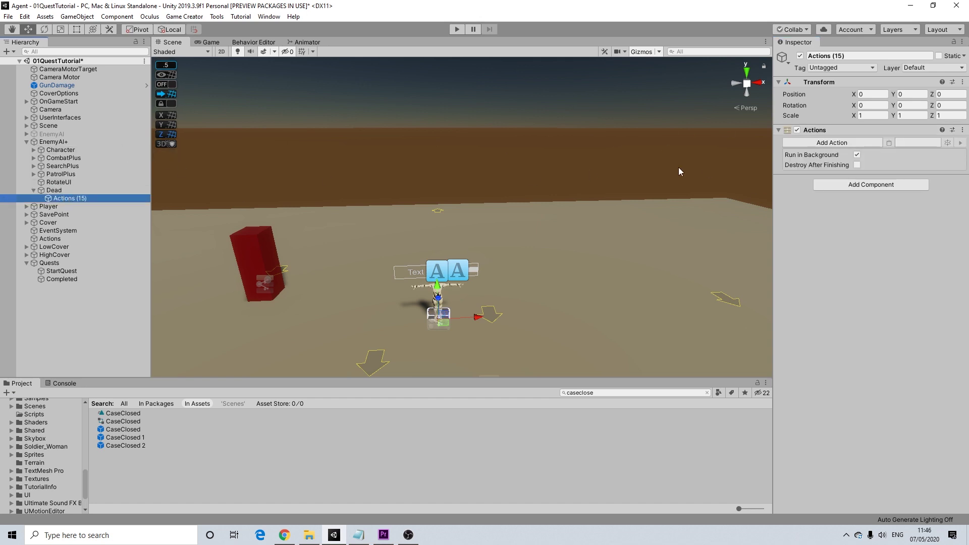
click(832, 143)
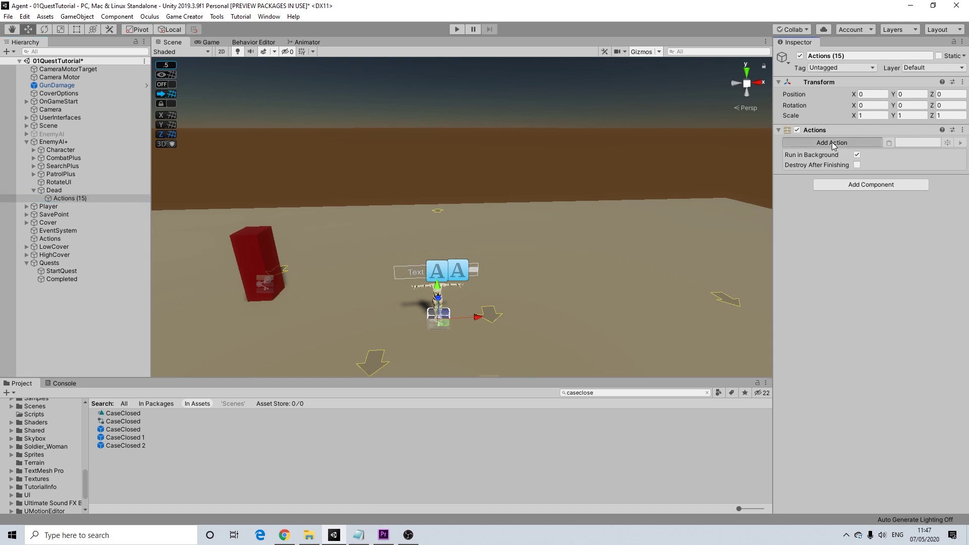
text(quest)
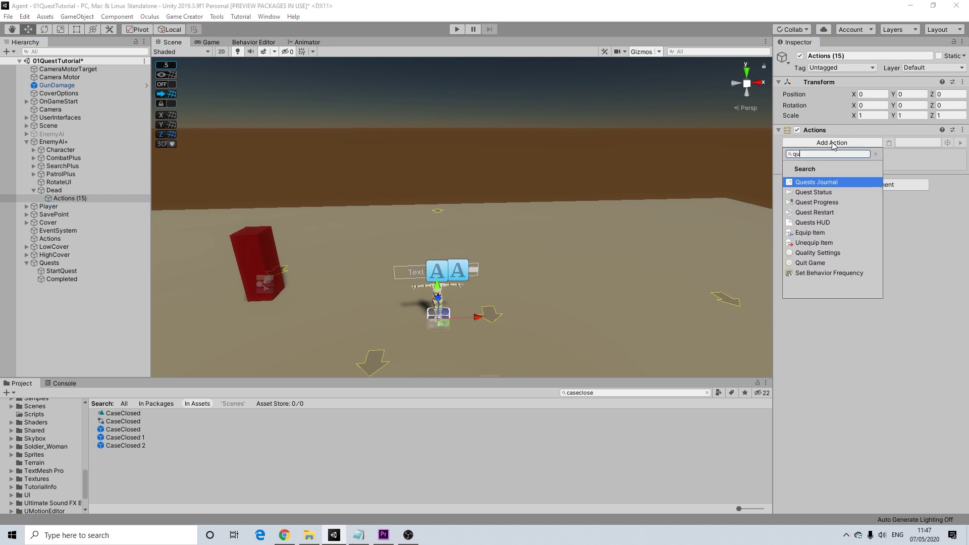
click(812, 192)
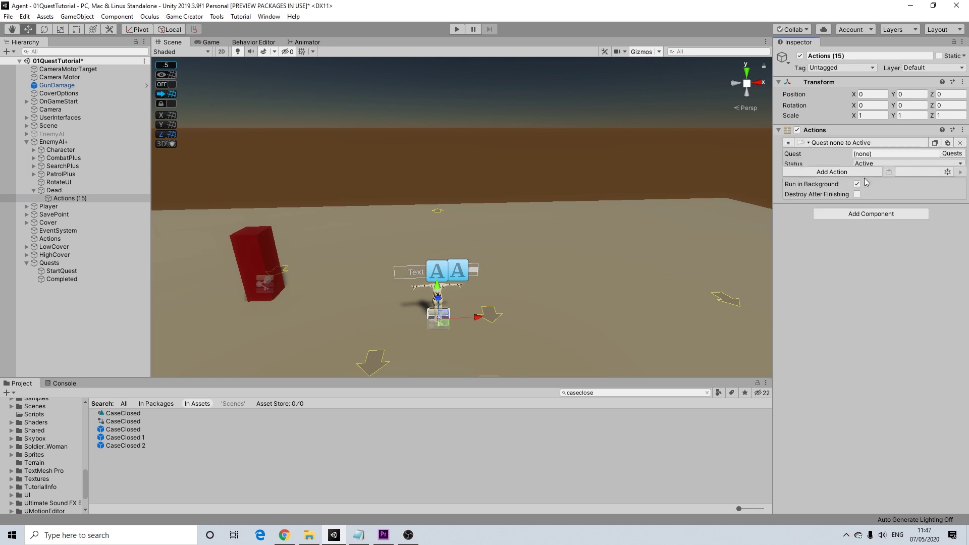
Assign kill-that-dude's completed task to the Quest Status action in Dead's child Actions.
click(952, 154)
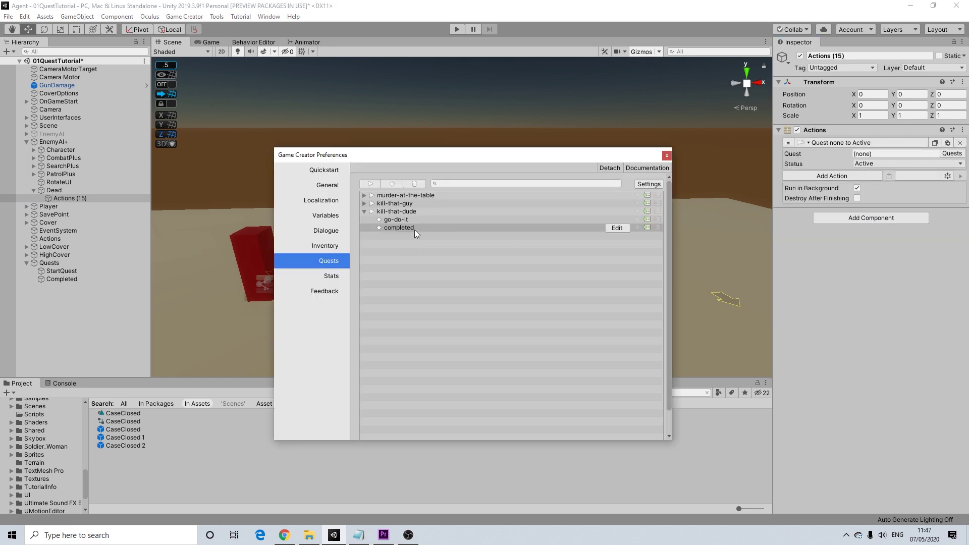
click(411, 228)
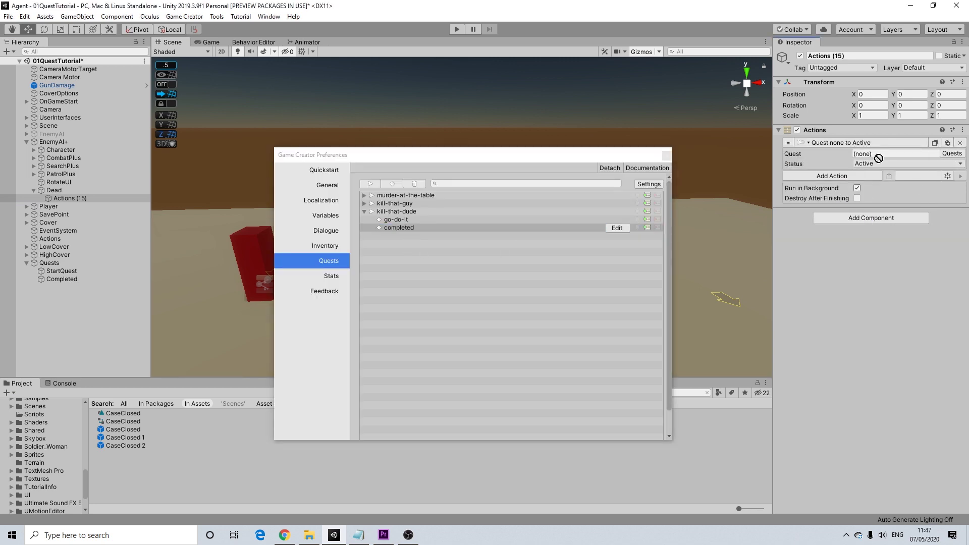
click(666, 156)
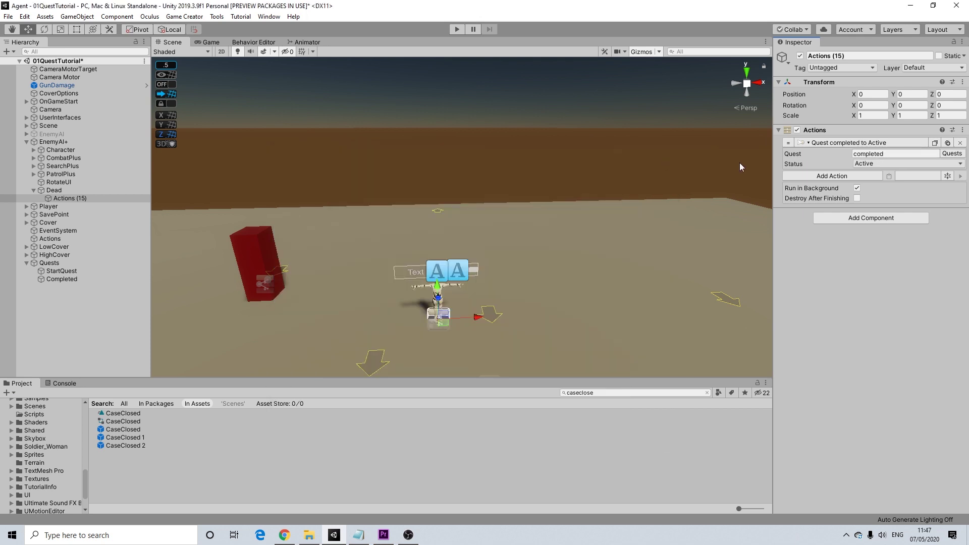
click(876, 164)
click(946, 251)
Review the trigger and action settings of StartQuest and Completed, and return to the Dead object under EnemyAI+.
scroll(566, 220, down, 10)
middle_drag(567, 292, 562, 199)
click(49, 263)
click(58, 272)
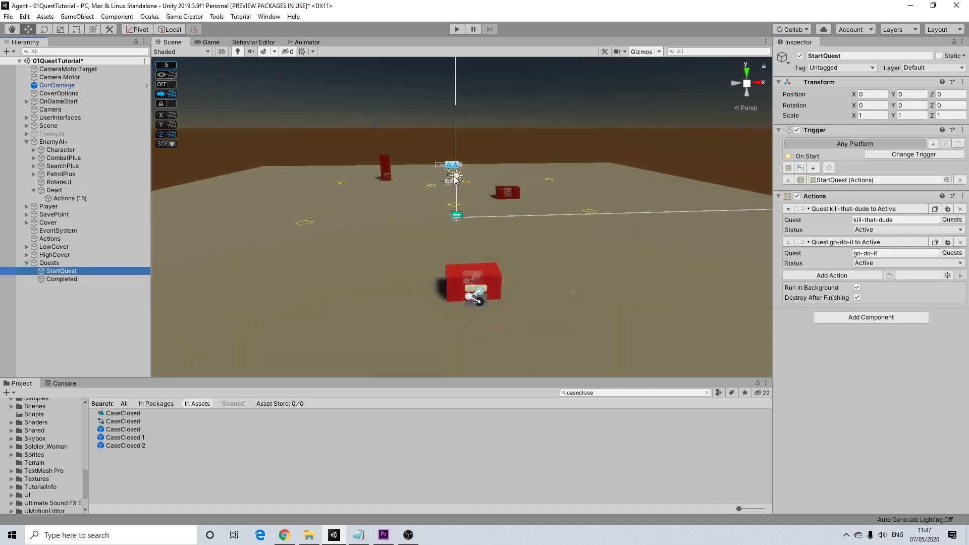
click(69, 282)
scroll(495, 213, up, 10)
middle_drag(488, 124, 243, 188)
click(61, 191)
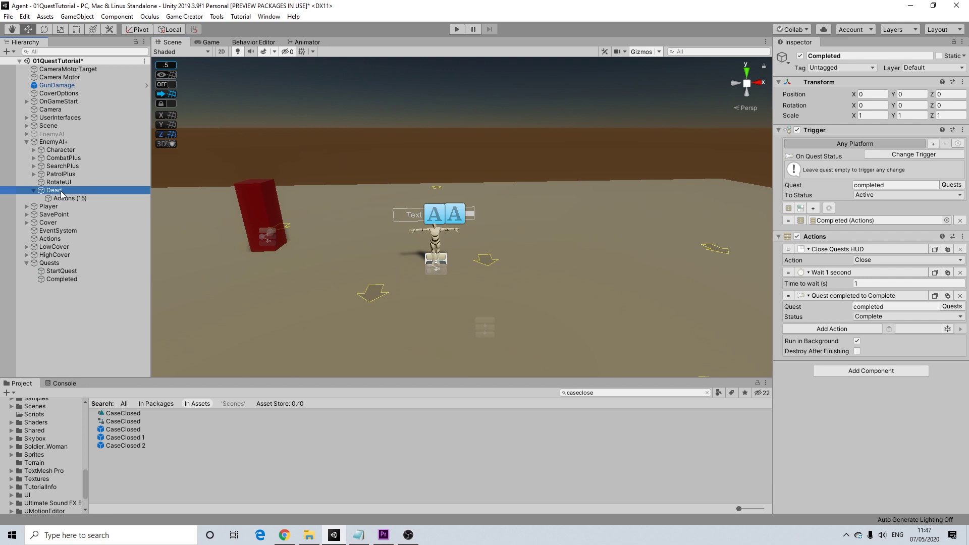
Deactivate the Dead object, and open the Conditions (1) object used by the health trigger on EnemyAI+'s Character.
click(800, 56)
click(59, 147)
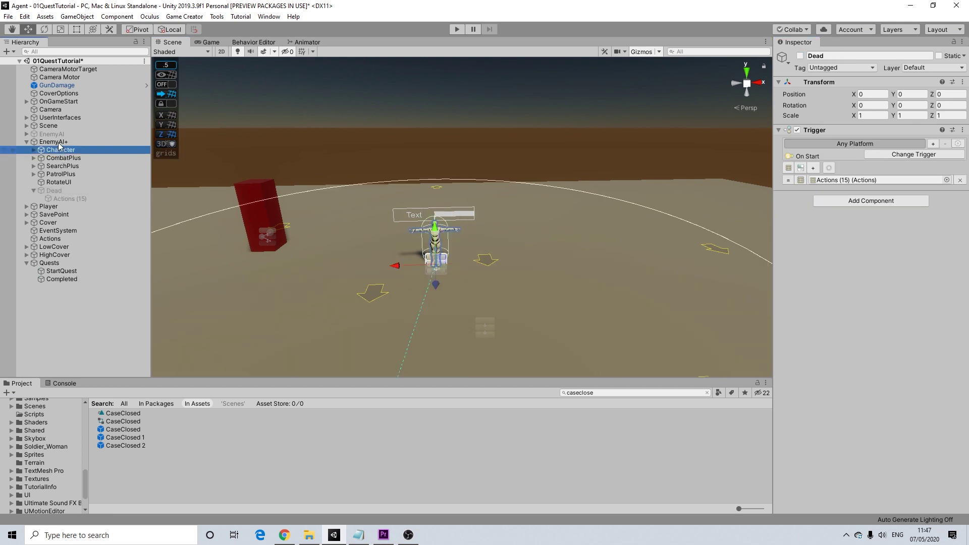
click(34, 150)
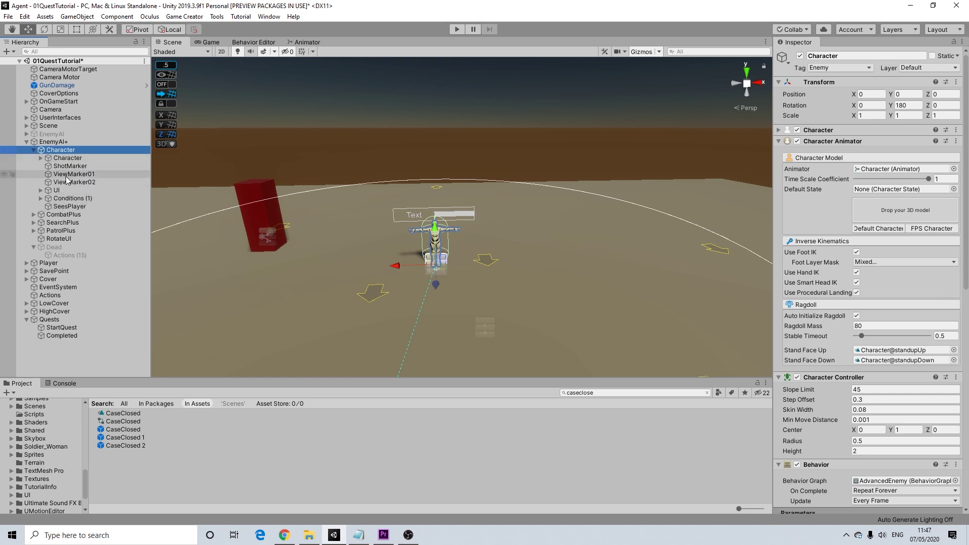
click(33, 150)
scroll(806, 313, down, 6)
scroll(808, 313, down, 8)
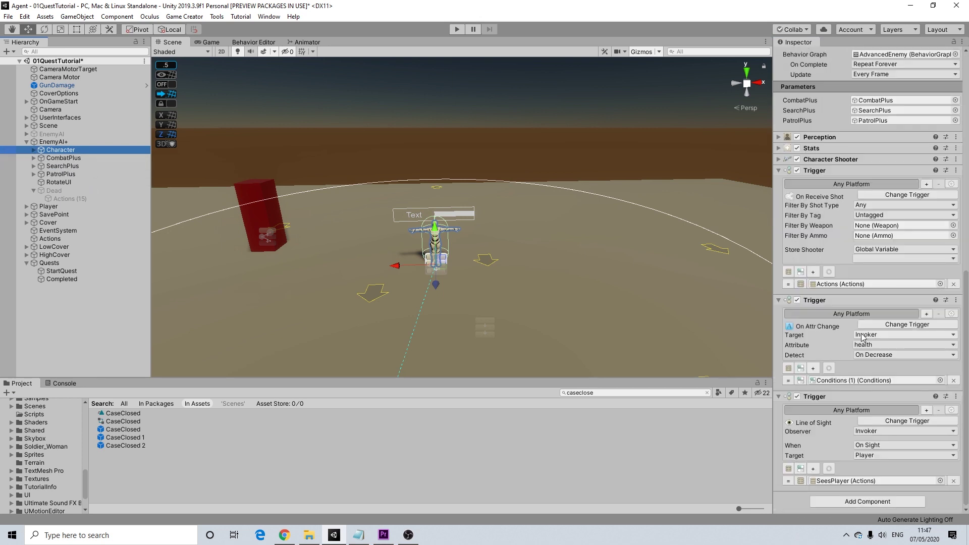
click(853, 381)
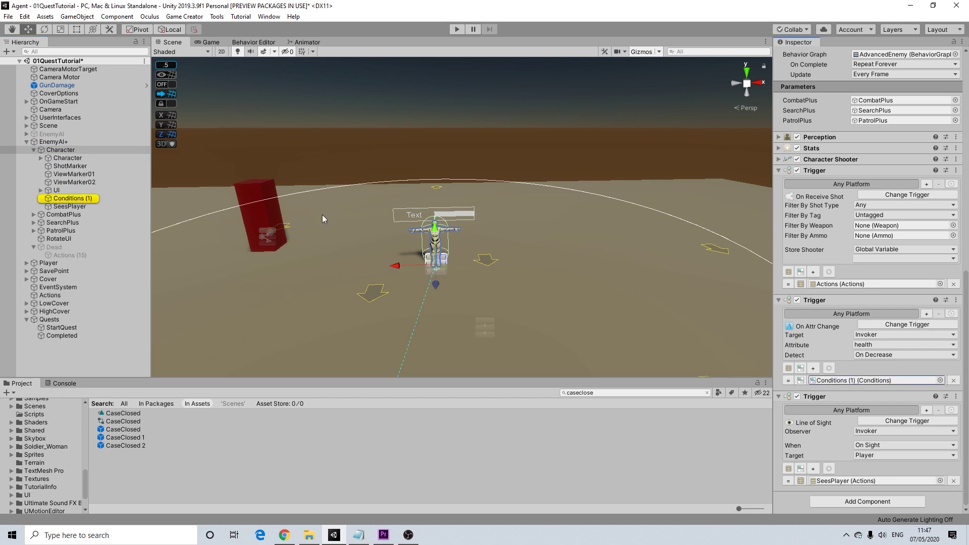
click(82, 197)
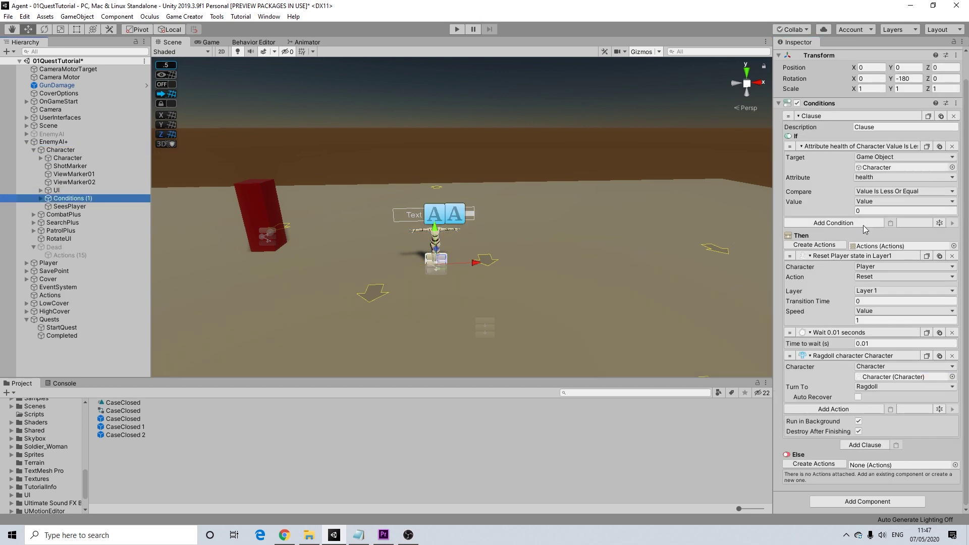
Add a Set Active action to the zero-health clause's actions and assign Dead as its target object.
click(830, 409)
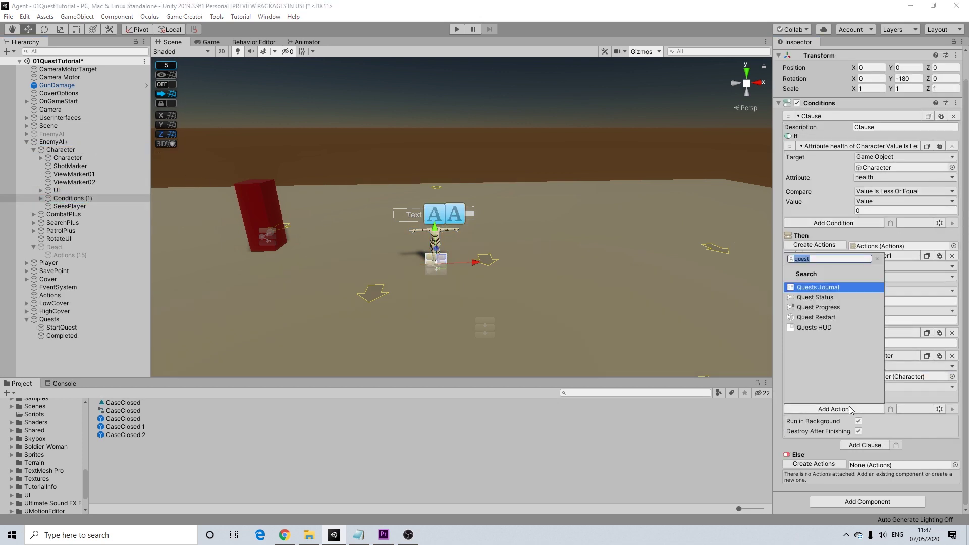
text(set)
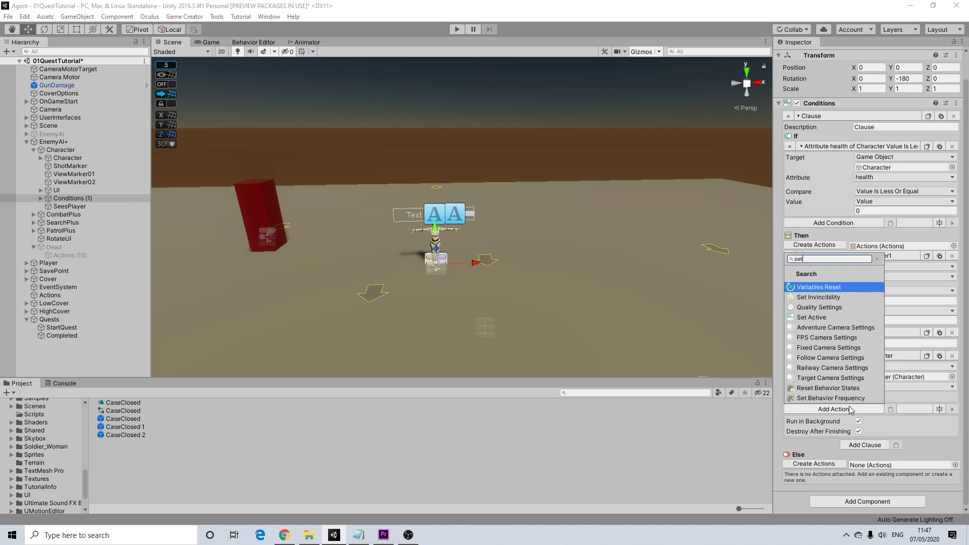
click(808, 318)
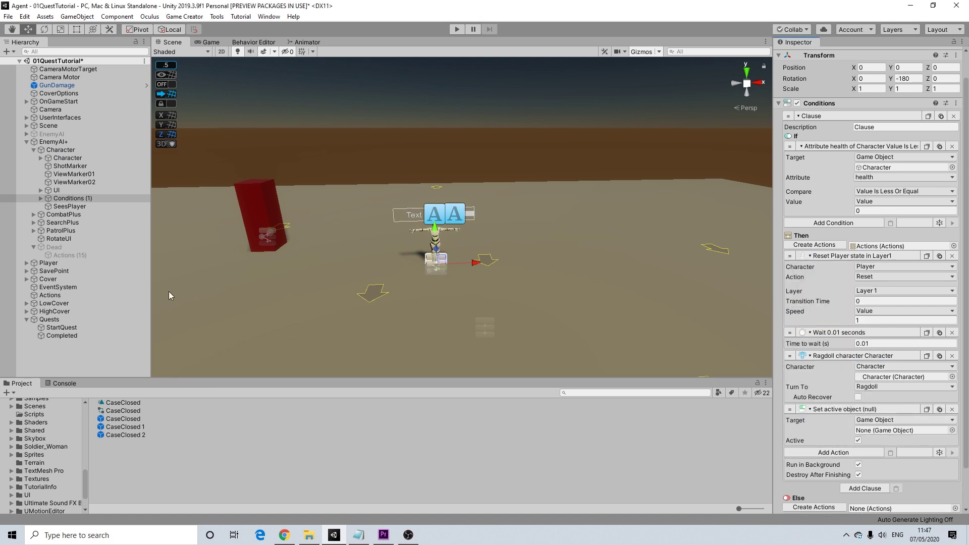
drag(50, 247, 903, 430)
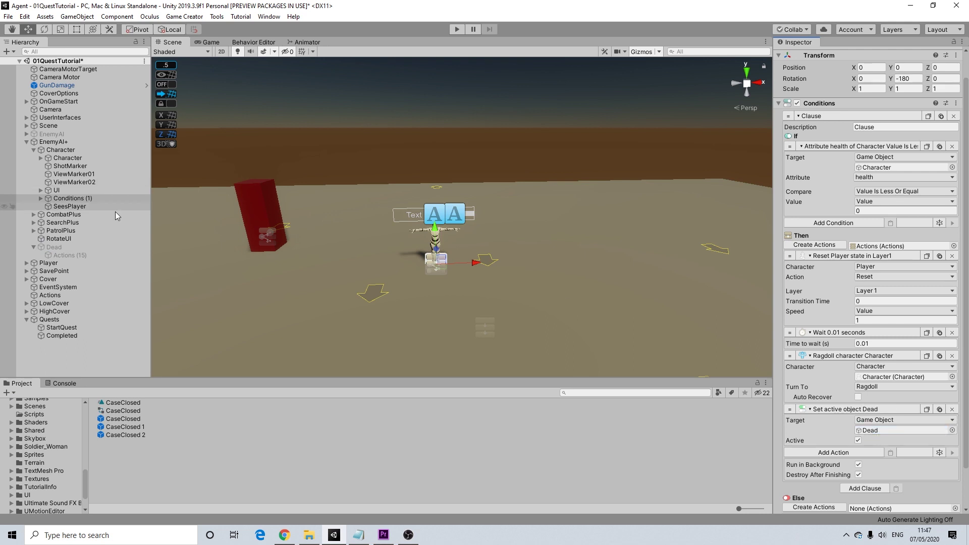
scroll(439, 270, down, 2)
scroll(447, 290, down, 2)
middle_drag(458, 308, 409, 277)
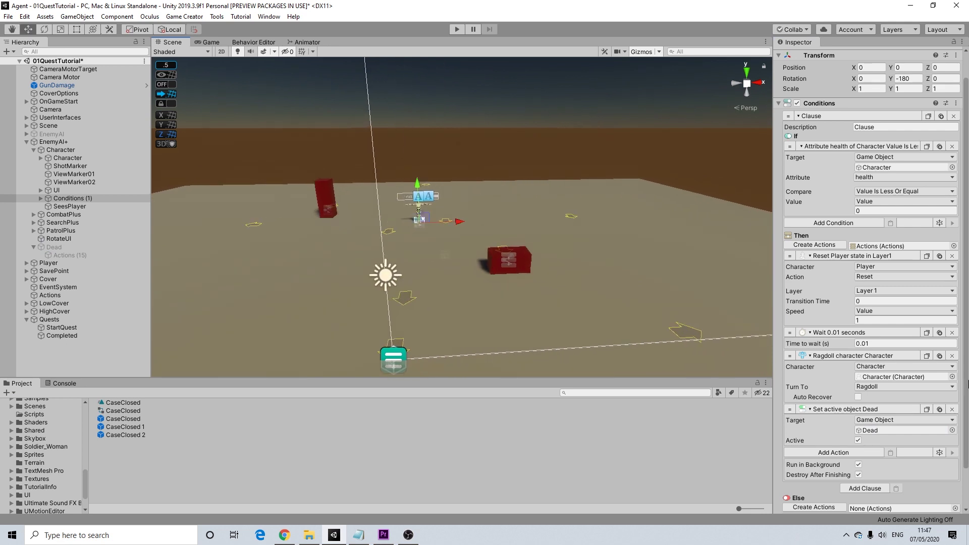
scroll(446, 262, up, 4)
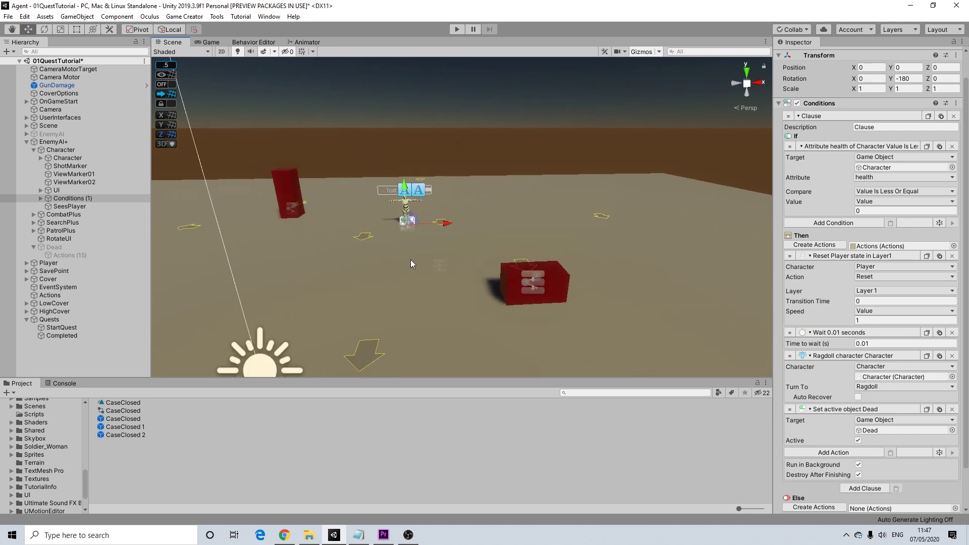
scroll(491, 274, up, 7)
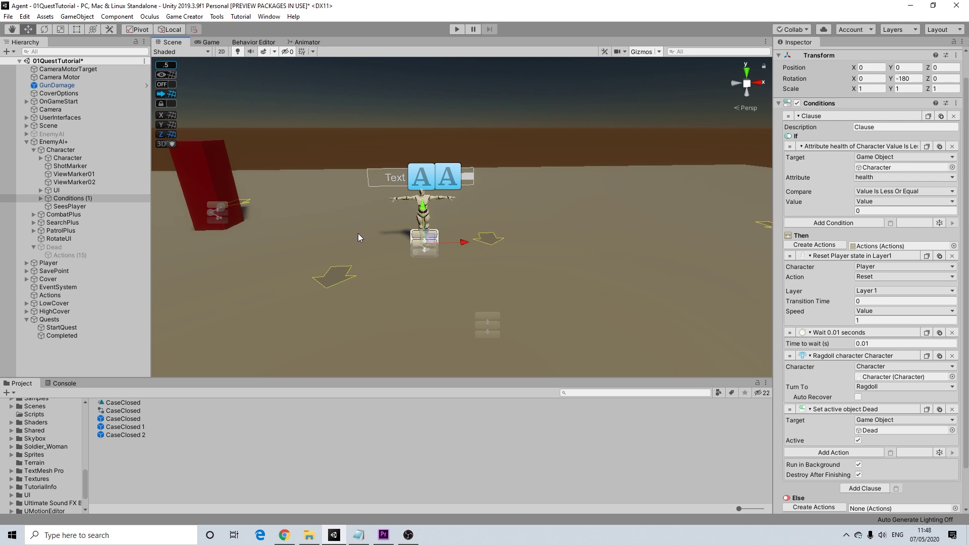
scroll(454, 260, up, 1)
middle_drag(483, 269, 535, 273)
scroll(399, 250, down, 2)
middle_drag(385, 247, 452, 246)
scroll(516, 262, up, 2)
scroll(571, 274, up, 1)
scroll(564, 307, down, 5)
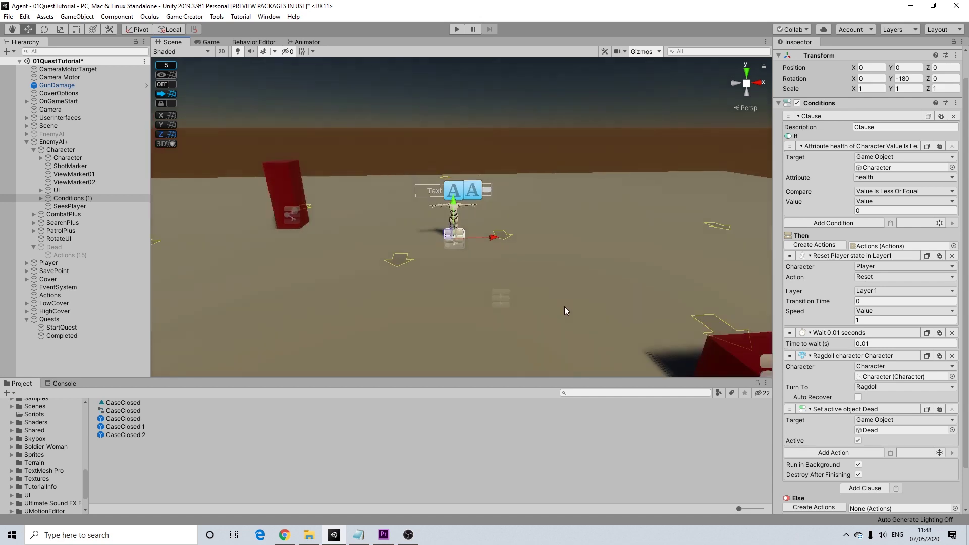
middle_drag(627, 328, 597, 311)
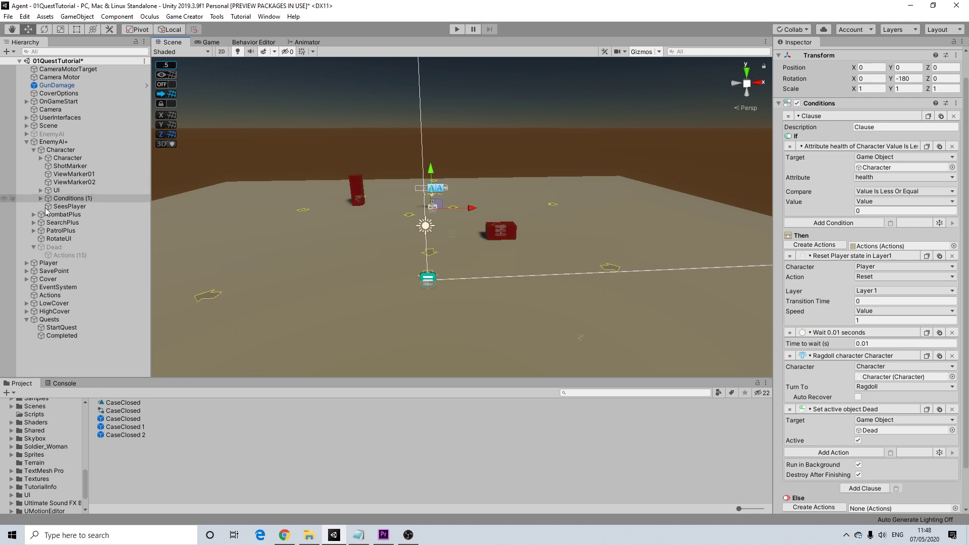
Recheck the Dead object's trigger settings and collapse the EnemyAI+ hierarchy.
click(53, 248)
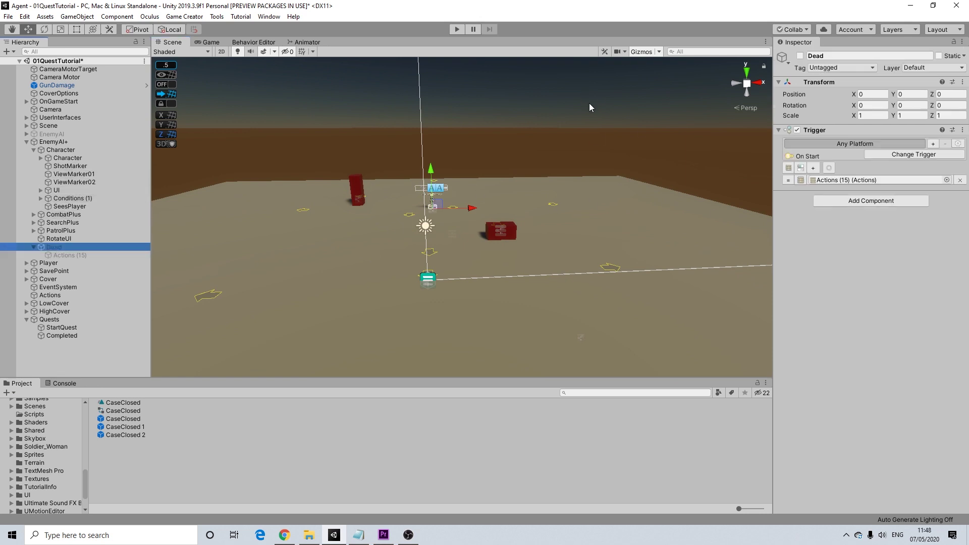
click(26, 142)
middle_drag(437, 203, 441, 253)
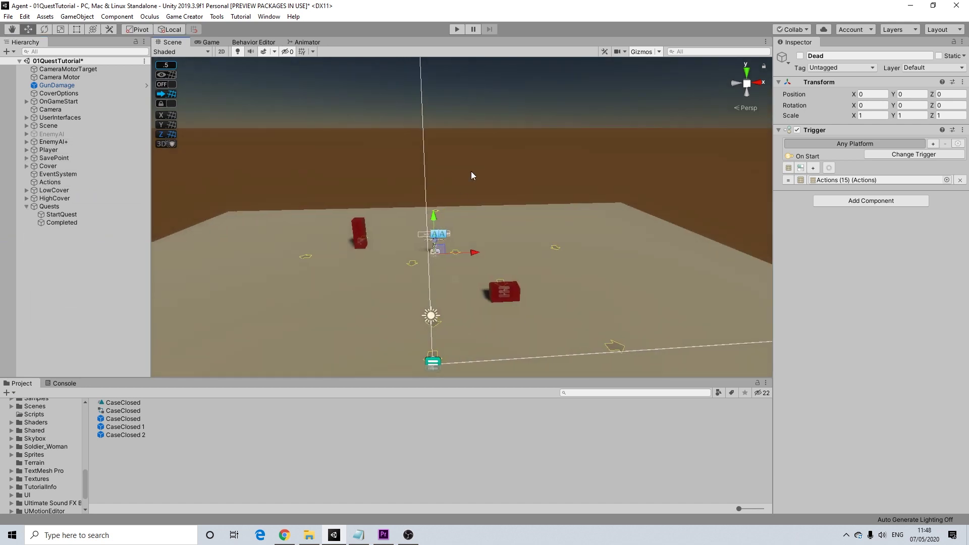
click(473, 172)
middle_drag(528, 268, 480, 201)
scroll(469, 185, down, 3)
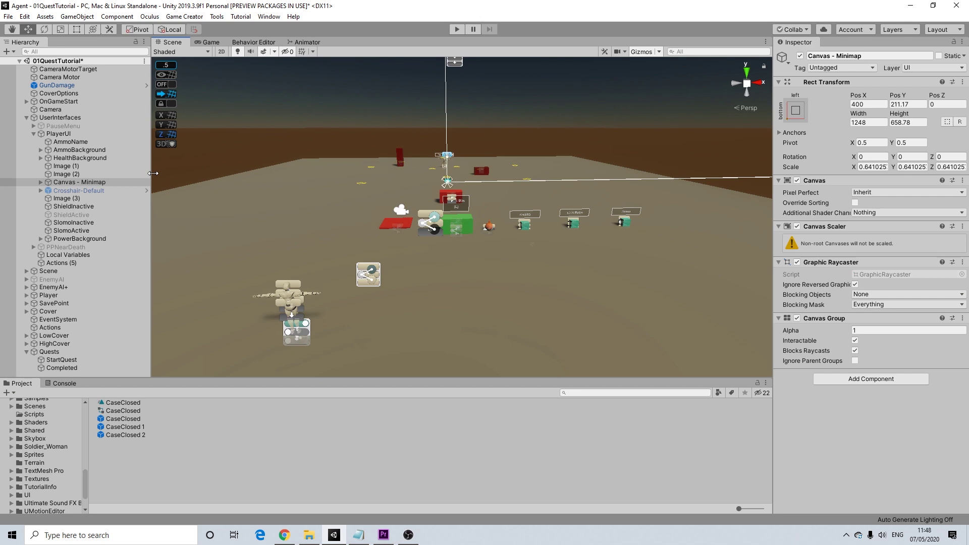
middle_drag(305, 189, 293, 207)
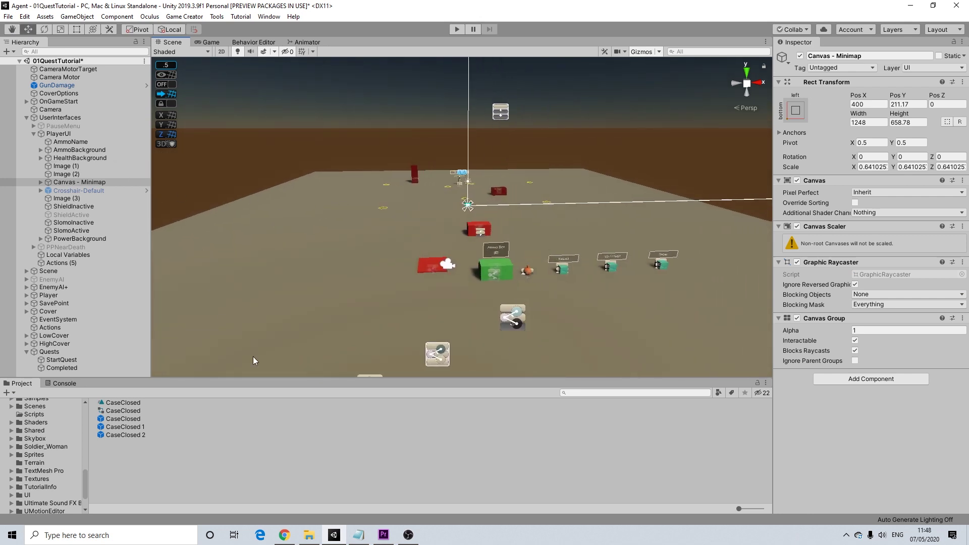
Search the GameCreatorData Quests folder and its Resources subfolders for the quest HUD prefab.
scroll(64, 430, up, 8)
scroll(65, 430, down, 5)
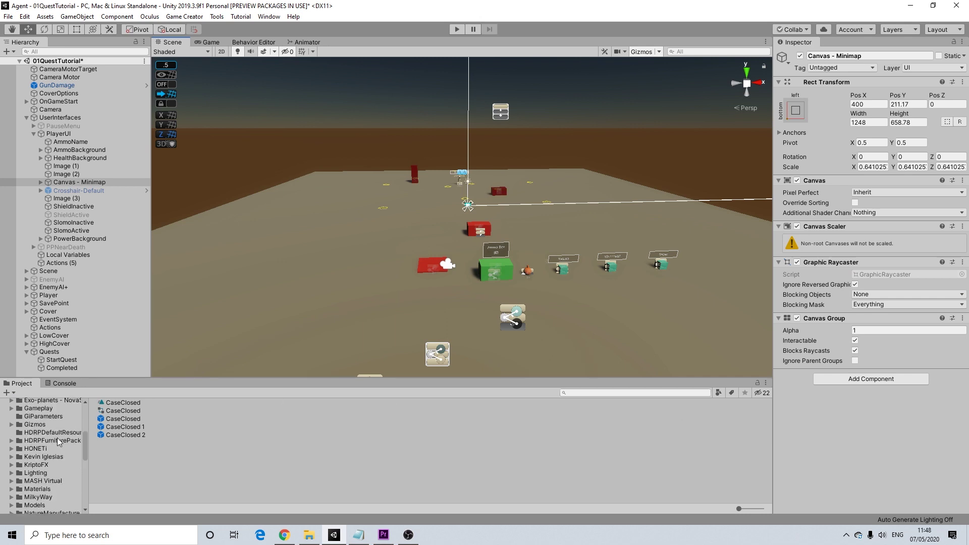
click(34, 471)
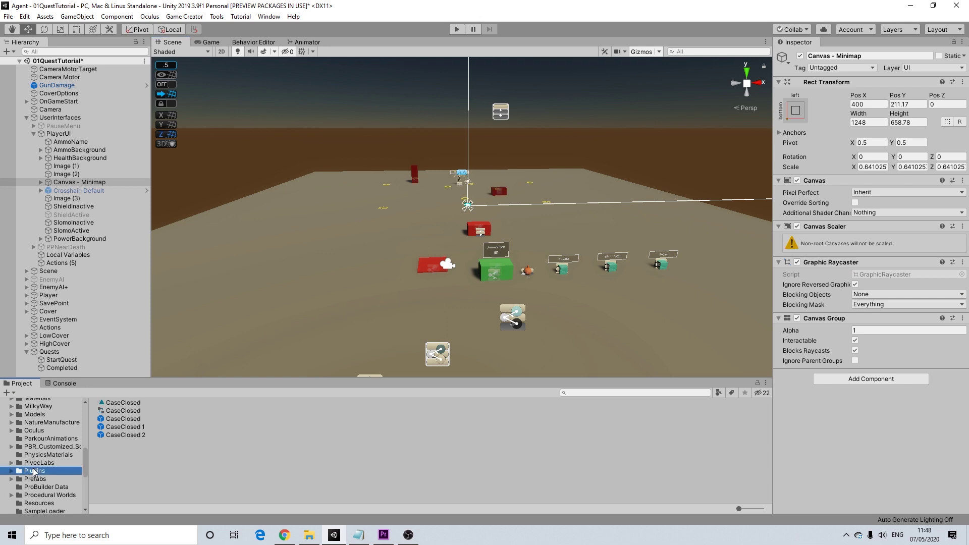
double_click(133, 429)
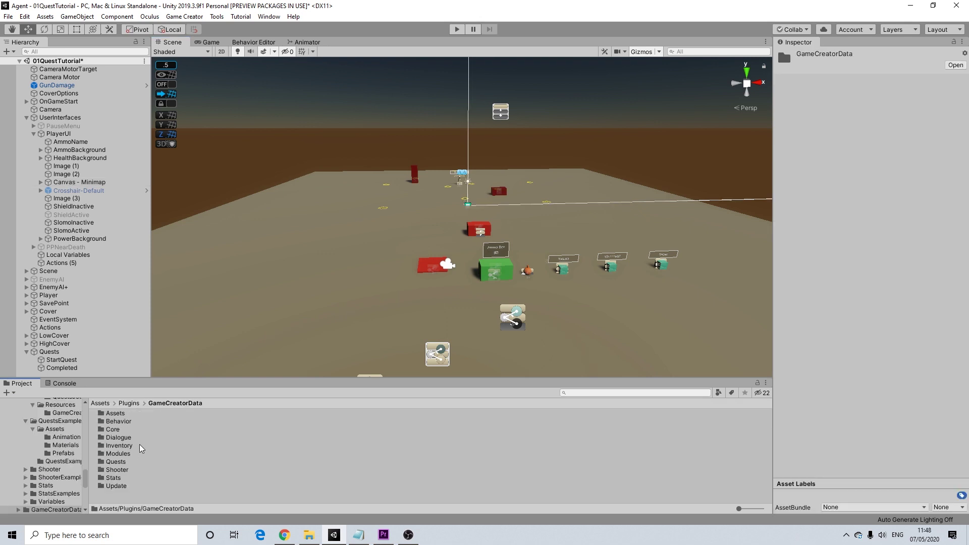
double_click(118, 462)
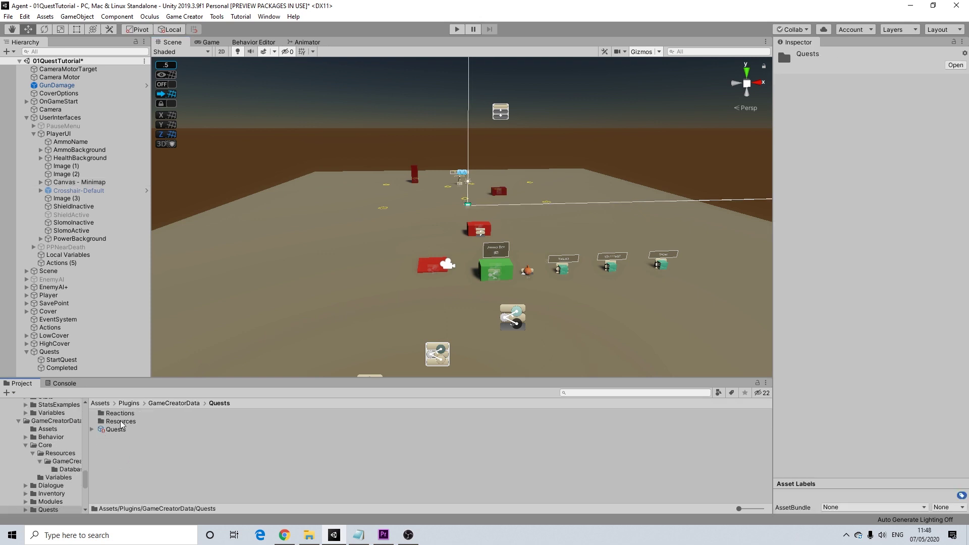
double_click(120, 422)
double_click(123, 414)
double_click(128, 415)
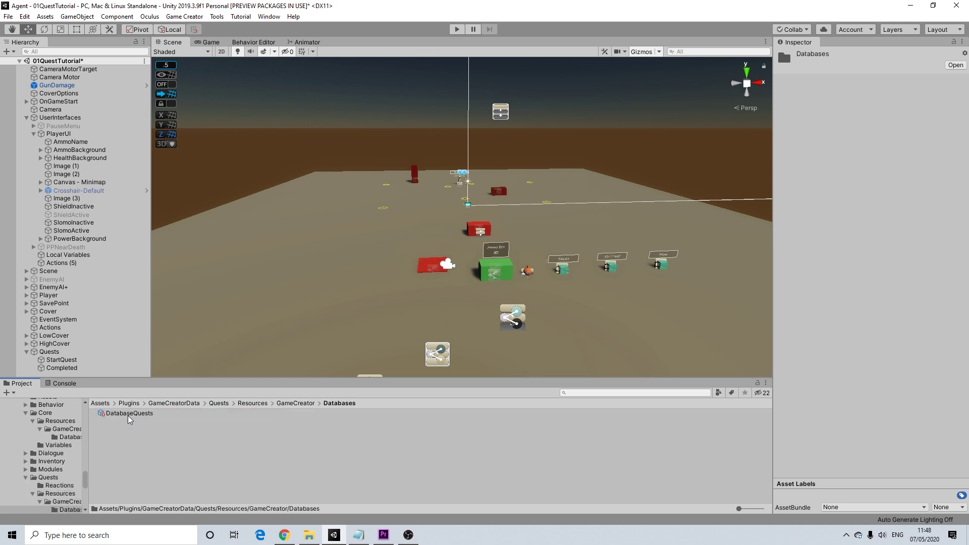
click(219, 403)
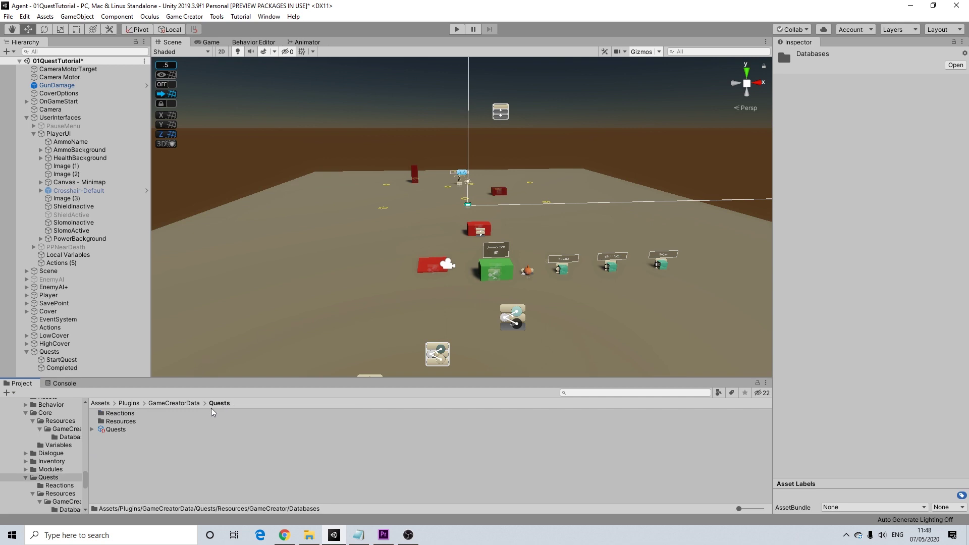
click(195, 404)
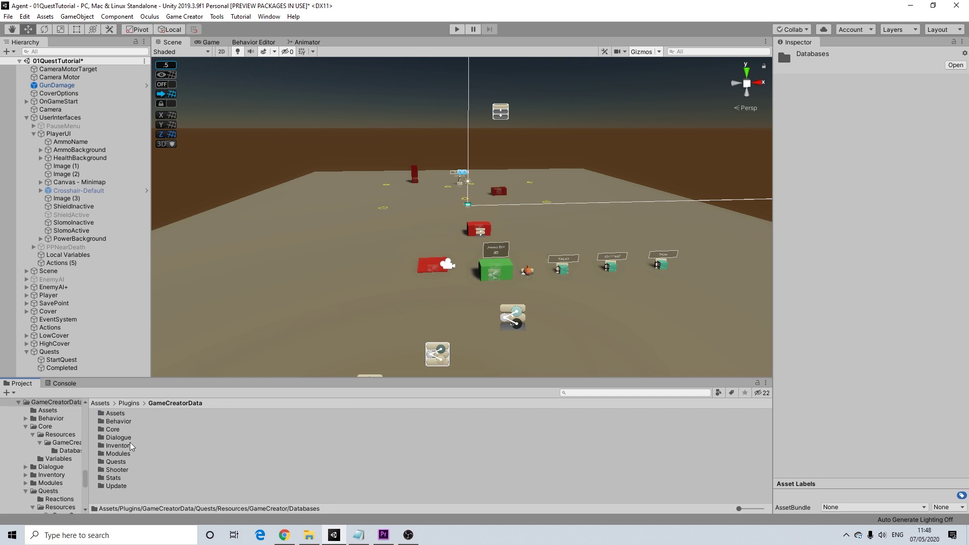
double_click(116, 461)
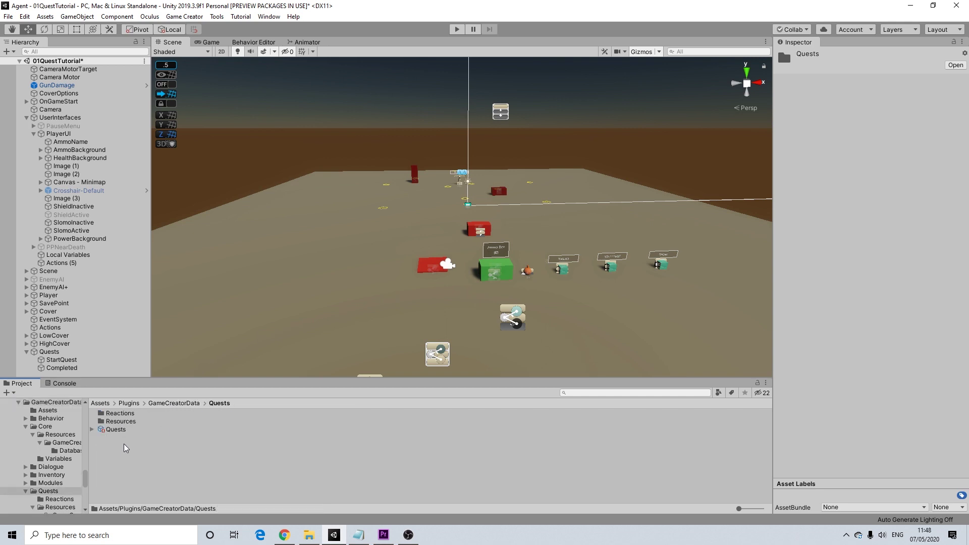
Open the project folder Plugins/GameCreator/Quests/Resources/GameCreator, which holds the QuestsHUD prefab.
click(175, 403)
click(131, 403)
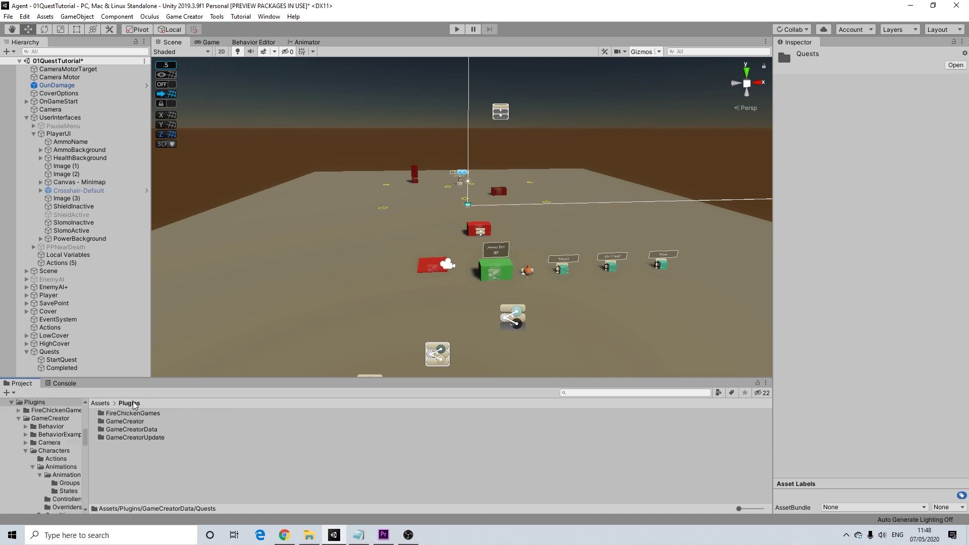
double_click(128, 426)
scroll(127, 464, down, 5)
double_click(116, 443)
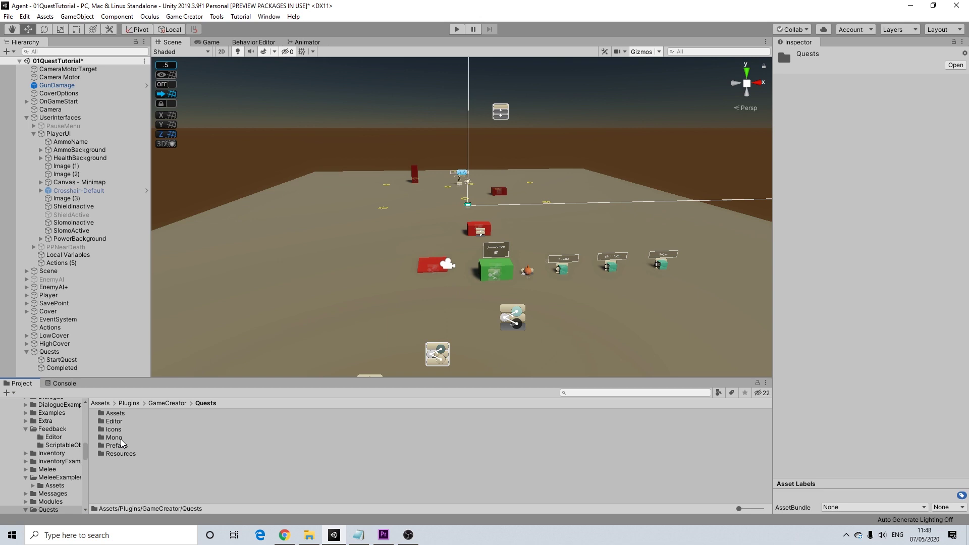
double_click(119, 453)
double_click(130, 417)
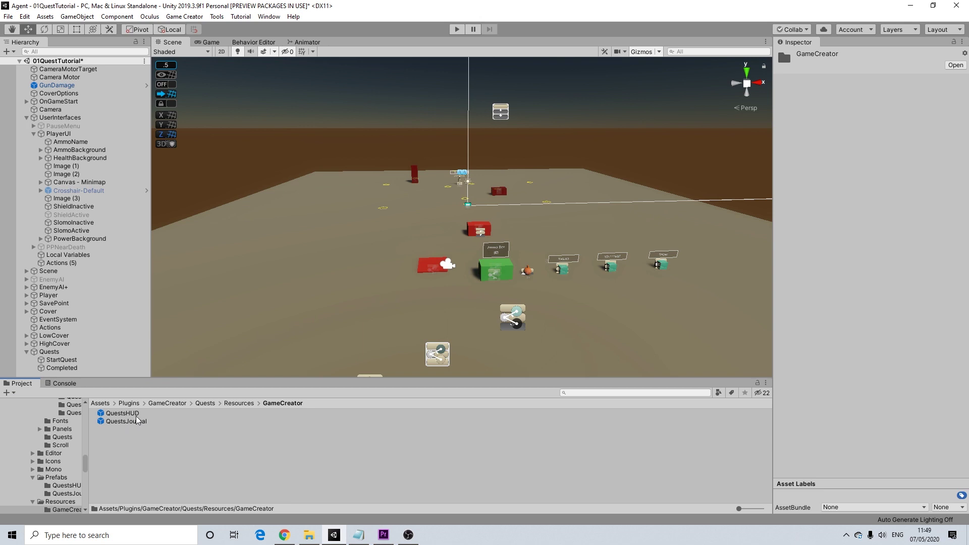
Switch the scene view to 2D and add the QuestsHUD prefab as a child of PlayerUI.
scroll(568, 229, down, 10)
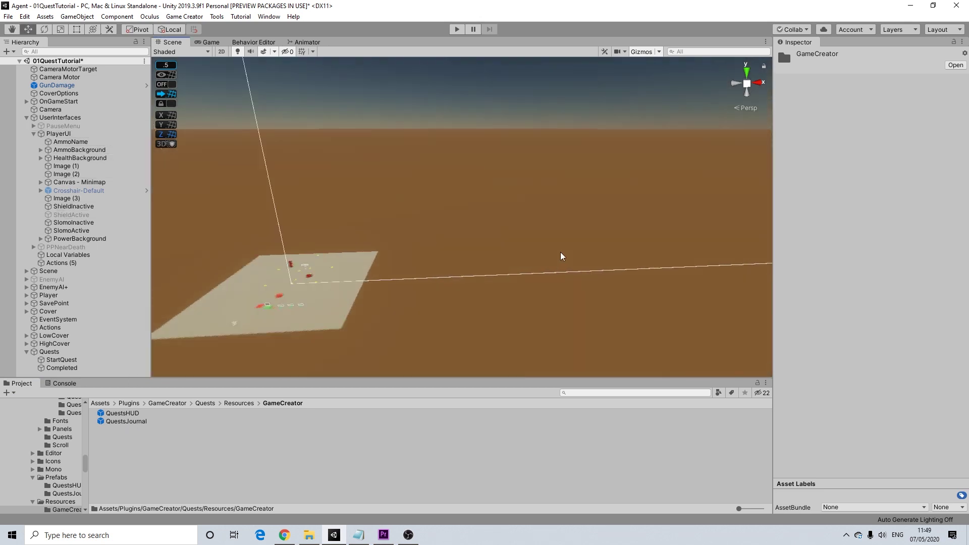
scroll(562, 256, down, 3)
scroll(615, 240, up, 5)
click(221, 51)
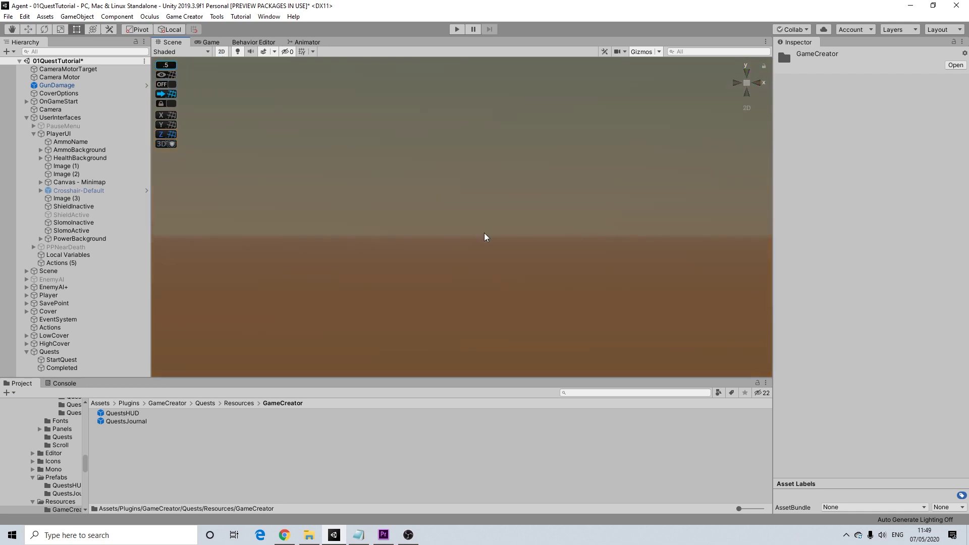
middle_drag(560, 210, 445, 240)
scroll(446, 241, up, 2)
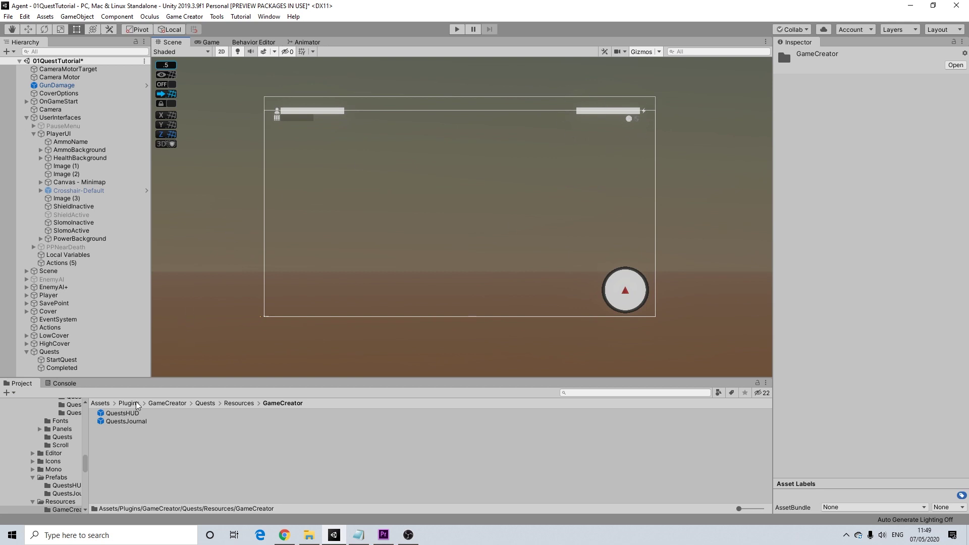
drag(130, 417, 61, 136)
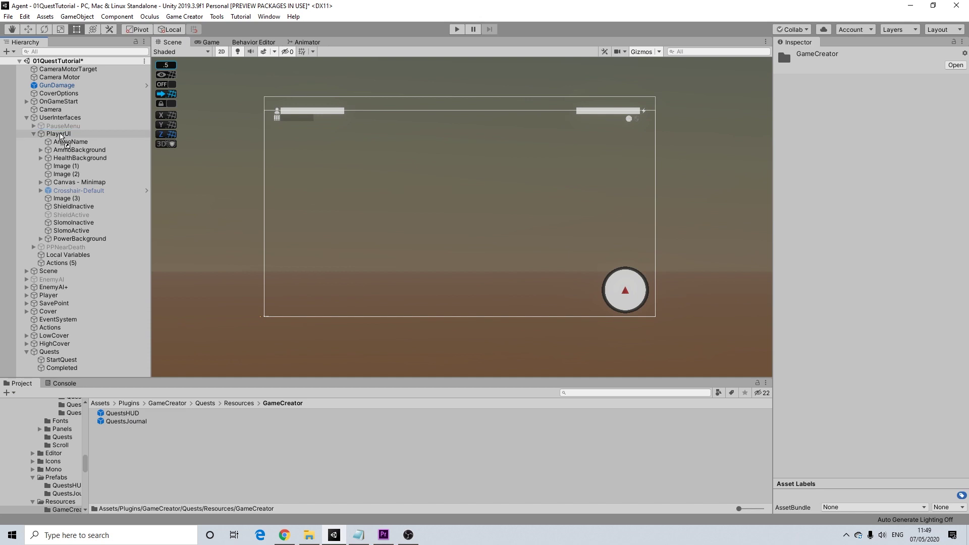
mouse_move(61, 135)
mouse_down()
mouse_move(58, 118)
mouse_move(61, 278)
mouse_move(52, 144)
mouse_up()
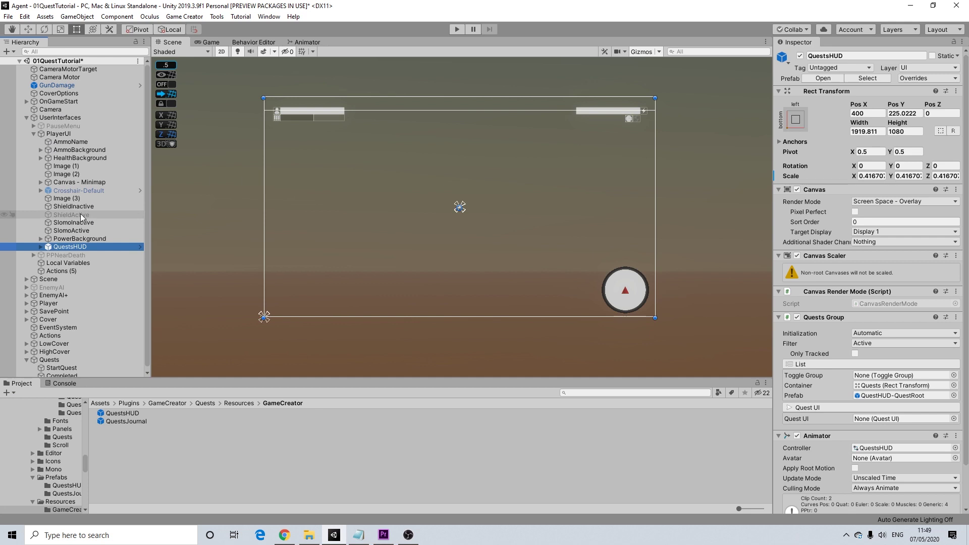
middle_drag(420, 243, 414, 261)
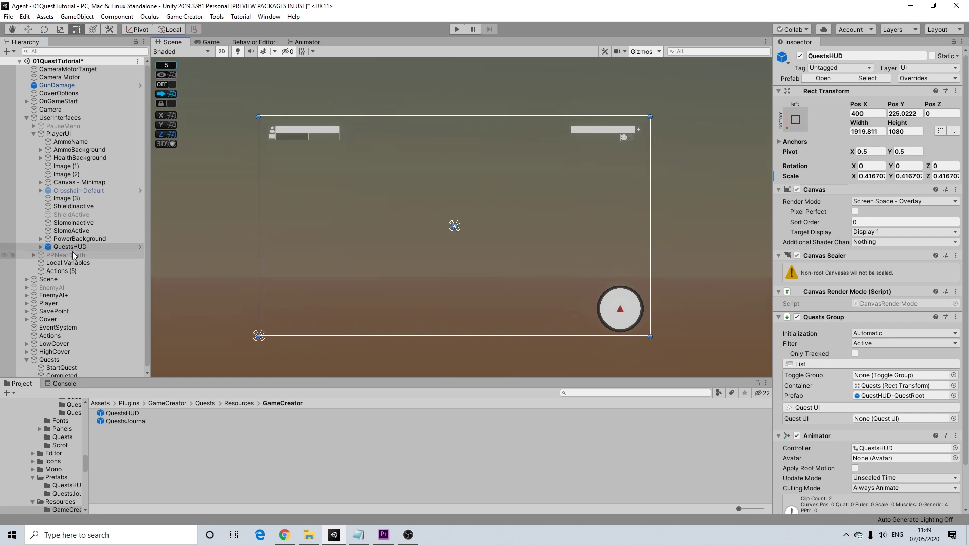
Unpack the QuestsHUD prefab instance under PlayerUI and inspect its Quests child object.
right_click(55, 248)
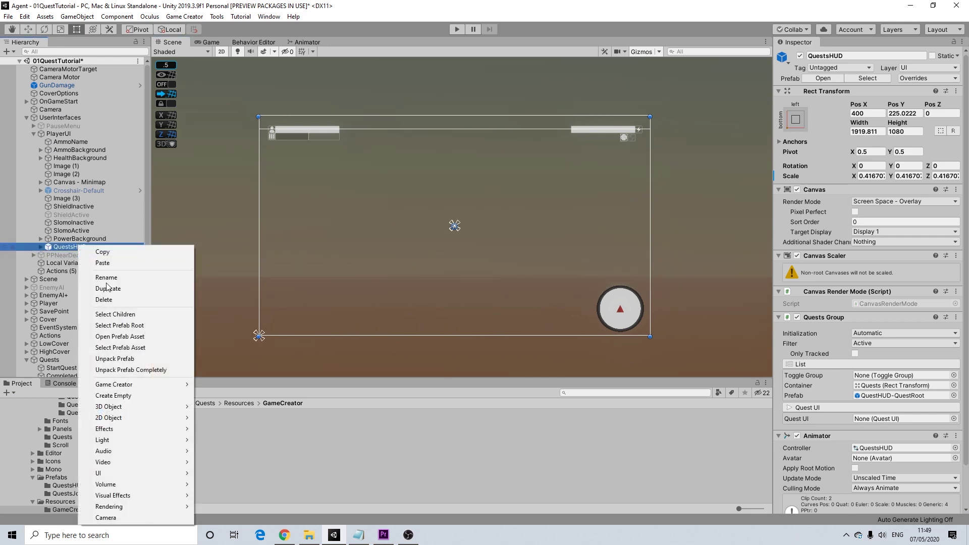
click(115, 359)
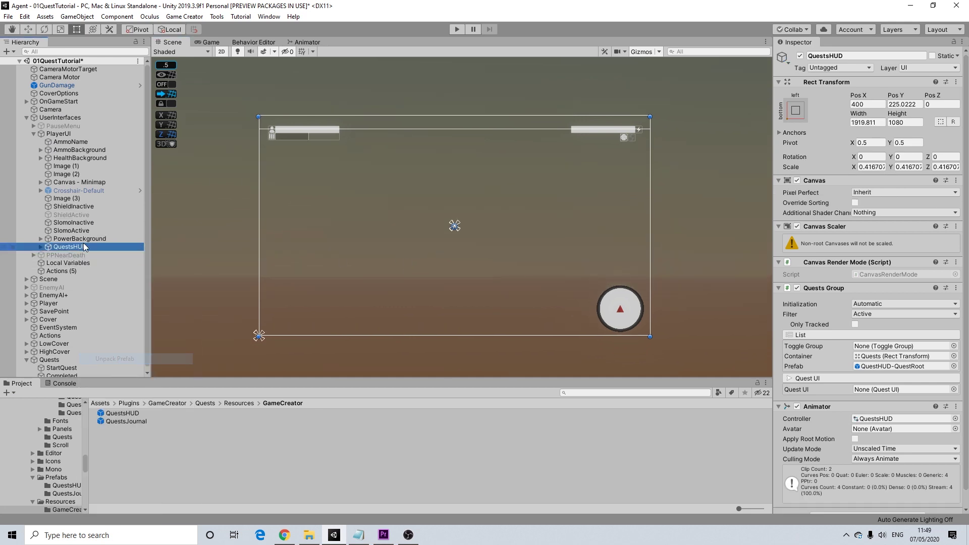
click(41, 246)
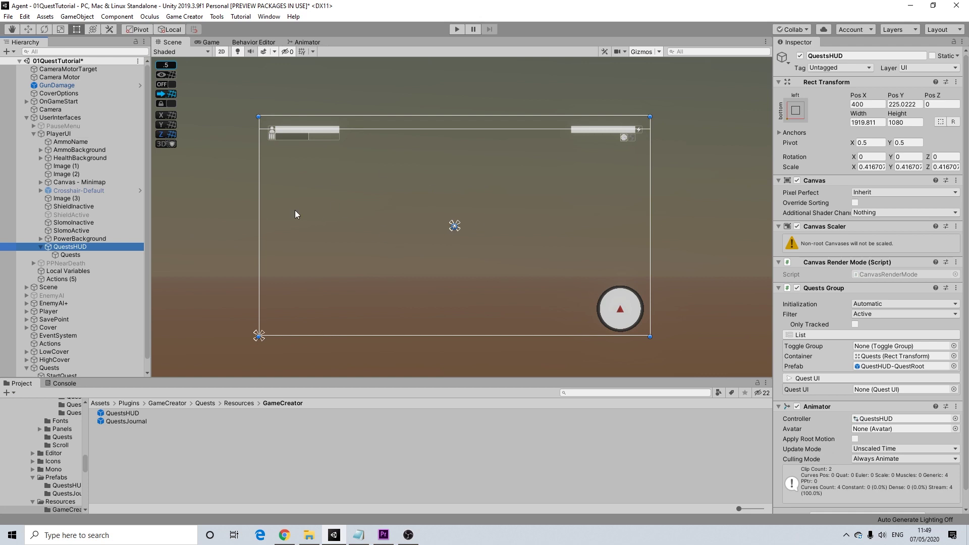
click(67, 255)
click(66, 249)
Open the QuestHUD-QuestRoot prefab referenced by the Quests Group and examine its on-screen layout.
double_click(876, 367)
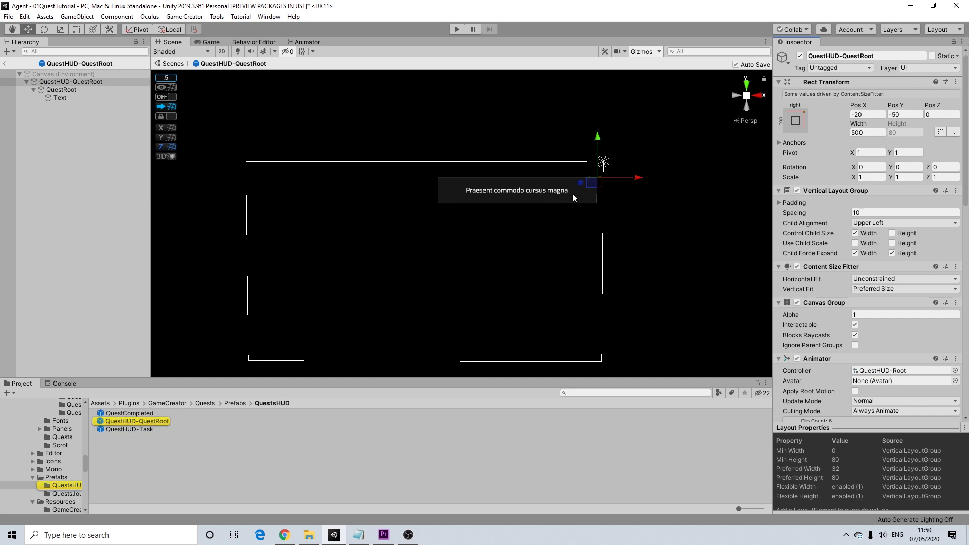
scroll(572, 193, up, 1)
scroll(534, 205, up, 1)
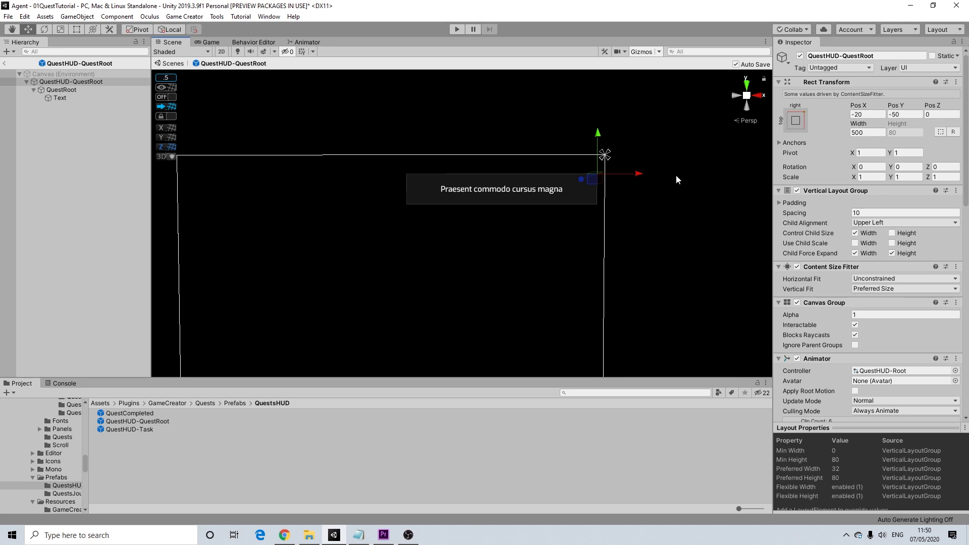
scroll(588, 244, down, 2)
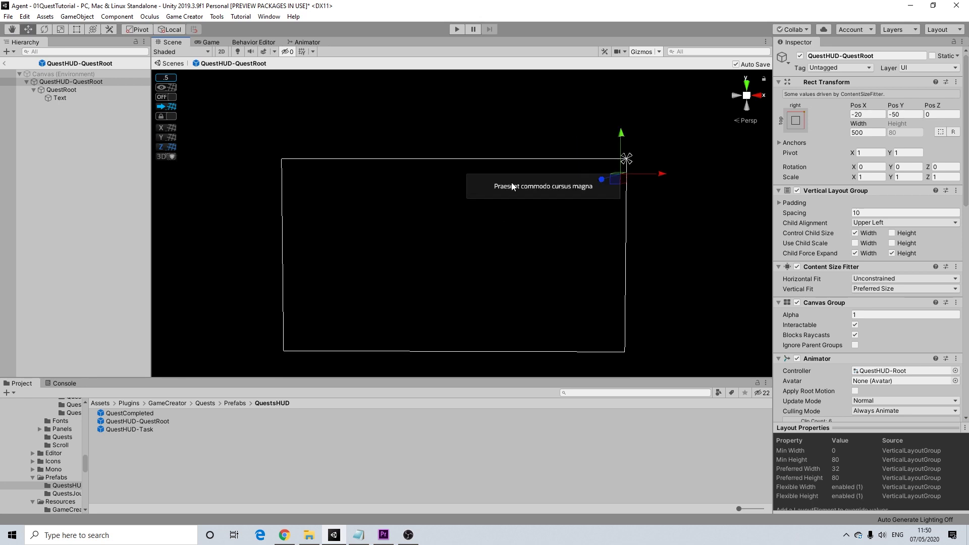
middle_drag(619, 192, 543, 180)
scroll(543, 198, up, 3)
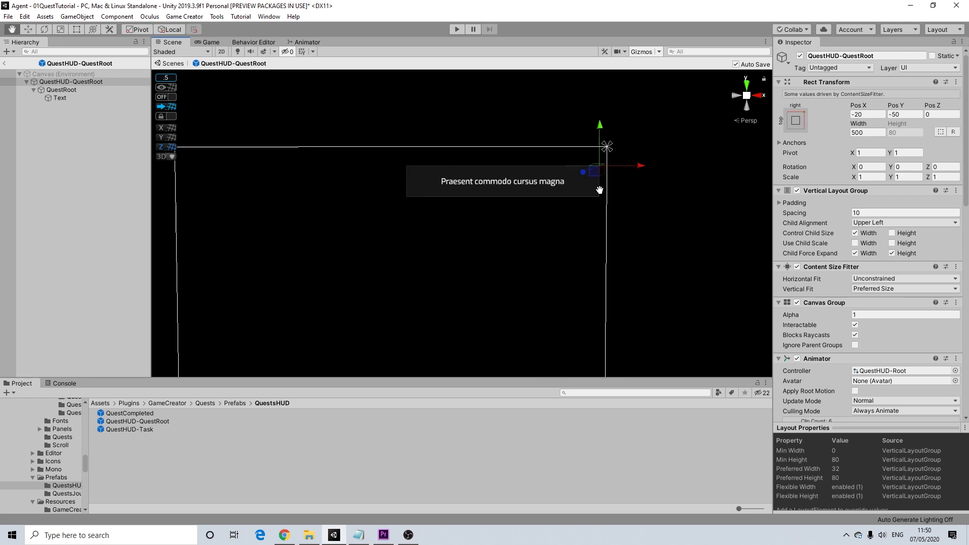
middle_drag(599, 190, 595, 199)
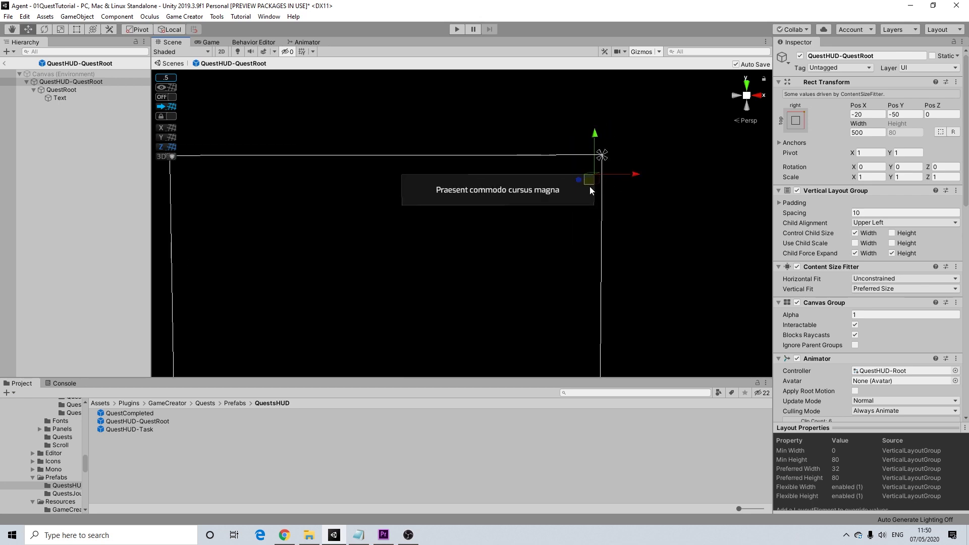
scroll(556, 219, down, 2)
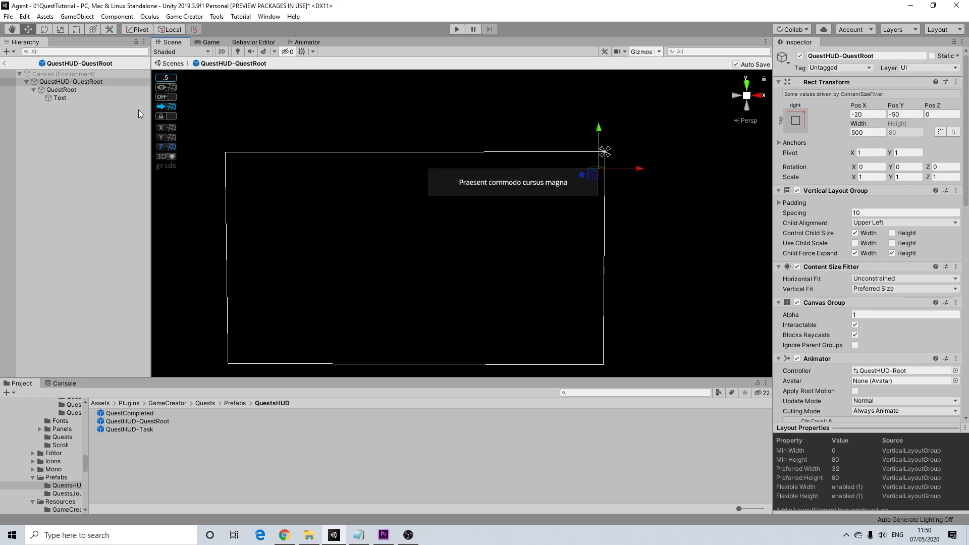
scroll(477, 228, down, 3)
Try the star sprite as QuestRoot's source image and switch it back to the Square sprite.
click(64, 89)
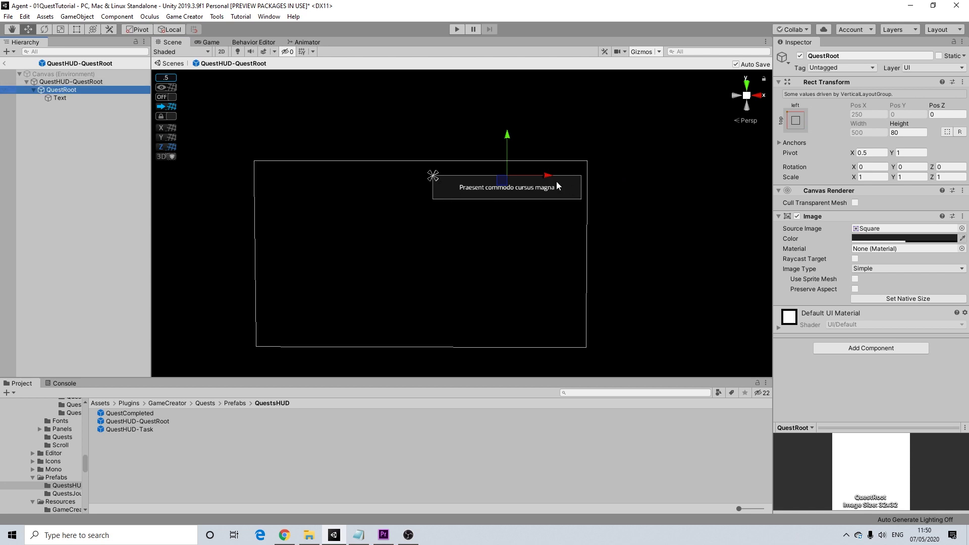
click(962, 228)
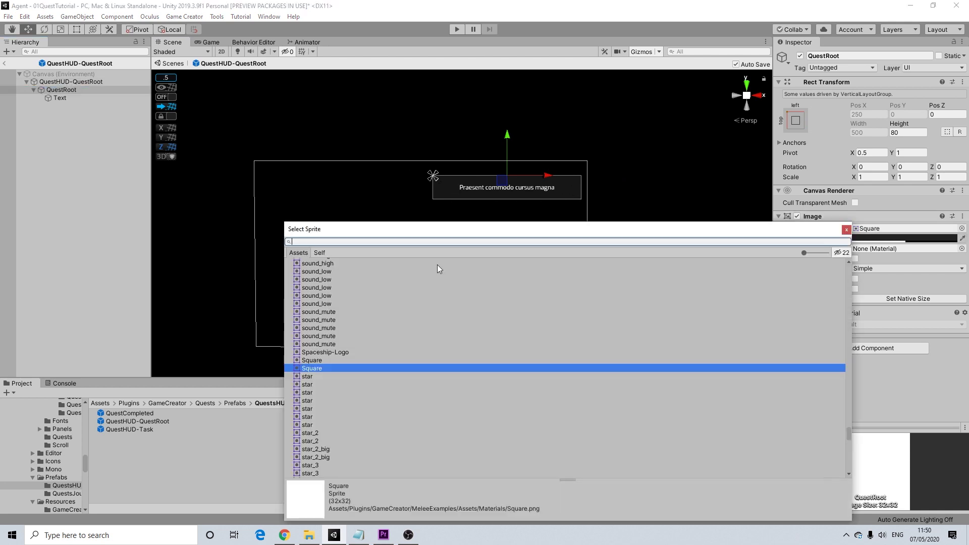
click(306, 402)
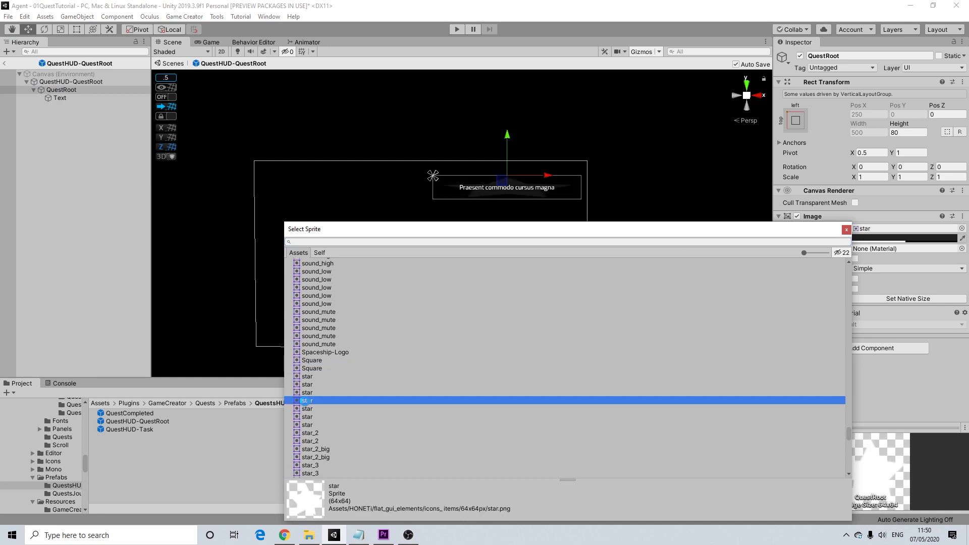
click(846, 230)
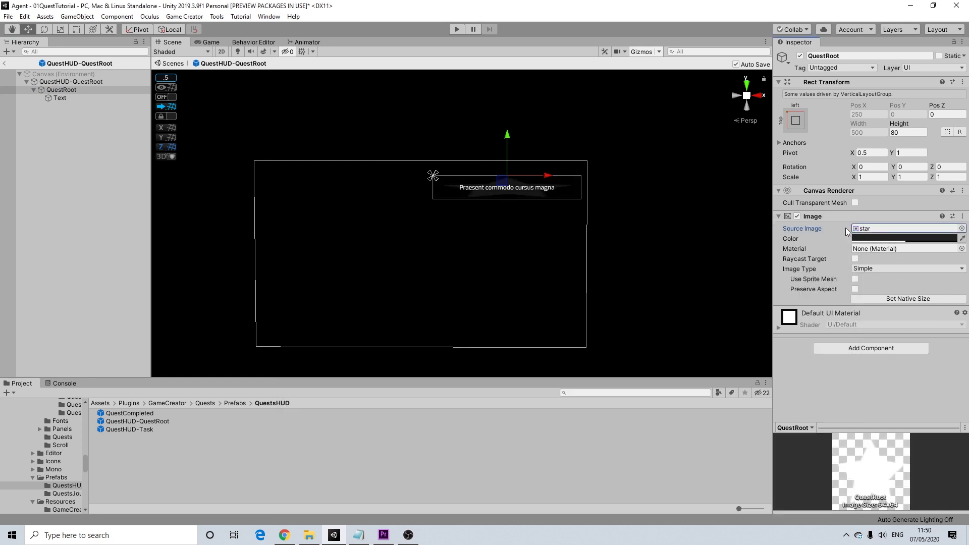
click(962, 228)
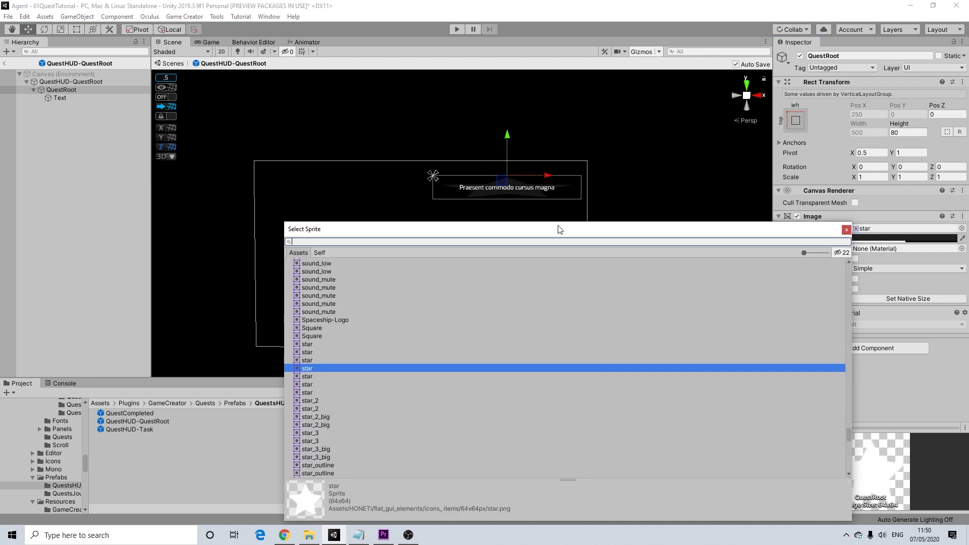
text(squar)
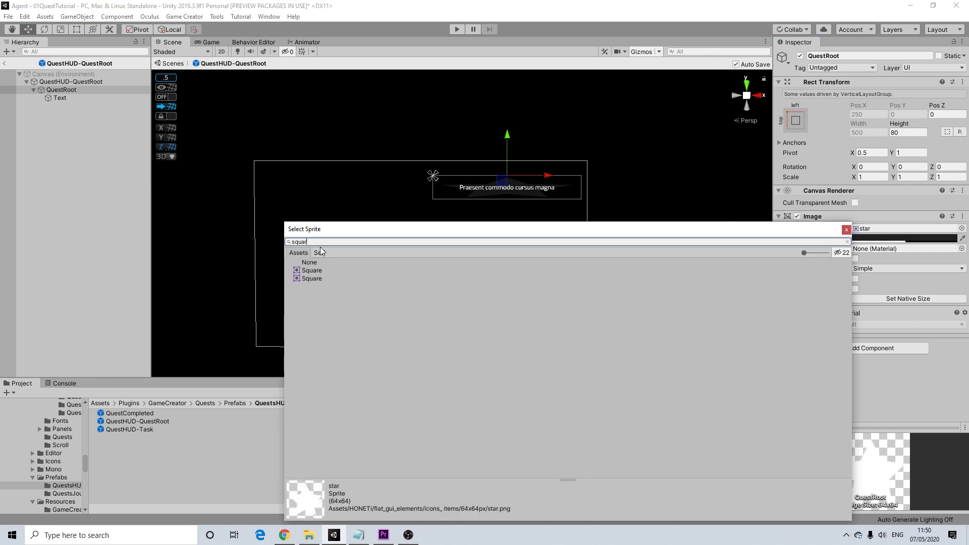
click(734, 270)
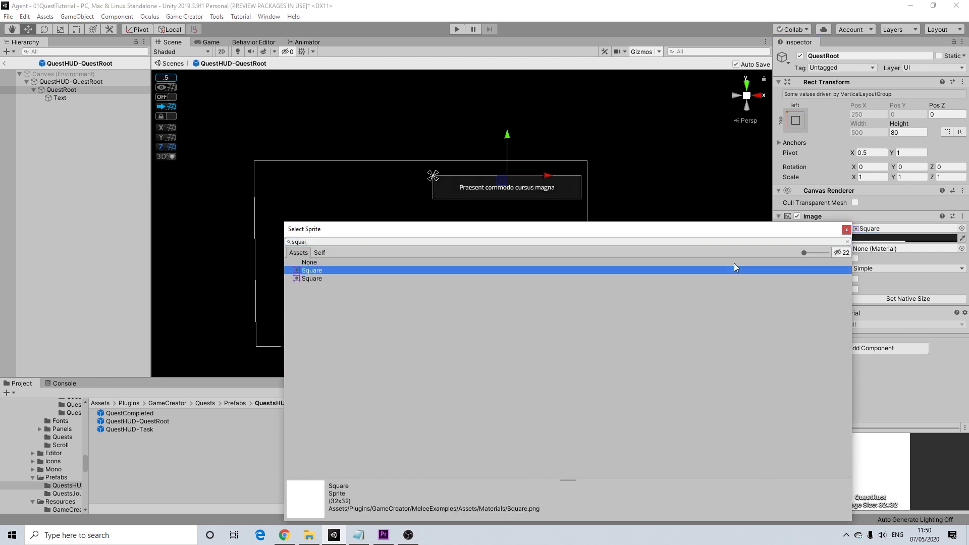
click(846, 230)
Check QuestRoot's Text object, open the QuestHUD-Task prefab and review its Animator and Quests UI settings.
click(60, 98)
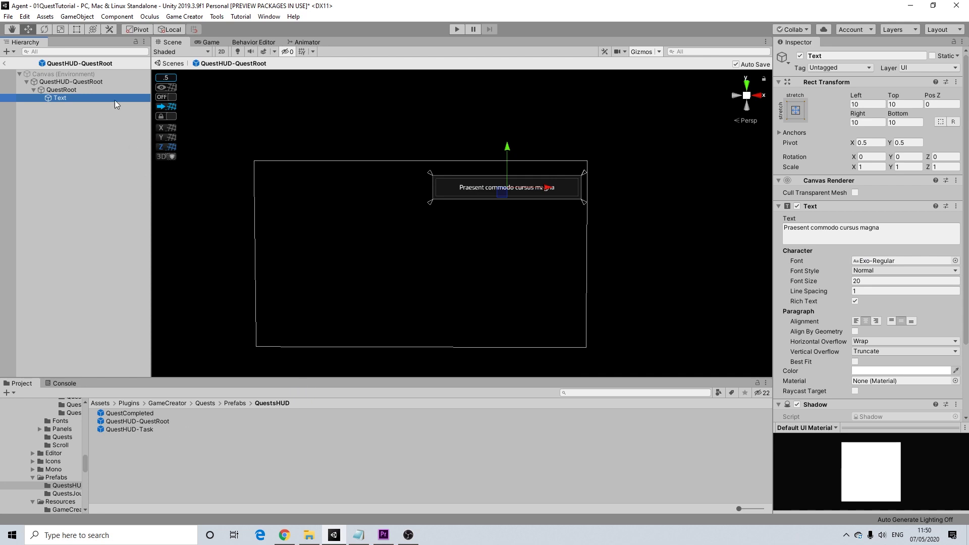
double_click(140, 429)
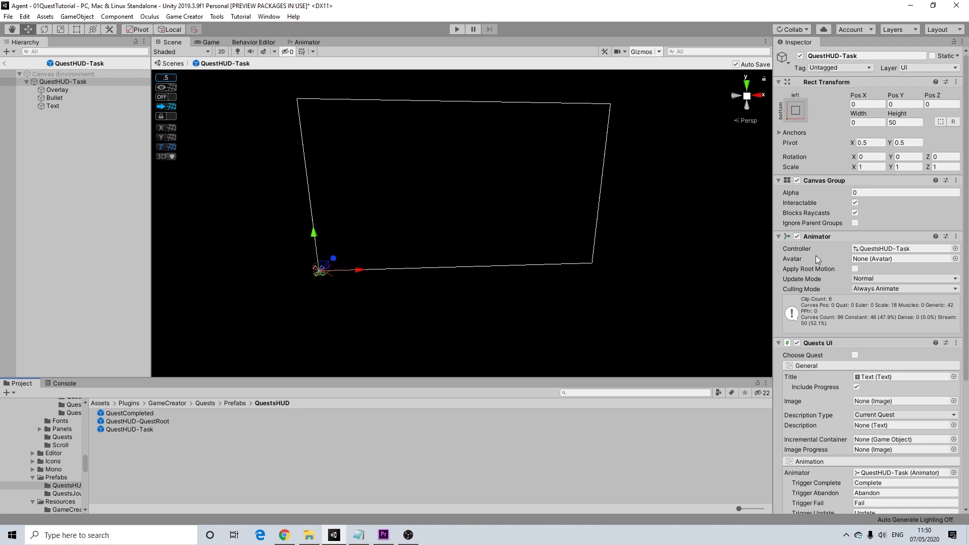
scroll(858, 356, down, 5)
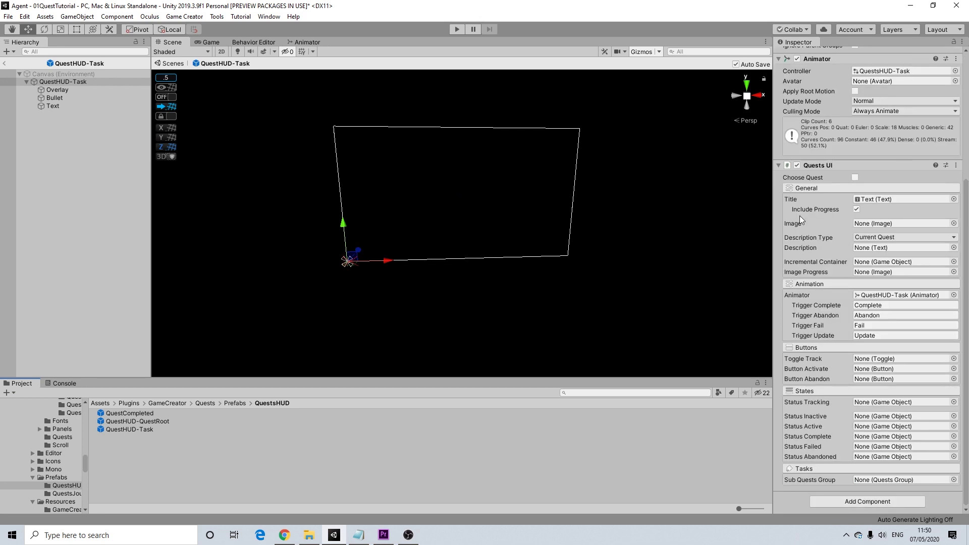
scroll(861, 132, up, 5)
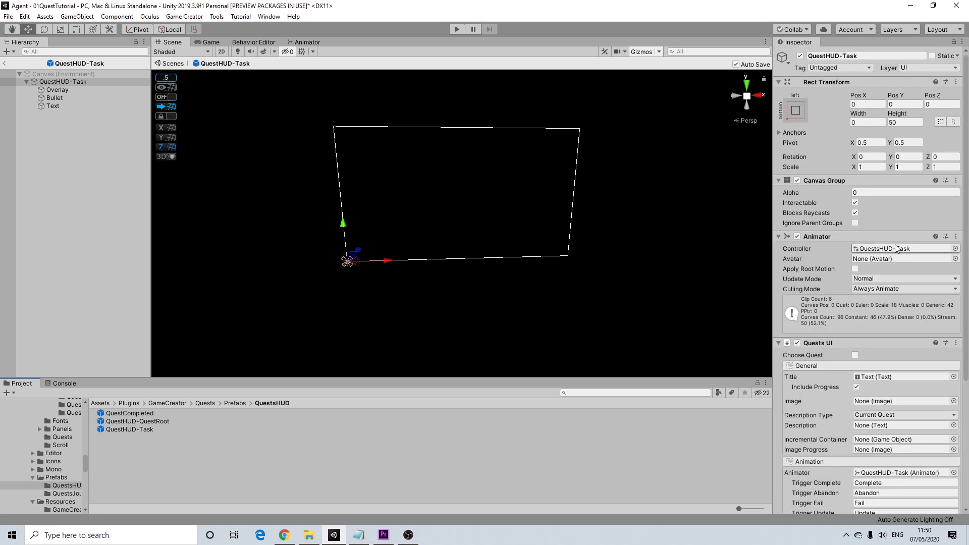
middle_drag(269, 213, 297, 171)
scroll(309, 224, up, 10)
middle_drag(260, 214, 355, 207)
Examine the image settings and scene position of the Overlay and Bullet objects in QuestHUD-Task.
click(55, 89)
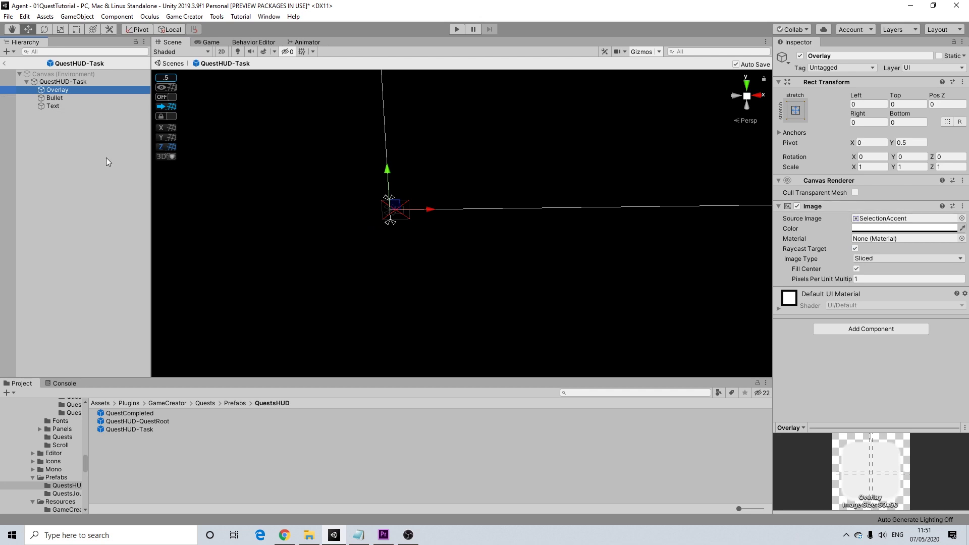
click(54, 98)
scroll(386, 216, up, 10)
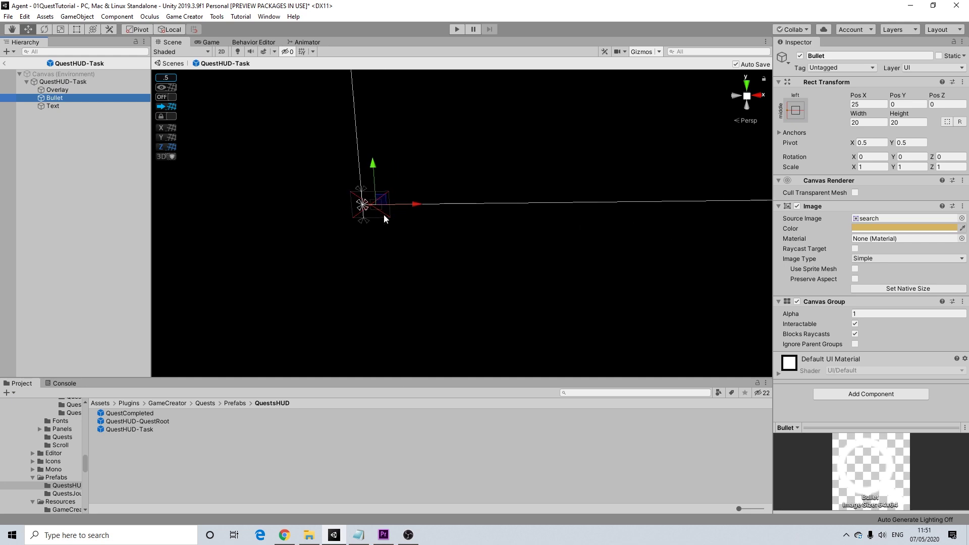
middle_drag(334, 204, 349, 305)
scroll(532, 212, up, 10)
scroll(407, 236, up, 10)
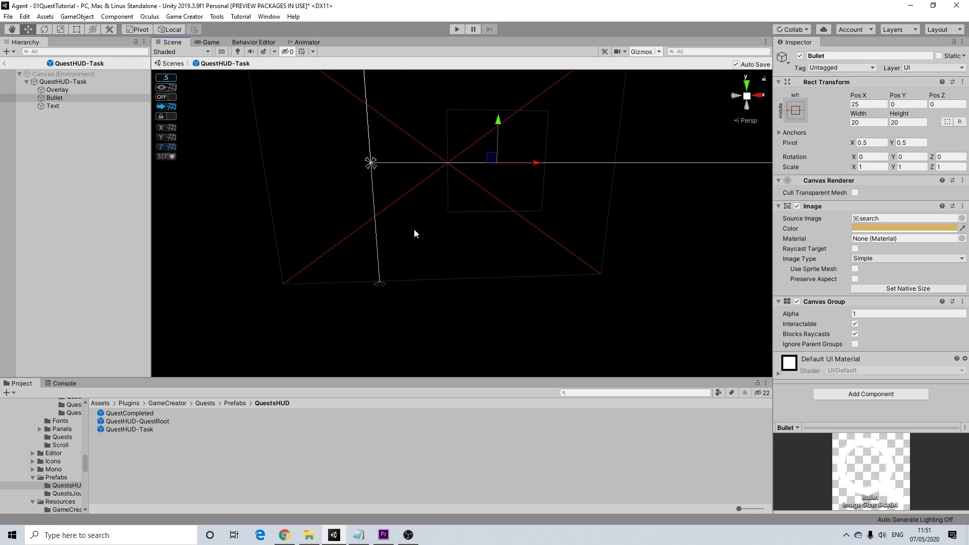
middle_drag(447, 232, 399, 281)
scroll(399, 280, down, 4)
scroll(398, 284, down, 2)
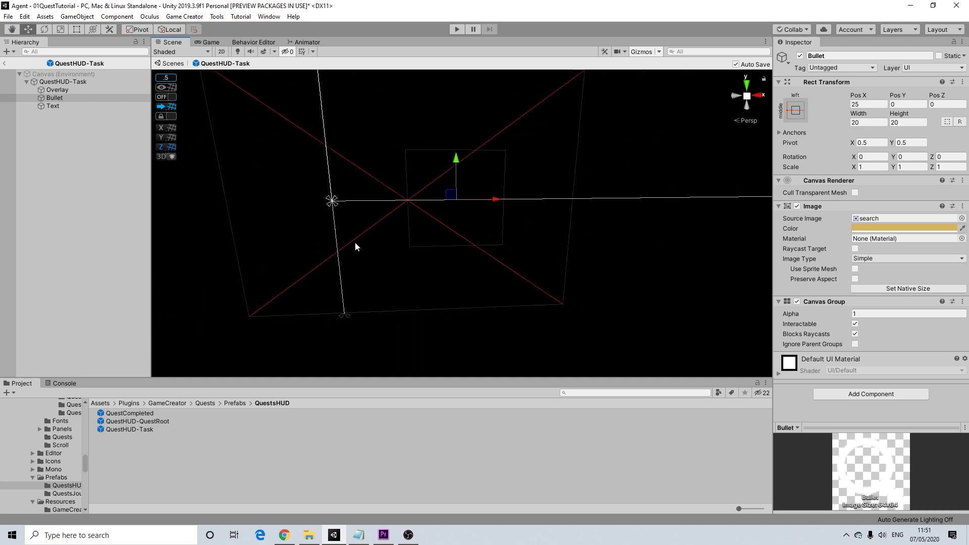
Compare the Bullet image settings with the font and text settings of the Text object in QuestHUD-Task.
click(53, 106)
click(54, 99)
click(53, 106)
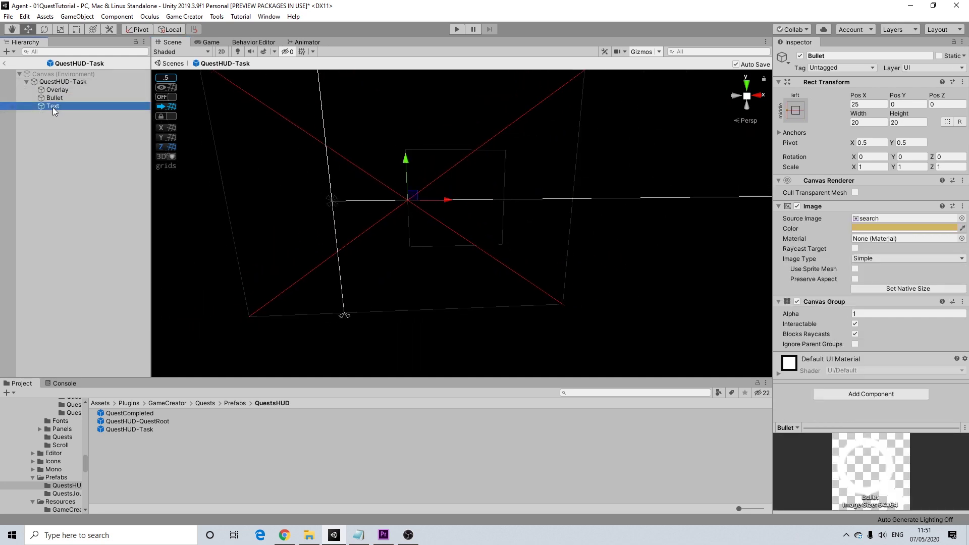
click(54, 97)
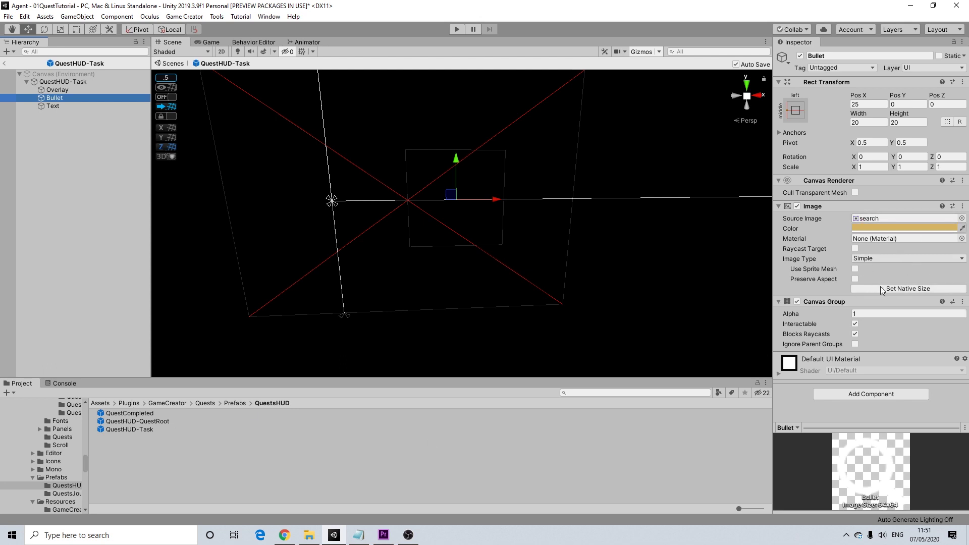
click(53, 106)
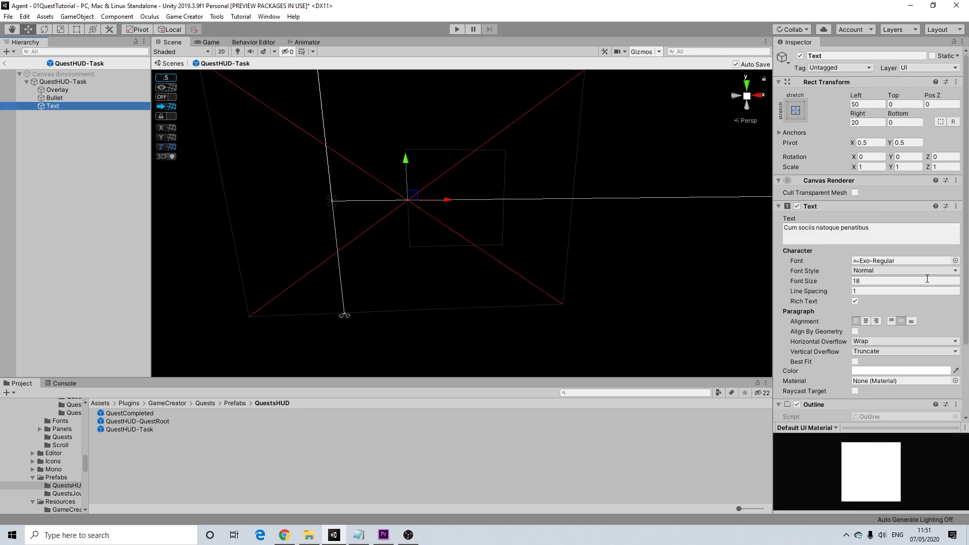
scroll(691, 225, down, 4)
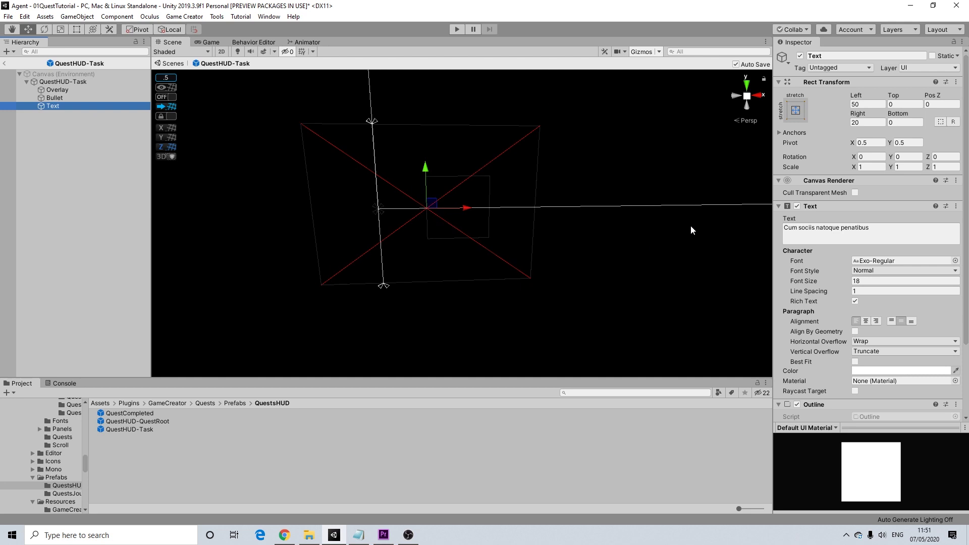
middle_drag(715, 222, 636, 187)
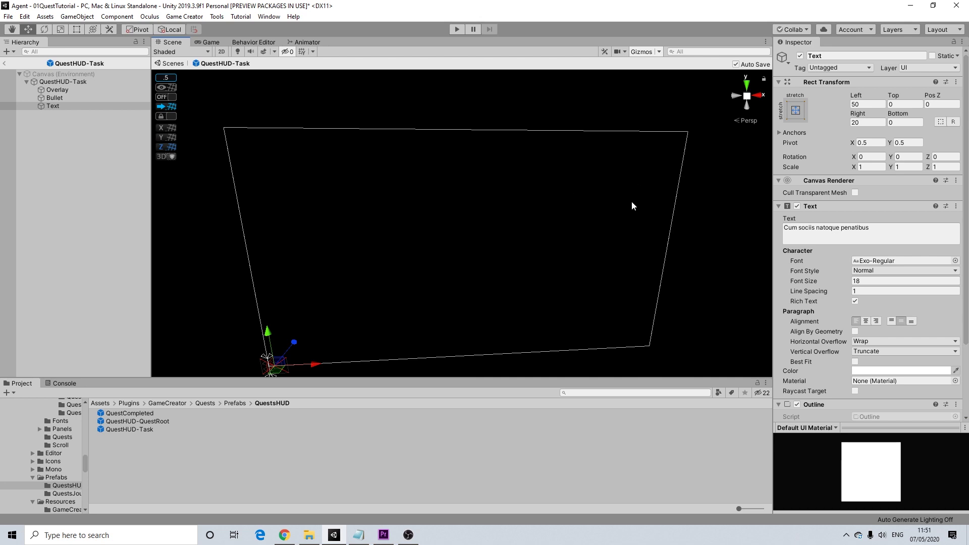
Return to the main scene and check the layout settings of the Quests container under QuestsHUD.
click(169, 63)
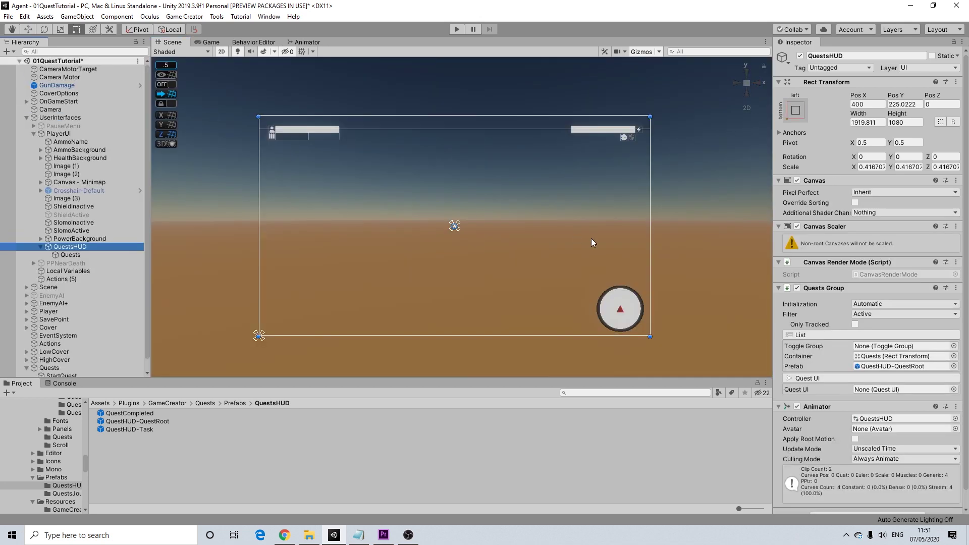
key(q)
middle_drag(573, 203, 553, 220)
scroll(692, 268, up, 3)
middle_drag(607, 263, 659, 247)
click(75, 254)
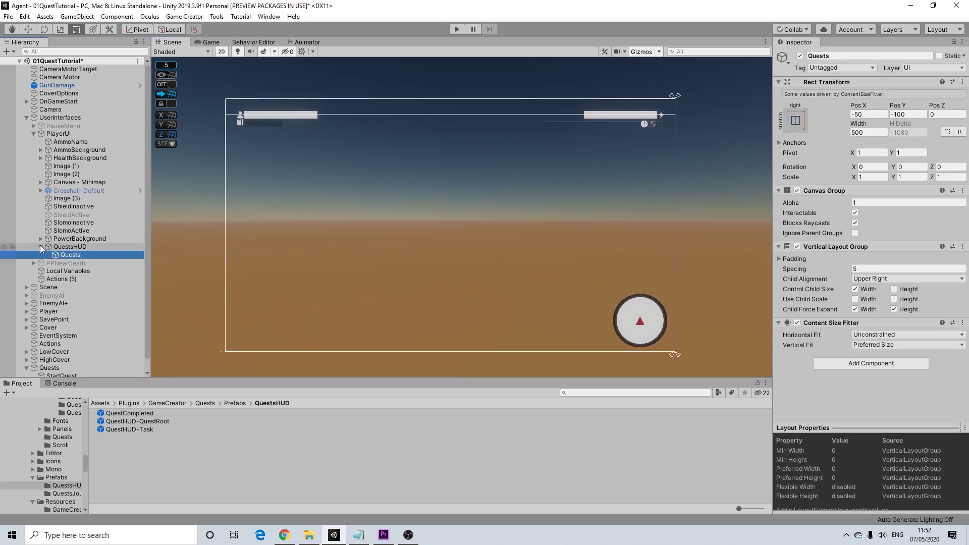
Collapse the QuestsHUD and PlayerUI hierarchies and deactivate the PlayerUI object.
click(41, 246)
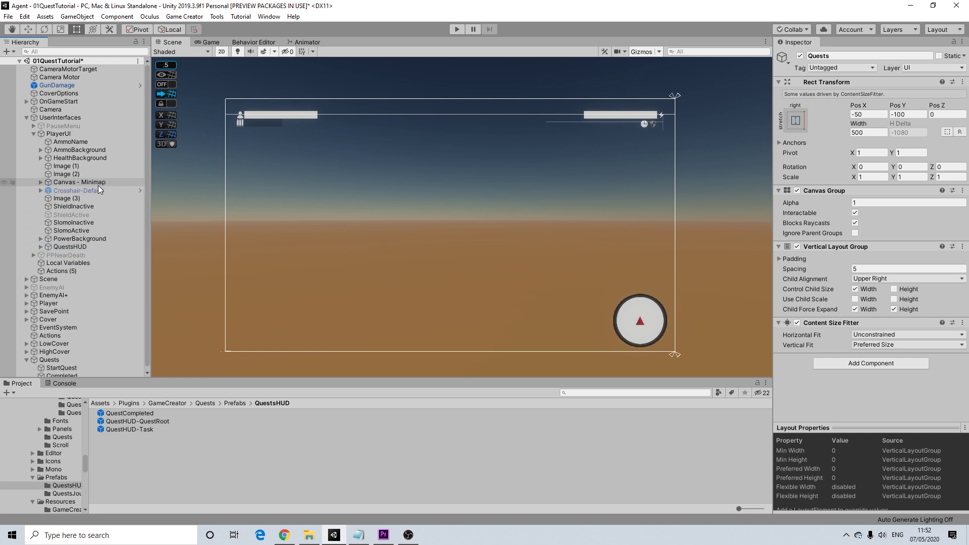
click(32, 133)
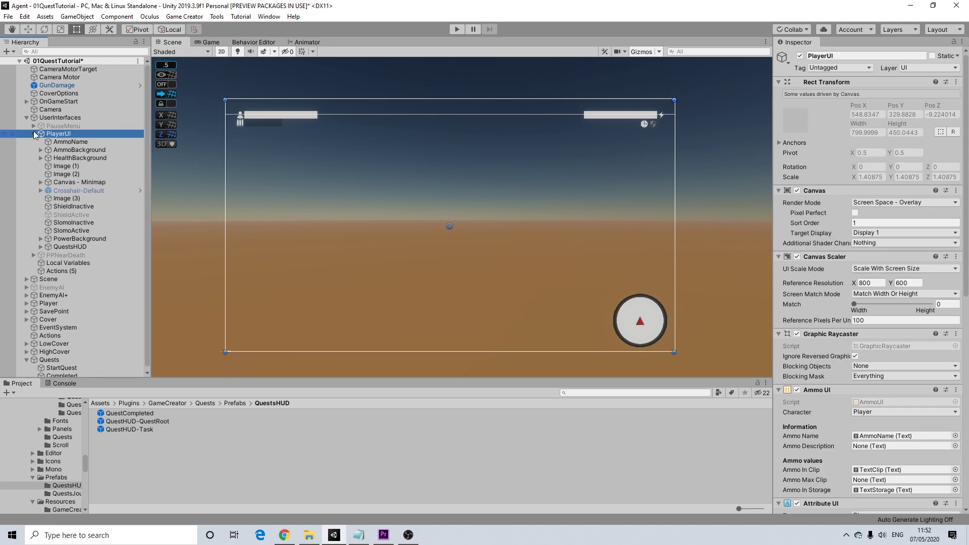
click(33, 134)
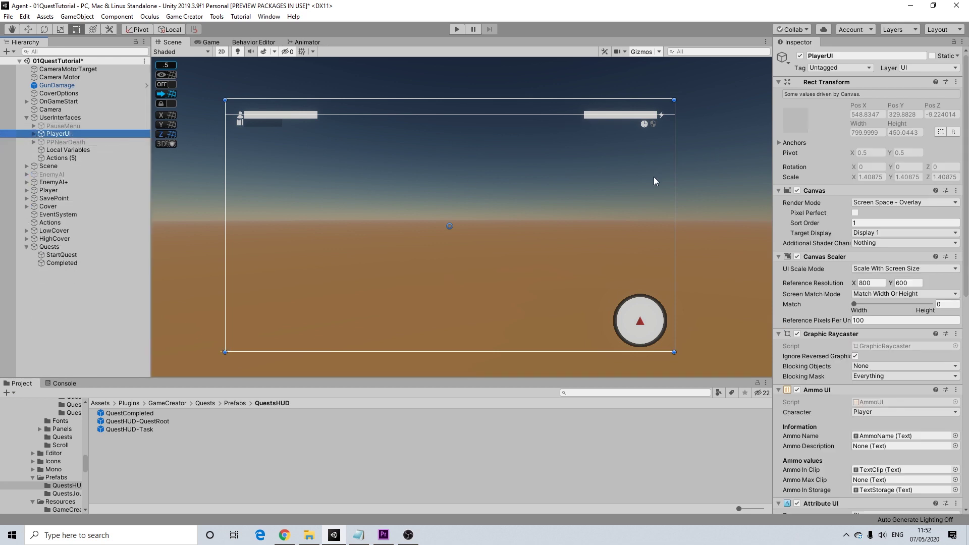
click(801, 56)
Activate the PauseMenu object under UserInterfaces to display the pause menu in the scene.
click(63, 126)
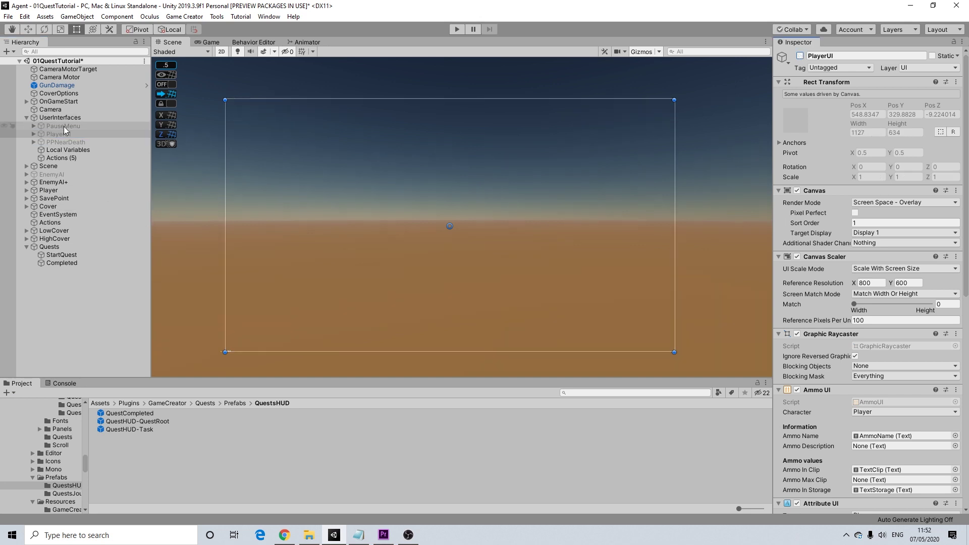
click(800, 56)
scroll(487, 207, up, 5)
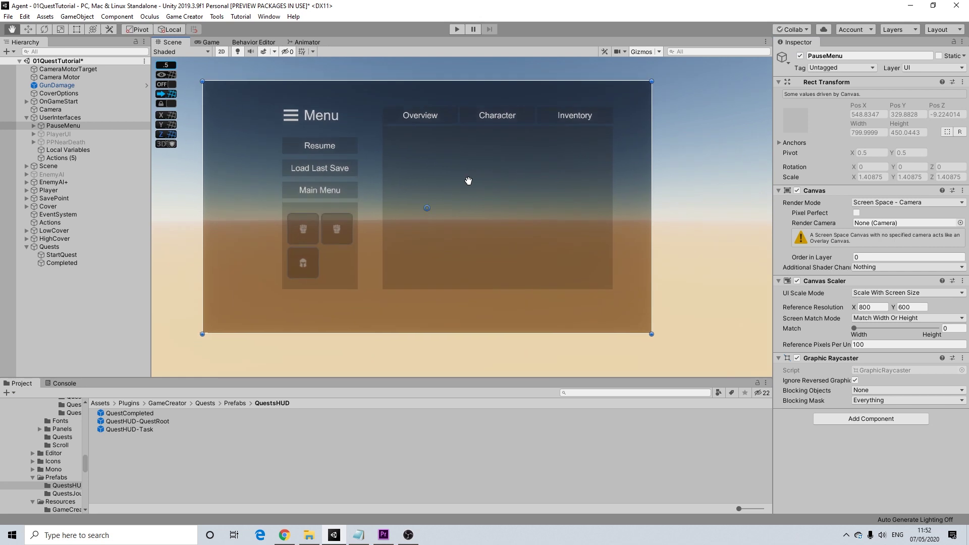
scroll(474, 205, down, 2)
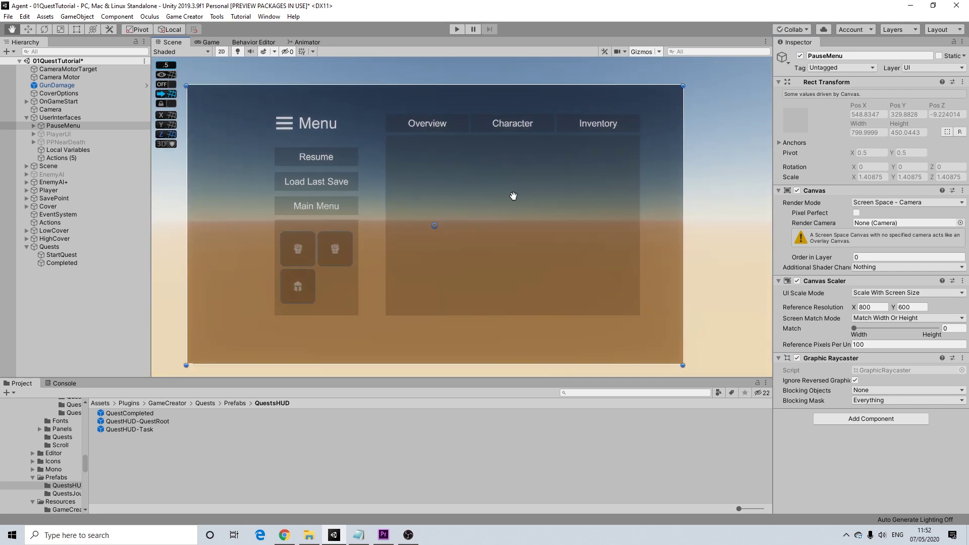
scroll(435, 184, down, 1)
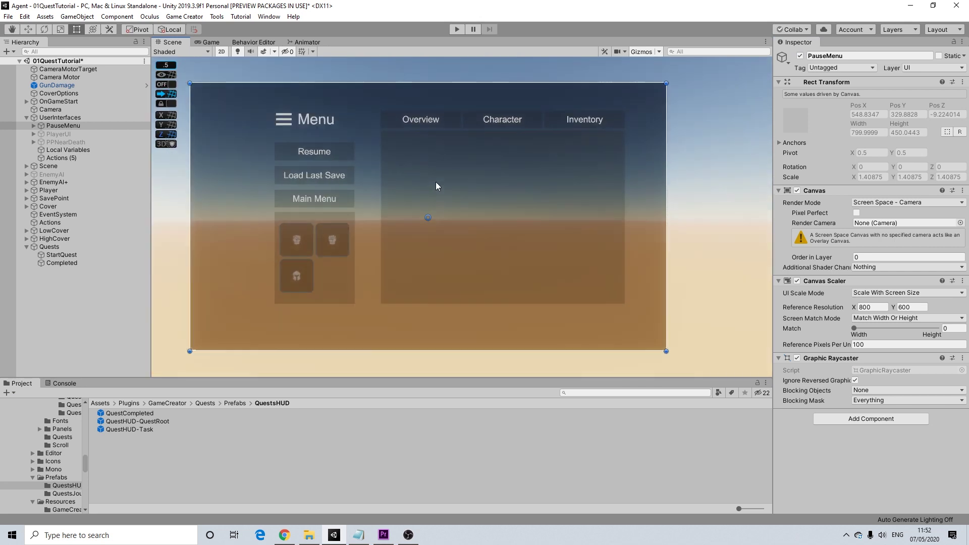
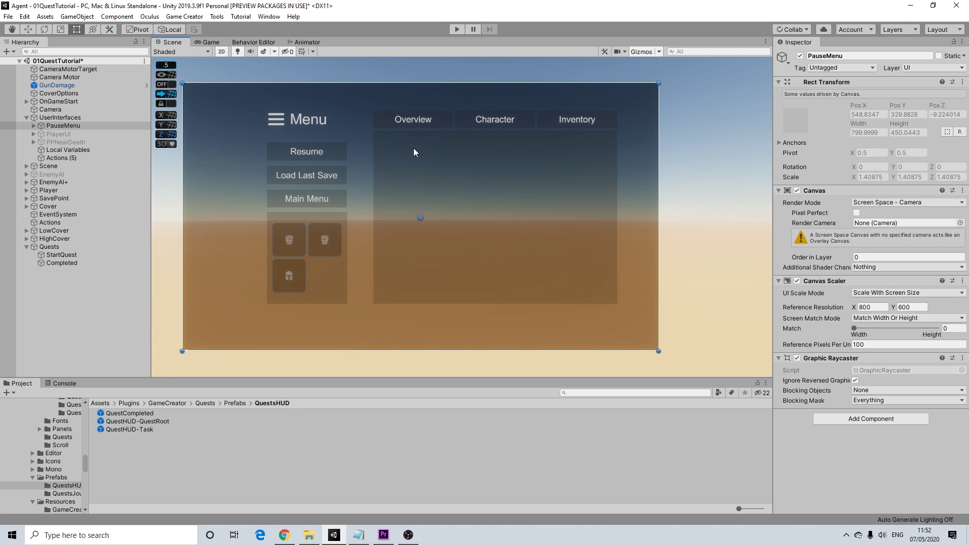
Activate the OVContent object under the pause menu's Overview button to display its mission text.
click(418, 119)
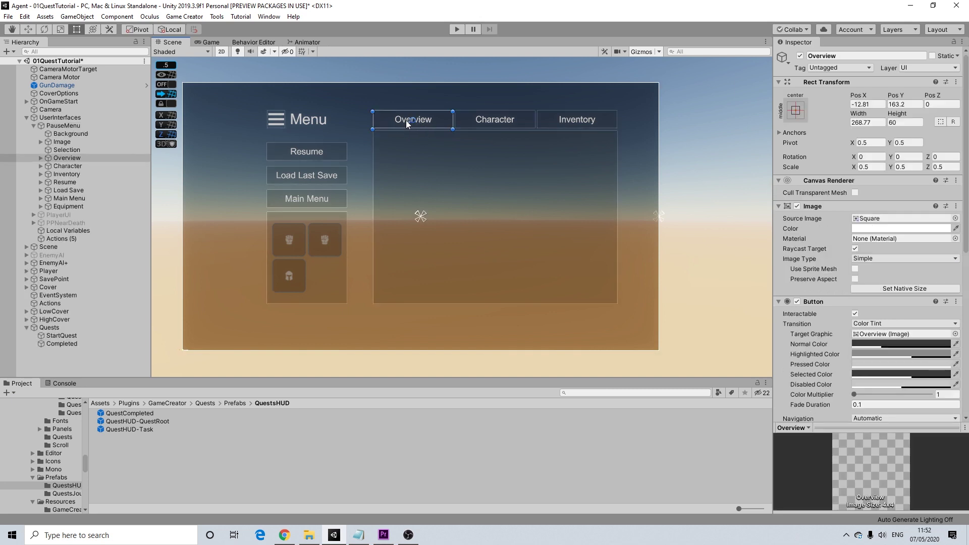
click(39, 158)
click(66, 173)
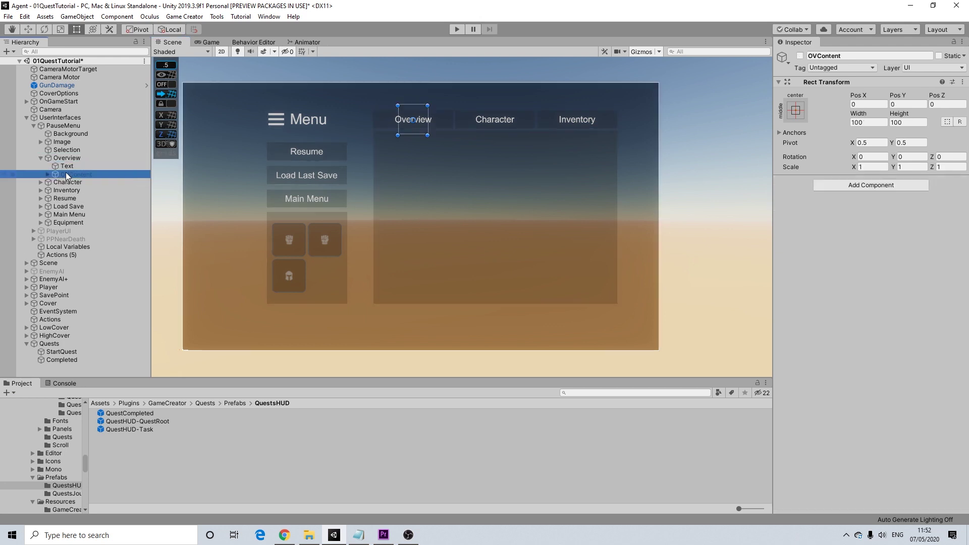
click(800, 56)
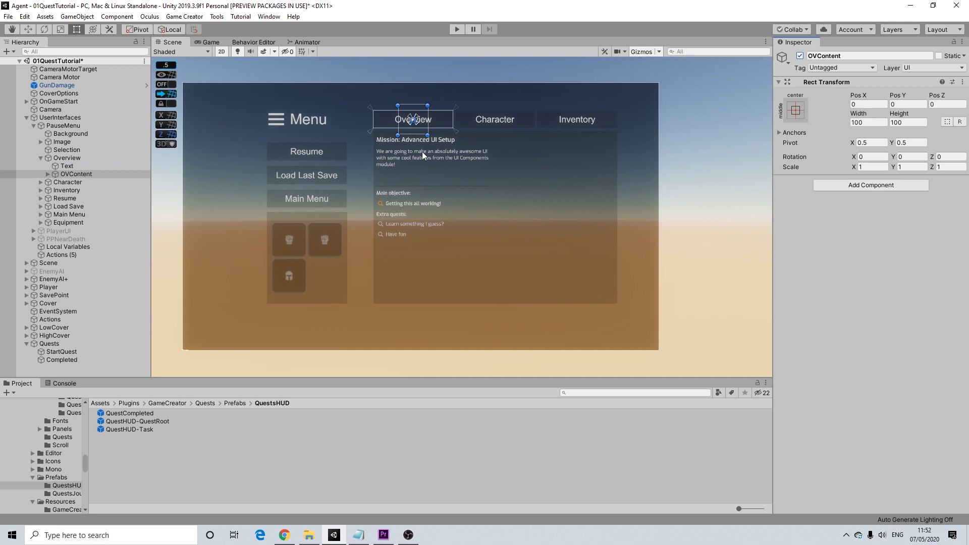
scroll(413, 160, up, 2)
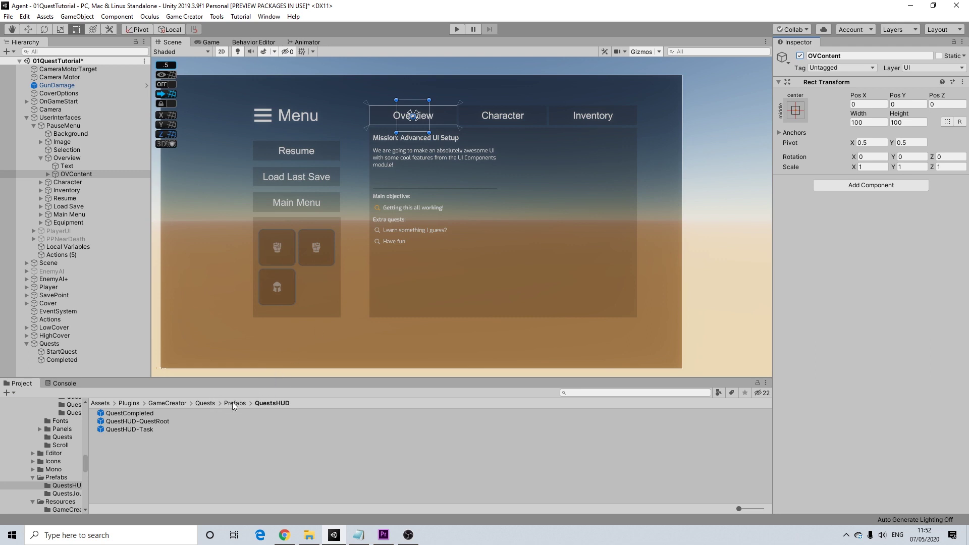
Add the QuestsJournal prefab from the Quests module's Resources/GameCreator folder as a child of Overview.
click(205, 404)
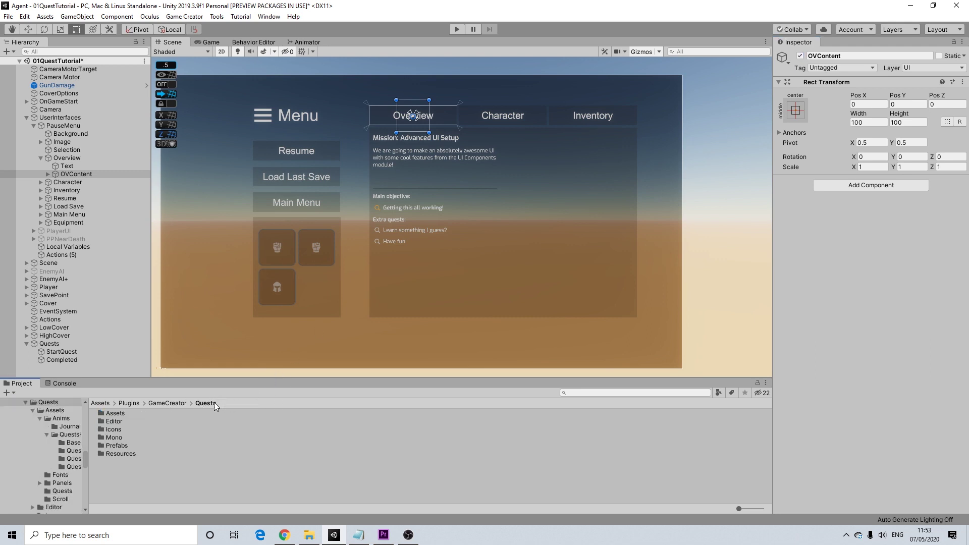
double_click(114, 452)
double_click(124, 414)
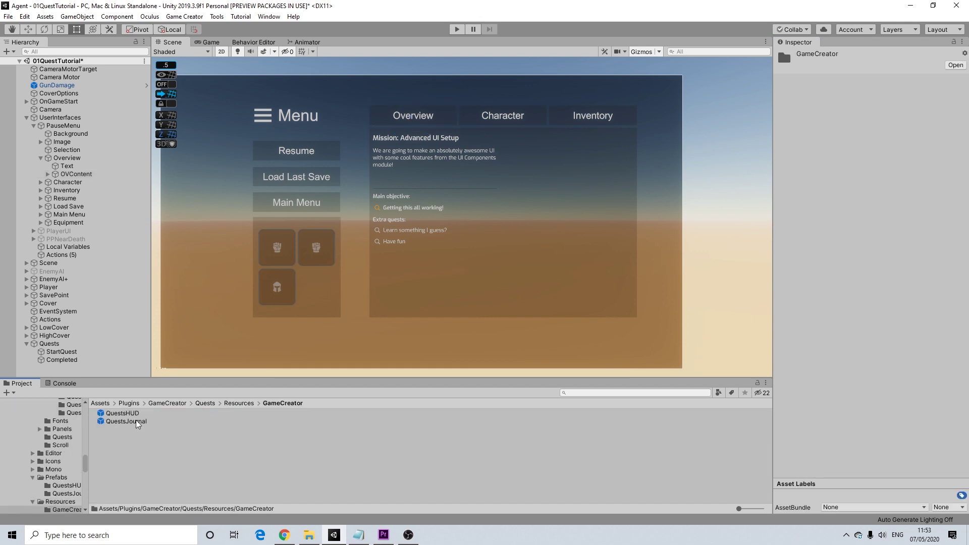
drag(132, 424, 66, 166)
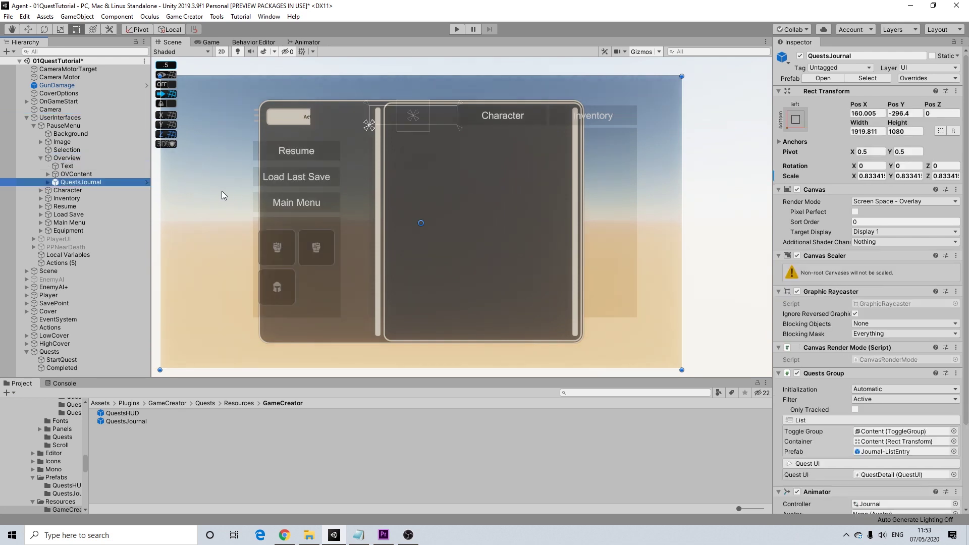
scroll(470, 201, up, 2)
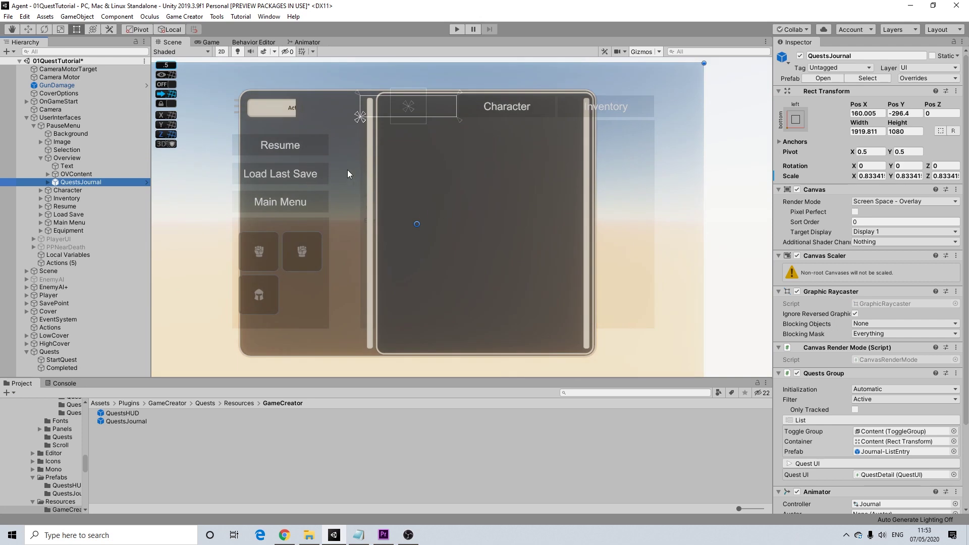
Try QuestsJournal as a direct child of UserInterfaces, and return it under Overview below OVContent.
drag(61, 182, 63, 118)
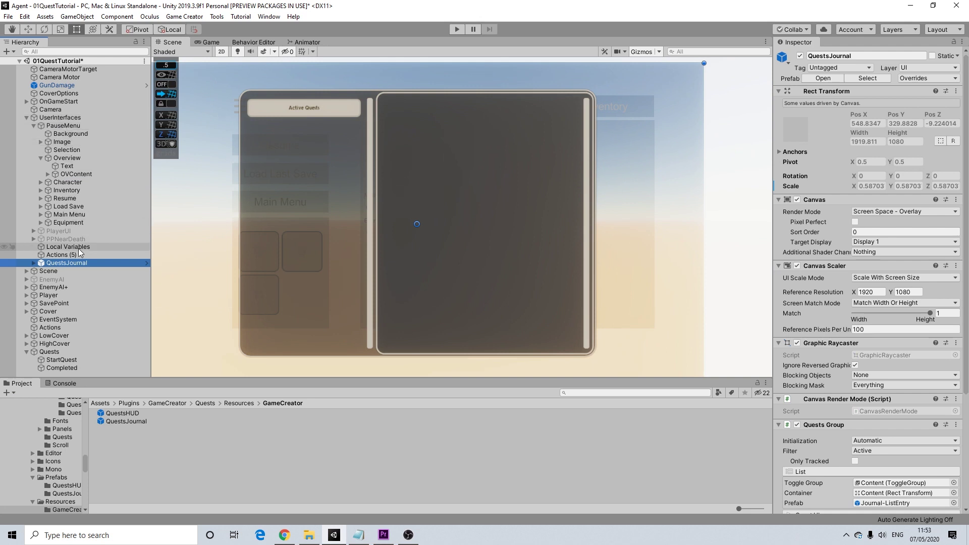
drag(65, 262, 77, 183)
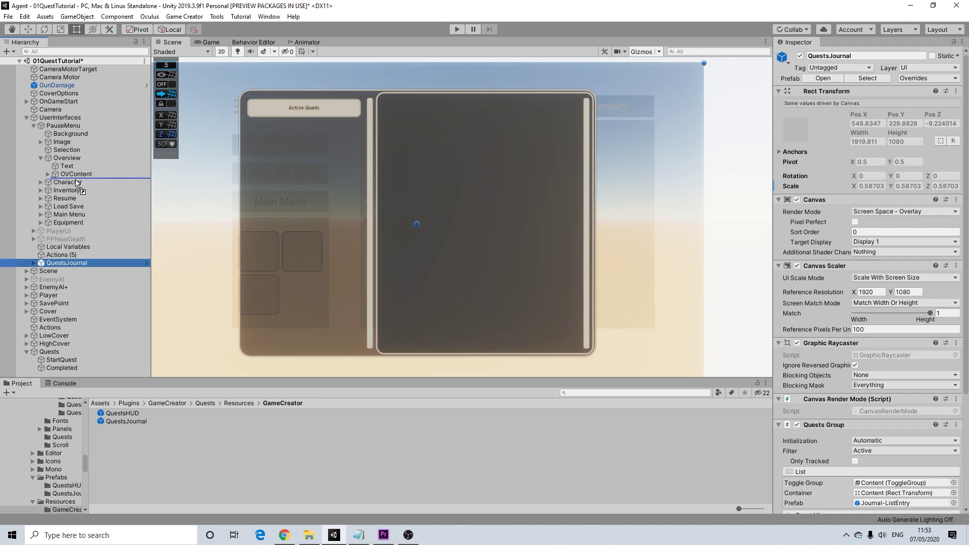
drag(77, 182, 67, 158)
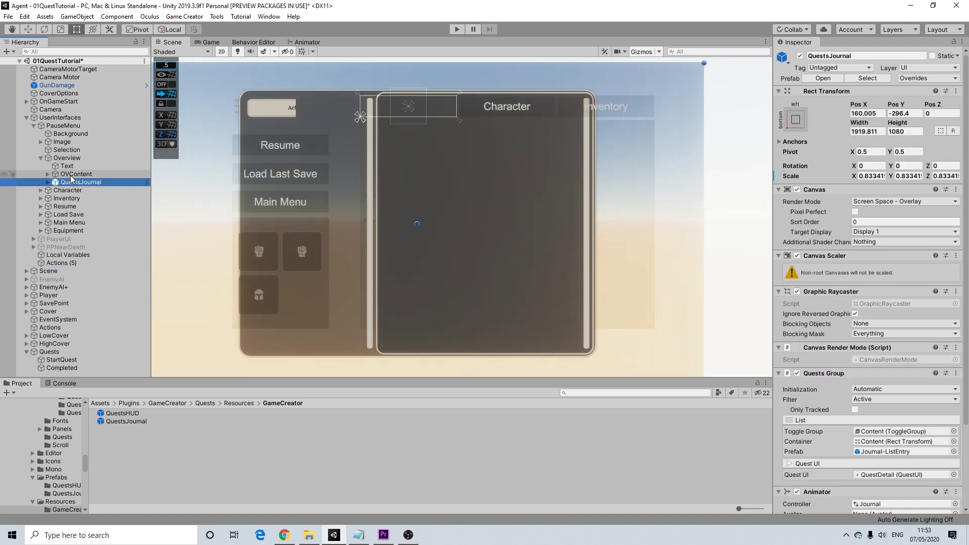
Unpack the QuestsJournal prefab instance under Overview and delete its Background object.
drag(81, 173, 72, 182)
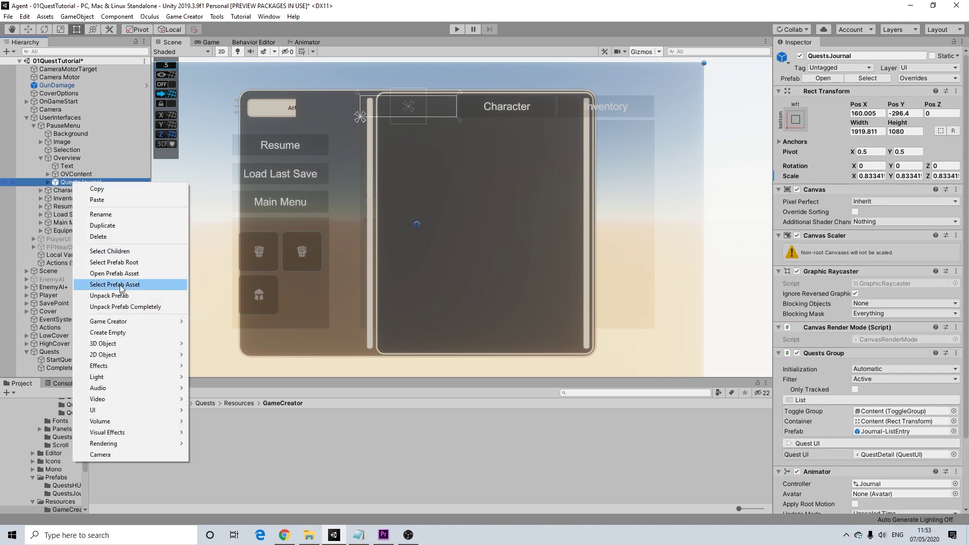
click(112, 296)
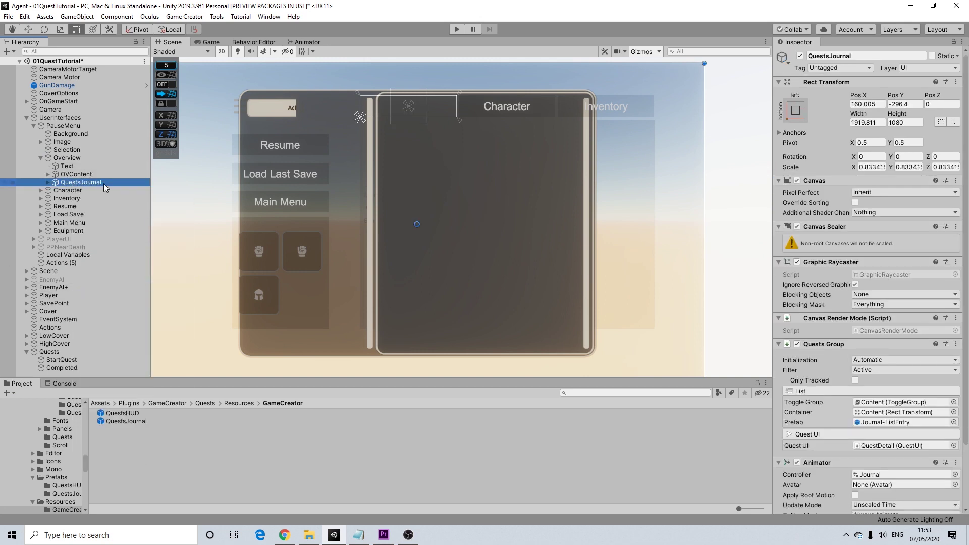
click(48, 181)
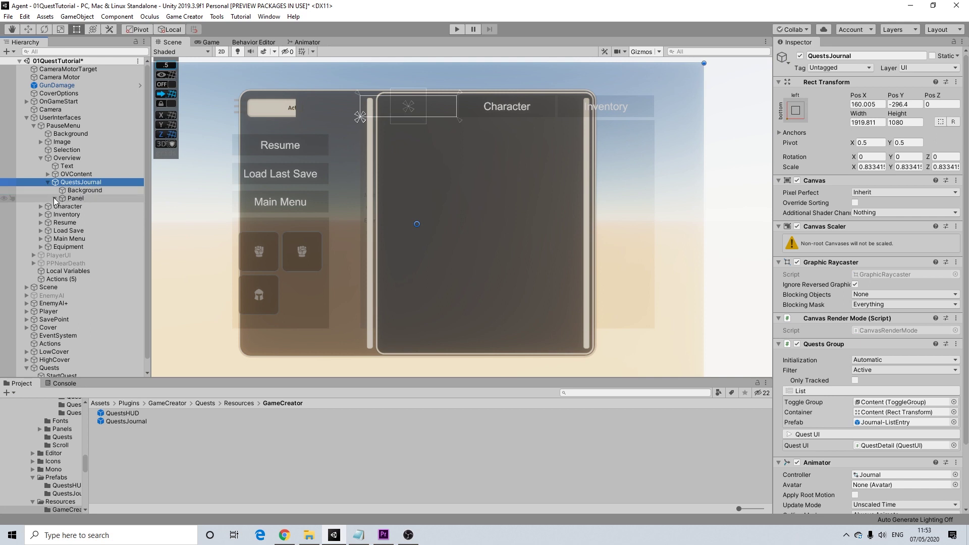
click(55, 198)
click(90, 190)
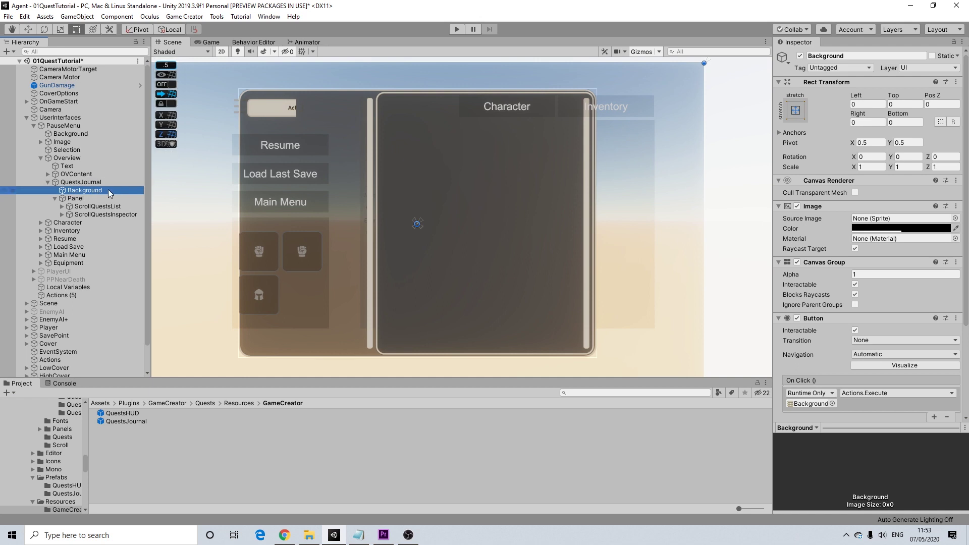
key(Delete)
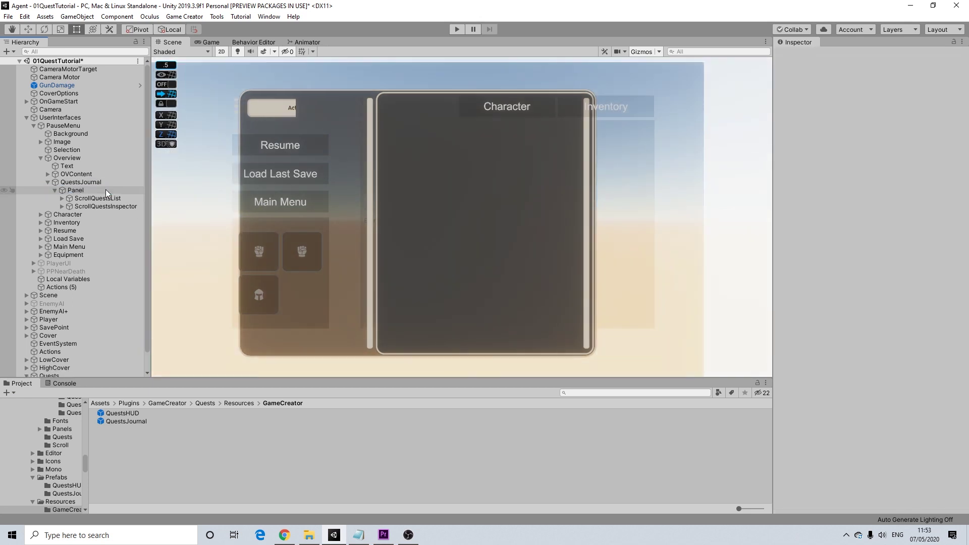
click(80, 181)
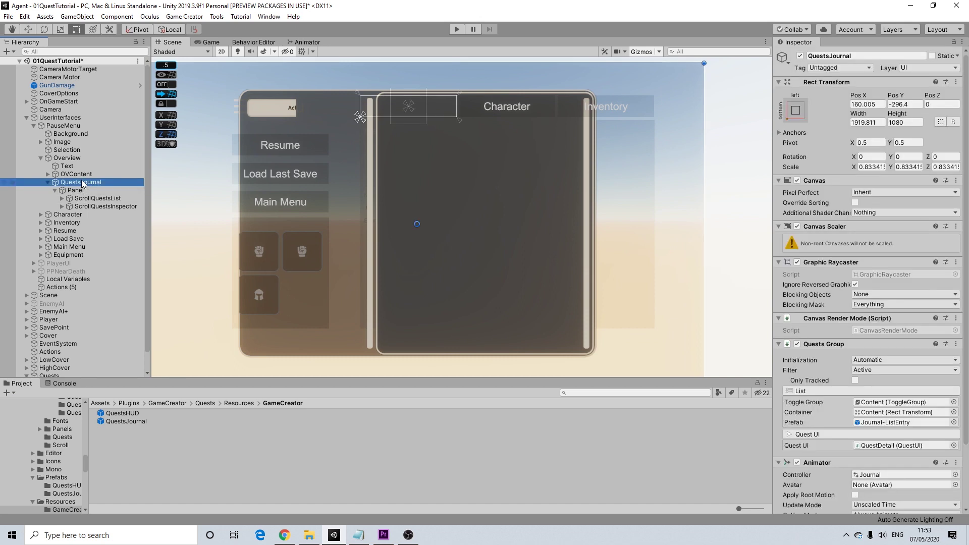
Remove the Animator component from the QuestsJournal object.
scroll(891, 325, down, 3)
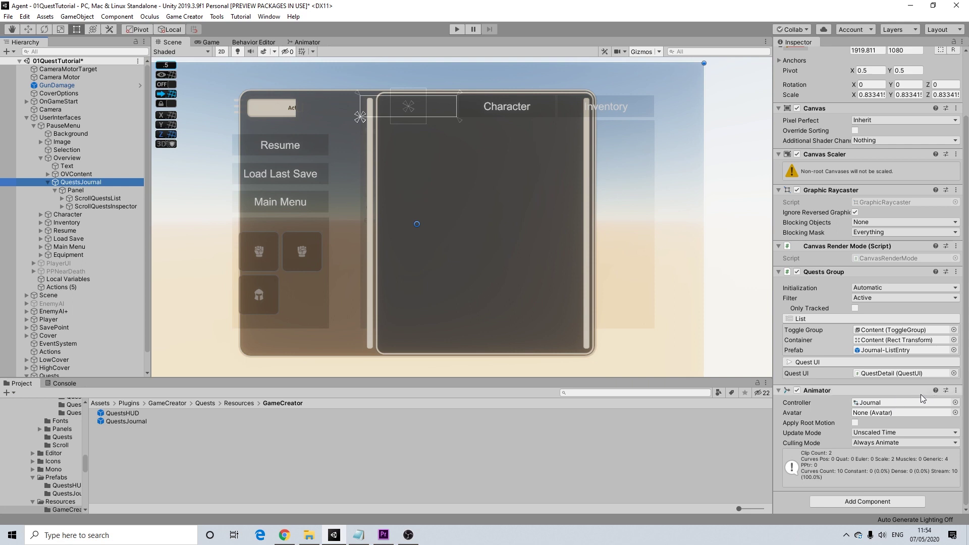
click(956, 391)
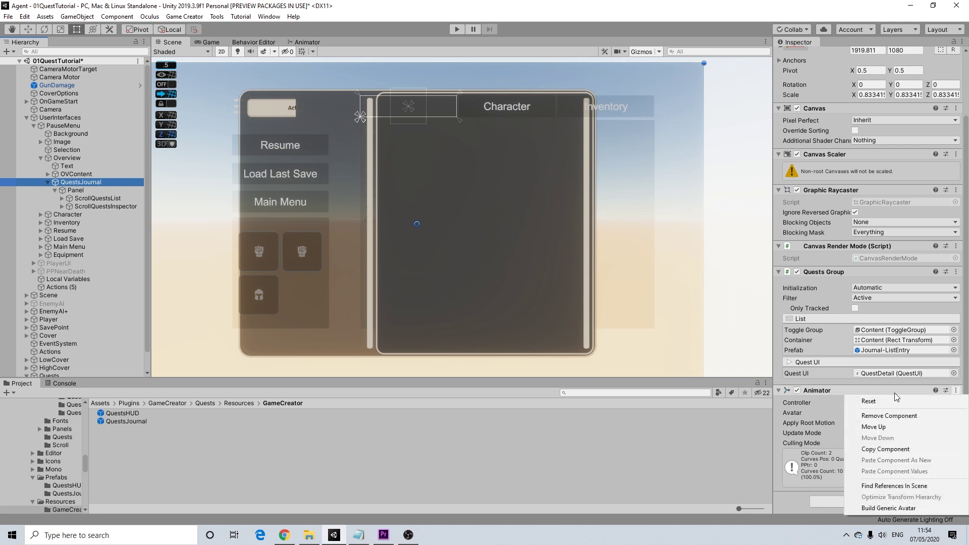
click(871, 417)
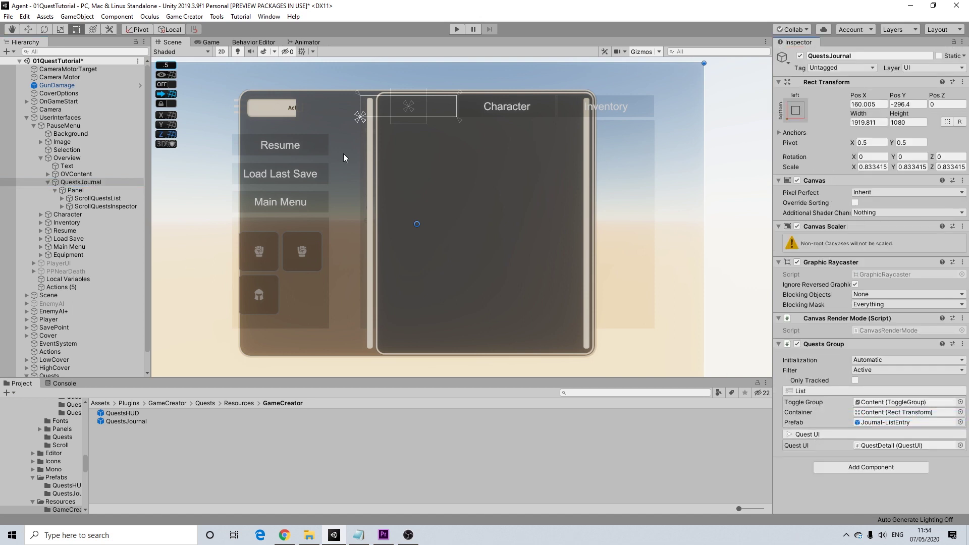
Remove the Animator component from the QuestsHUD object inside PlayerUI.
middle_drag(405, 180, 357, 192)
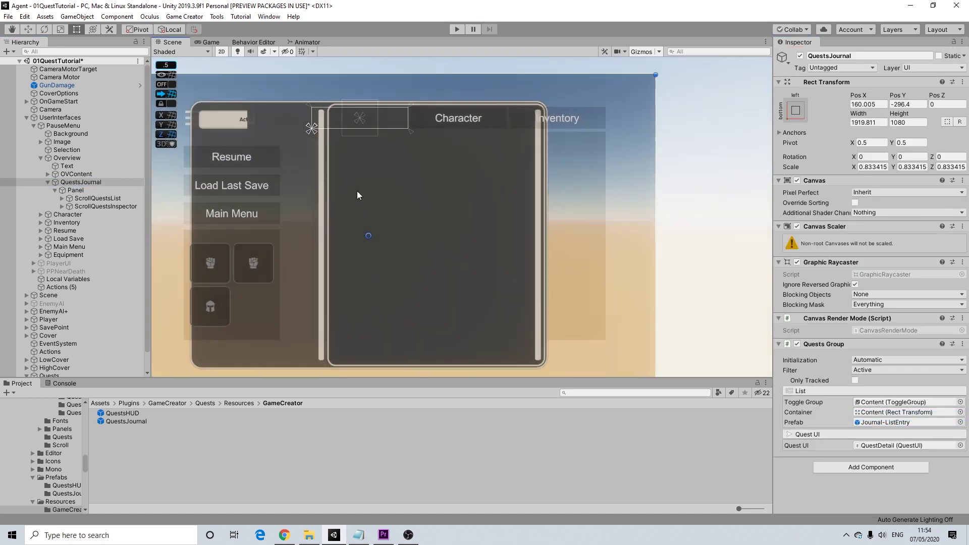
scroll(341, 222, down, 2)
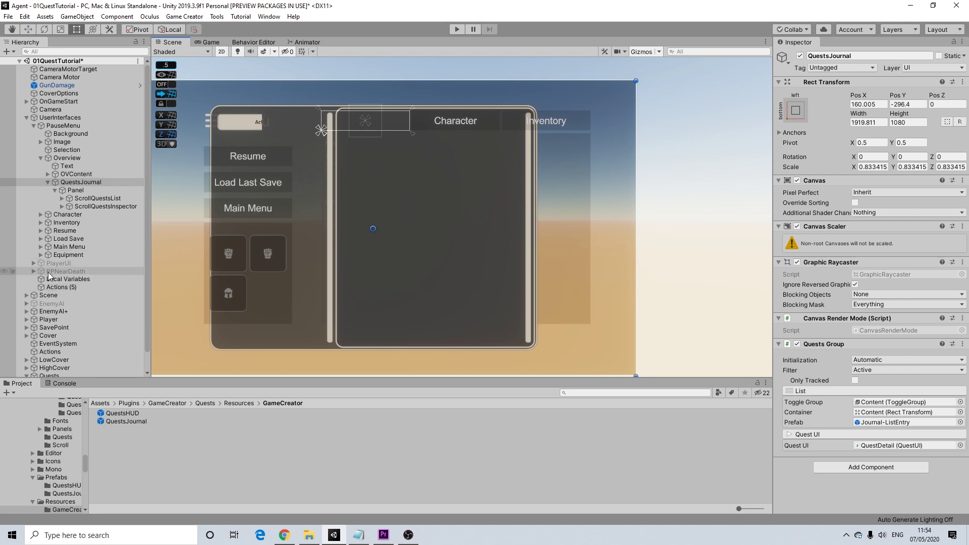
click(34, 125)
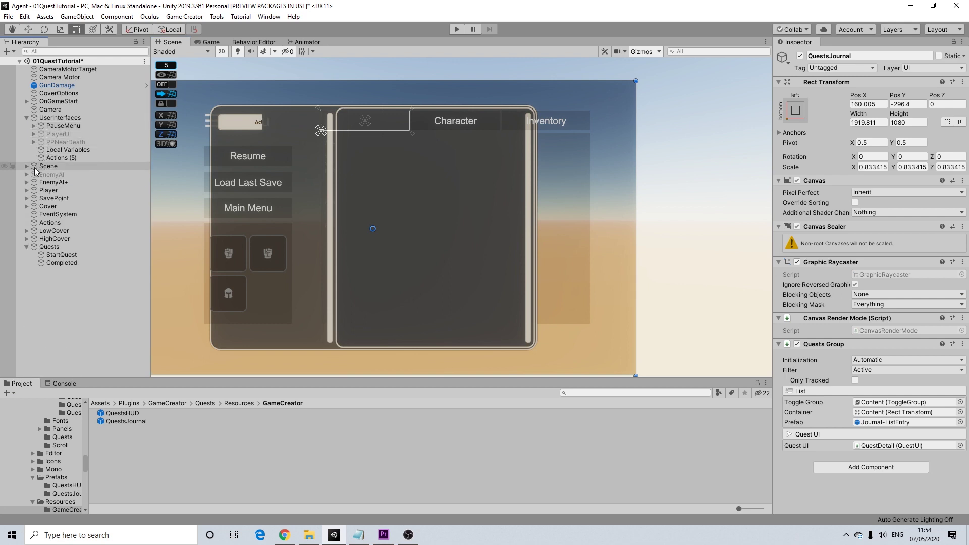
click(33, 134)
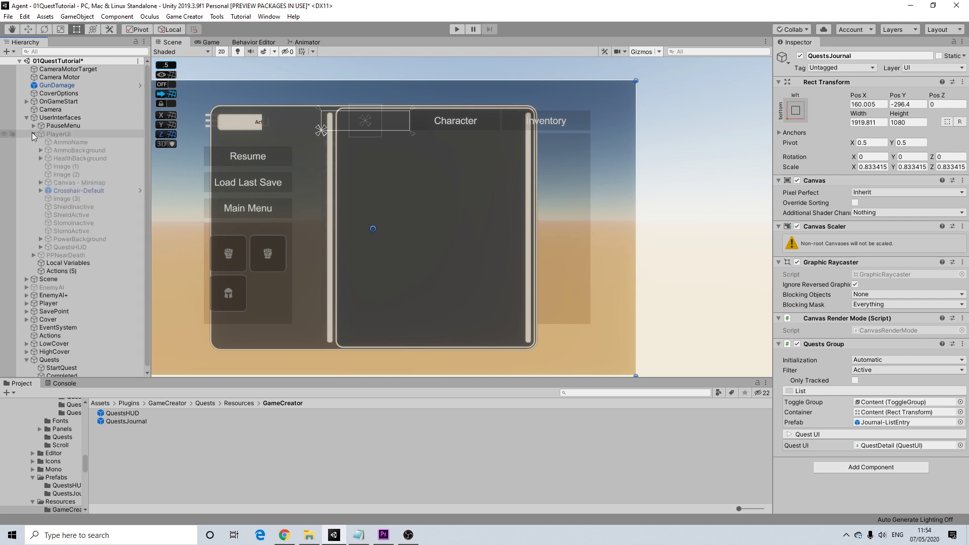
click(41, 246)
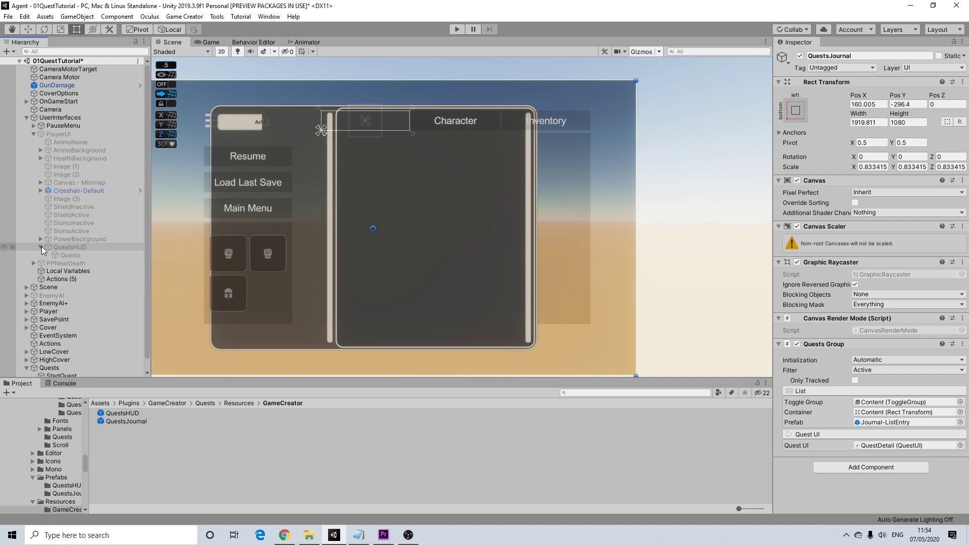
click(74, 249)
scroll(868, 353, down, 3)
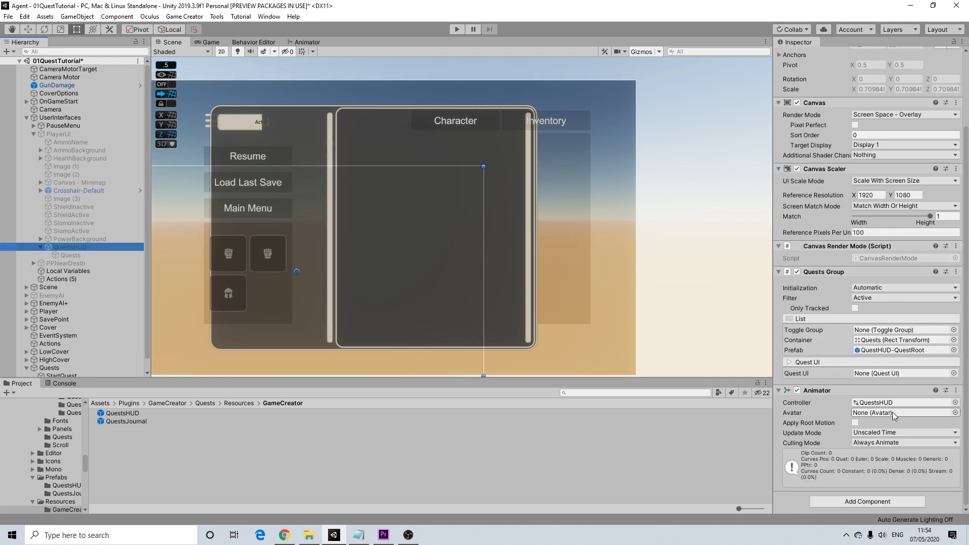
right_click(939, 393)
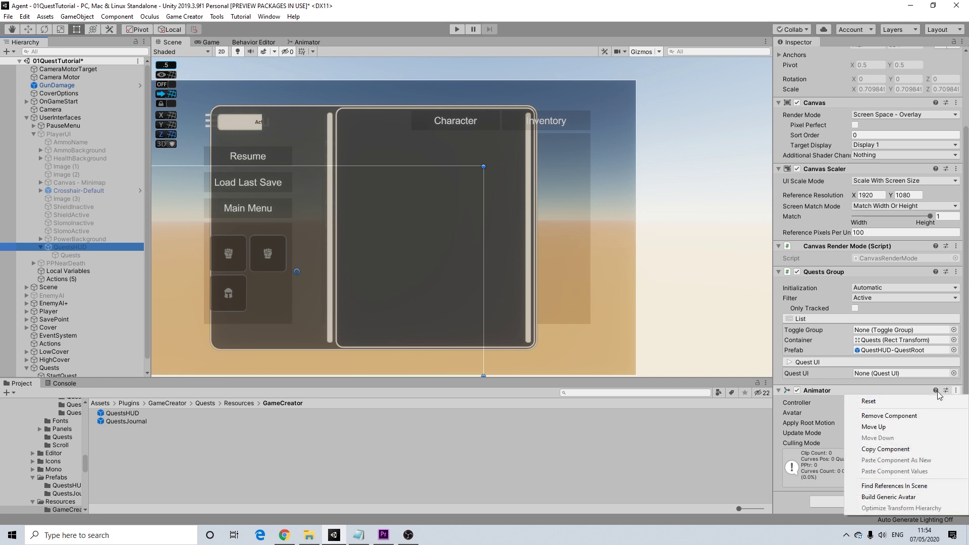
click(871, 417)
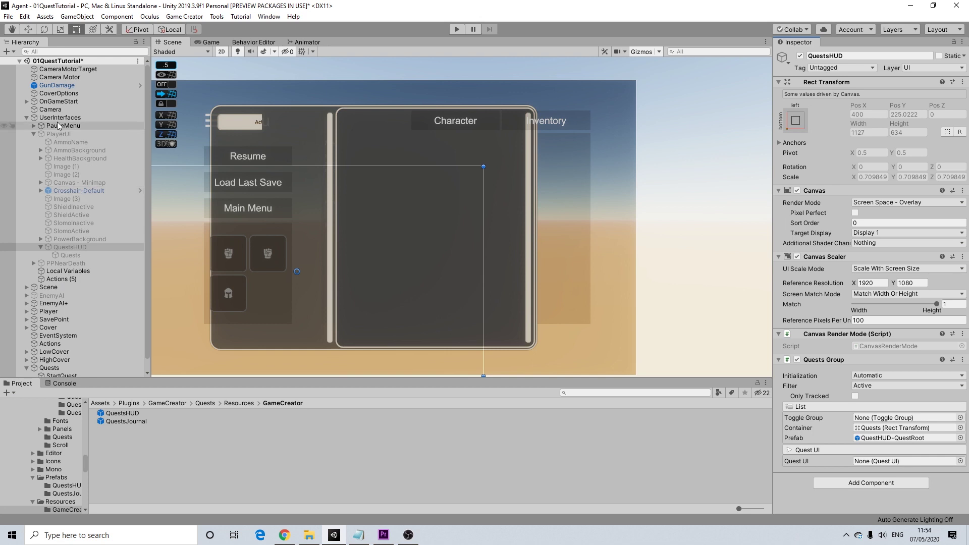
Deactivate the OVContent and QuestsJournal objects under Overview in the PauseMenu.
click(57, 134)
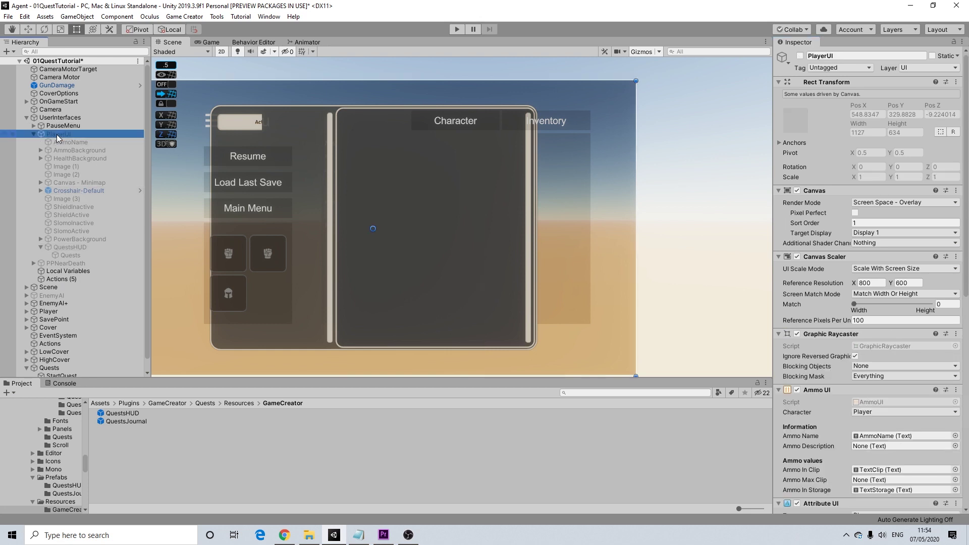
click(33, 133)
click(35, 126)
click(34, 126)
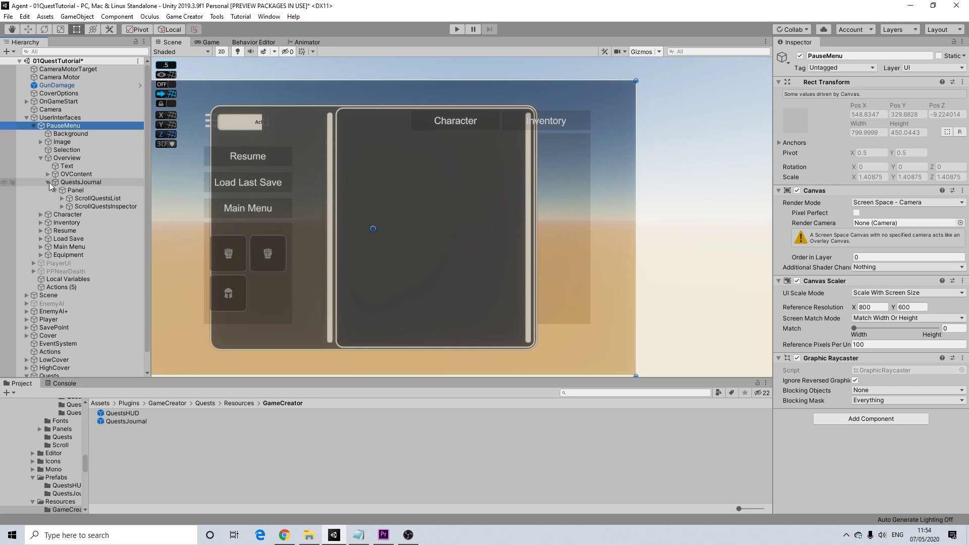
click(83, 182)
click(79, 174)
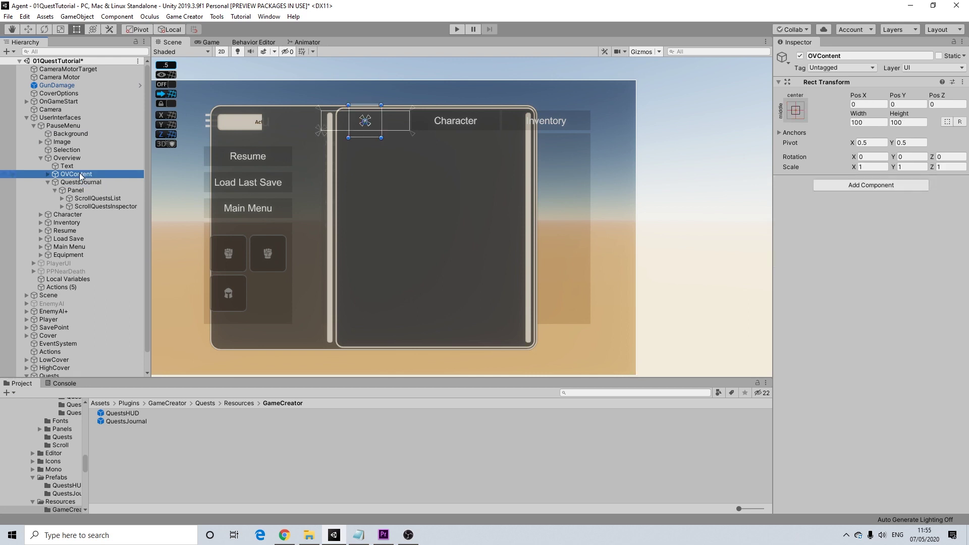
click(800, 55)
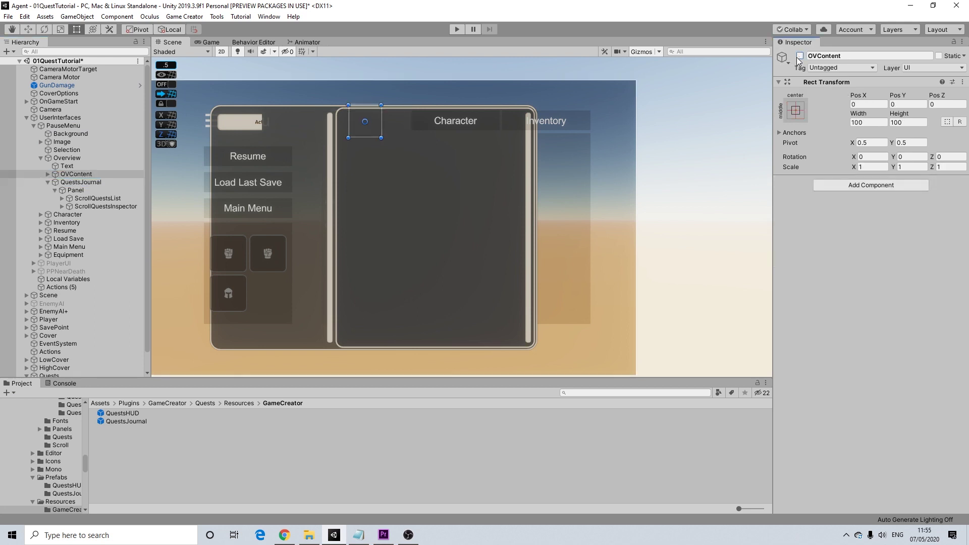
click(81, 182)
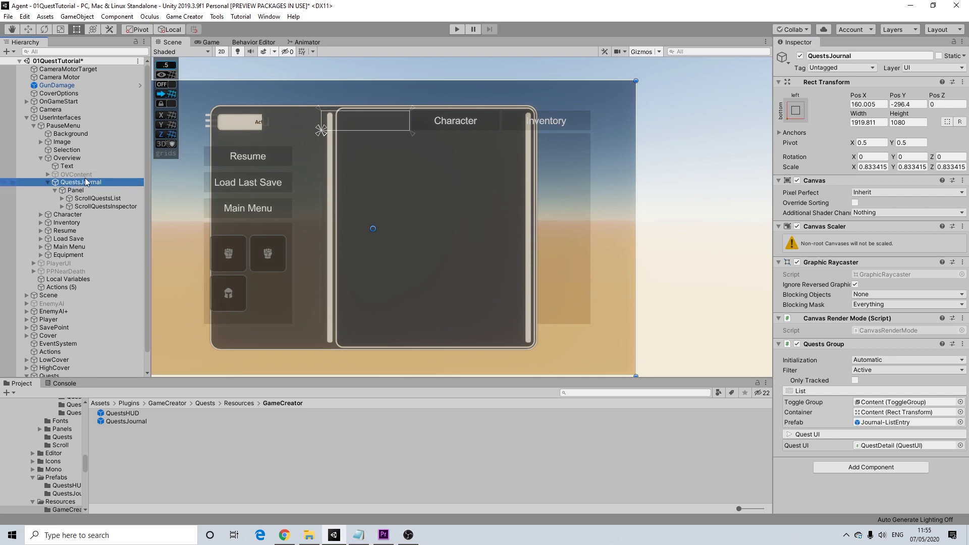
click(800, 55)
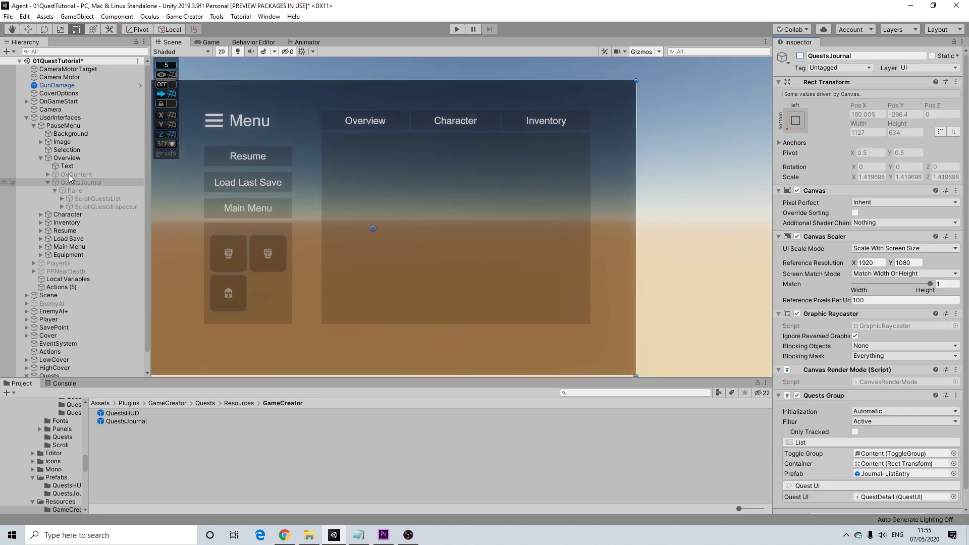
Make the Overview button's set-active action target QuestsJournal instead of OVContent.
click(65, 159)
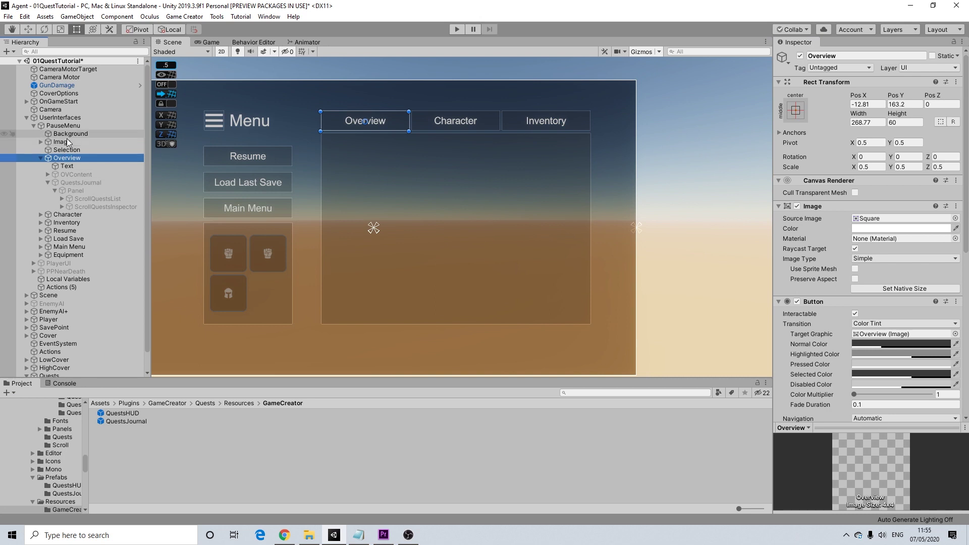
scroll(863, 328, down, 10)
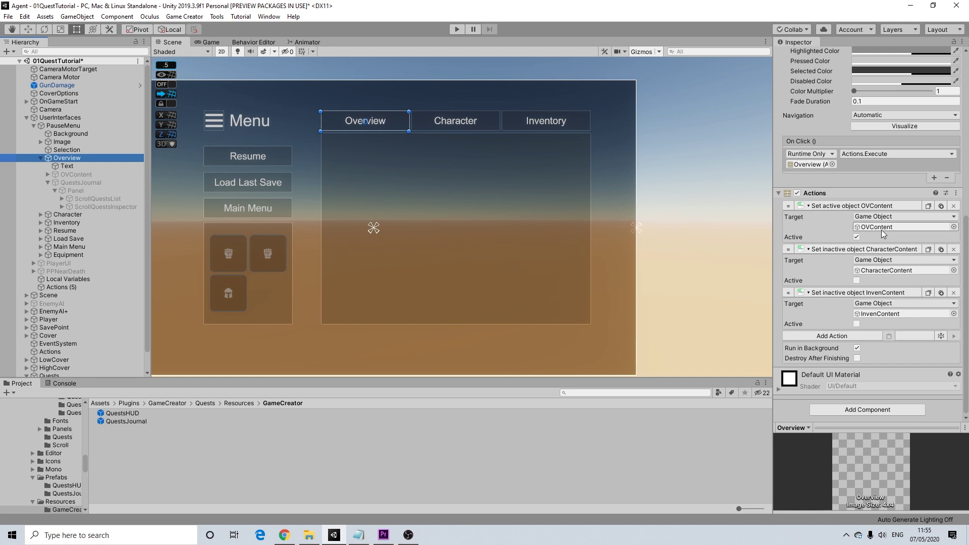
click(74, 182)
drag(74, 183, 888, 228)
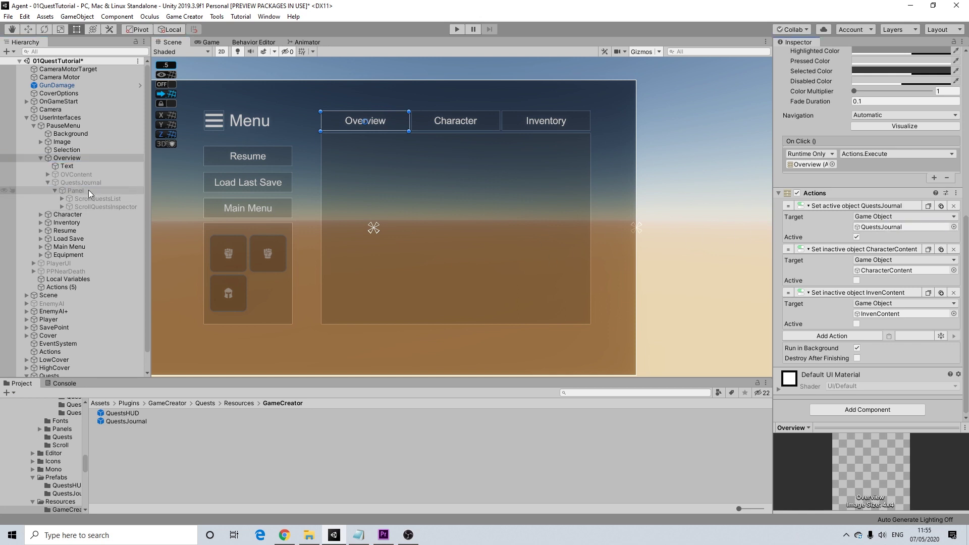
Replace OVContent with QuestsJournal as the target of the Character button's set-inactive action.
click(40, 215)
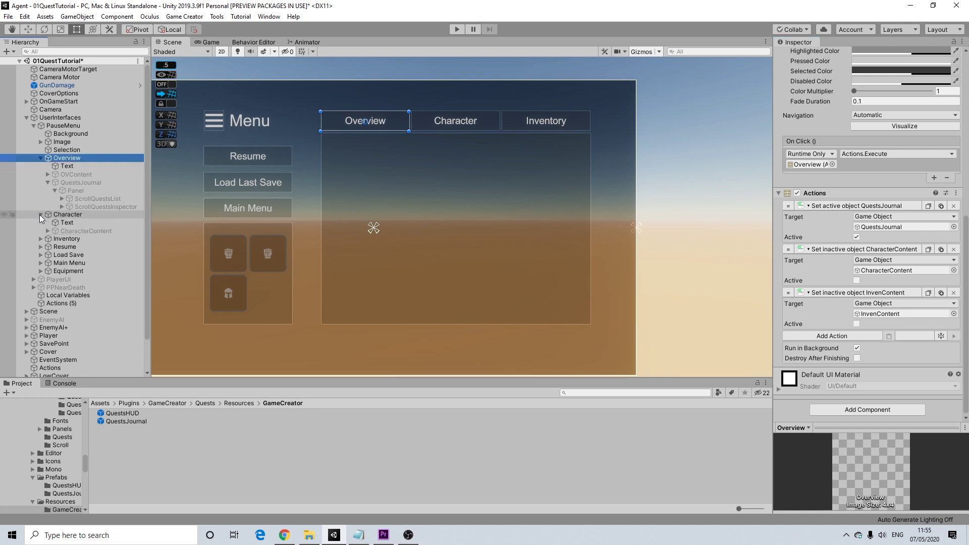
click(71, 216)
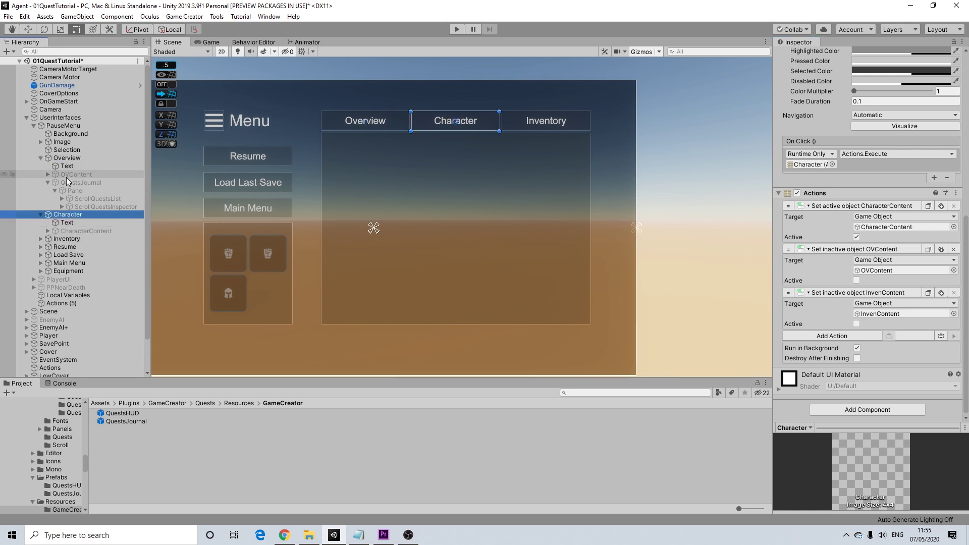
drag(68, 182, 870, 267)
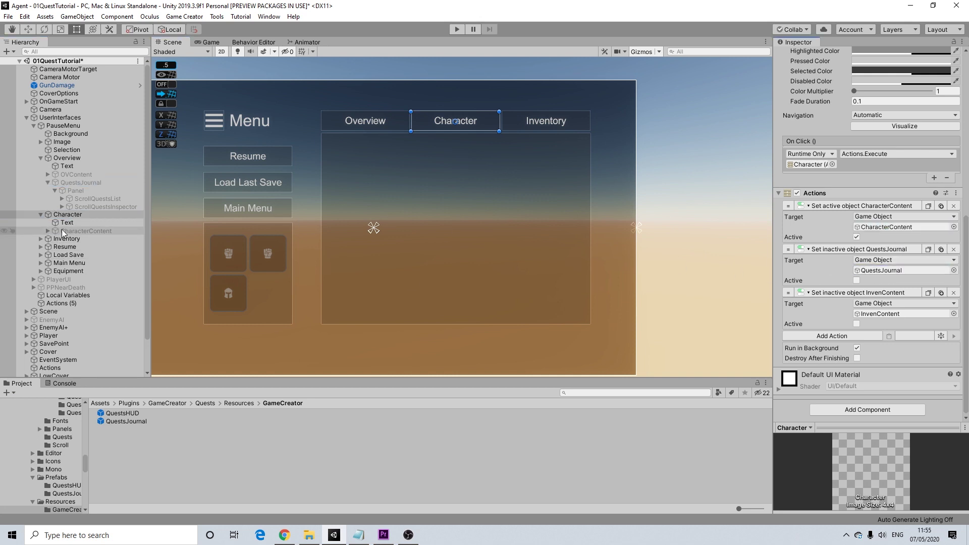
Replace OVContent with QuestsJournal as the target of the Inventory button's set-inactive action.
click(41, 239)
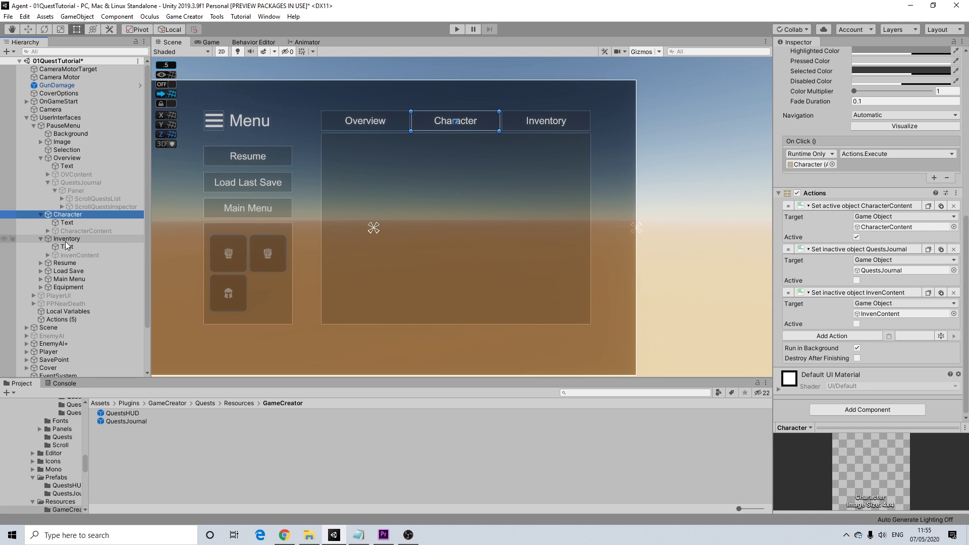
click(65, 239)
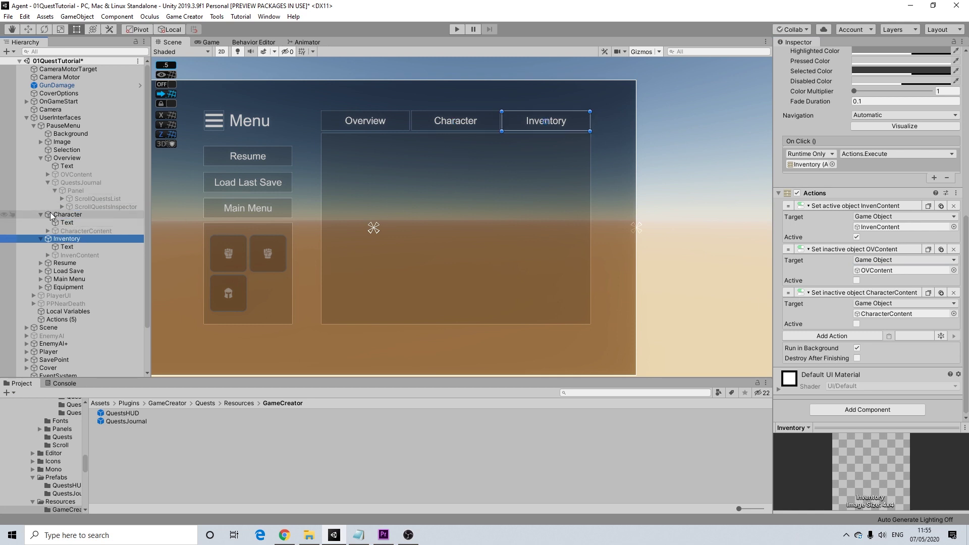
drag(80, 183, 890, 271)
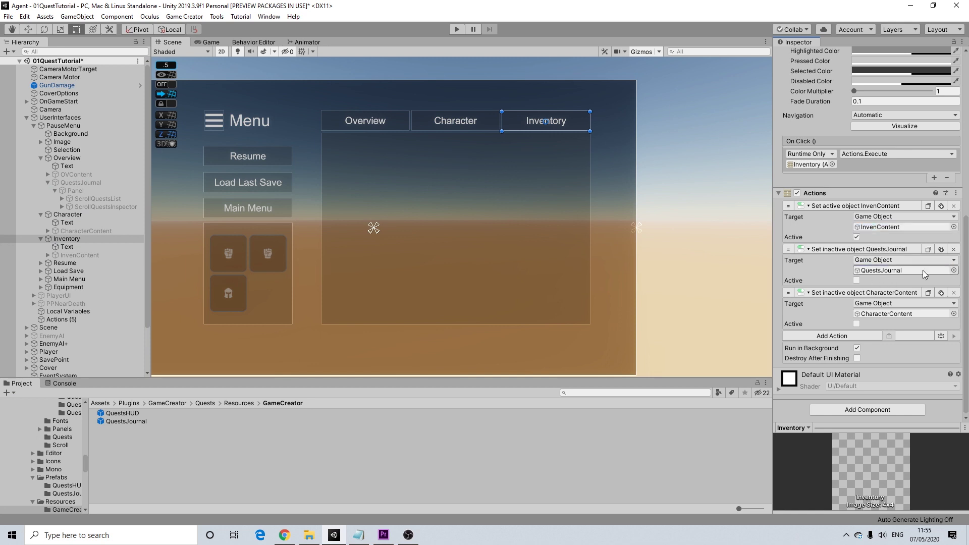
Delete the OVContent object from under Overview.
click(69, 174)
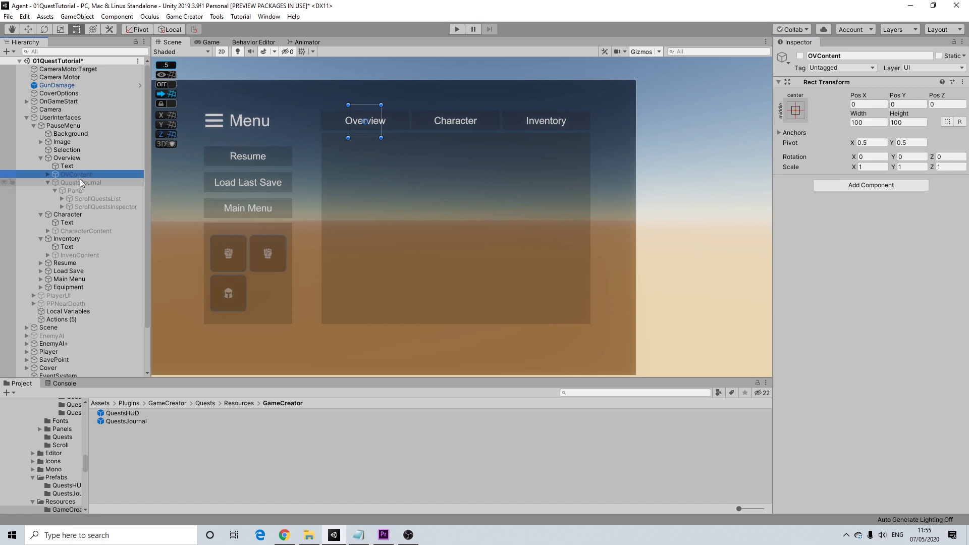
click(74, 183)
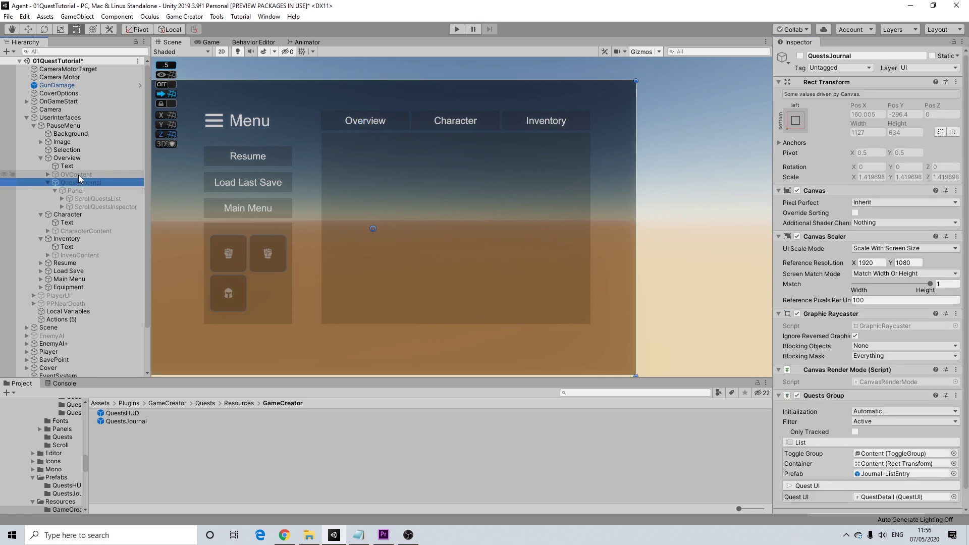
click(80, 174)
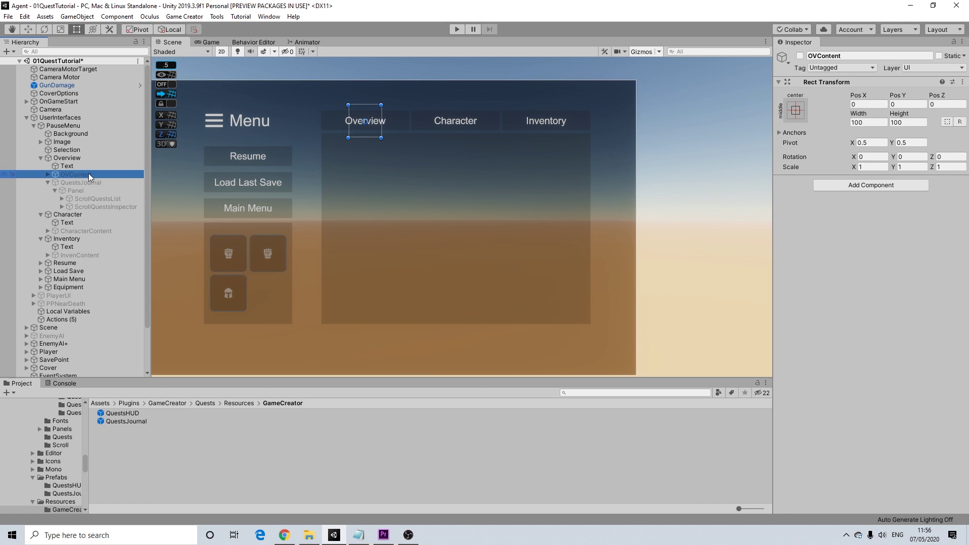
key(Delete)
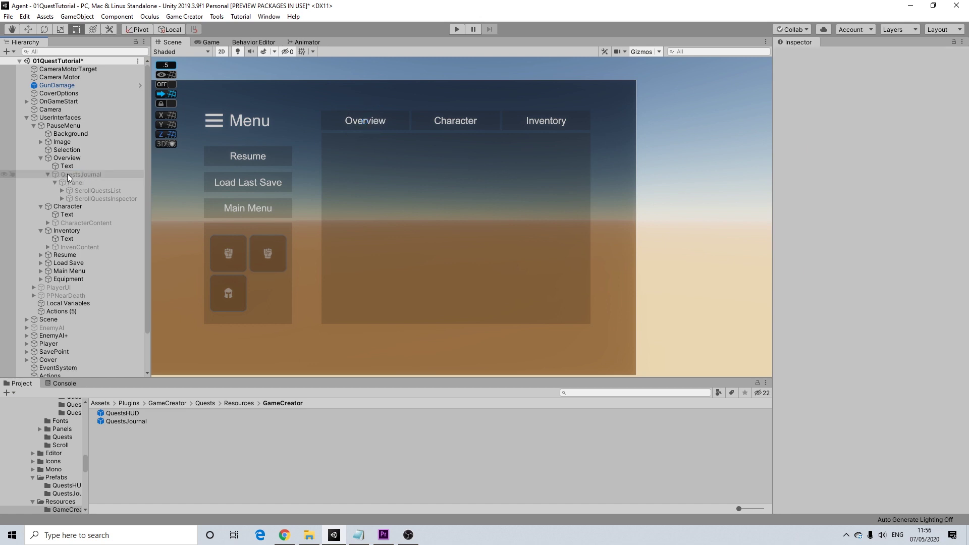
Activate the QuestsJournal object under Overview so its layout can be edited in the scene.
click(71, 175)
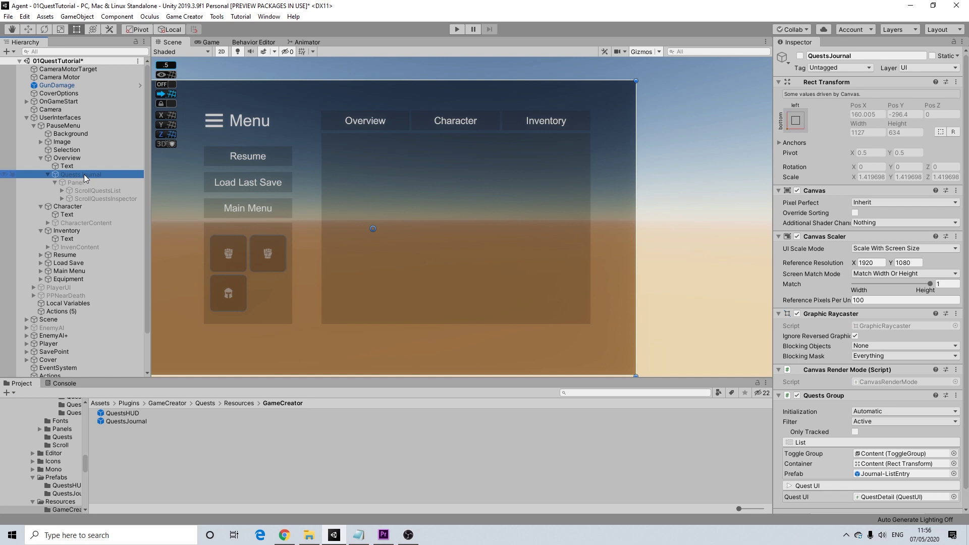
click(800, 56)
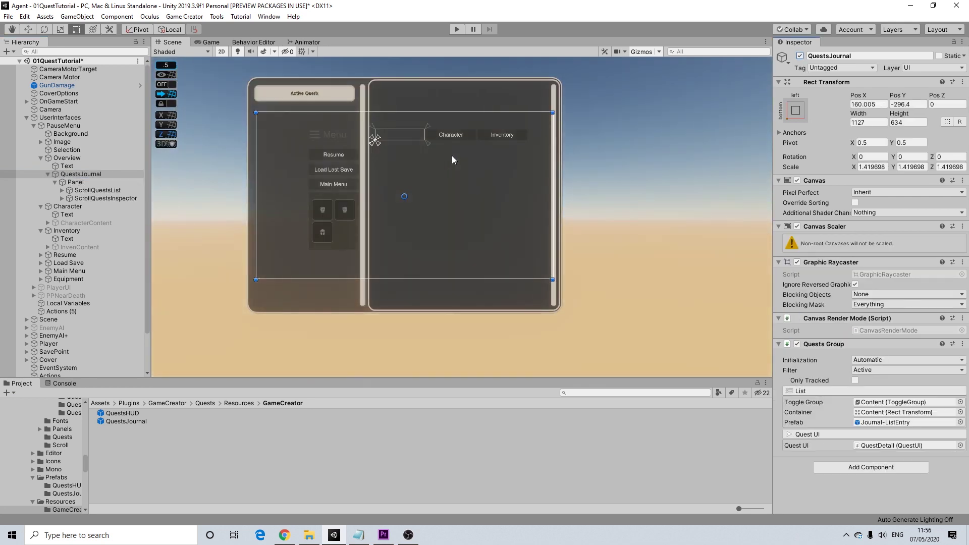
middle_drag(452, 156, 446, 177)
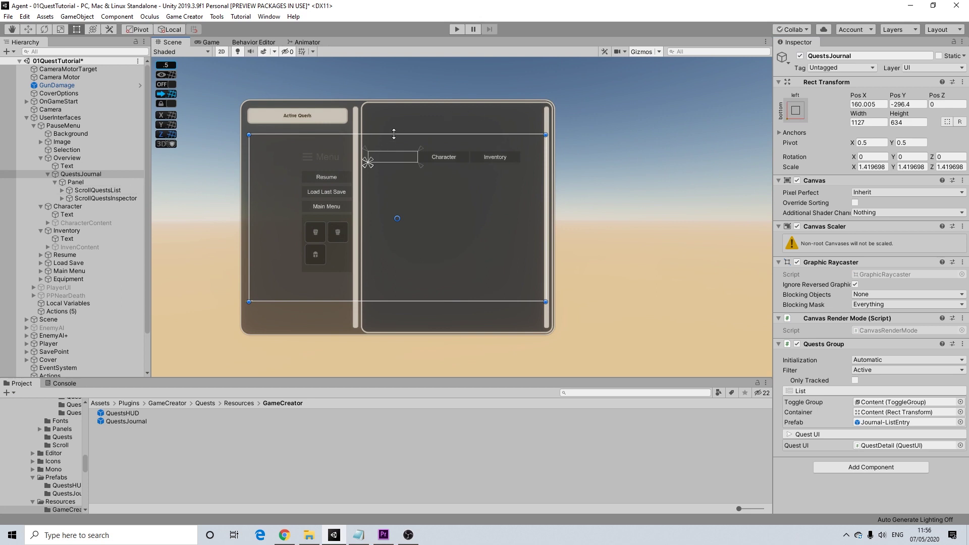
Shrink the QuestsJournal's Panel on all four sides to fit within the pause menu, with a height of about 404.
click(132, 182)
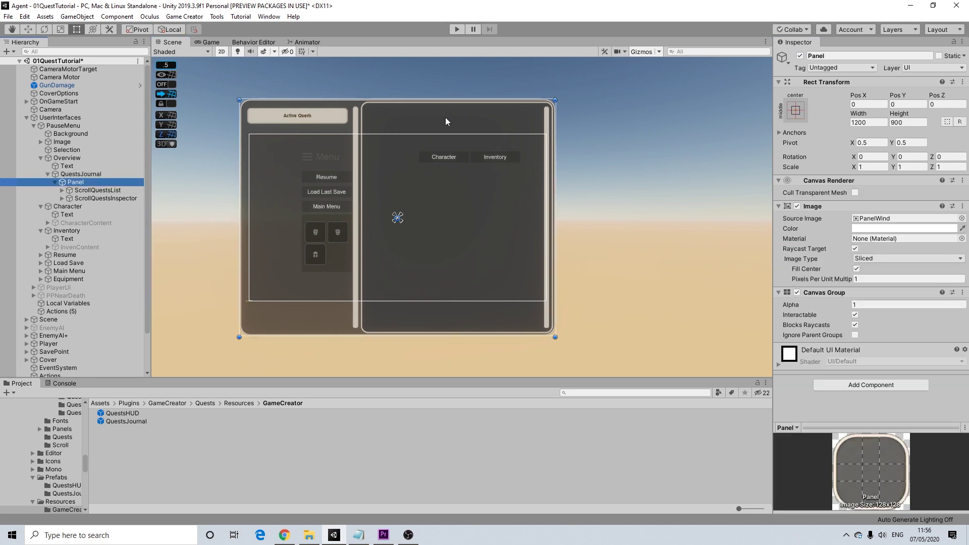
drag(419, 98, 426, 164)
drag(553, 212, 518, 217)
drag(416, 336, 436, 272)
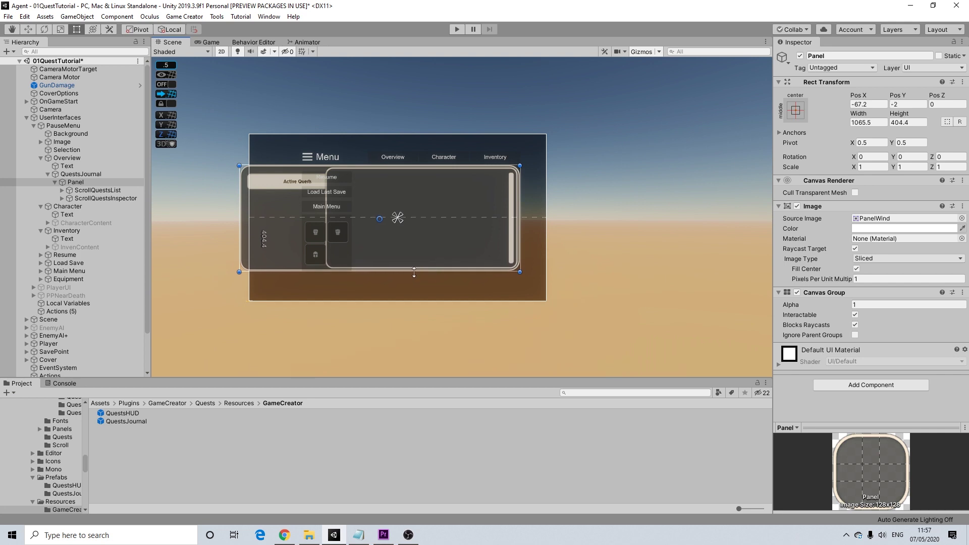
drag(241, 226, 294, 227)
Narrow ScrollQuestsInspector to a width of about 304 by moving its inner edge, and undo the extra resize.
click(330, 260)
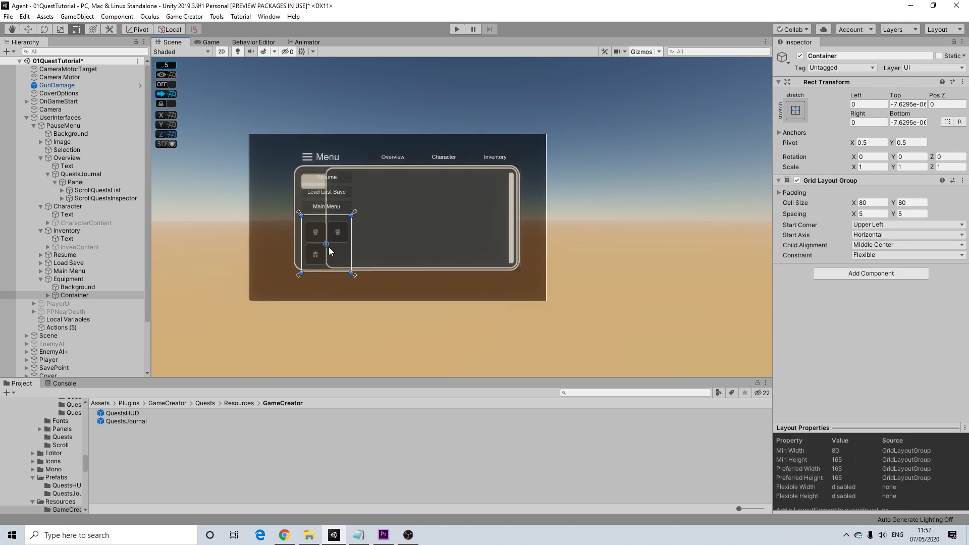
click(395, 191)
drag(328, 184, 440, 202)
drag(297, 208, 372, 207)
key(ctrl+z)
scroll(372, 207, up, 1)
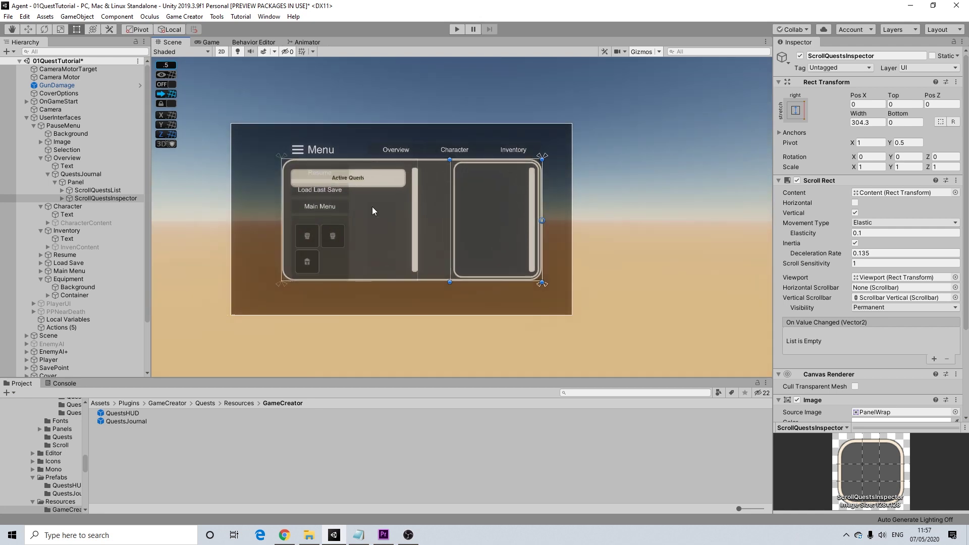
scroll(372, 207, up, 2)
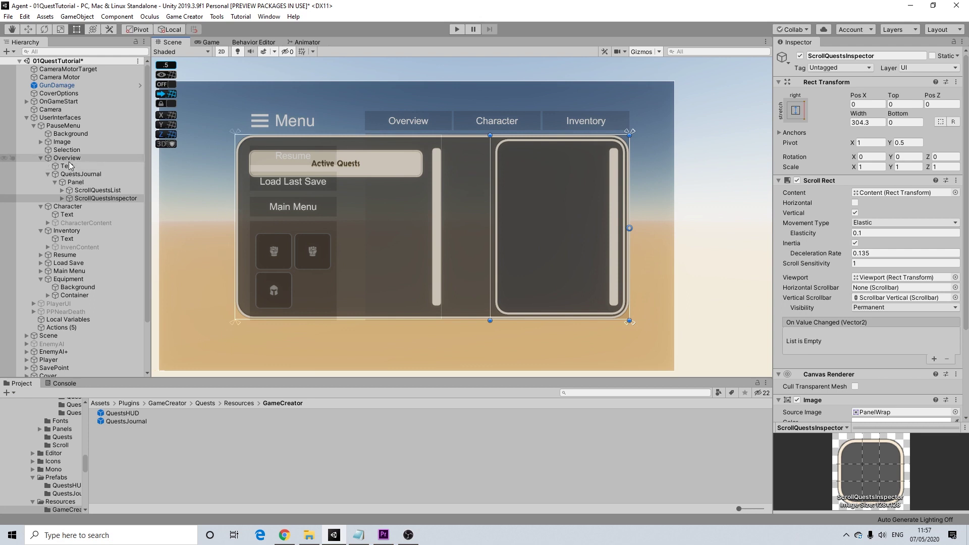
Narrow the QuestsJournal's Panel to a width of about 577, aligning its edge with the start of the Overview tab.
click(73, 174)
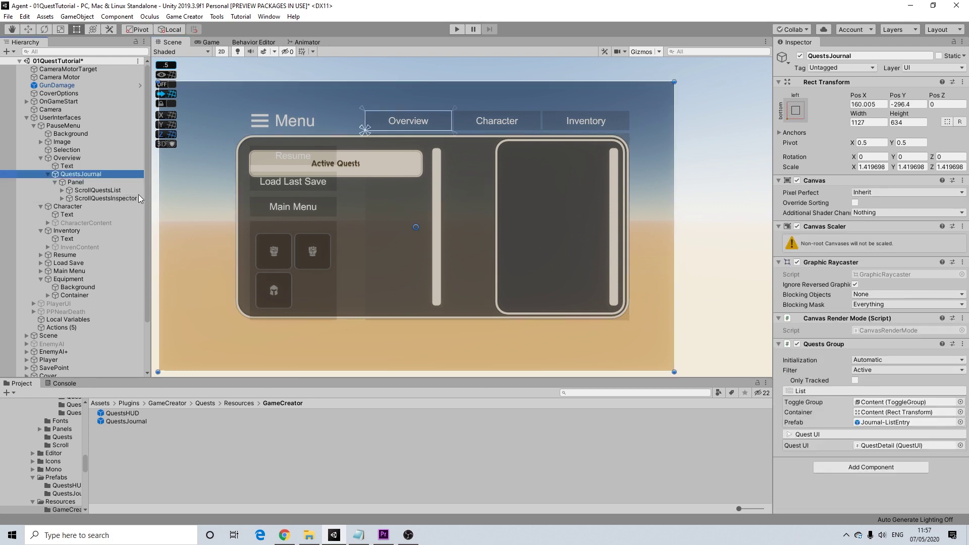
click(74, 183)
drag(237, 212, 365, 212)
Narrow ScrollQuestsList to a width of about 223 and widen ScrollQuestsInspector to about 353 so the two areas meet.
click(464, 197)
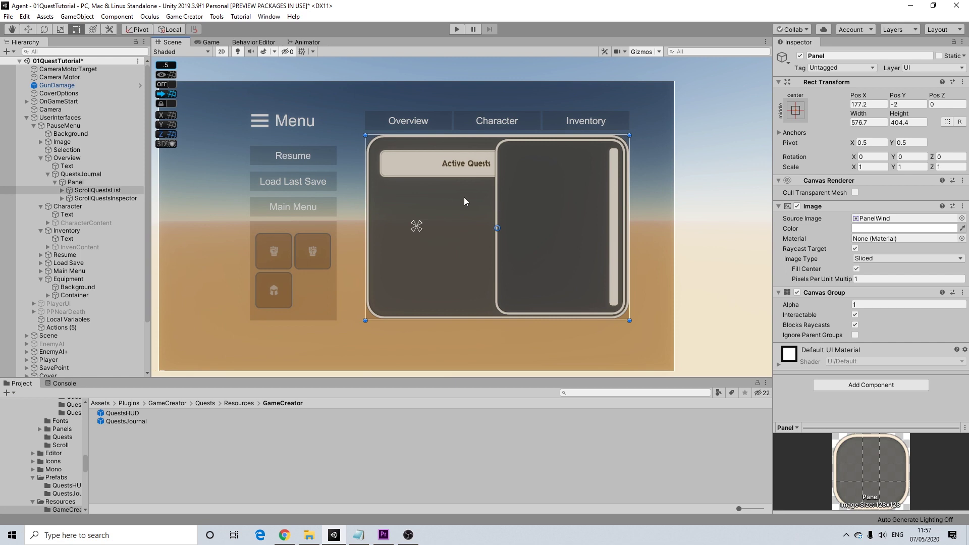
drag(550, 197, 467, 196)
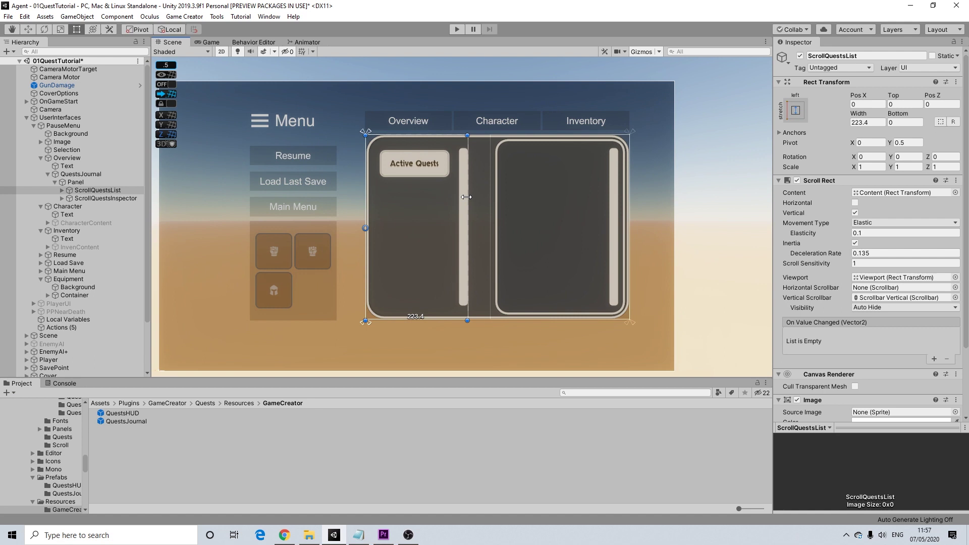
click(496, 202)
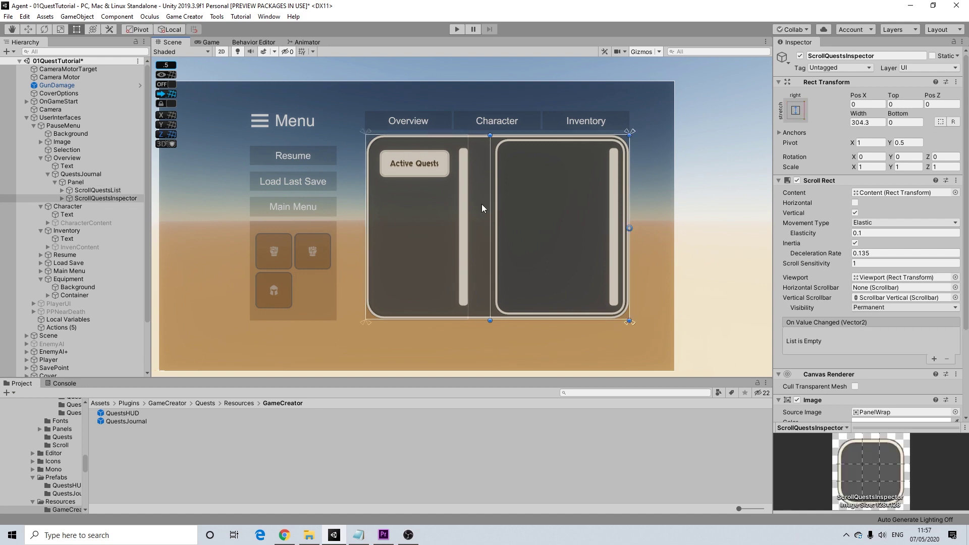
click(76, 183)
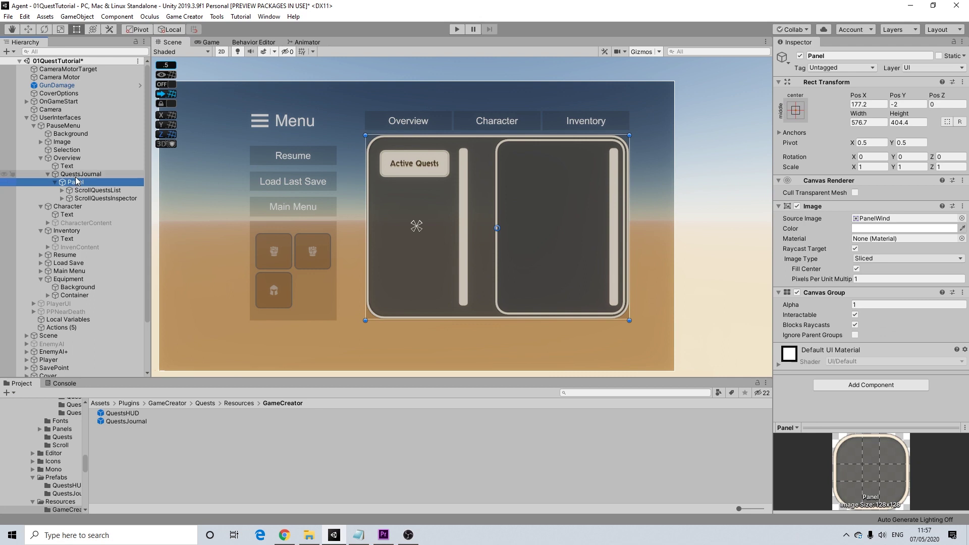
click(606, 210)
drag(490, 210, 467, 210)
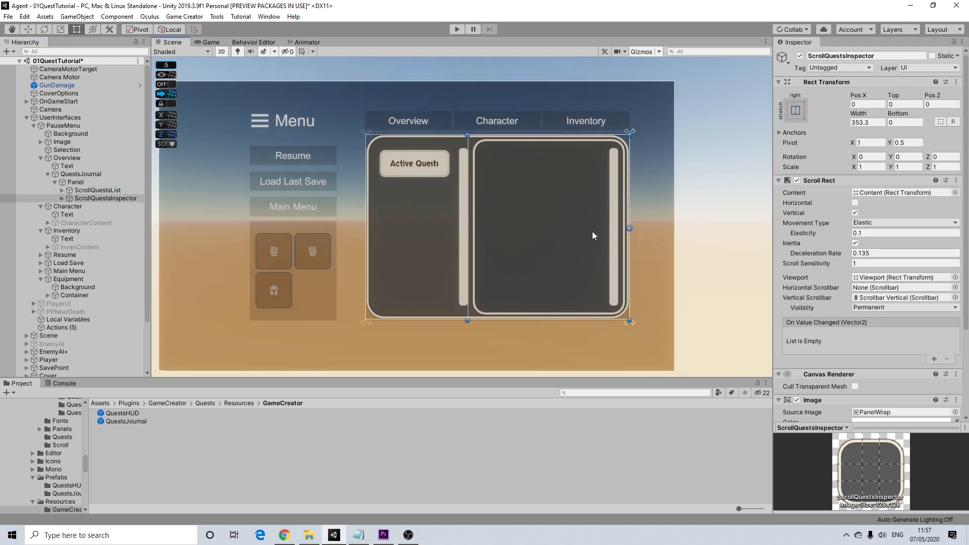
Extend the Panel's upper and lower edges slightly to a height of about 410 to cover the menu's content area.
scroll(593, 231, up, 2)
middle_drag(633, 237, 607, 244)
scroll(607, 243, up, 1)
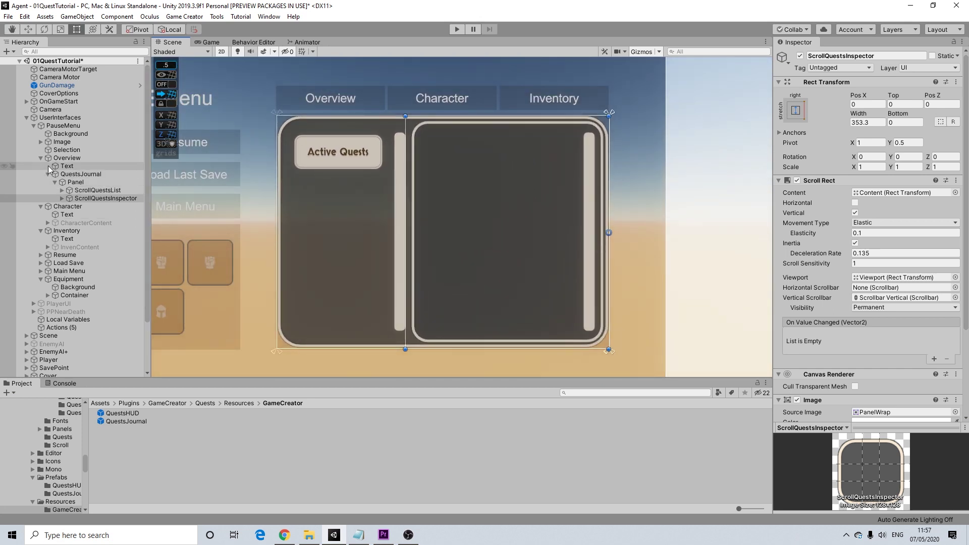
click(81, 126)
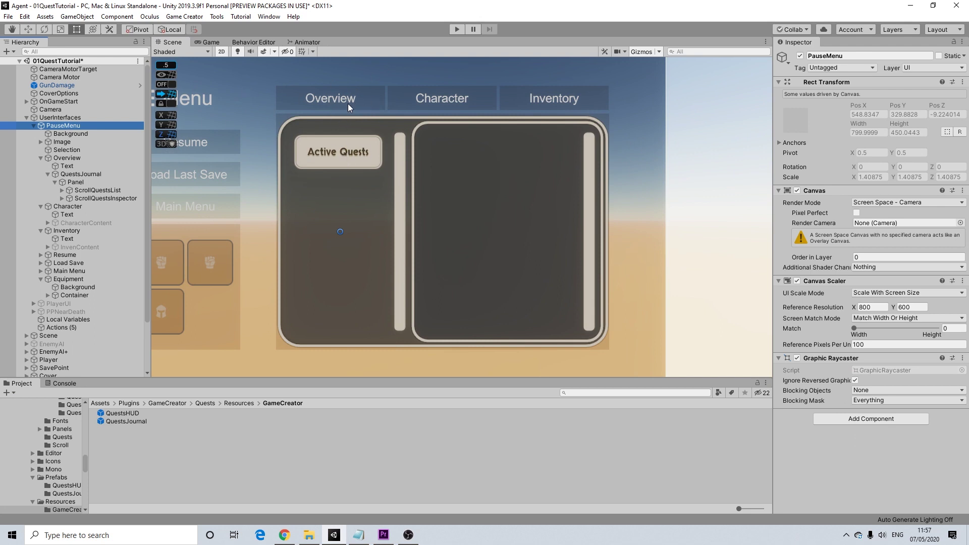
click(347, 119)
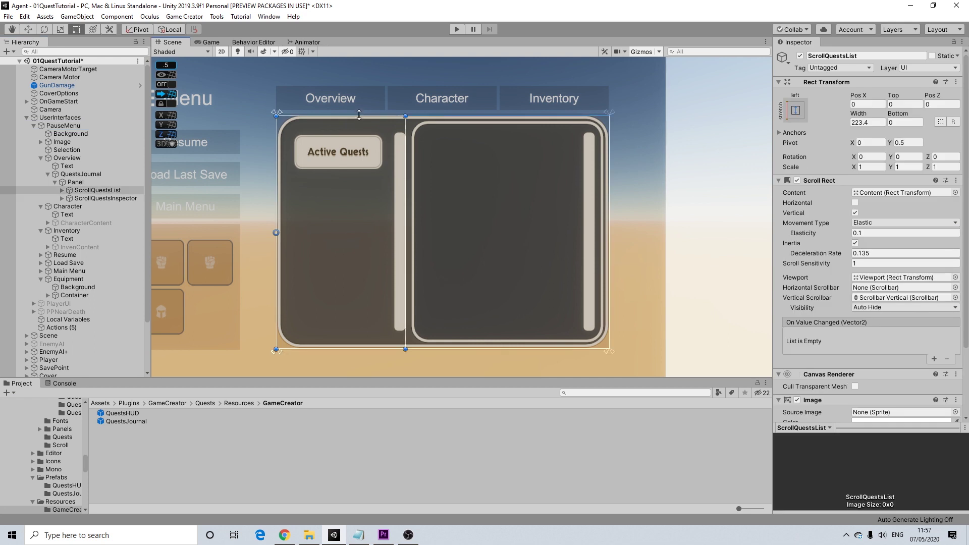
click(76, 182)
drag(416, 116, 416, 114)
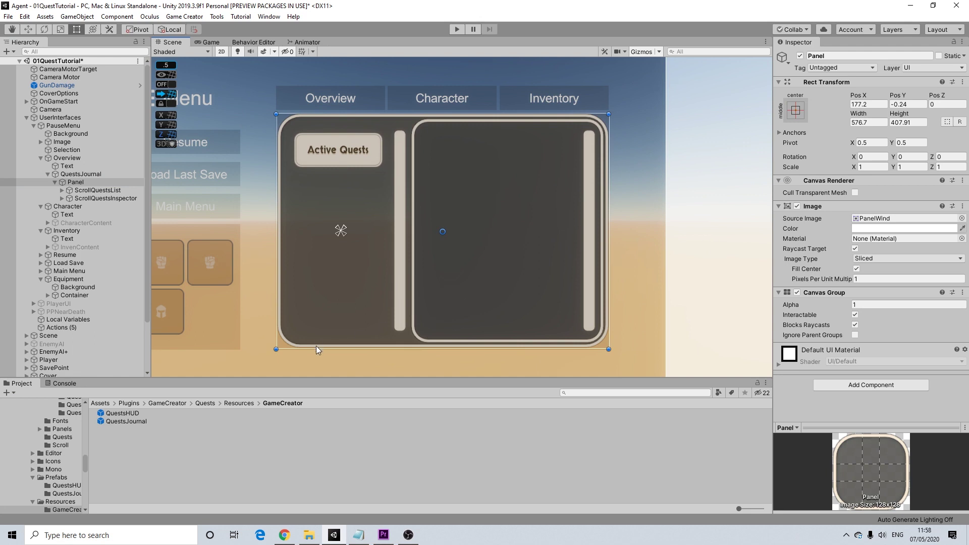
drag(317, 348, 318, 348)
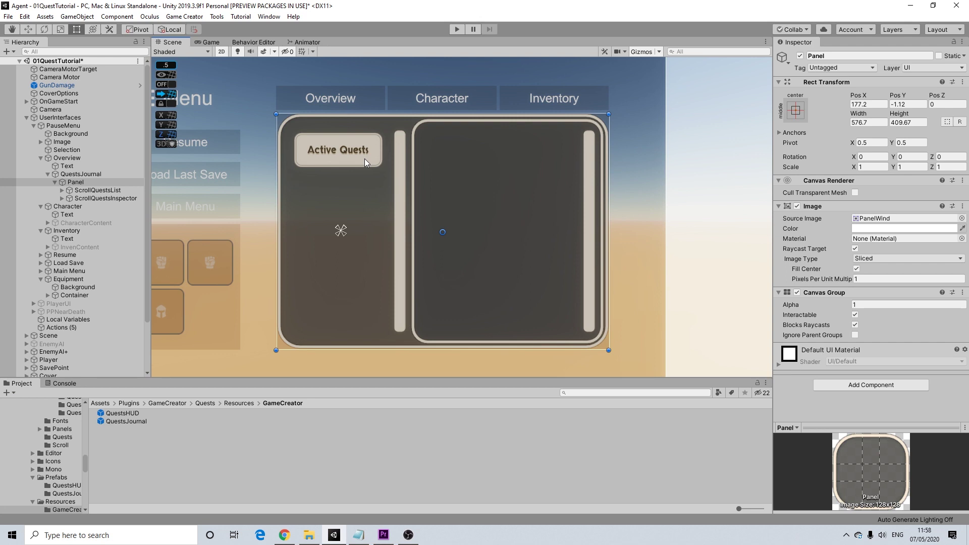
Set the Panel's source image to None and its image color's alpha to 0.
click(62, 190)
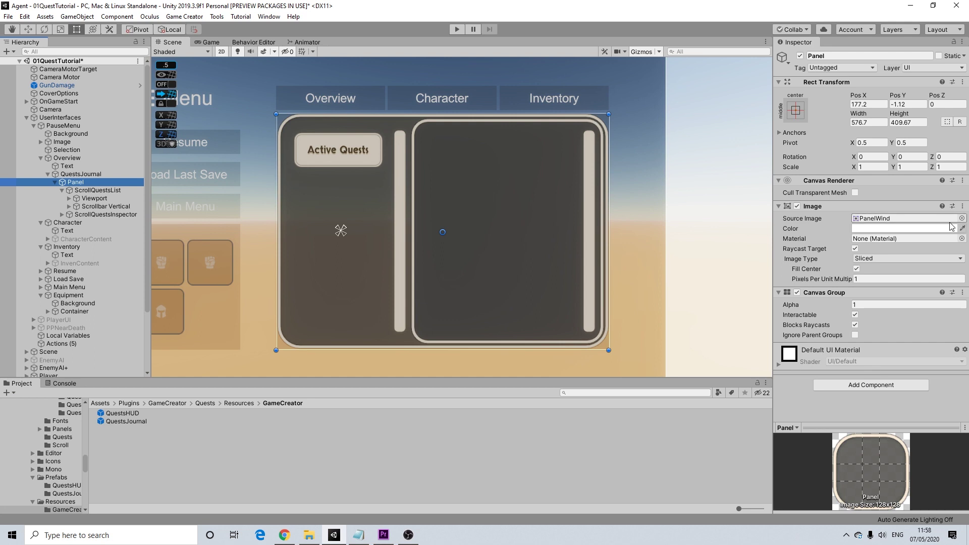
click(962, 219)
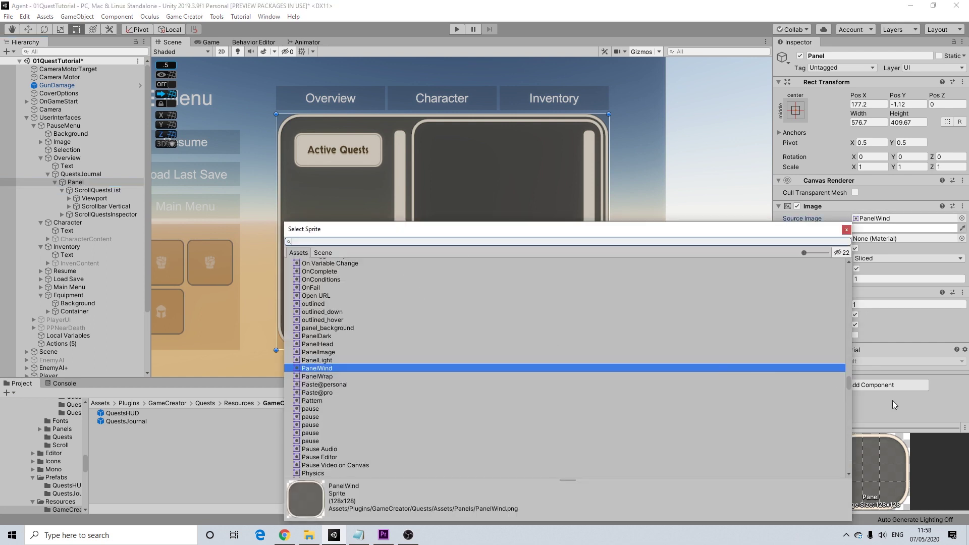
drag(852, 386, 864, 260)
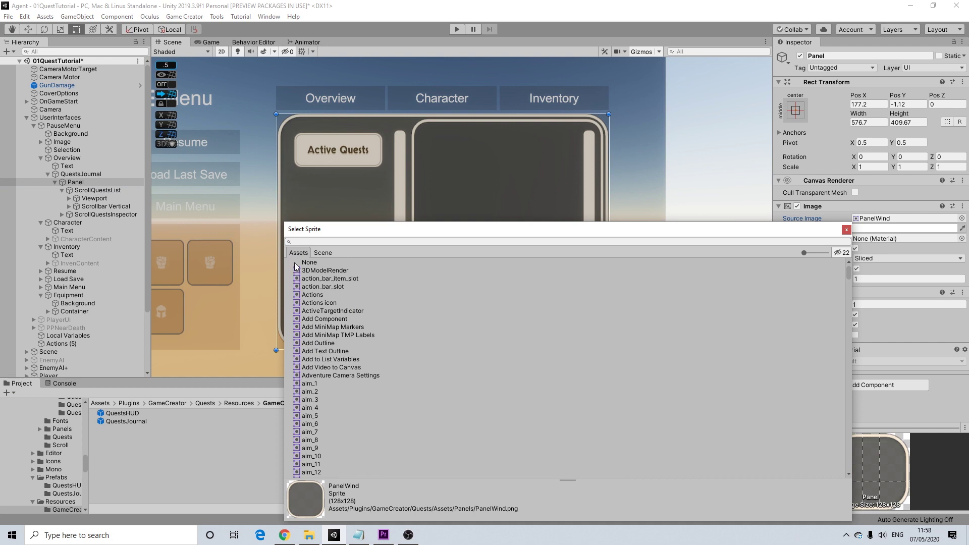
click(310, 263)
click(847, 229)
click(874, 228)
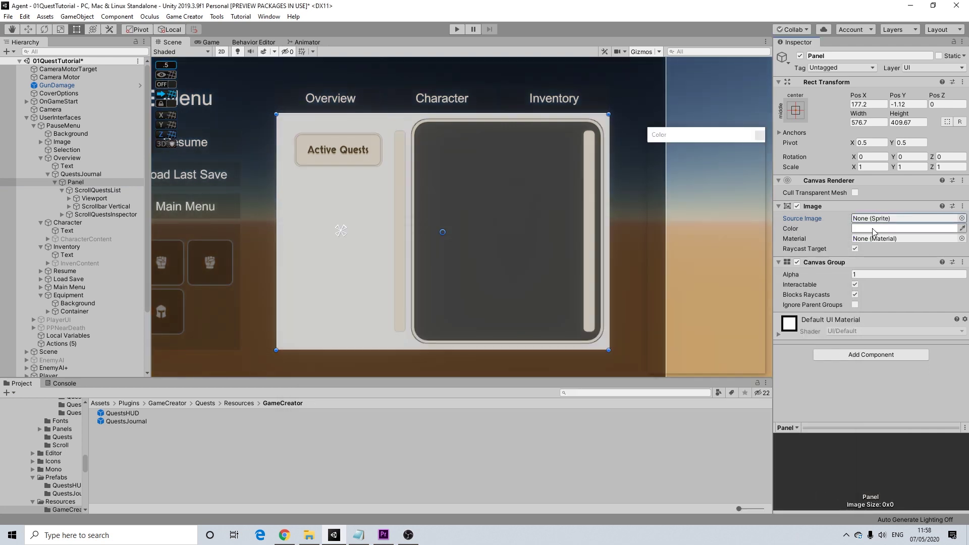
drag(718, 339, 495, 330)
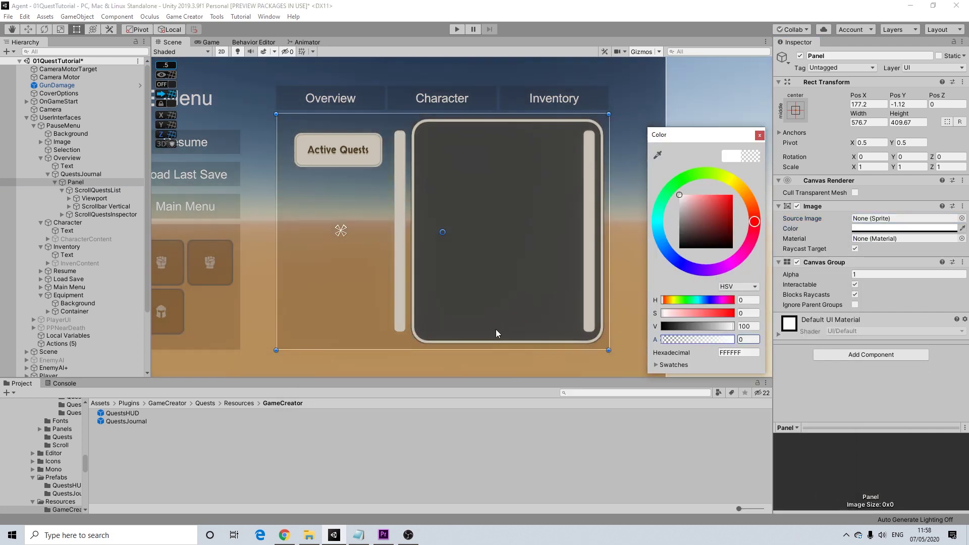
click(759, 136)
Set ScrollQuestsInspector's source image to None and its image color's alpha to 0.
click(538, 158)
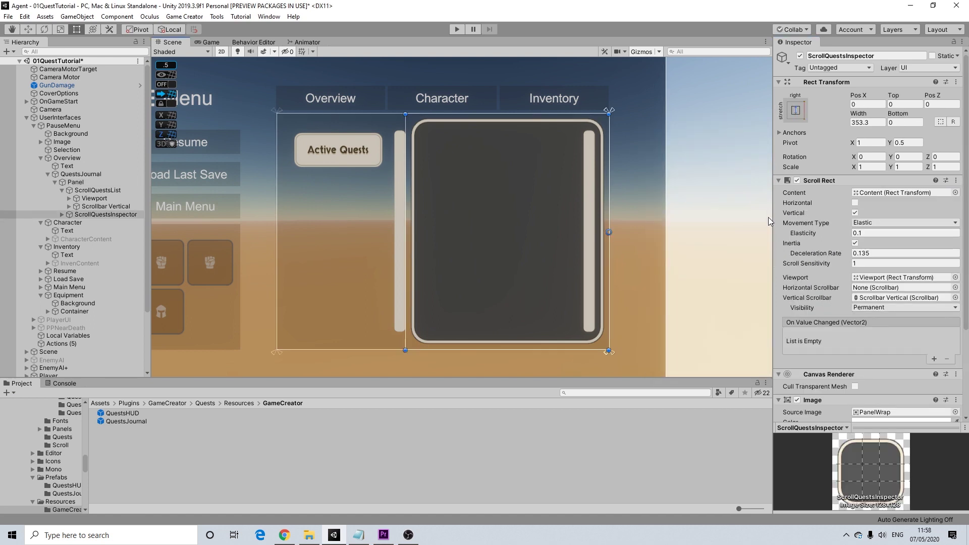
click(955, 412)
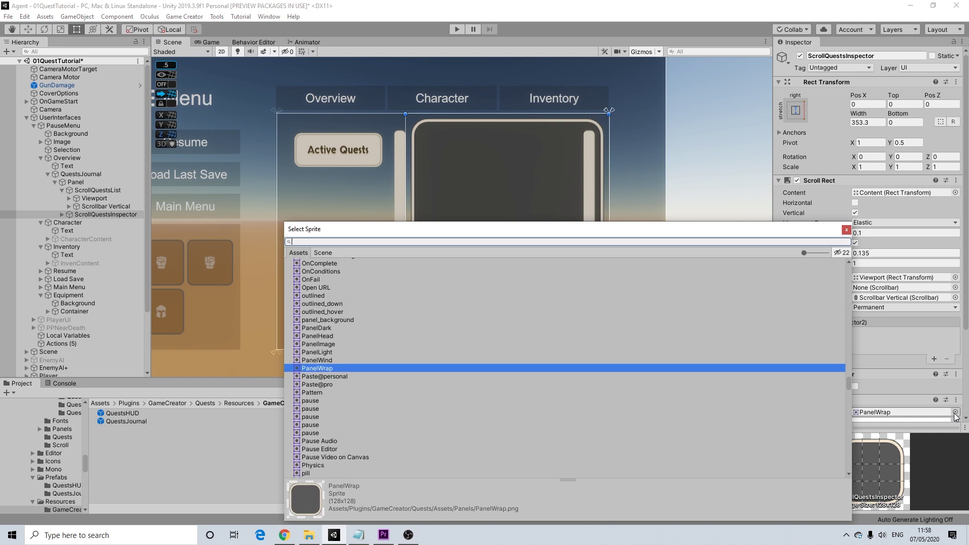
scroll(339, 283, up, 10)
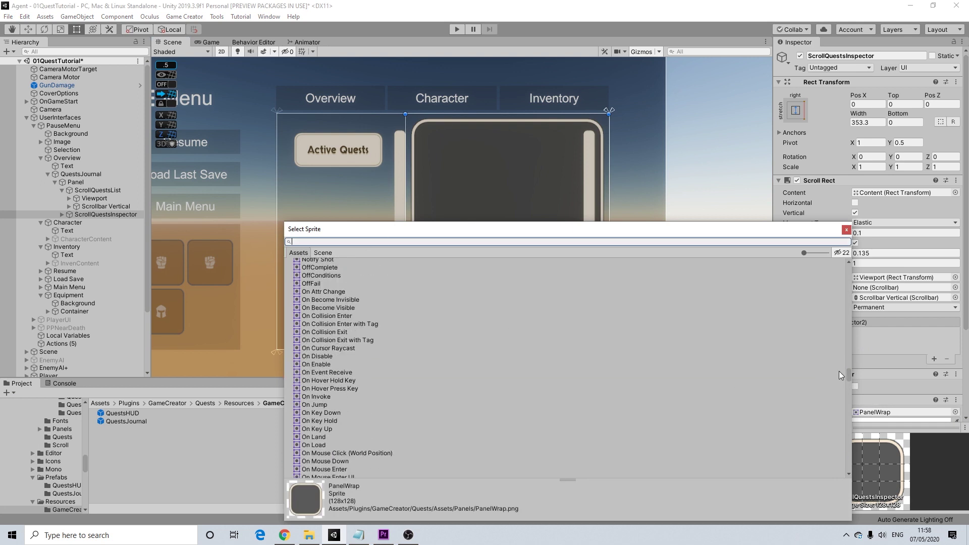
drag(847, 372, 862, 244)
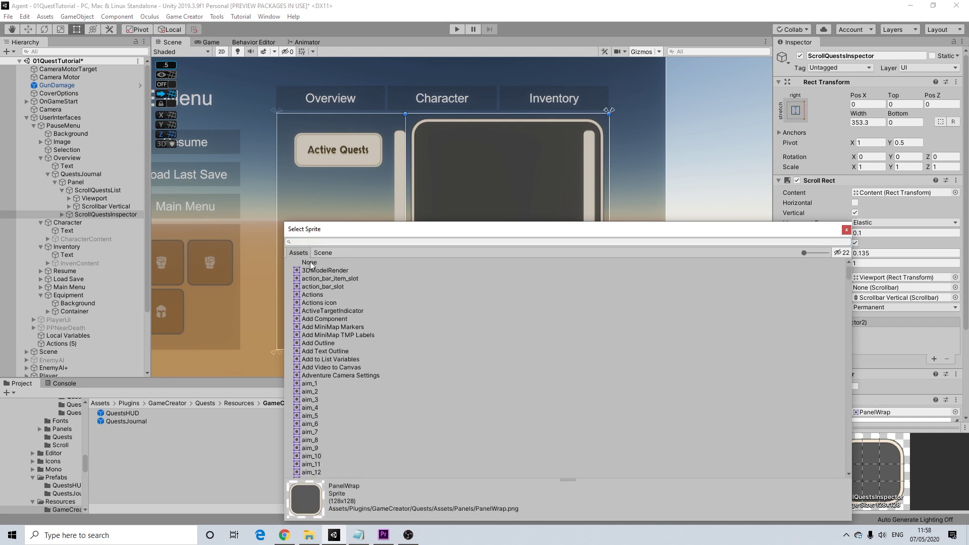
click(310, 262)
click(846, 230)
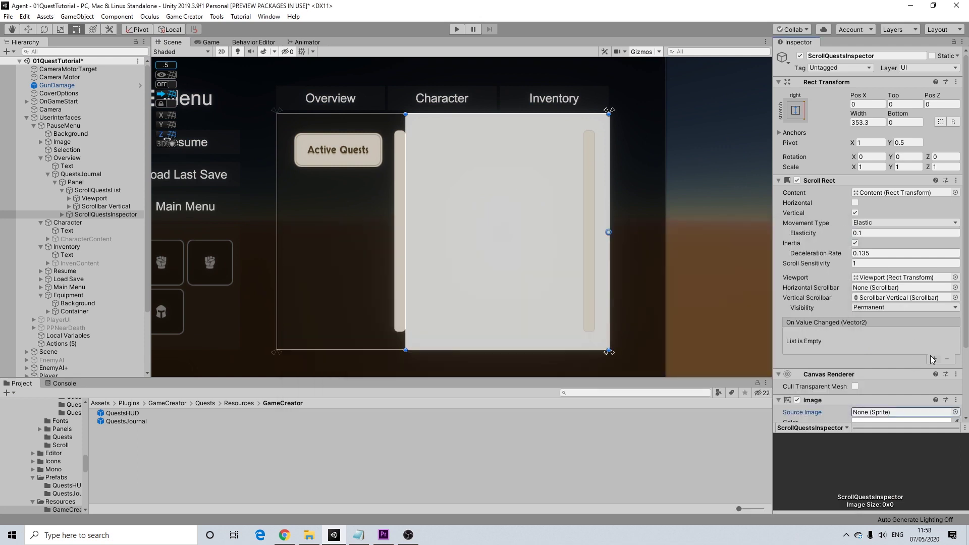
scroll(891, 409, down, 3)
click(901, 339)
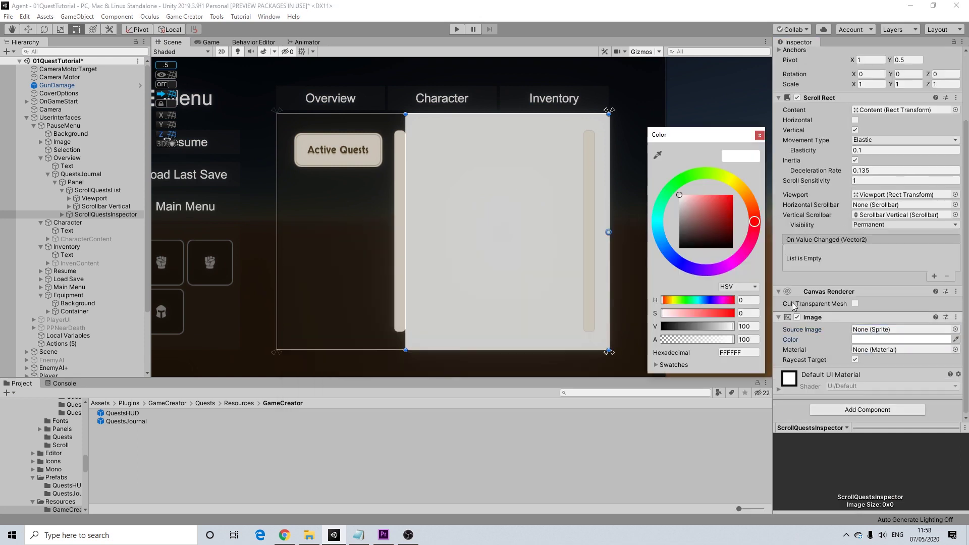
drag(699, 336, 661, 338)
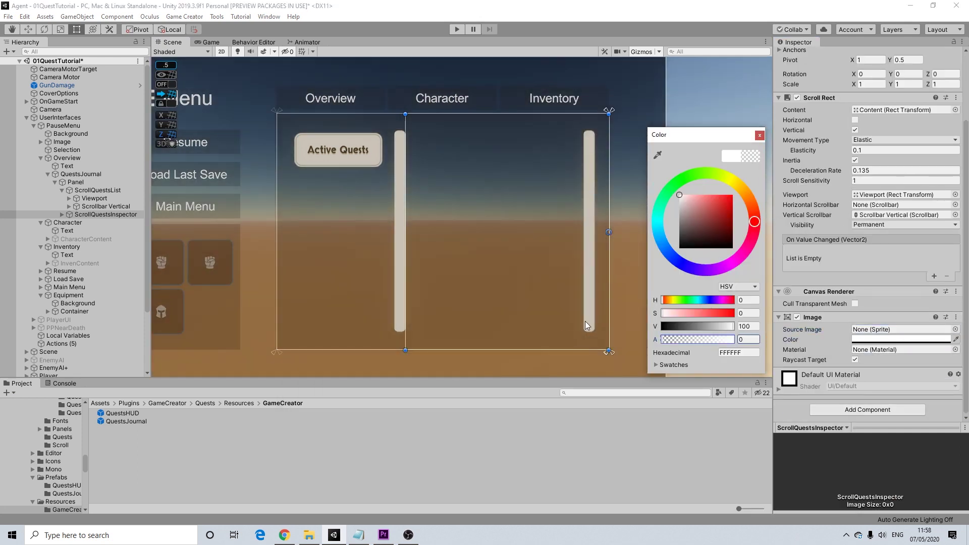
click(760, 134)
click(715, 132)
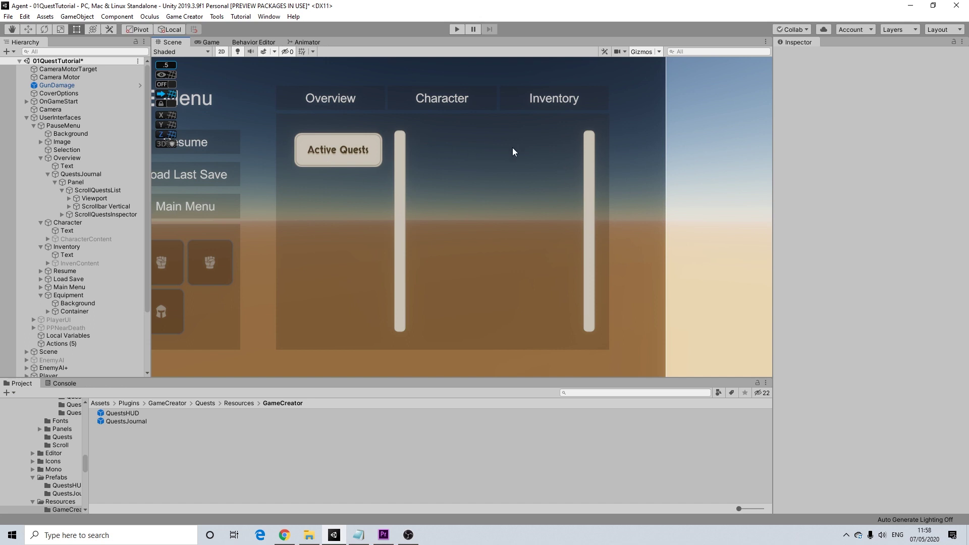
click(83, 174)
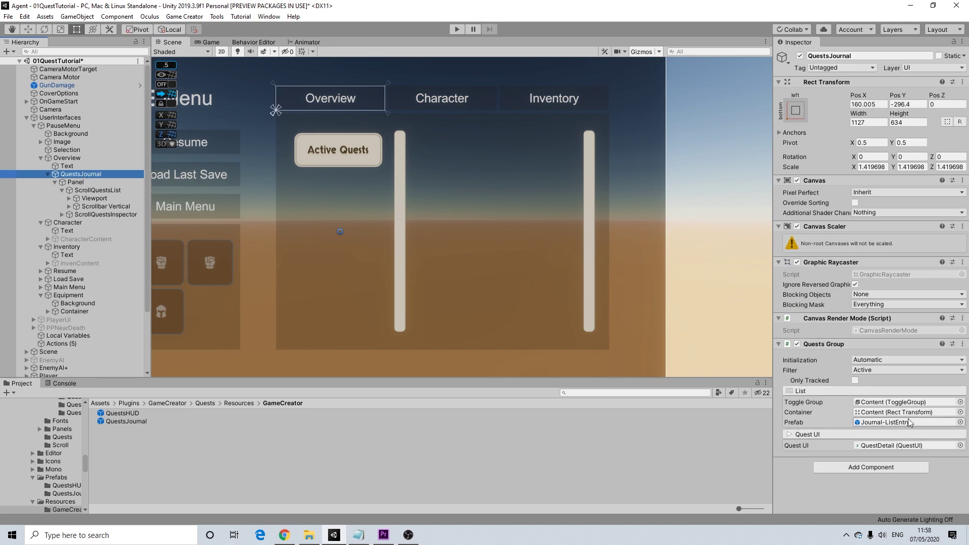
middle_drag(325, 208, 344, 216)
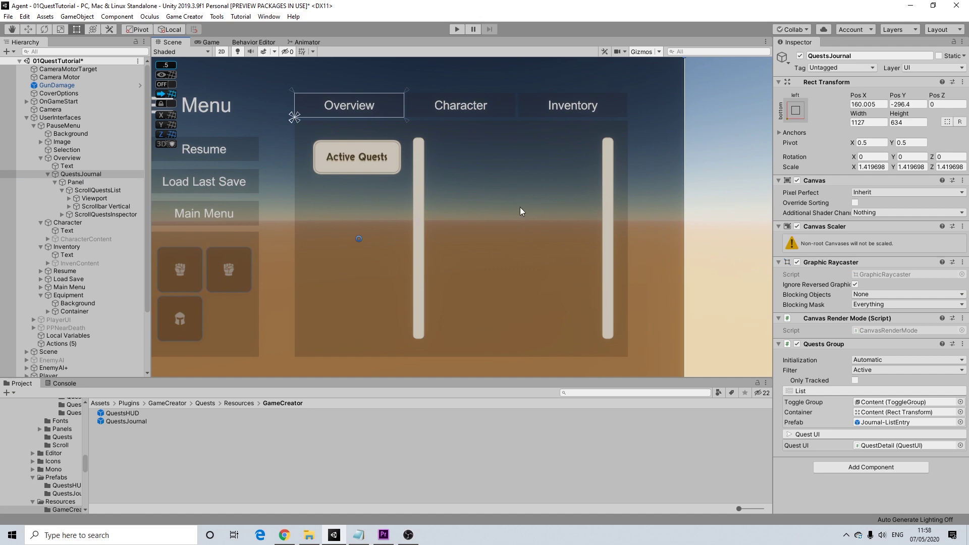
click(366, 207)
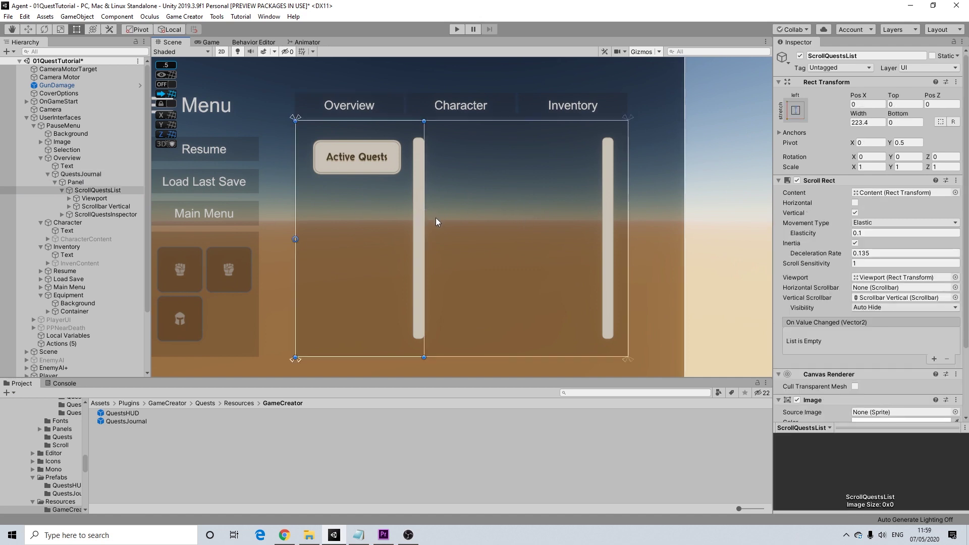
click(358, 165)
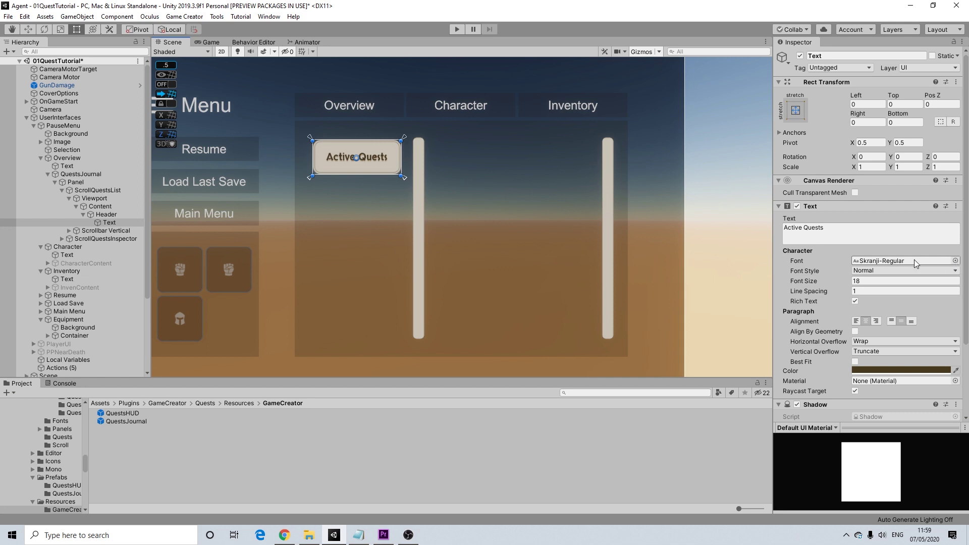
Browse the HONETi assets and open the flat_gui_elements/buttons_controls/regular_button folder.
drag(85, 459, 81, 425)
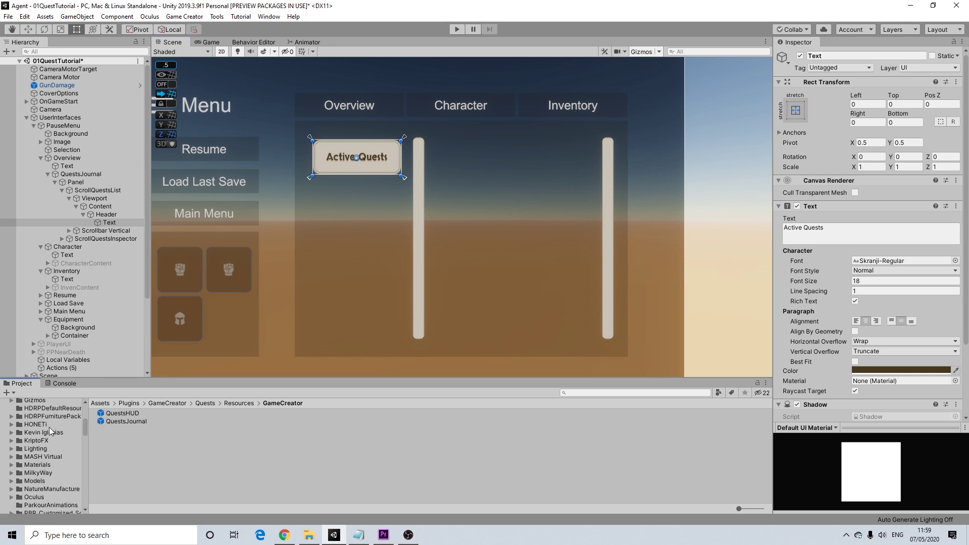
click(28, 425)
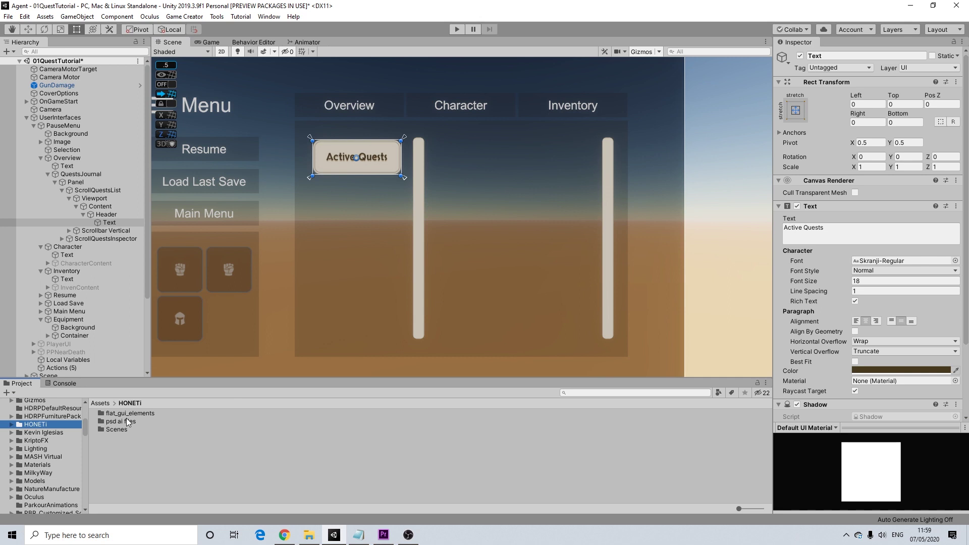
click(130, 415)
double_click(130, 422)
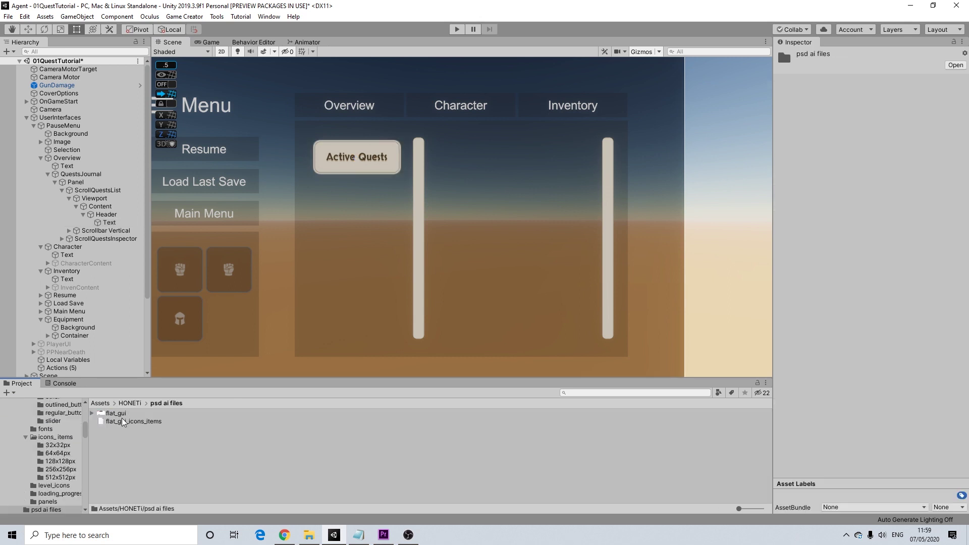
click(133, 405)
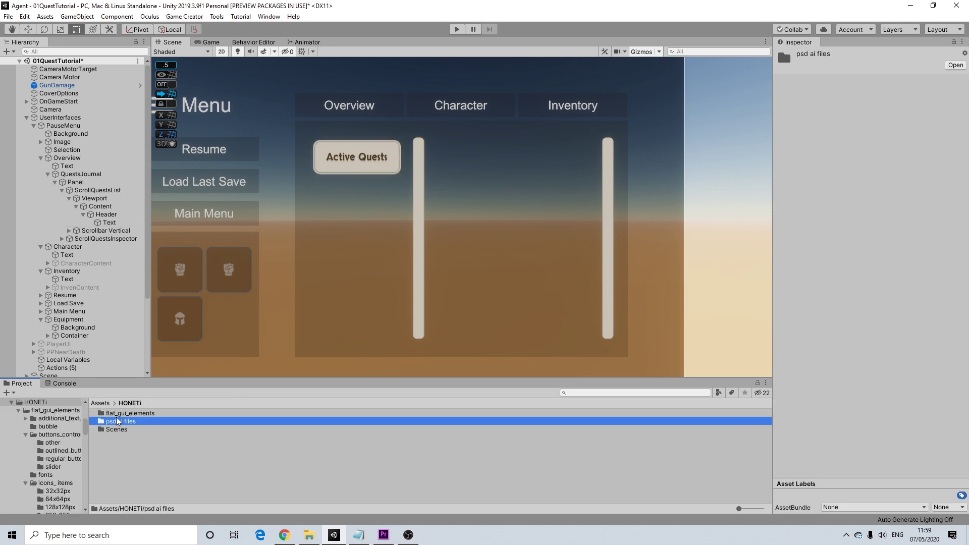
double_click(123, 414)
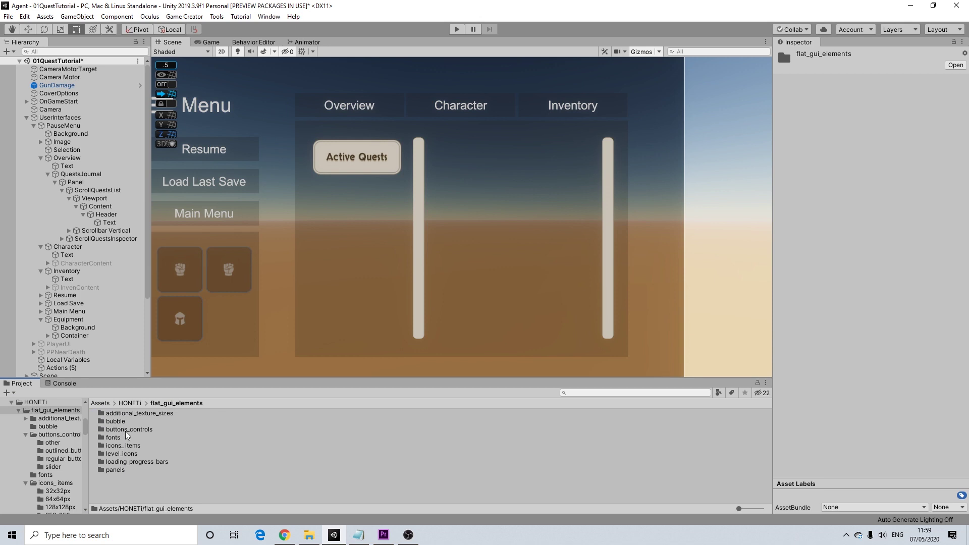
double_click(121, 470)
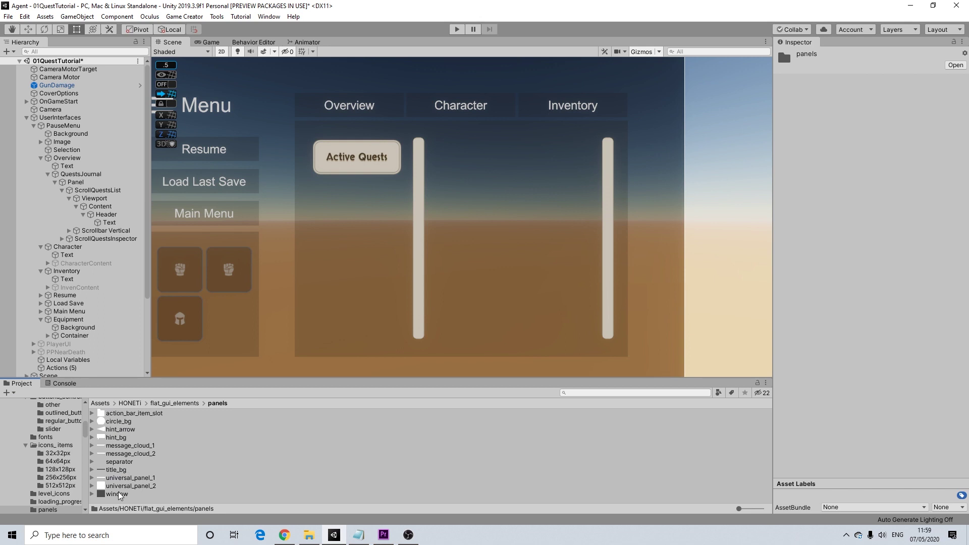
click(173, 404)
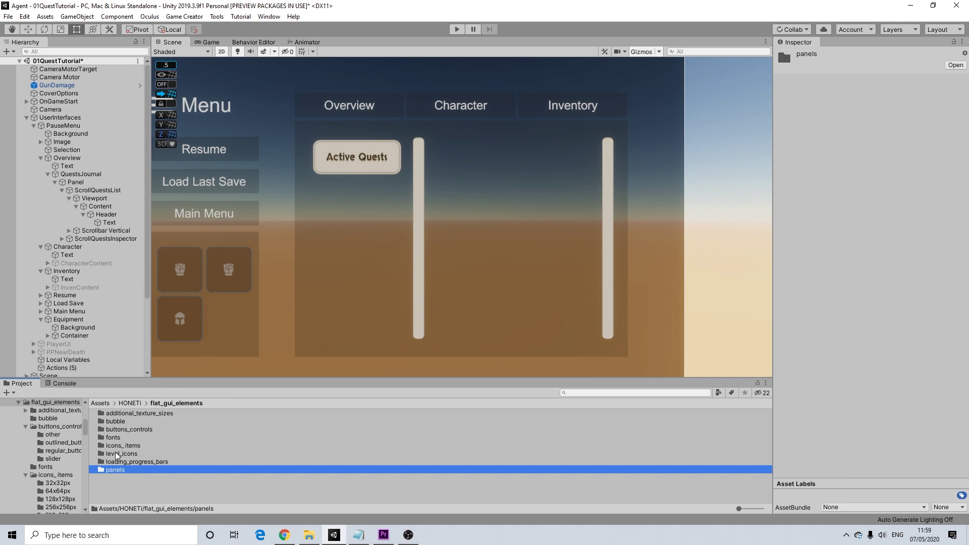
double_click(120, 430)
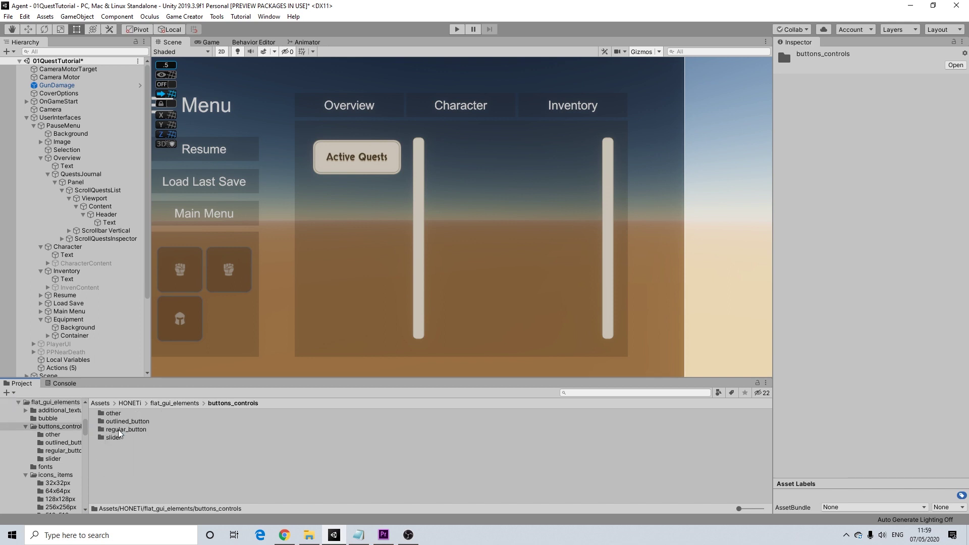
double_click(115, 430)
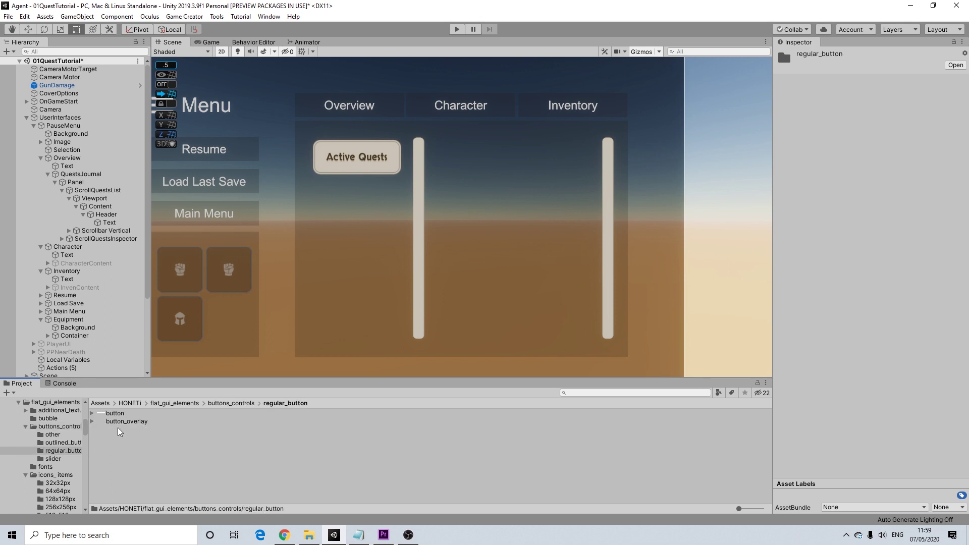
Set the source image of the Active Quests Header to the button sprite from the regular_button folder.
click(384, 171)
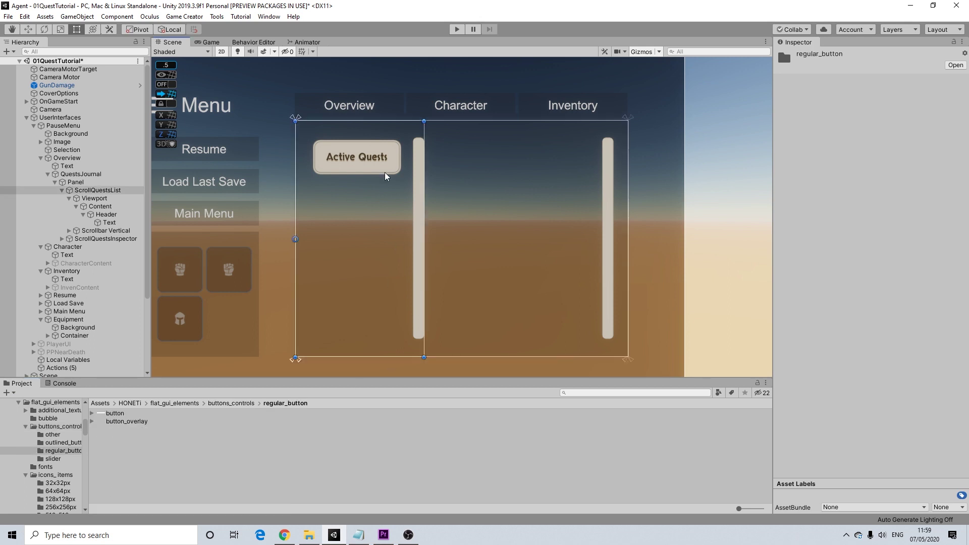
click(383, 168)
drag(116, 414, 105, 216)
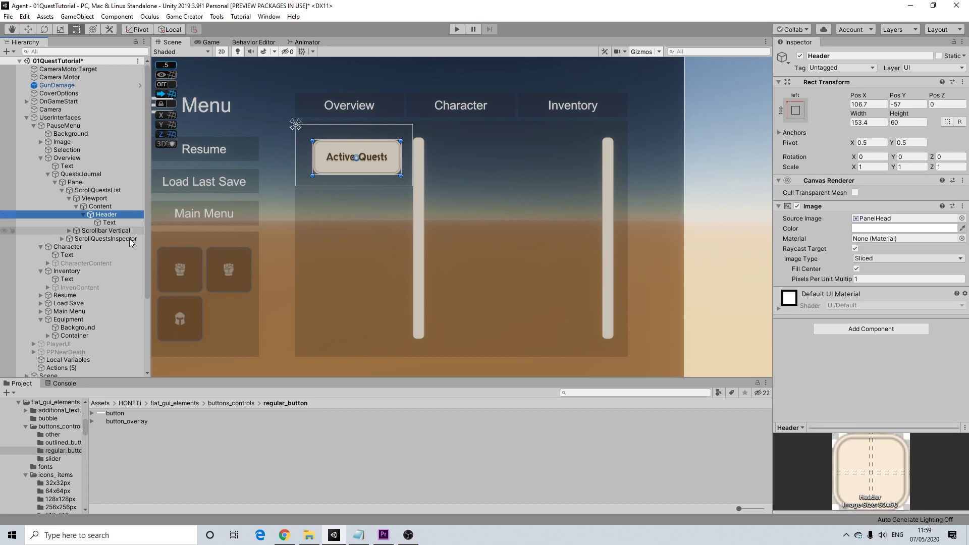
drag(114, 414, 892, 220)
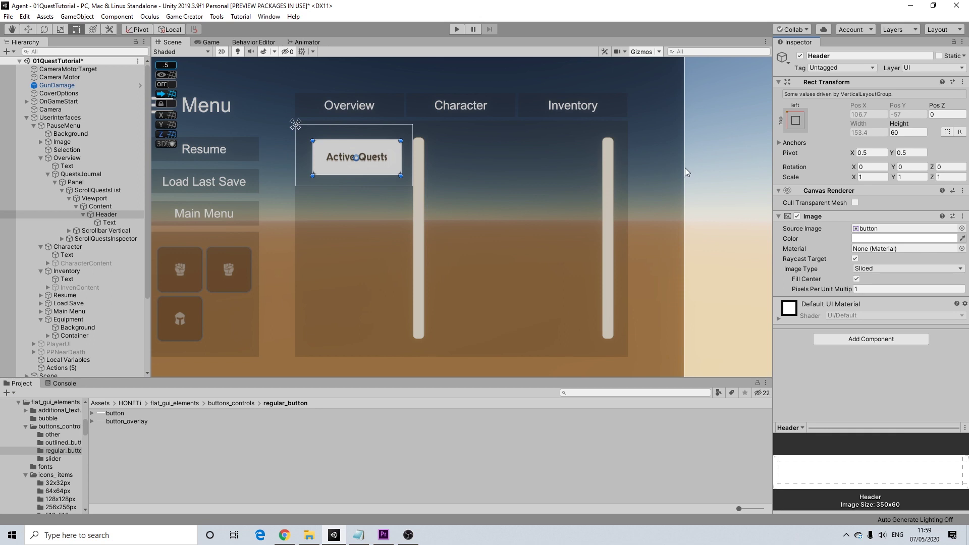
click(705, 199)
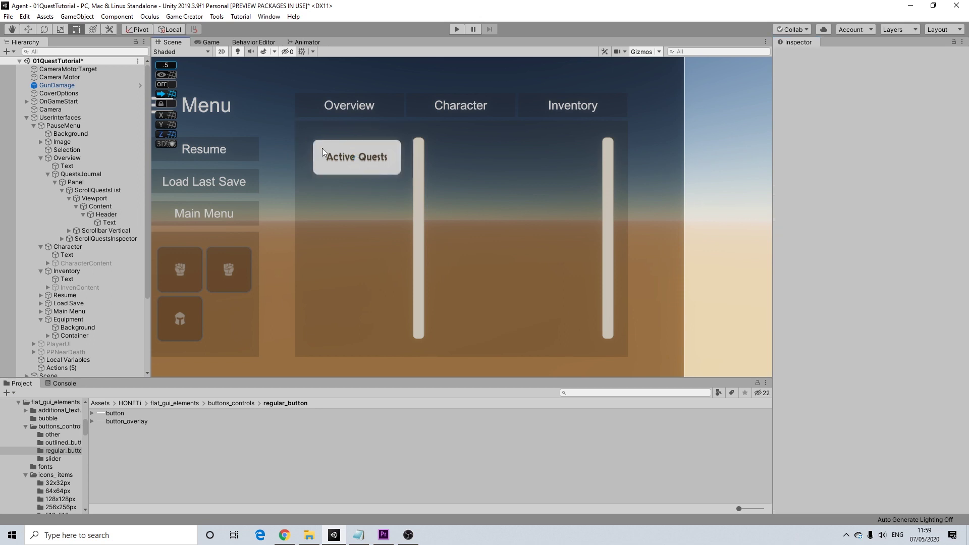
Remove the Shadow component from the Text object under the quest list's Header.
click(370, 158)
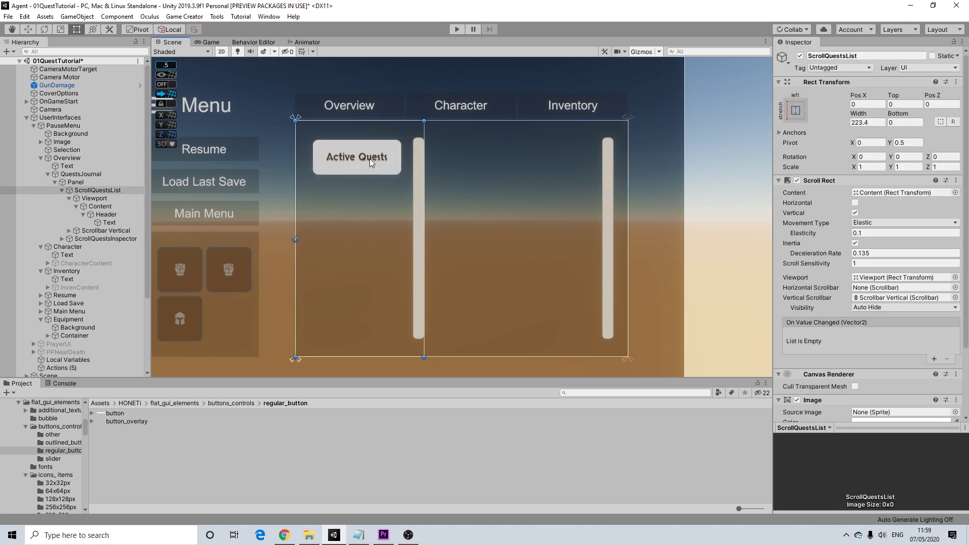
click(108, 222)
scroll(913, 331, down, 3)
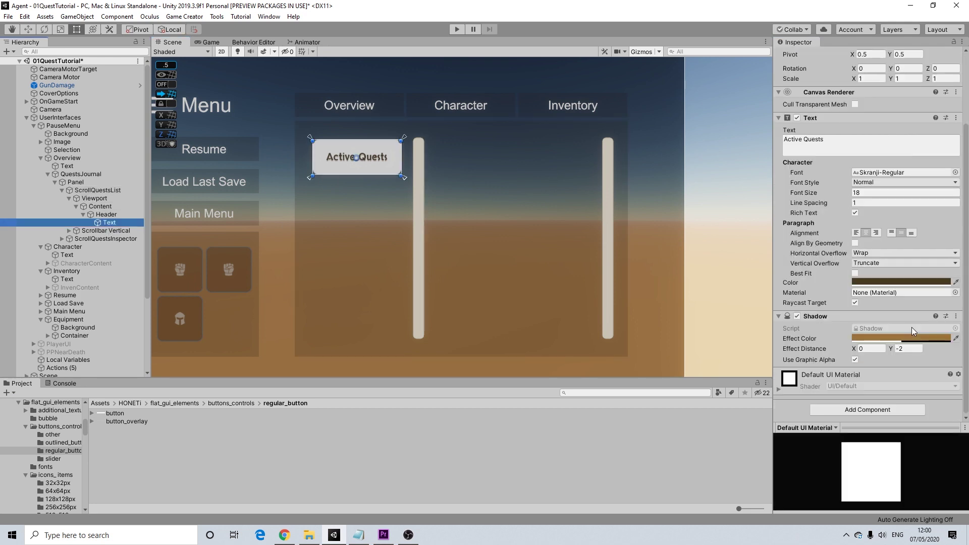
click(956, 317)
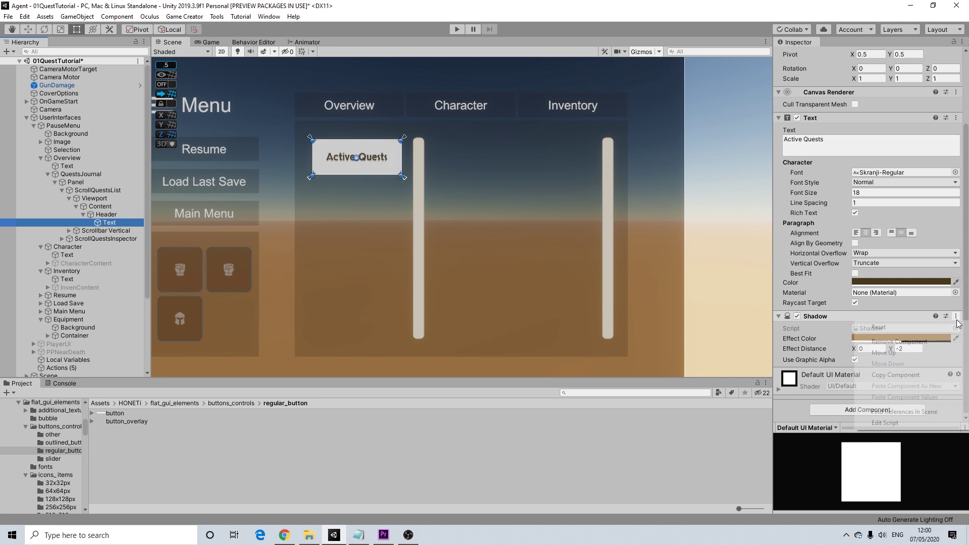
click(888, 338)
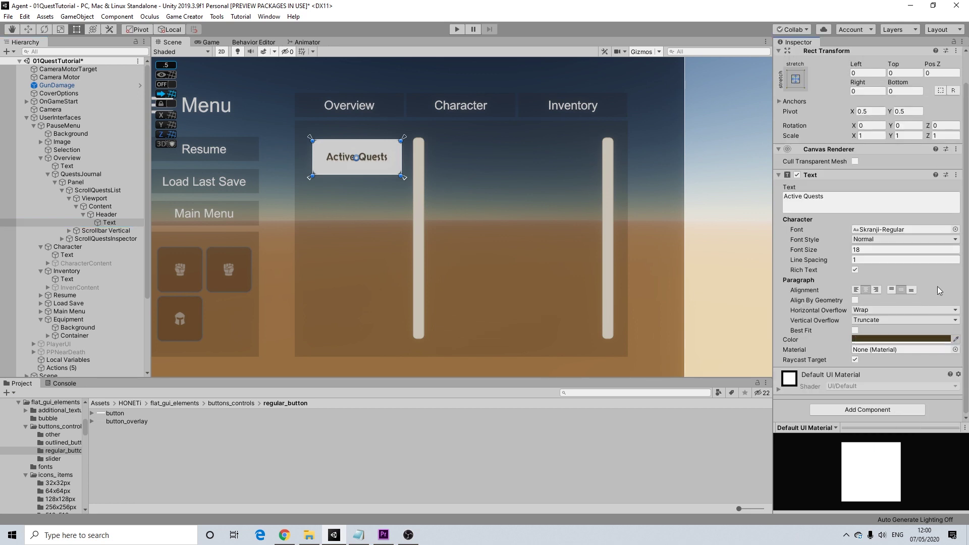
Set the header text's font to Exo-SemiBold.
click(955, 229)
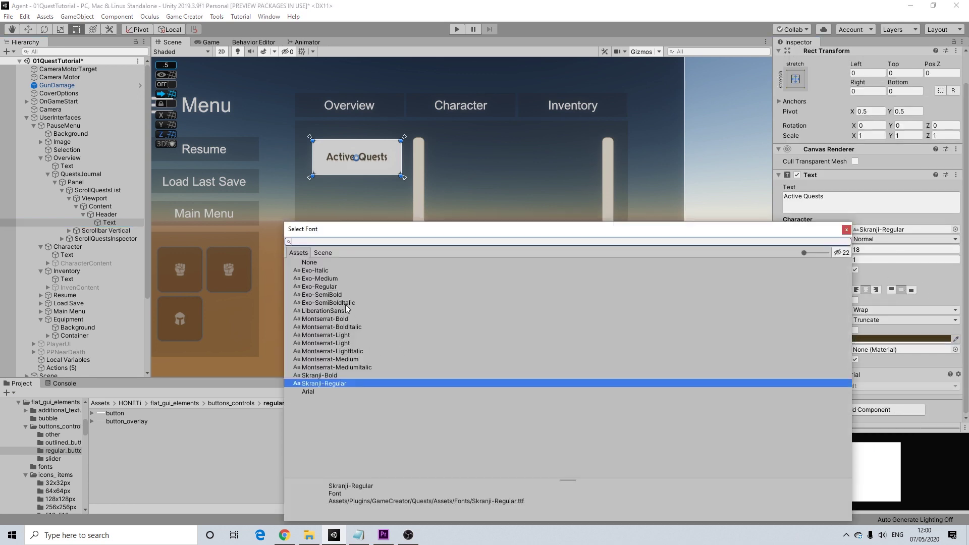
click(322, 287)
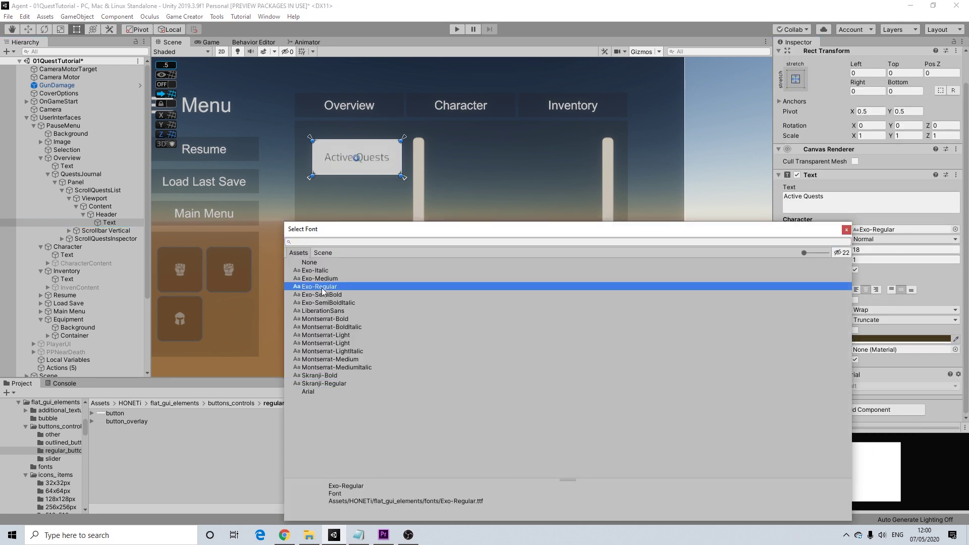
click(347, 295)
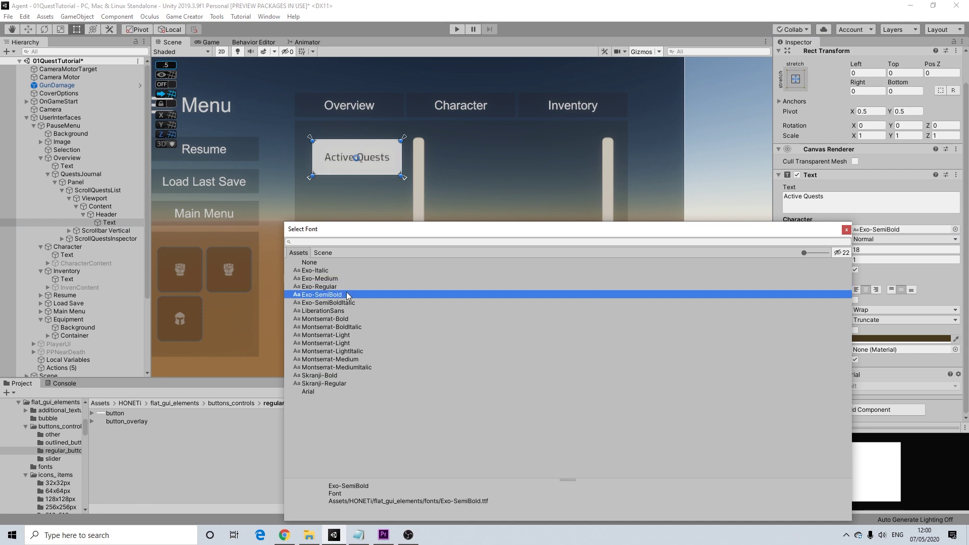
click(847, 230)
Change the header text to "Active Missions" and set its color to dark grey 292929.
drag(839, 202, 805, 199)
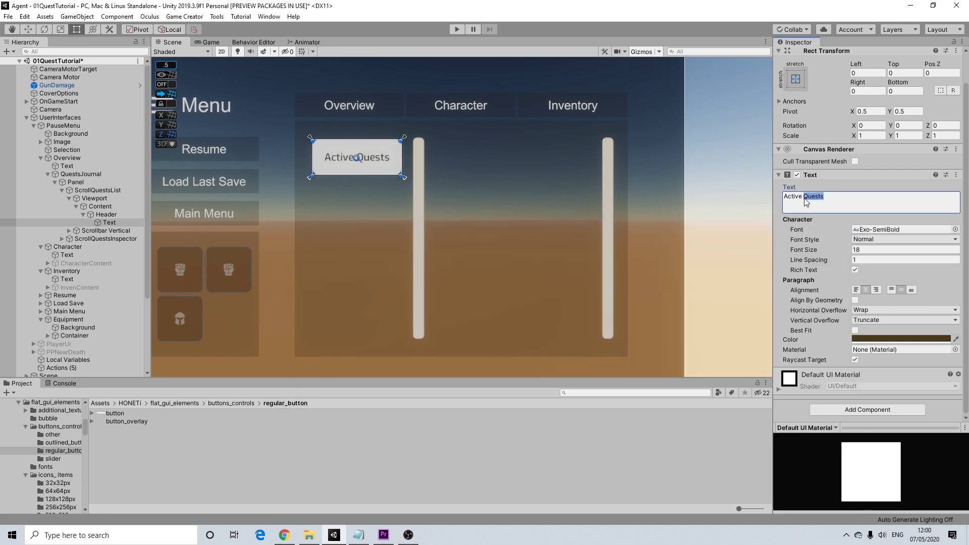
text(Missions)
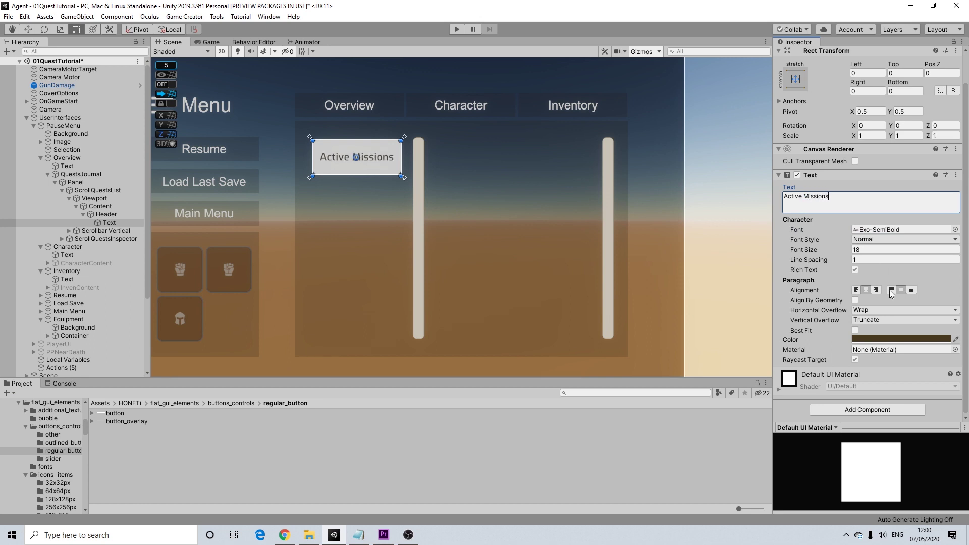
click(901, 339)
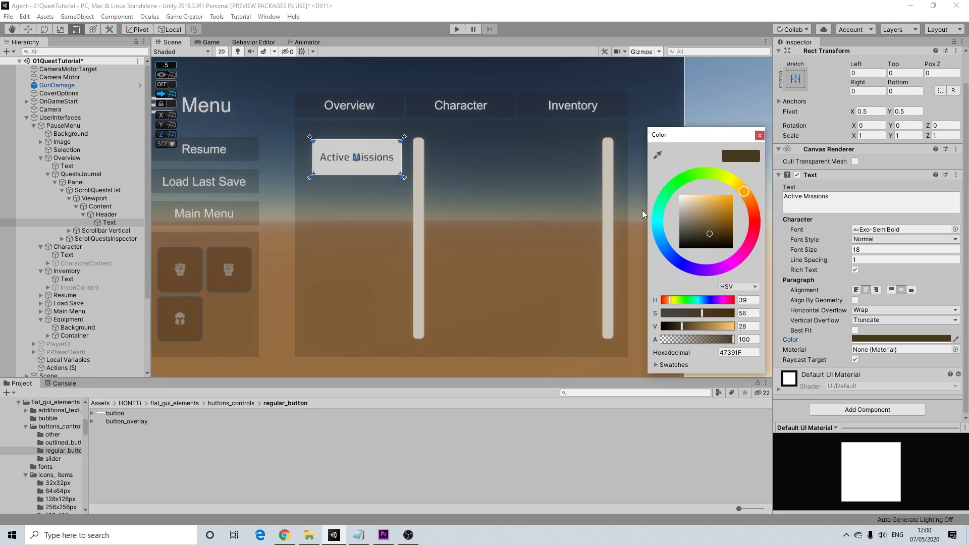
drag(701, 237, 652, 240)
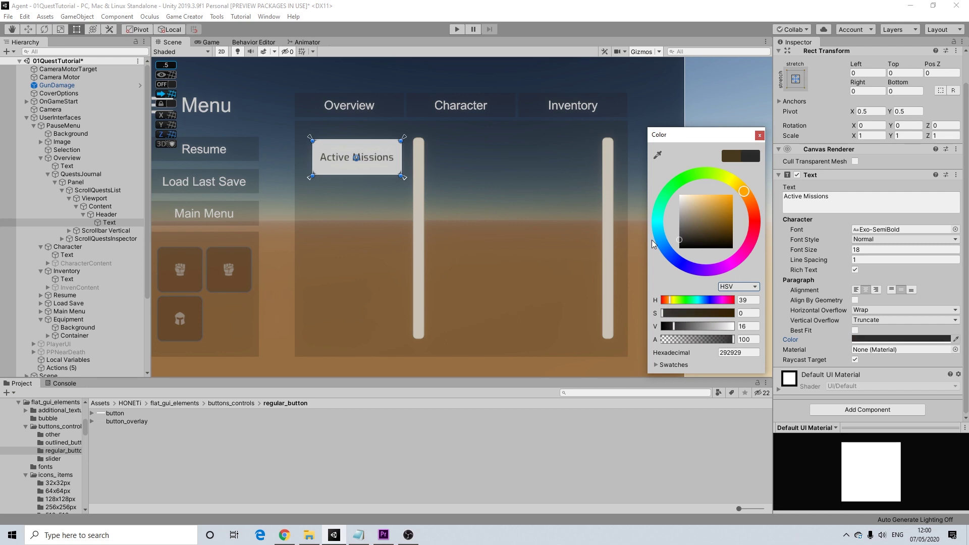
click(760, 136)
click(711, 167)
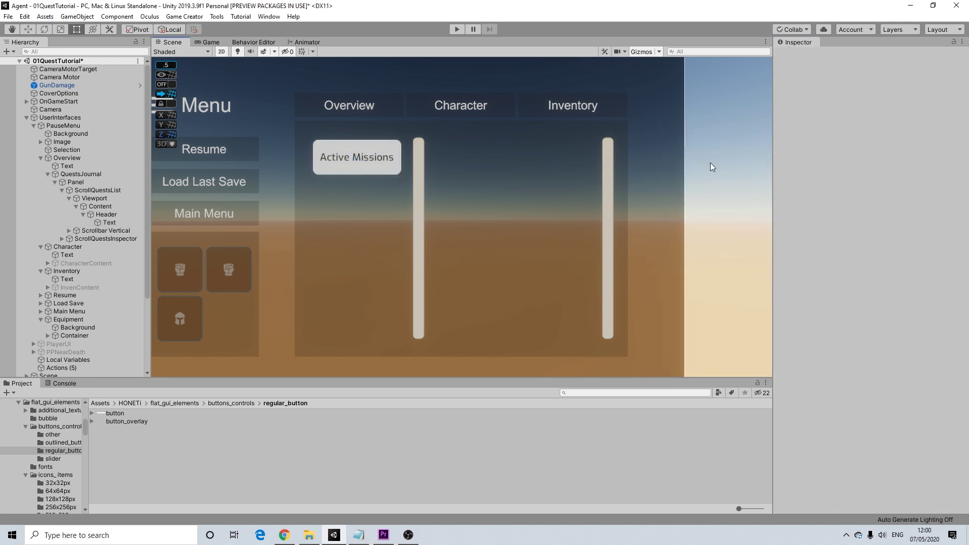
Set the source image of the Handle in ScrollQuestsList's vertical scrollbar to the button sprite.
click(347, 169)
click(346, 169)
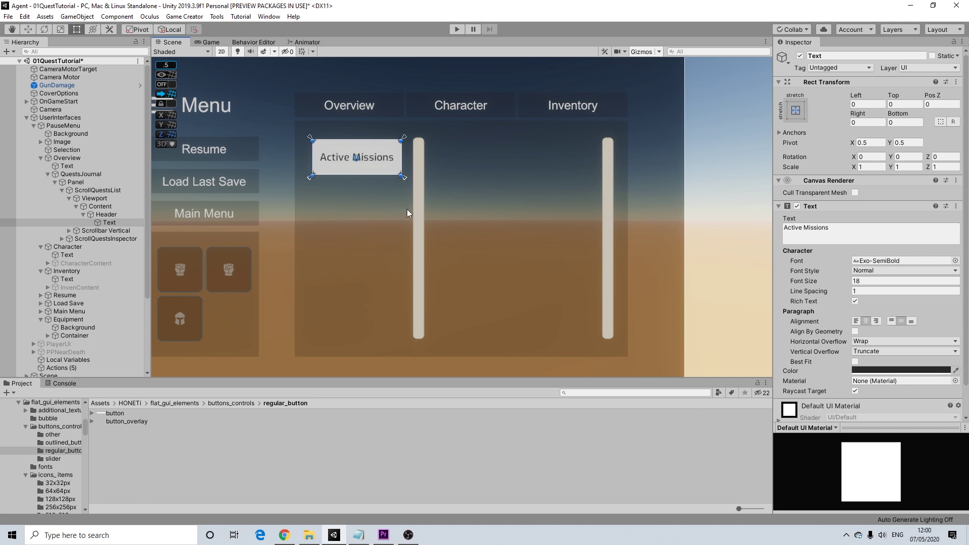
click(424, 202)
click(419, 202)
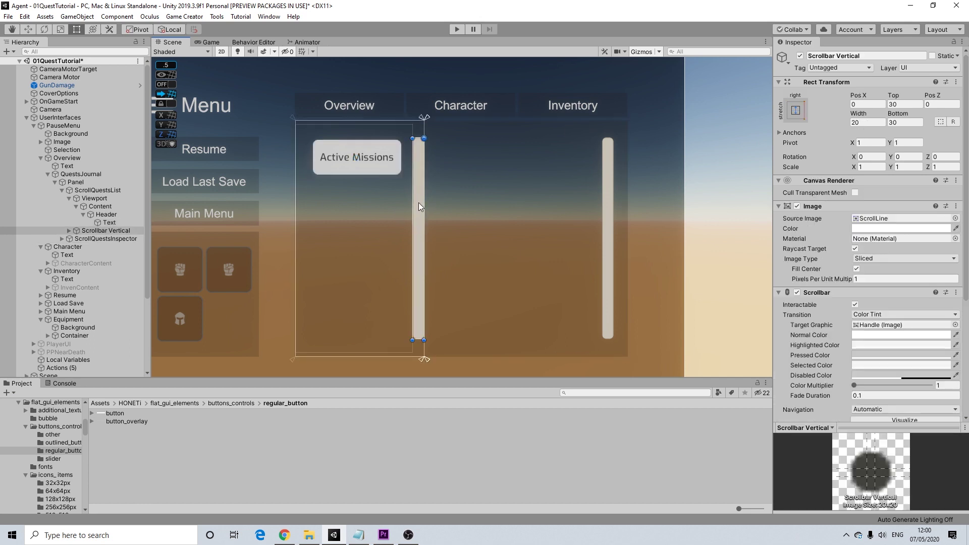
click(70, 230)
click(77, 238)
click(111, 246)
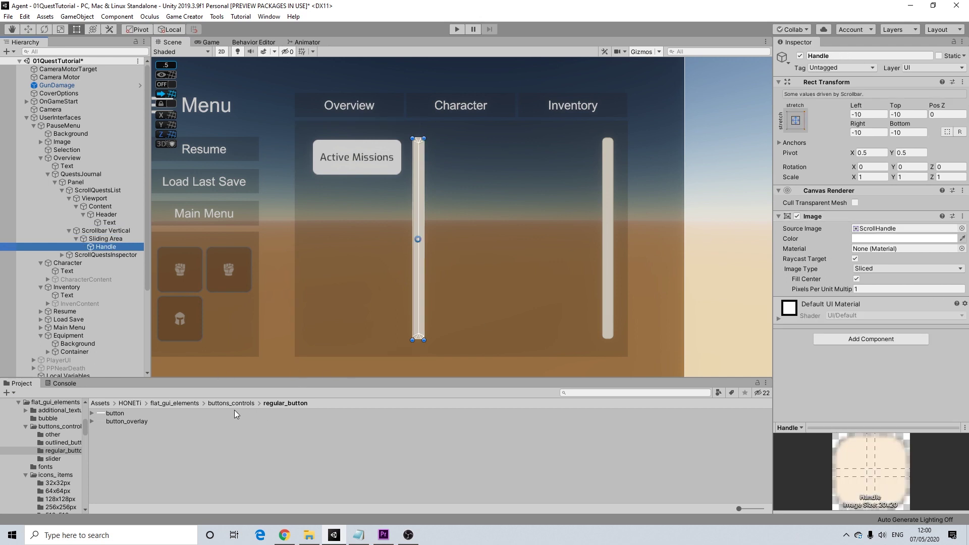
drag(119, 415, 899, 232)
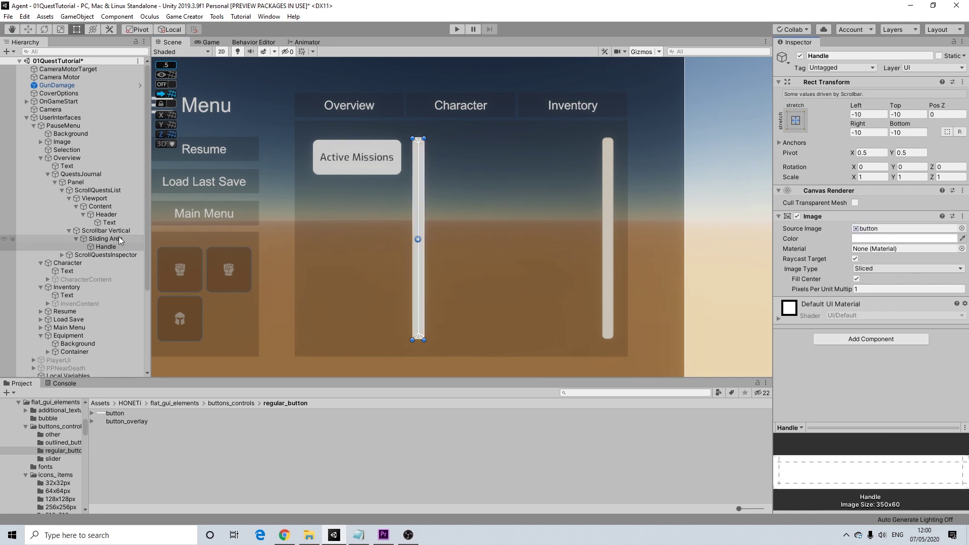
Set the source image of the Handle in ScrollQuestsInspector's vertical scrollbar to the button sprite.
click(608, 181)
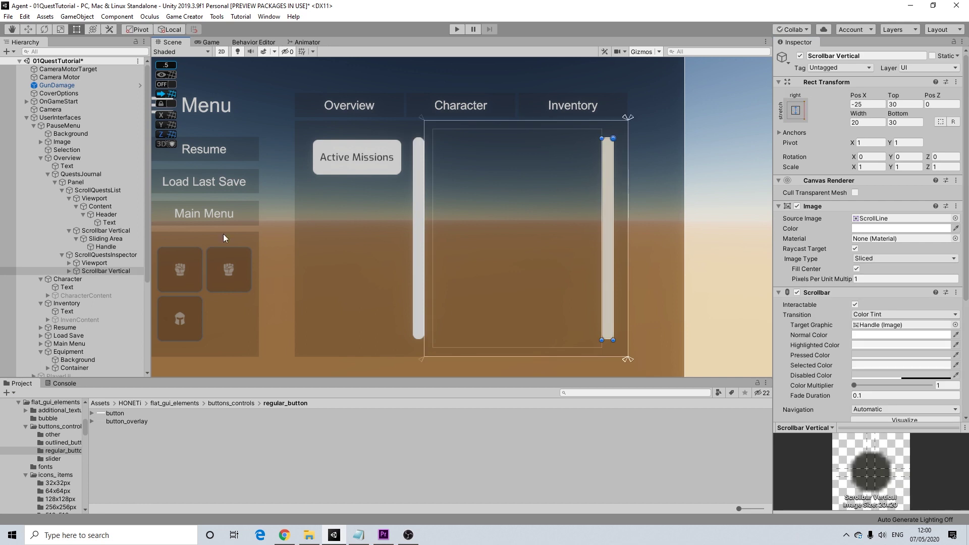
click(69, 272)
click(77, 280)
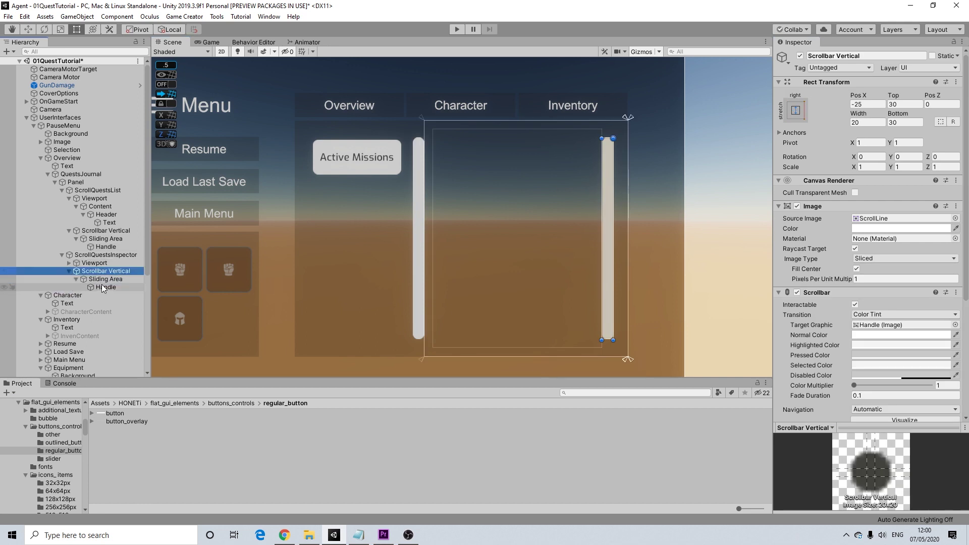
click(101, 283)
drag(808, 286, 884, 230)
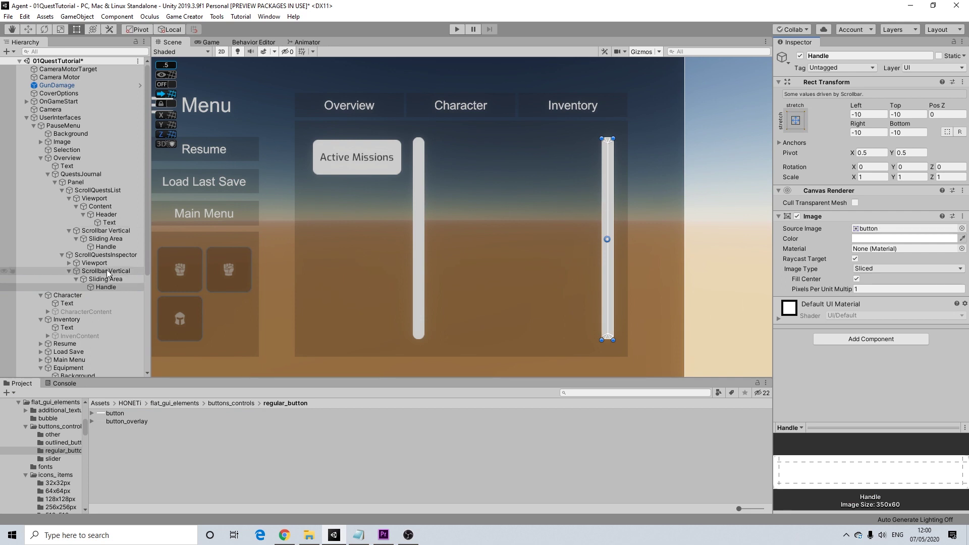
Widen ScrollQuestsInspector's Viewport to offsets of about 7.1 left and 29.2 right, and shift its vertical scrollbar outward to the panel's edge.
click(95, 263)
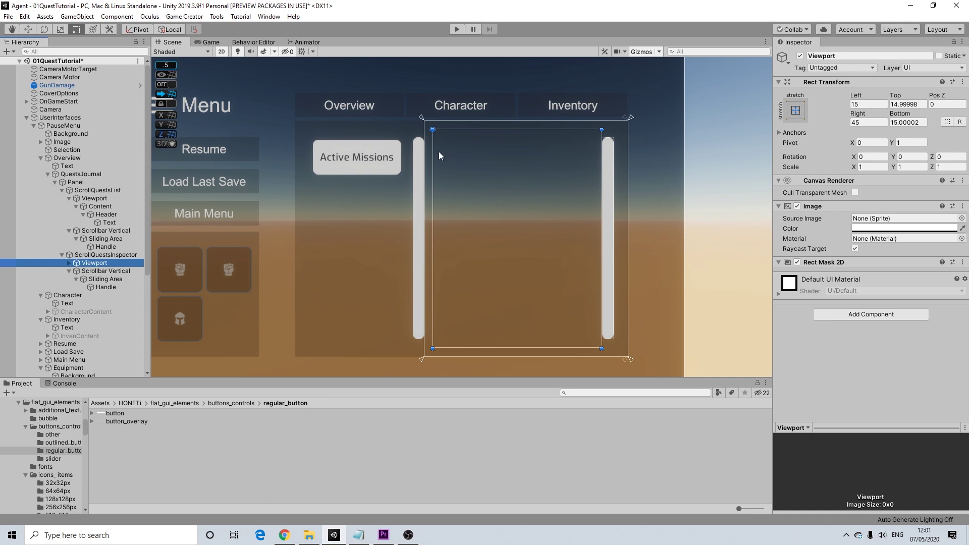
drag(433, 149, 429, 149)
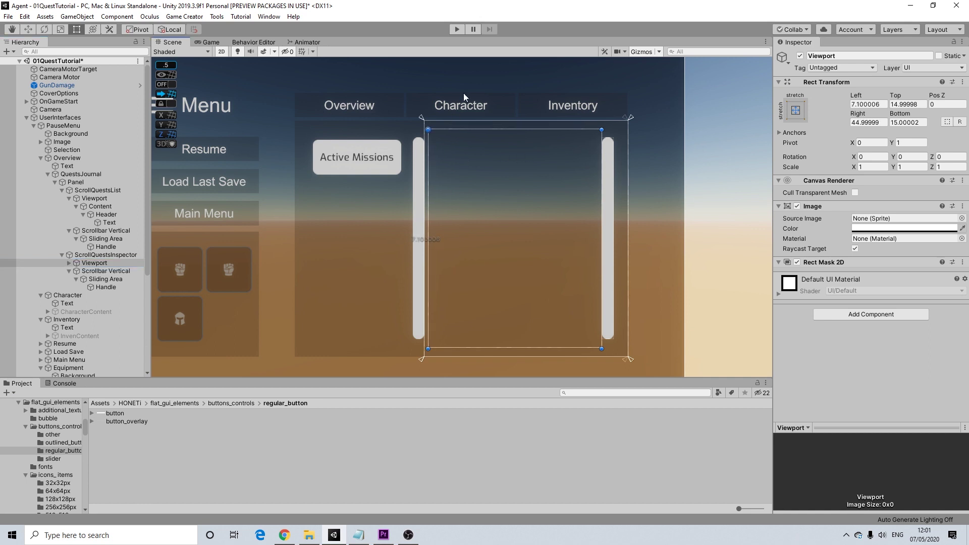
click(610, 162)
mouse_move(610, 174)
mouse_down()
mouse_move(625, 171)
mouse_move(610, 186)
mouse_up()
click(602, 175)
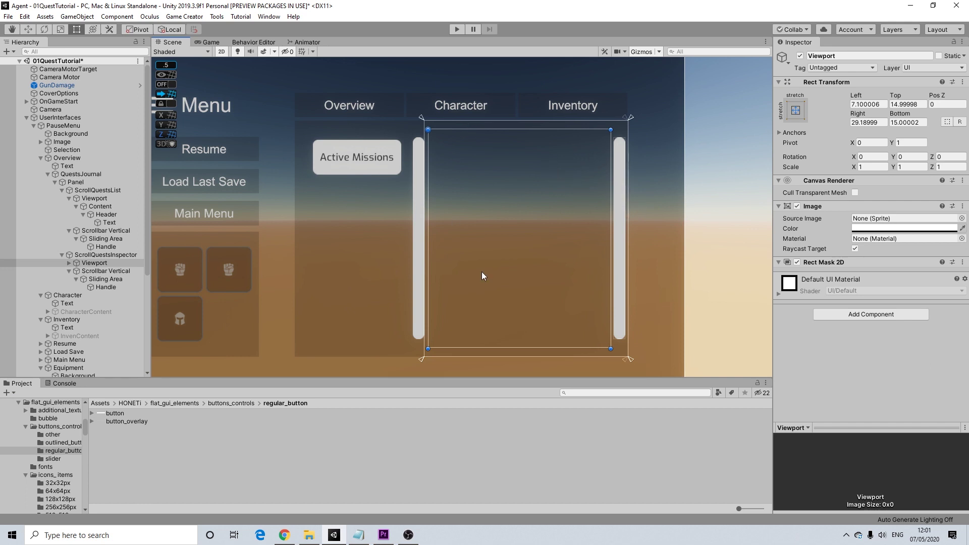
Activate the QuestDetail object inside the Content of ScrollQuestsInspector's Viewport.
click(69, 263)
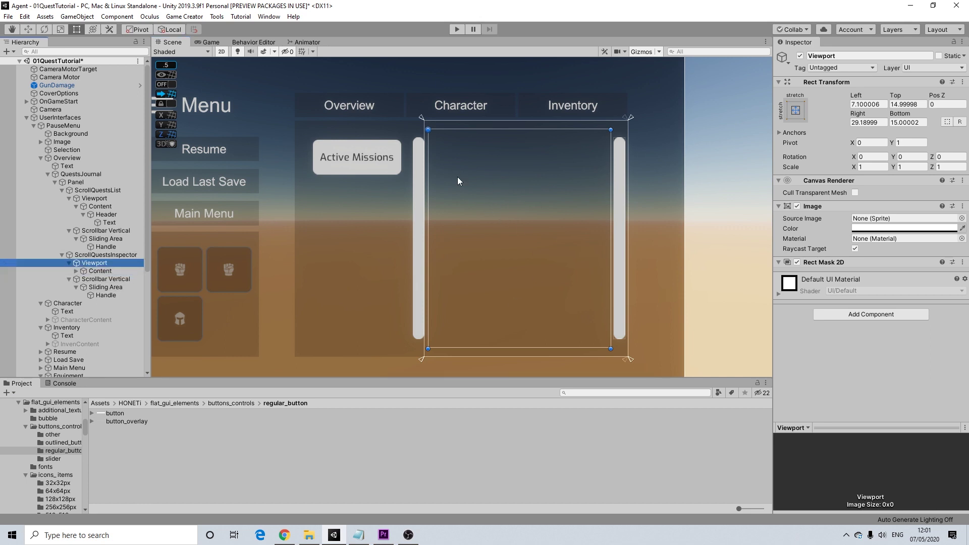
click(76, 271)
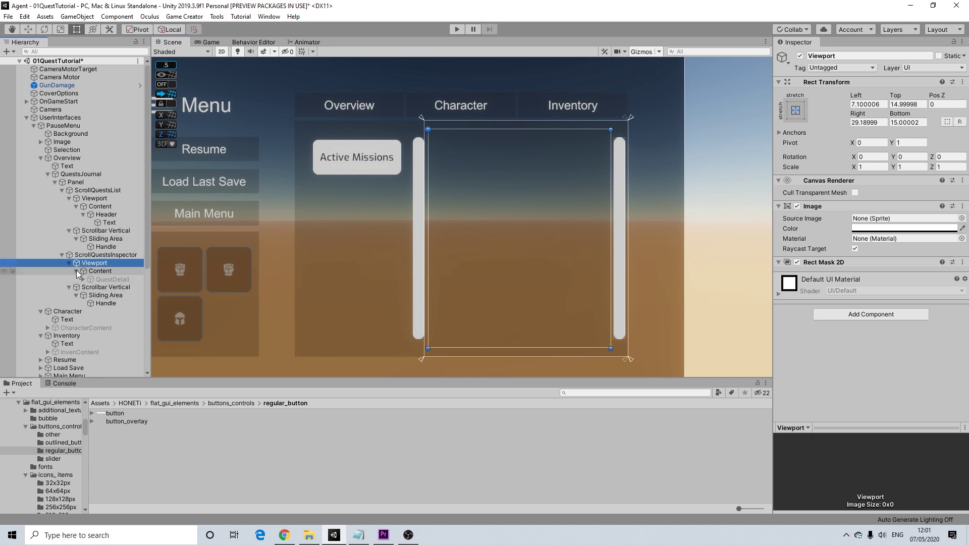
click(108, 280)
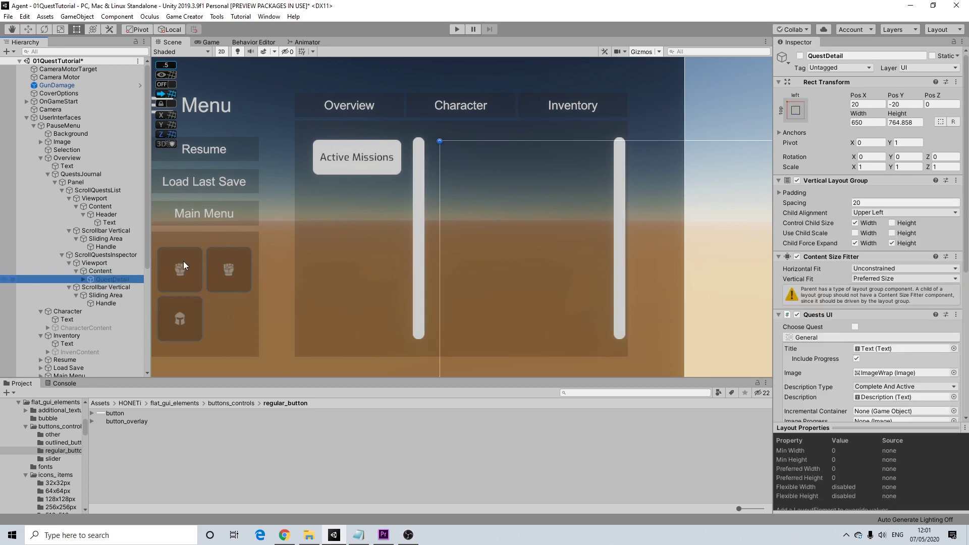
click(800, 55)
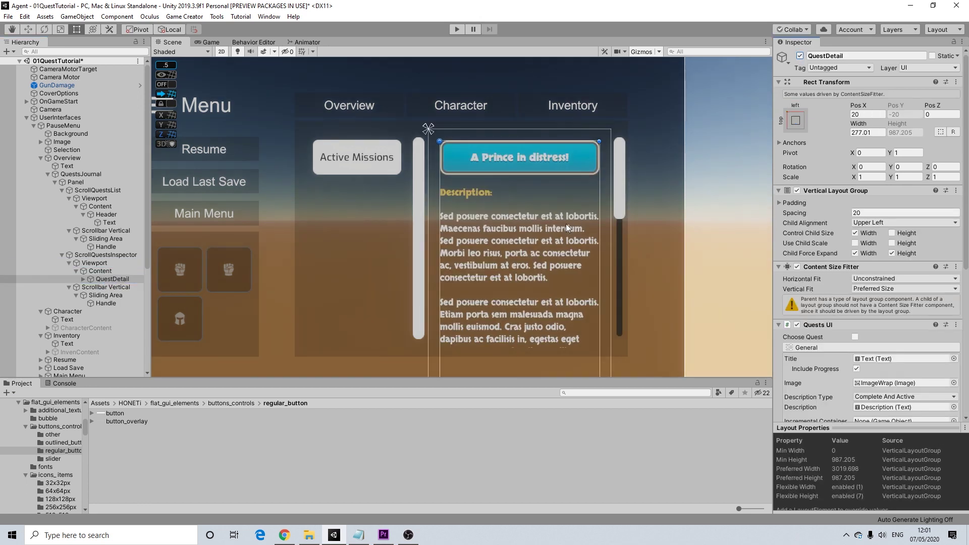
Left-align the quest title text "A Prince in distress!" and set its font to Exo-SemiBold.
scroll(617, 230, down, 4)
middle_drag(632, 260, 556, 226)
scroll(468, 205, up, 3)
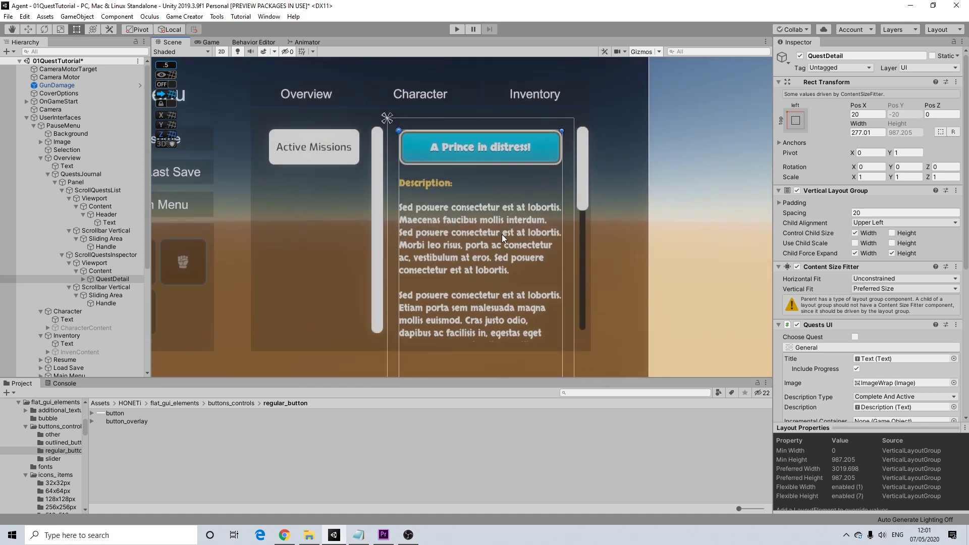
scroll(502, 234, up, 1)
click(471, 140)
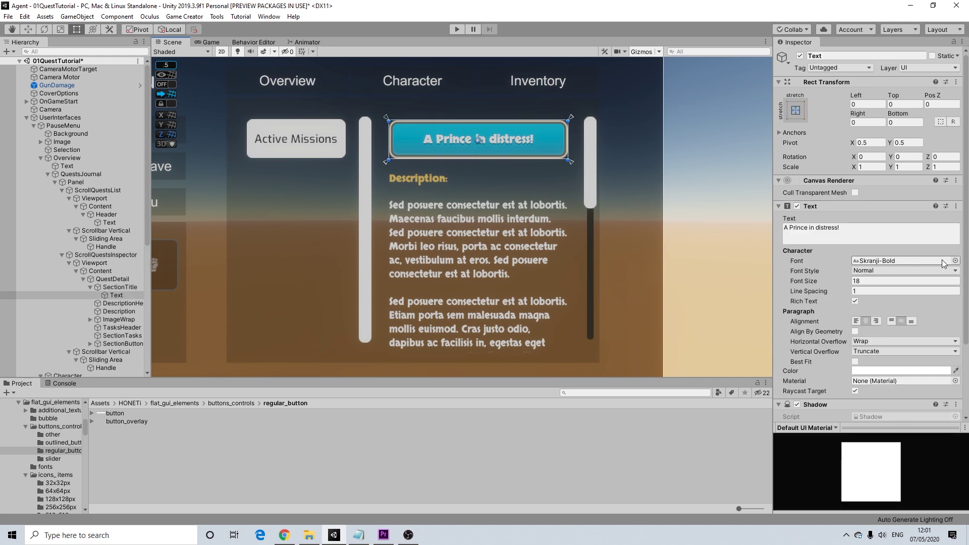
click(857, 322)
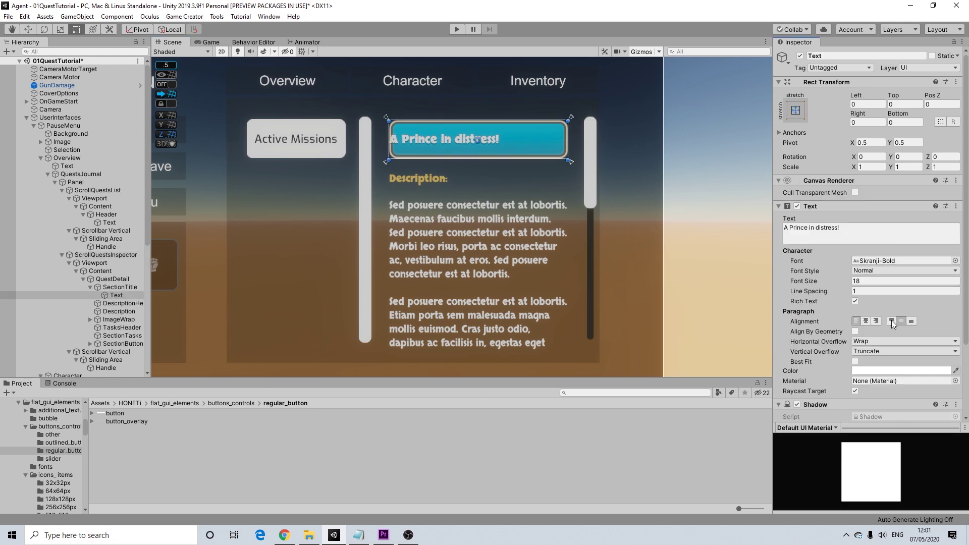
click(956, 260)
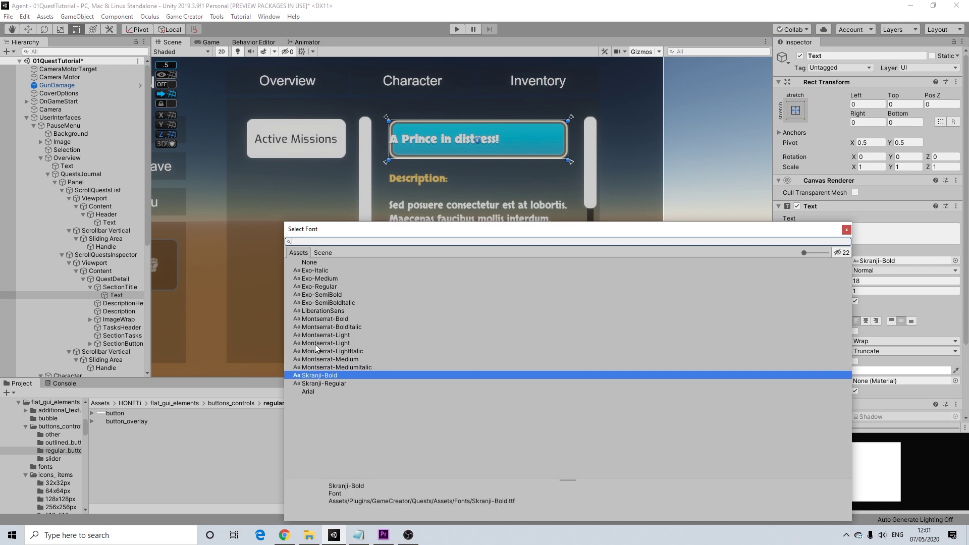
click(325, 296)
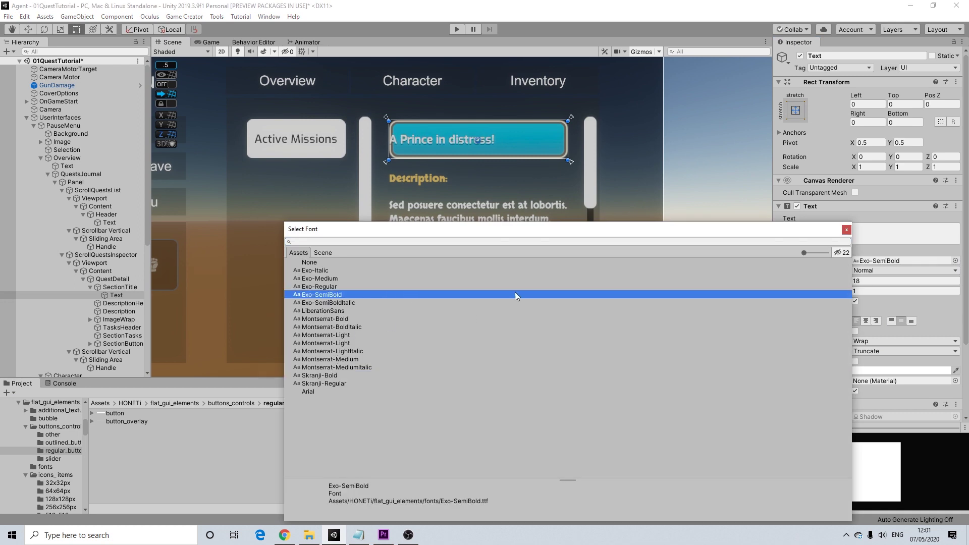
click(847, 230)
scroll(931, 375, down, 3)
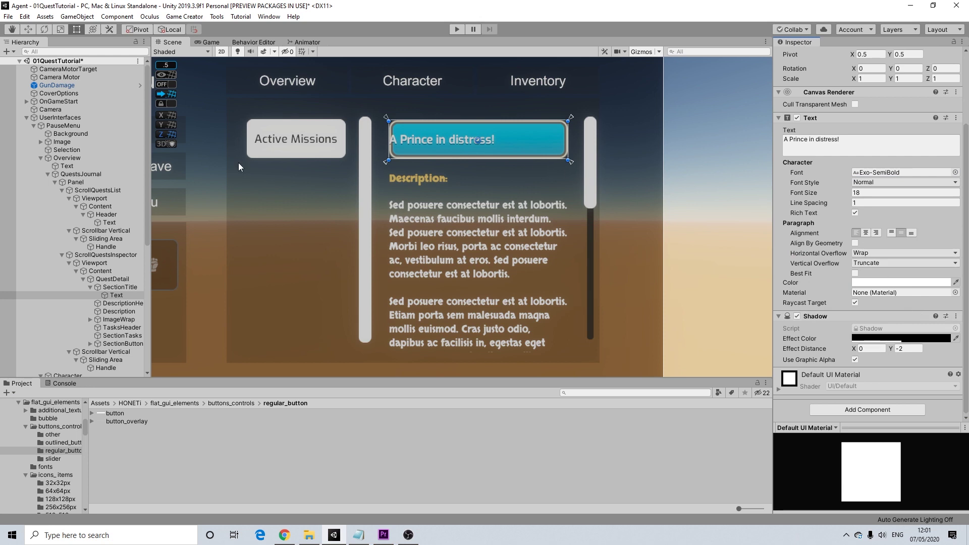
Set SectionTitle's source image to None and make its color fully transparent with alpha 0.
click(120, 287)
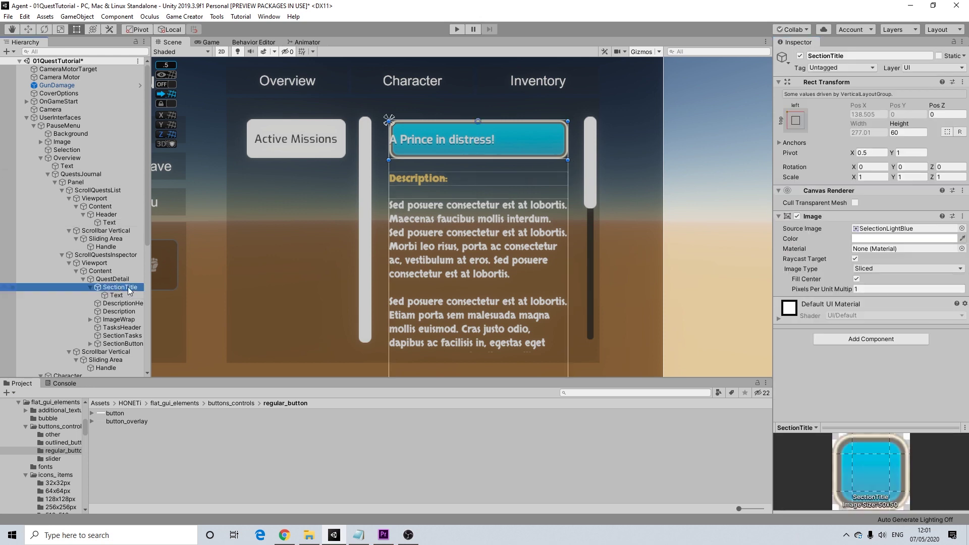
click(962, 228)
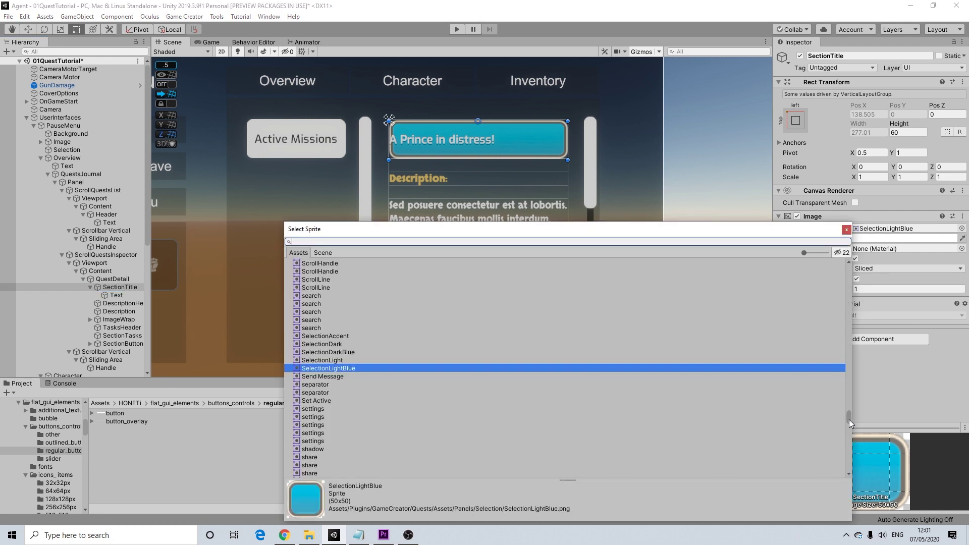
drag(849, 419, 854, 259)
click(310, 263)
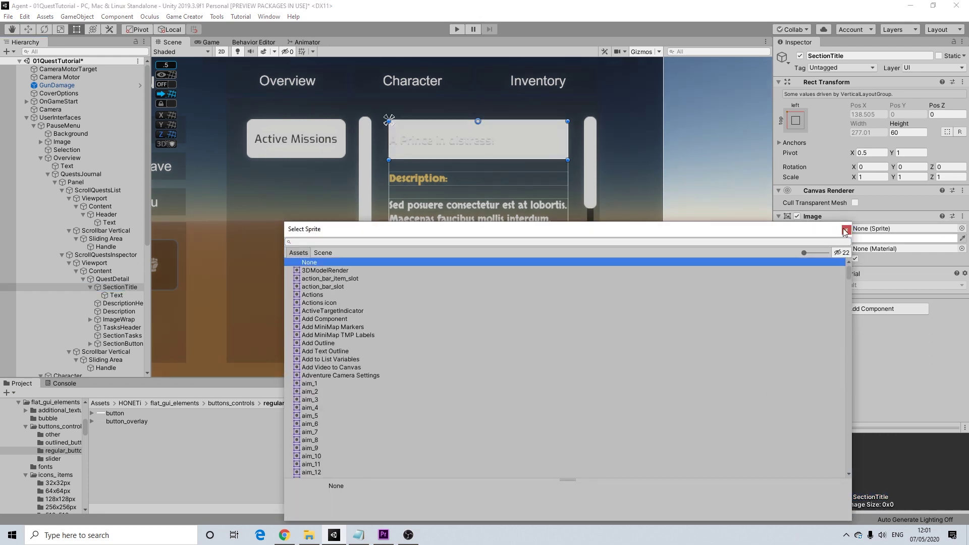
click(846, 232)
click(904, 238)
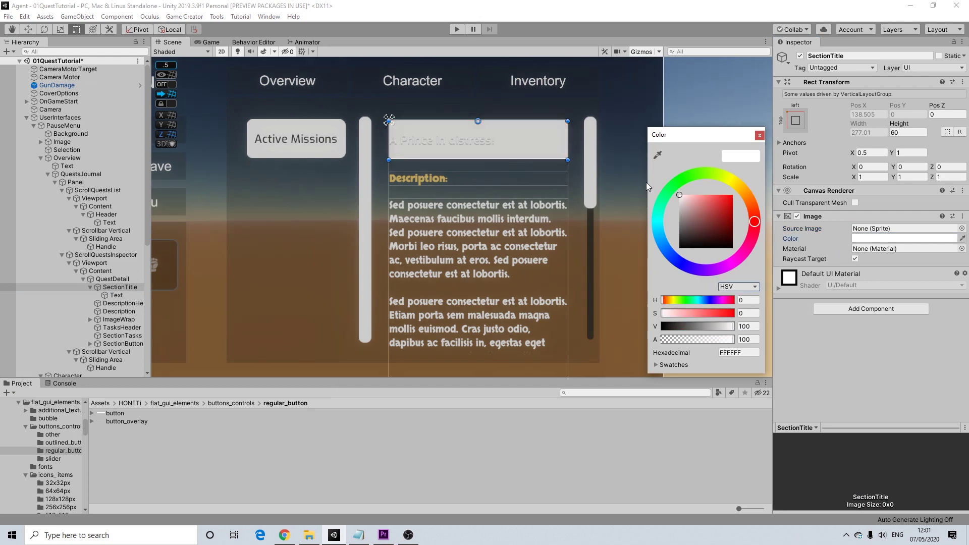
drag(699, 341, 580, 336)
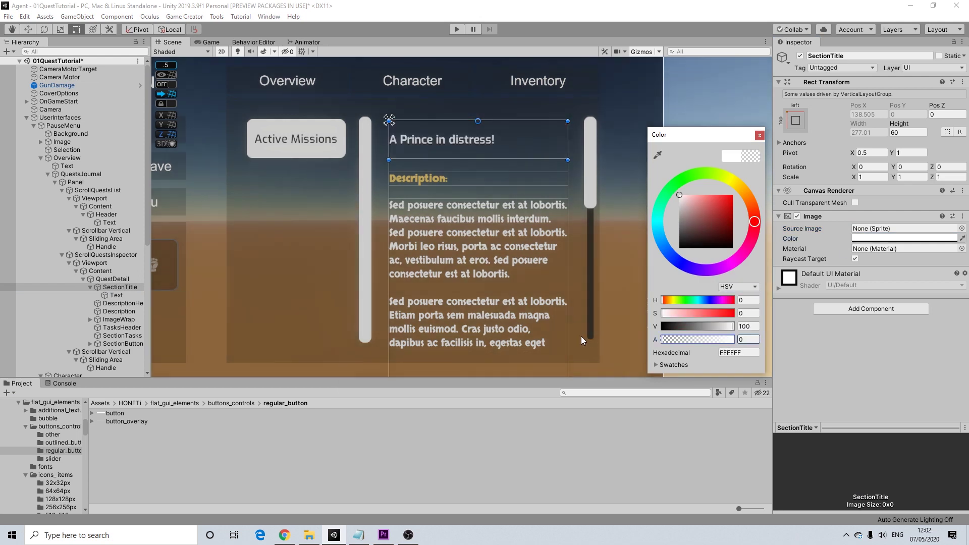
click(760, 136)
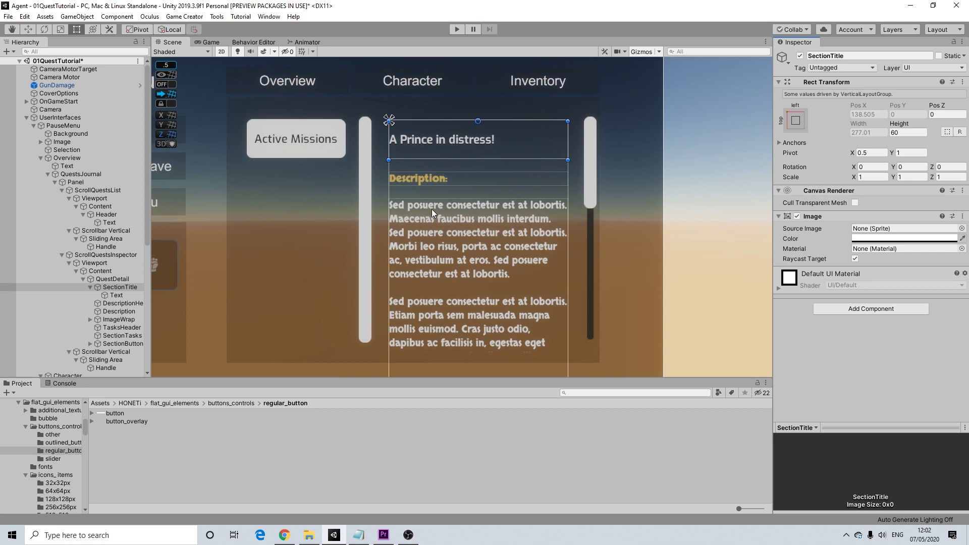
Change the DescriptionHeader text to "Description" without the colon and set its font to Exo-Regular.
click(412, 177)
click(413, 178)
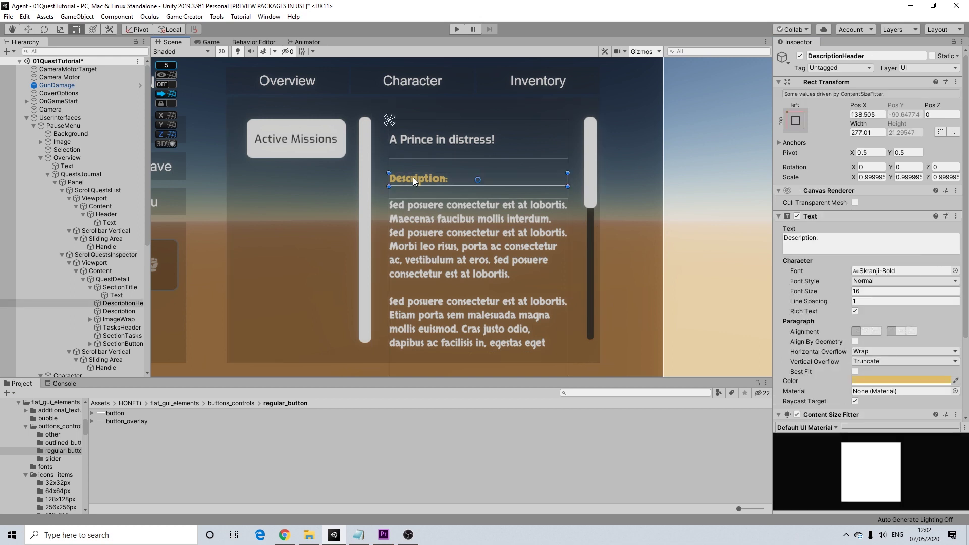
drag(826, 240, 799, 242)
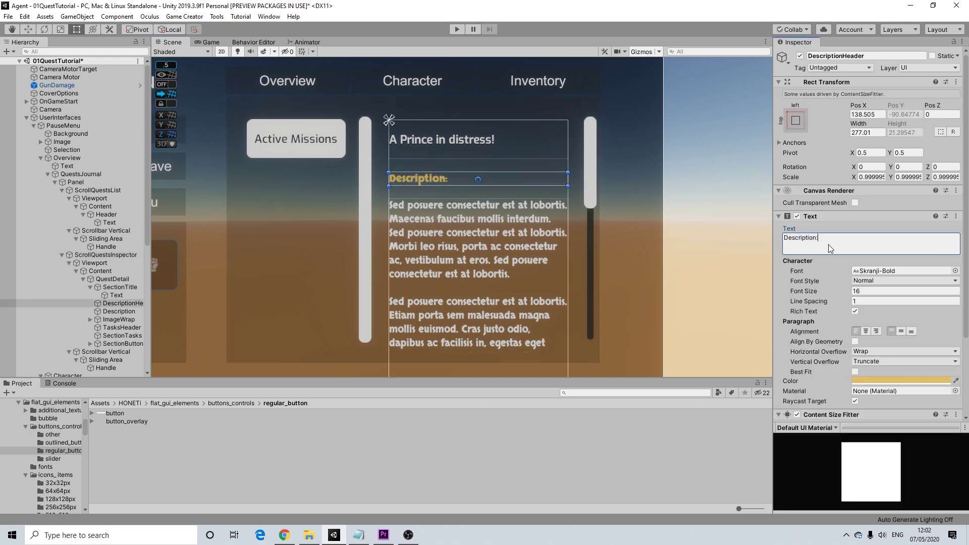
key(ctrl+a)
click(873, 253)
click(880, 380)
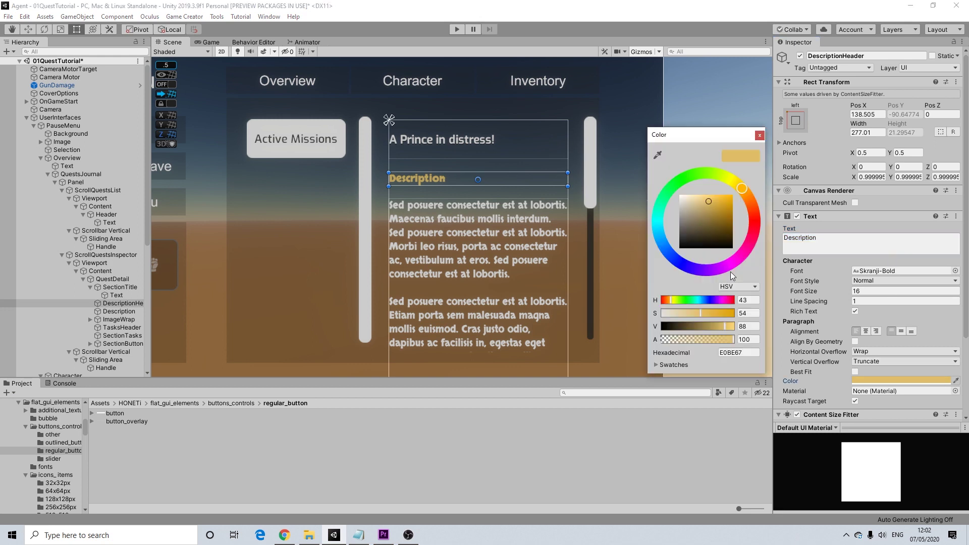
click(759, 135)
click(955, 270)
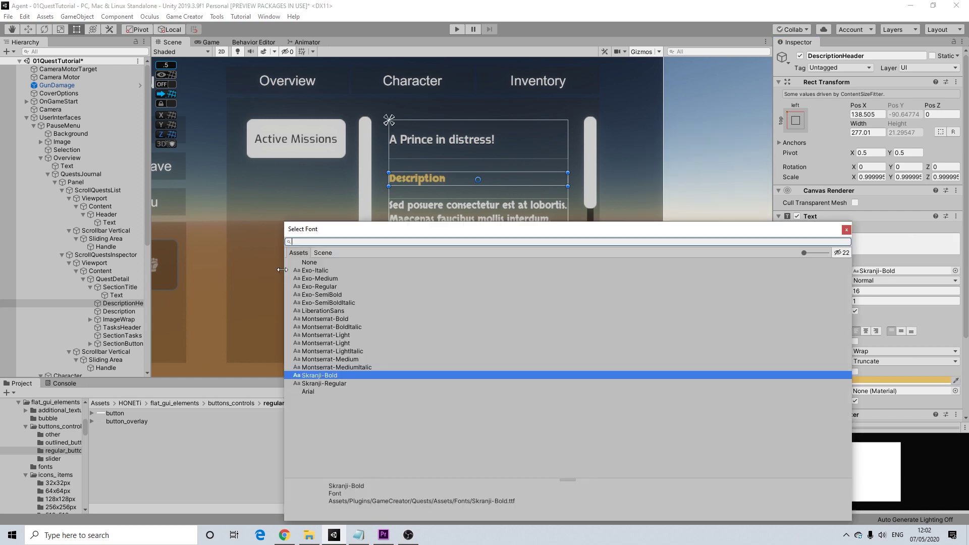
click(323, 287)
click(847, 229)
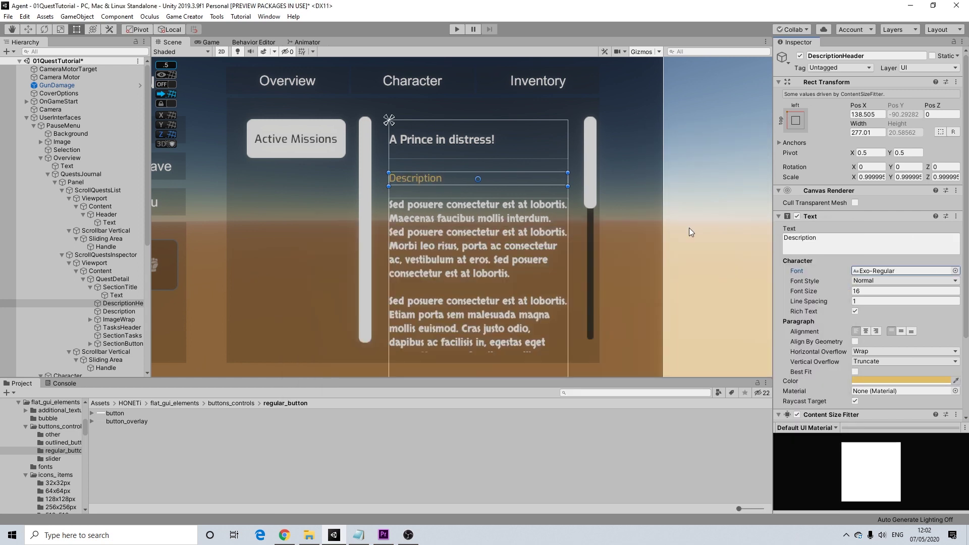
Shorten the Description object's placeholder text to "Sed posuere consectetur est at lobortis.".
click(476, 230)
click(458, 219)
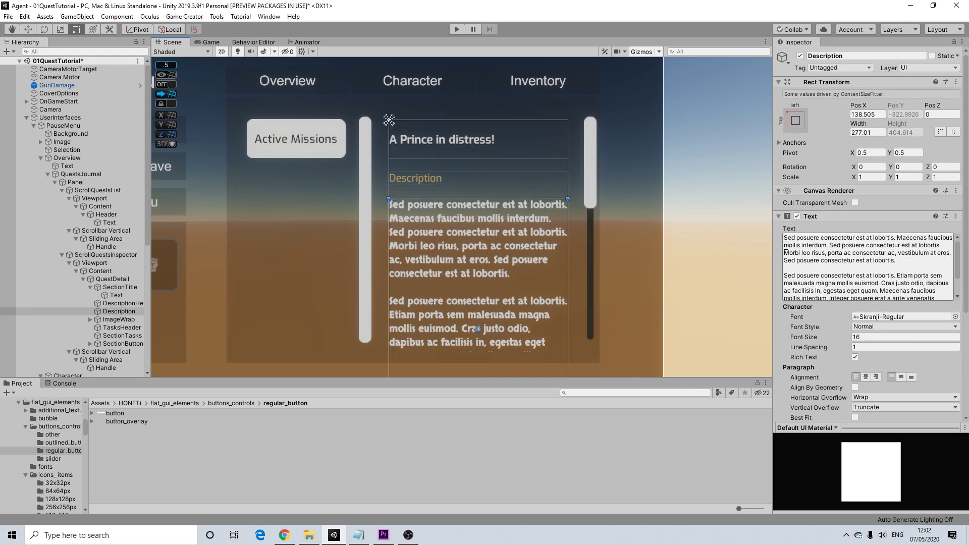
click(901, 240)
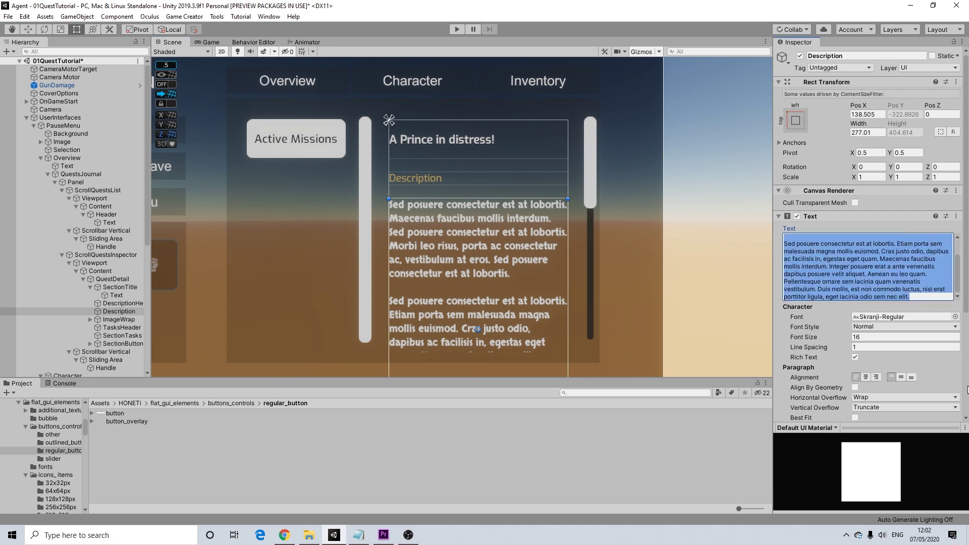
key(BackSpace)
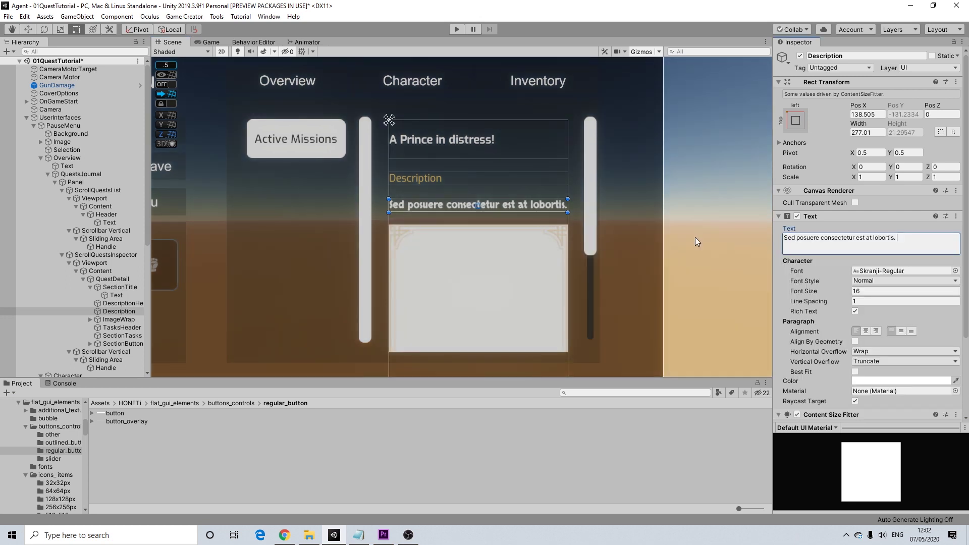
Delete the Decoration object under ImageWrap in QuestDetail.
scroll(502, 244, down, 2)
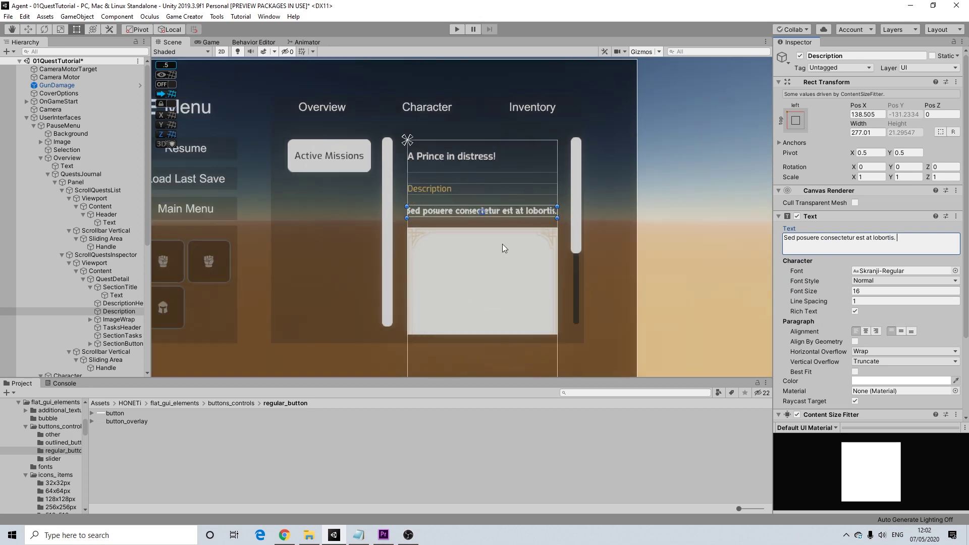
scroll(501, 244, up, 3)
click(472, 252)
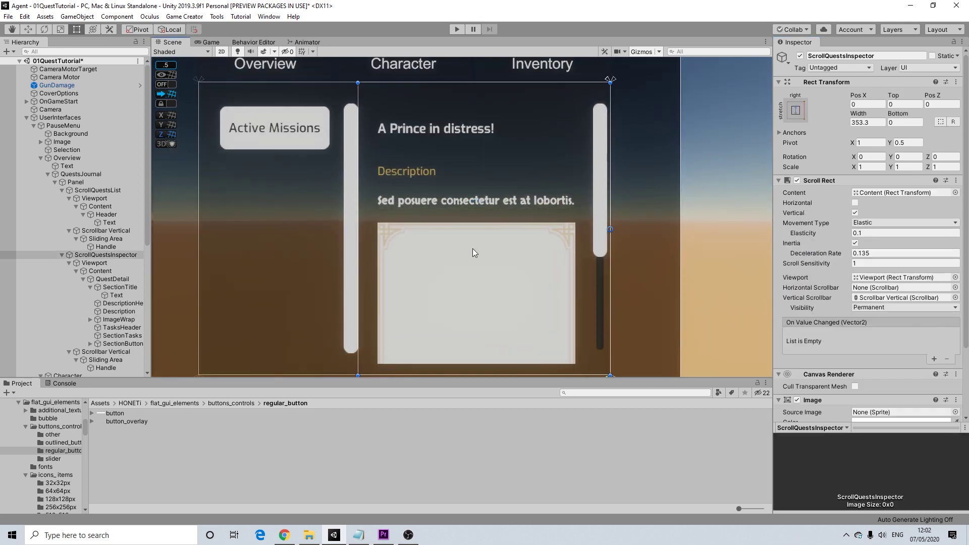
click(465, 231)
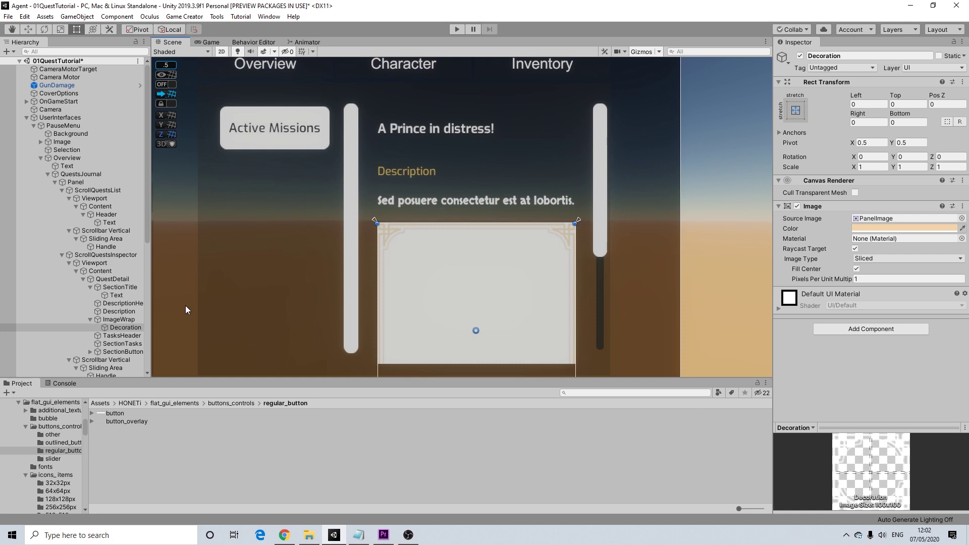
click(413, 292)
click(416, 292)
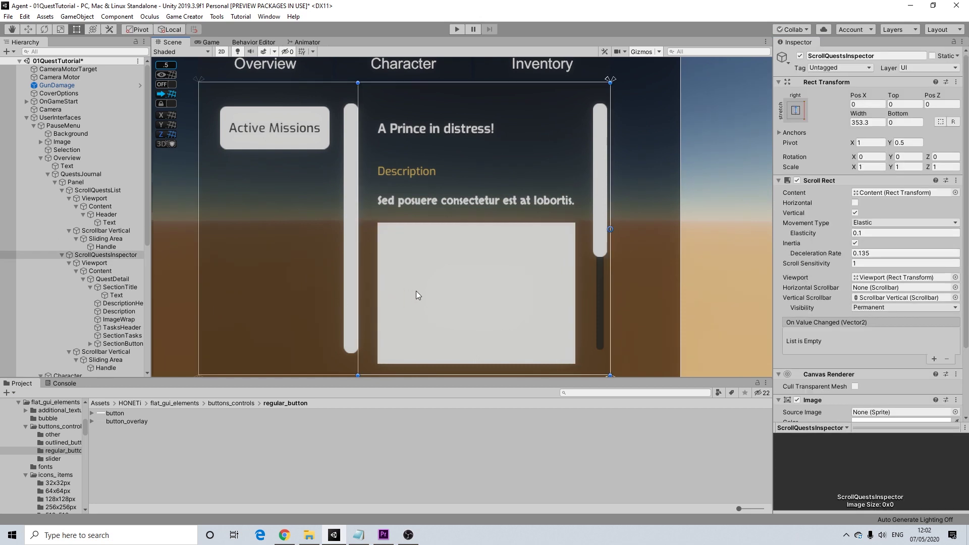
click(129, 265)
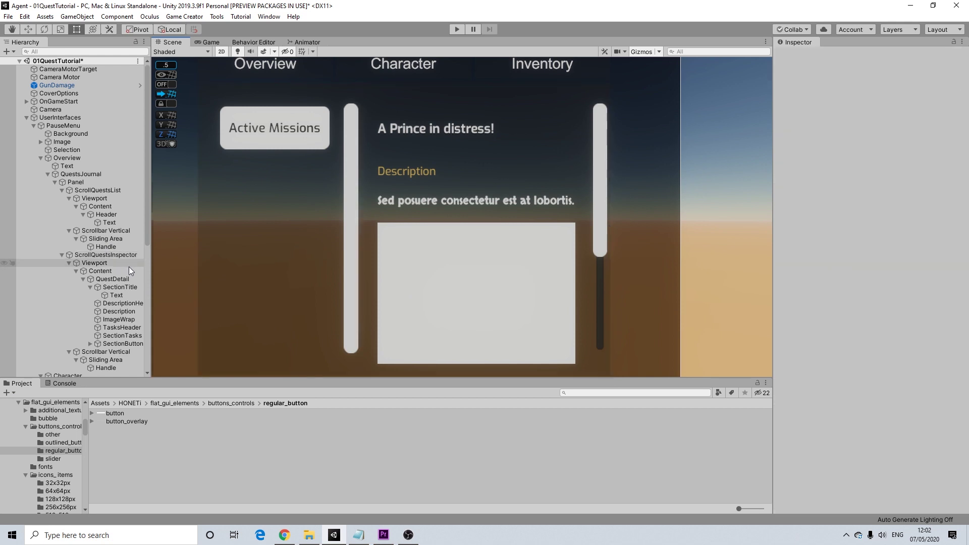
Delete the ImageWrap object from QuestDetail.
click(120, 320)
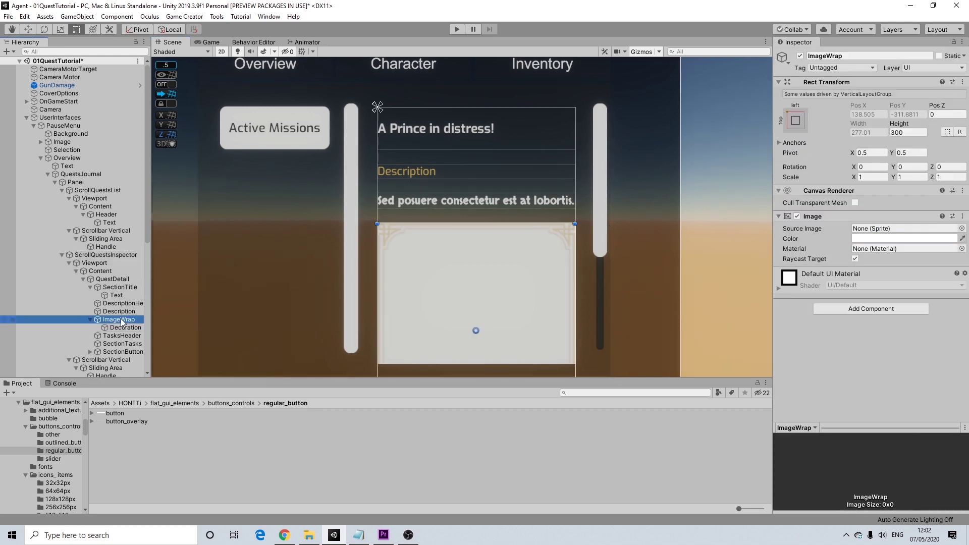
key(Delete)
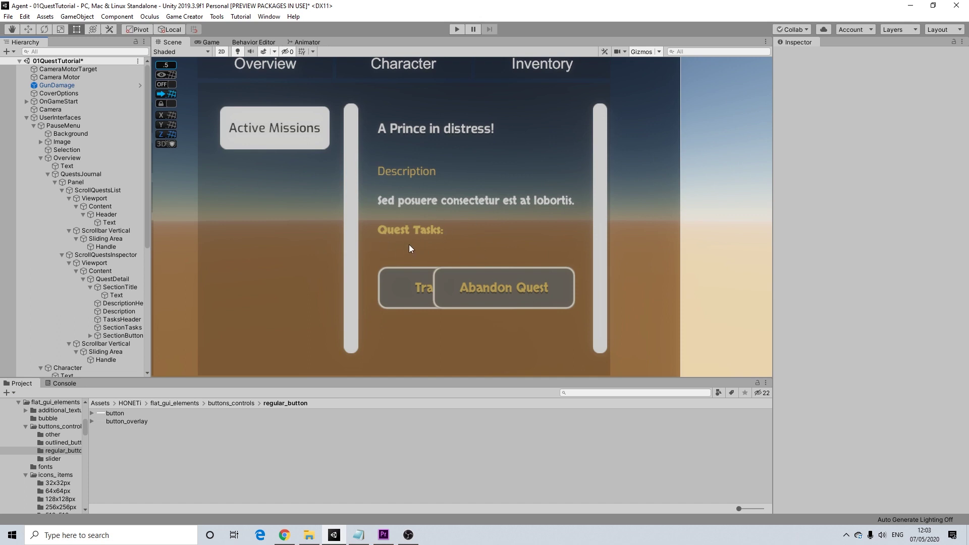
Set the TasksHeader font to Exo-Regular and shorten its text to "Tasks:".
click(416, 232)
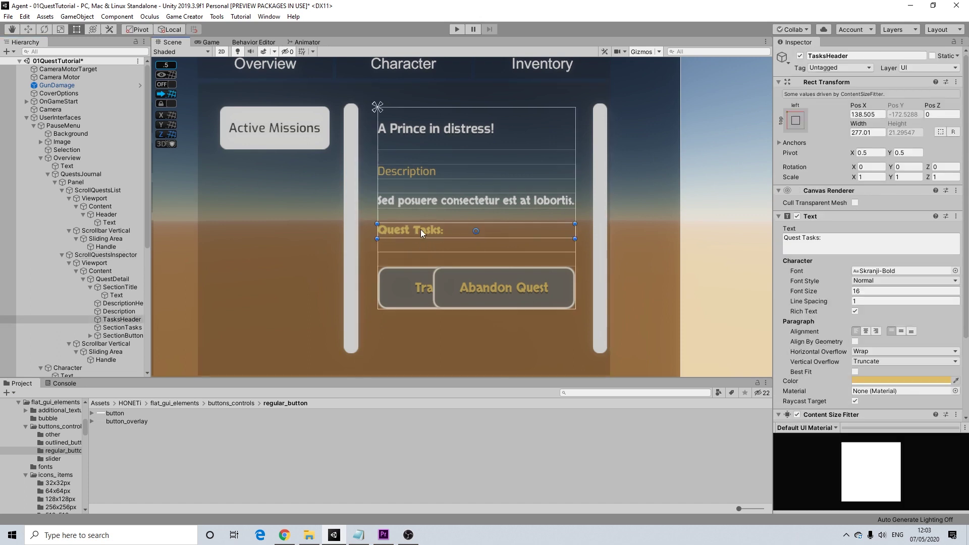
click(956, 271)
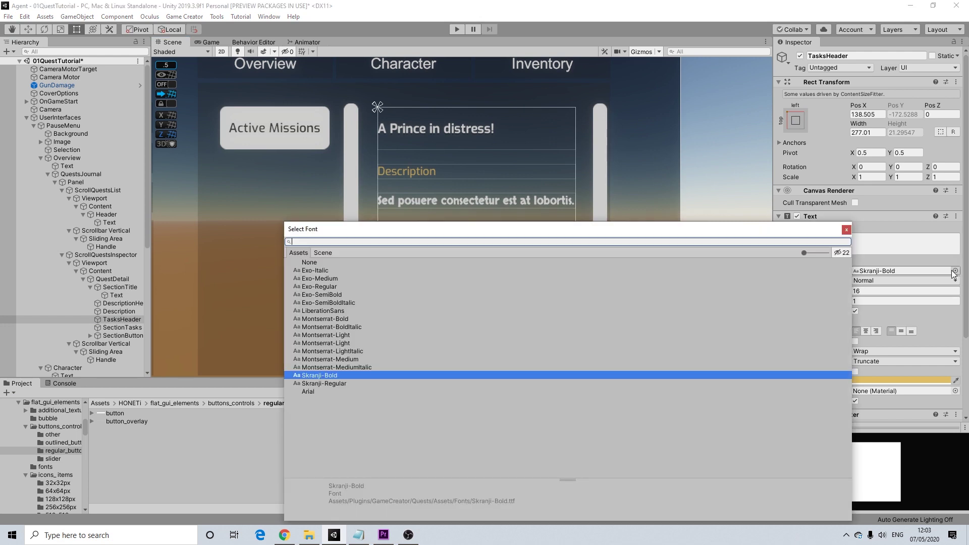
click(324, 287)
click(847, 230)
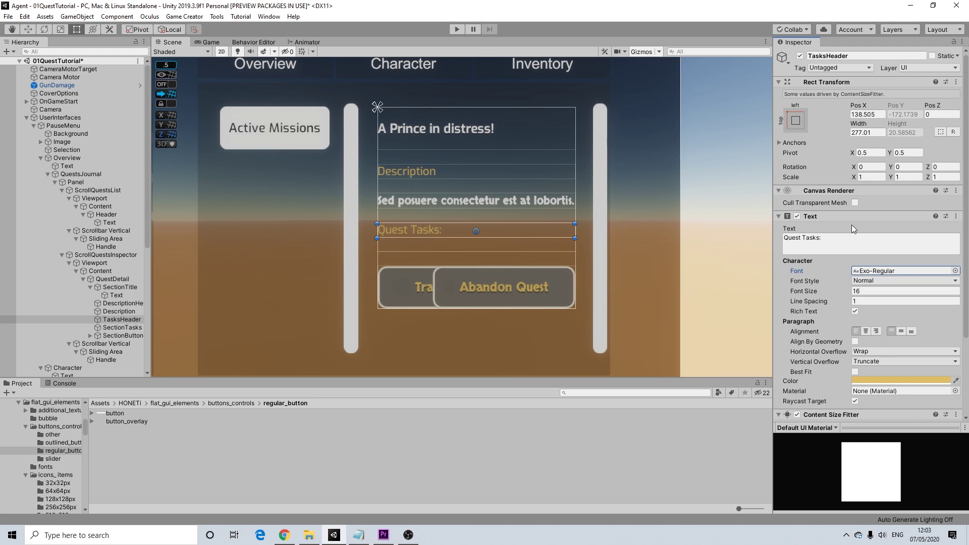
double_click(792, 238)
key(Delete)
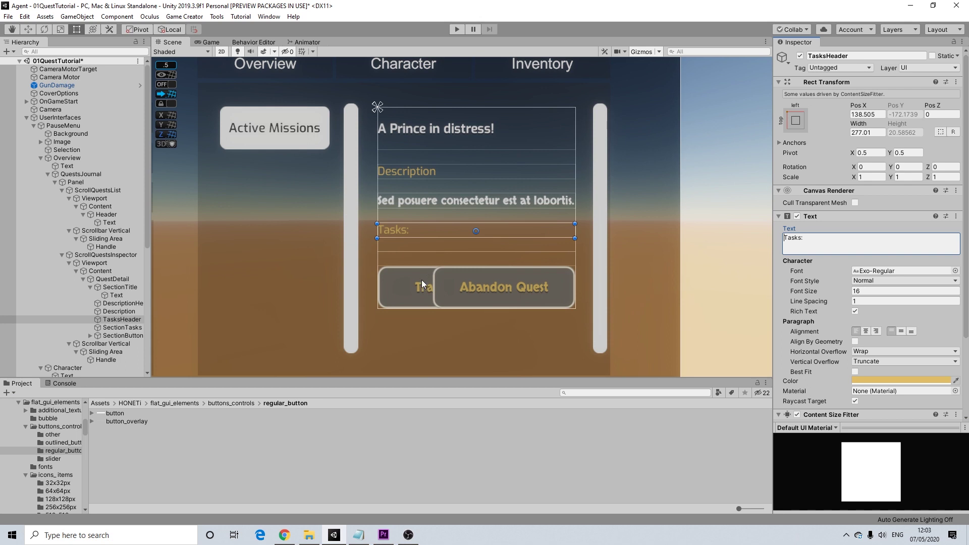
Set the quest Description text's font to Exo-Regular and its font size to 12.
click(456, 199)
click(457, 201)
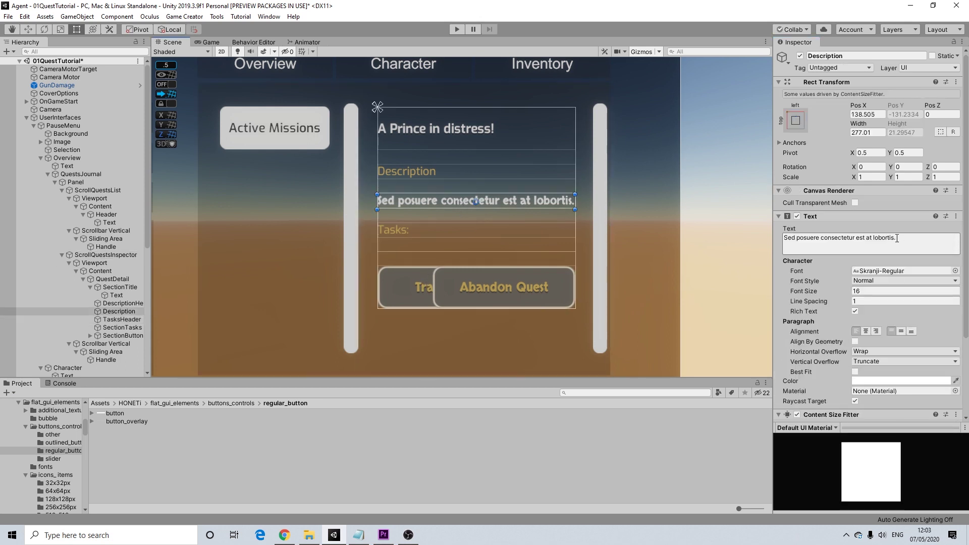
click(953, 271)
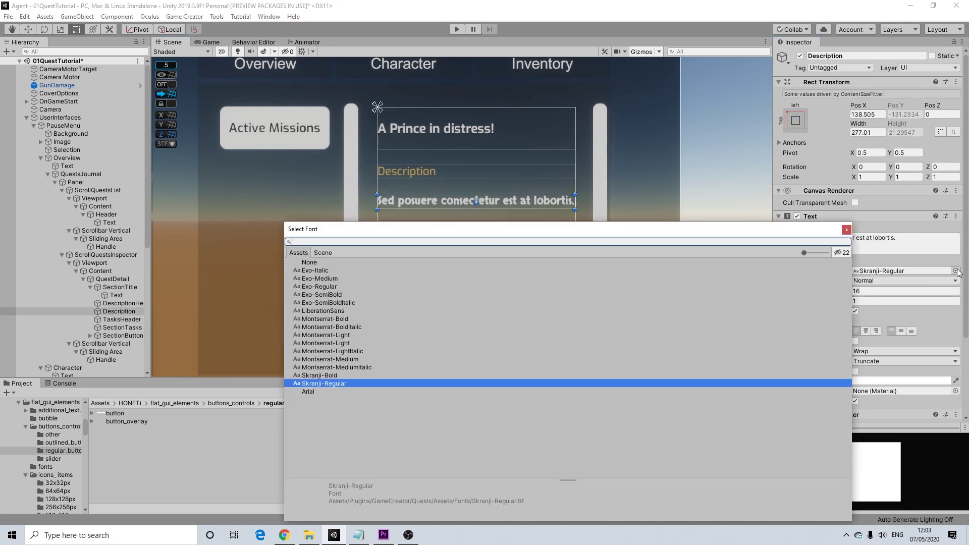
click(331, 287)
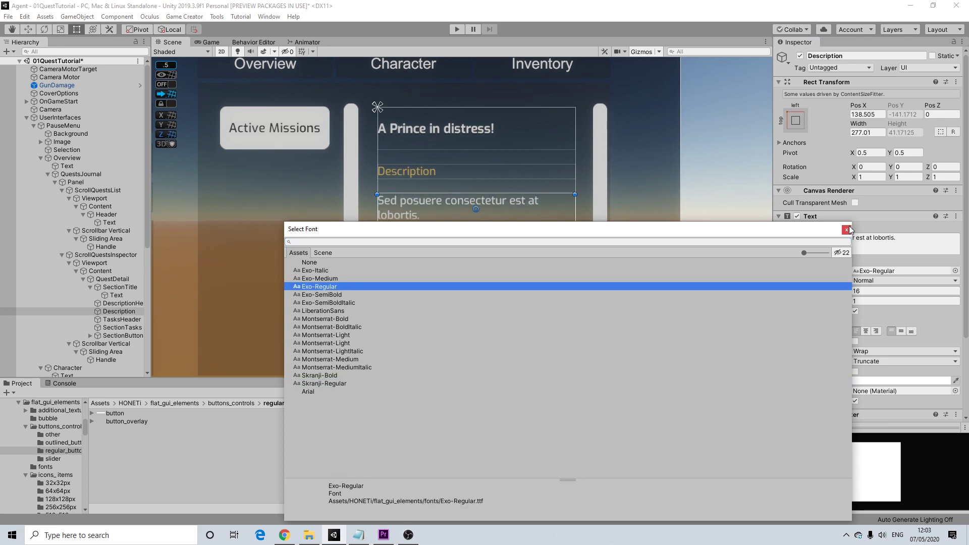
click(847, 230)
click(828, 292)
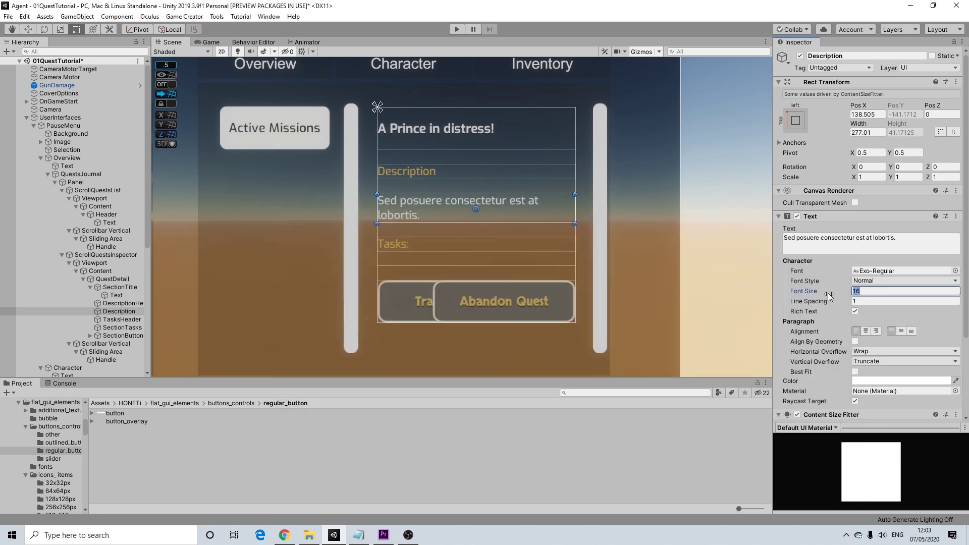
text(12)
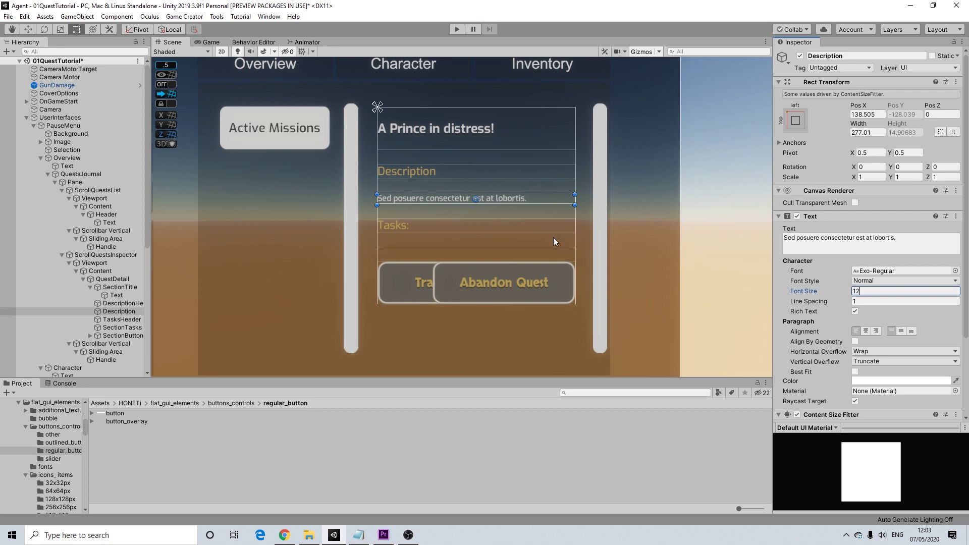
Resize the Track Quest and Abandon Quest buttons to sit side by side, about 131 and 140 wide.
click(409, 284)
drag(520, 285, 469, 286)
click(495, 294)
click(463, 285)
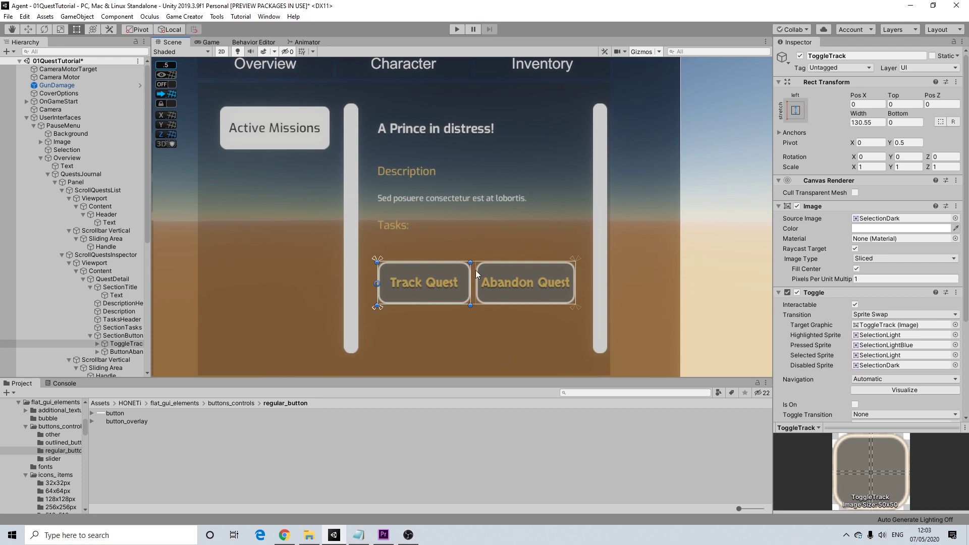
click(514, 271)
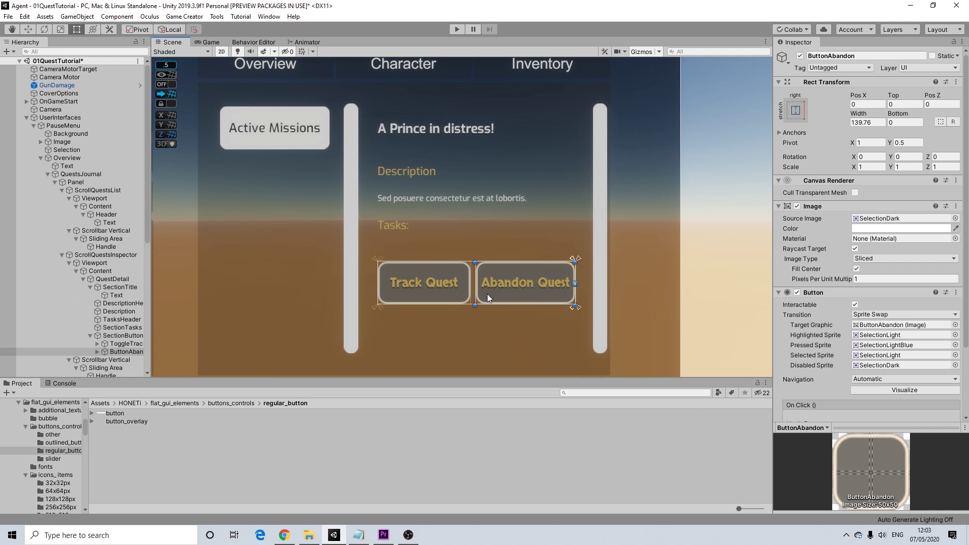
Examine the Track Quest toggle's image and sprite swap settings and the overall pause menu layout.
click(462, 271)
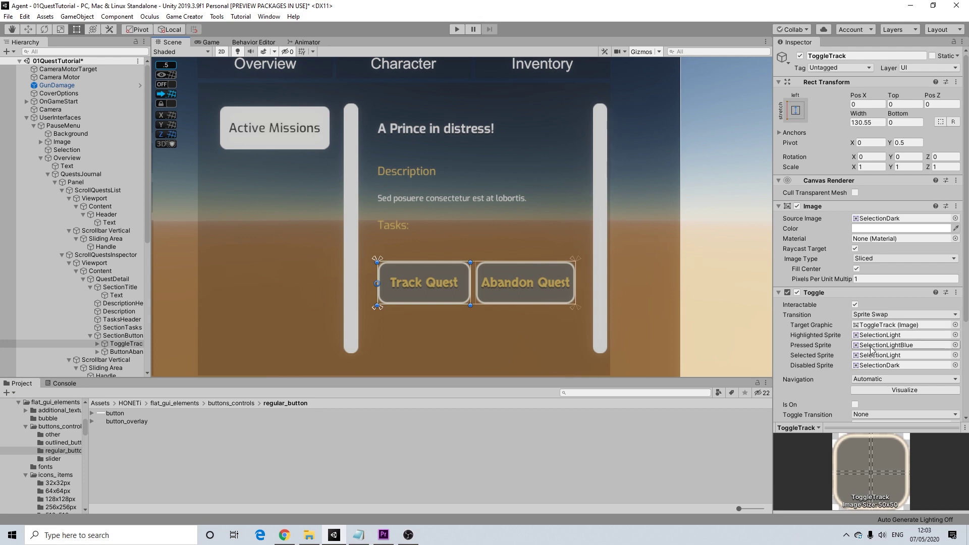
scroll(500, 174, down, 3)
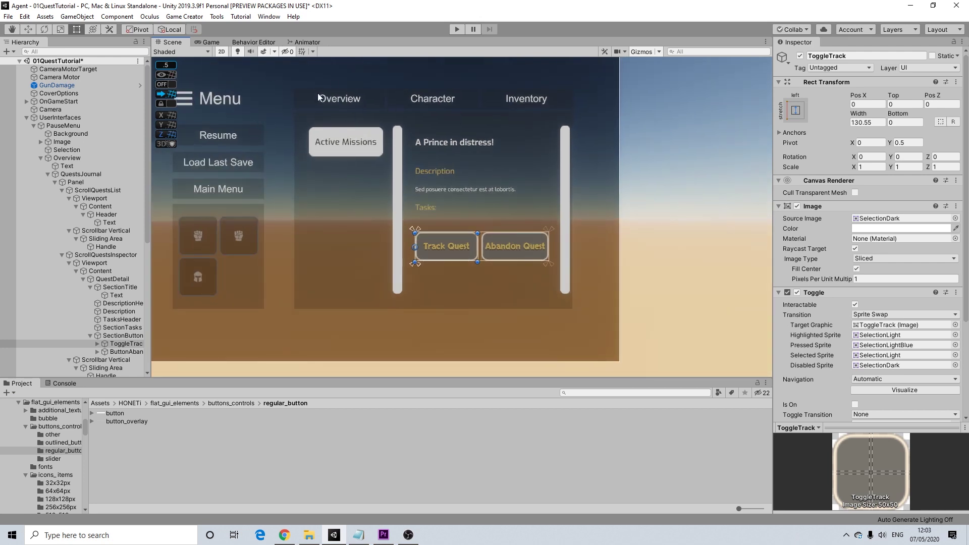
scroll(441, 238, up, 3)
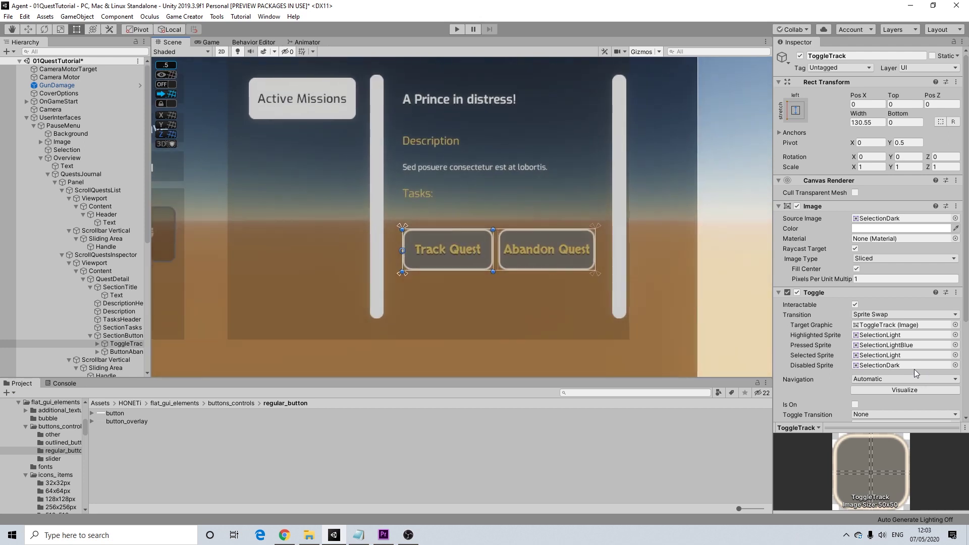
scroll(889, 348, down, 3)
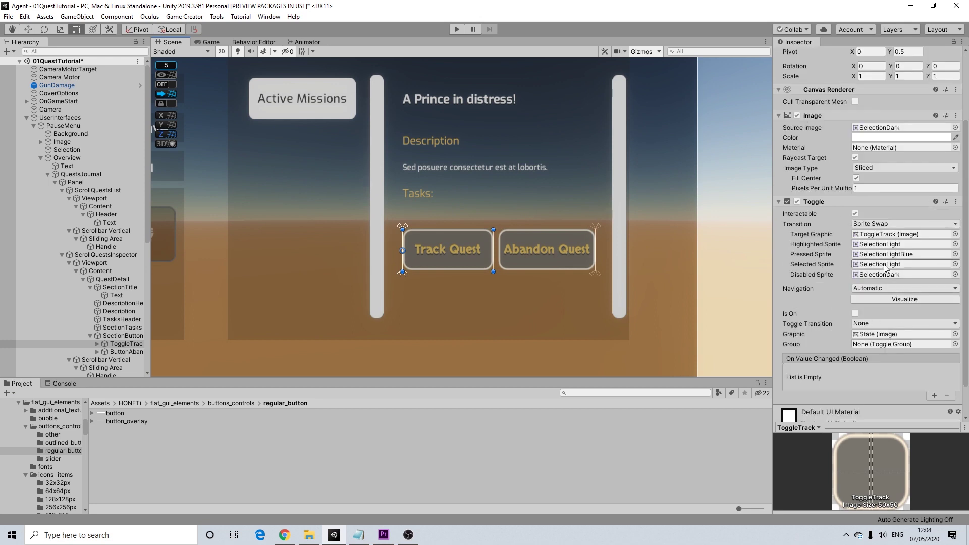
middle_drag(492, 268, 538, 282)
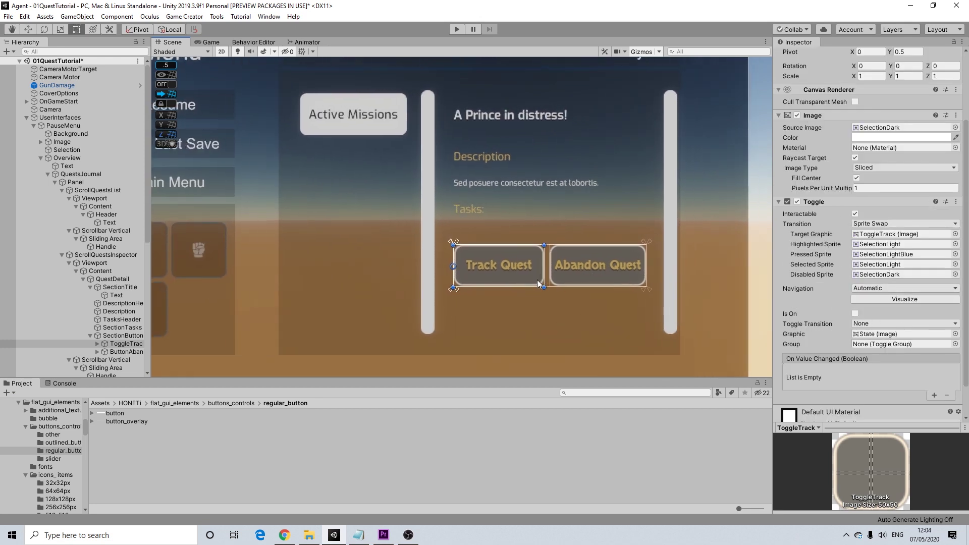
scroll(706, 228, down, 3)
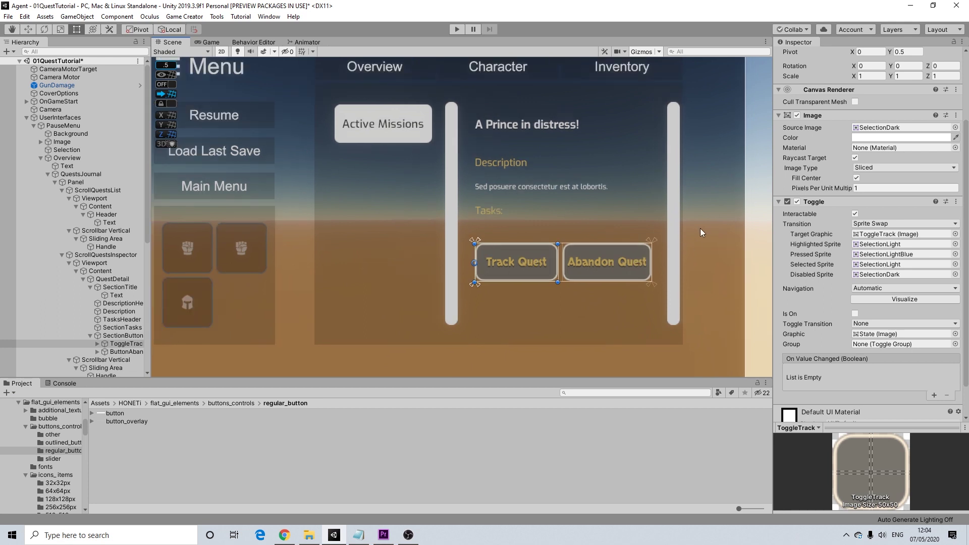
middle_drag(673, 277, 645, 276)
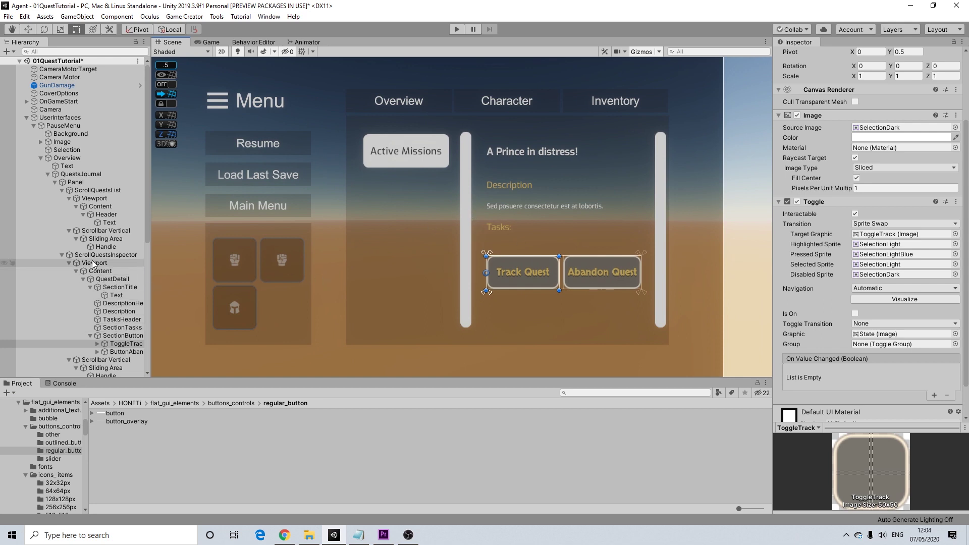
scroll(777, 361, down, 2)
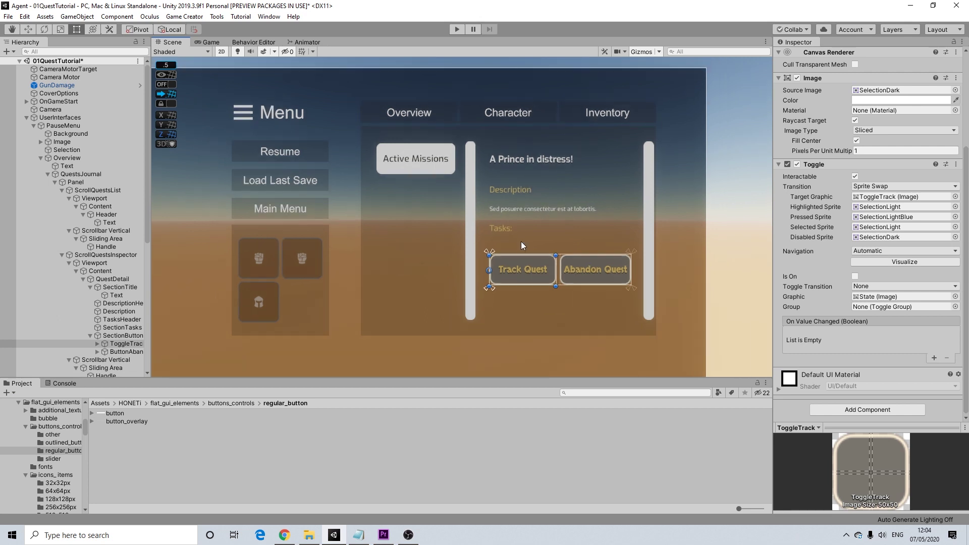
scroll(505, 237, down, 2)
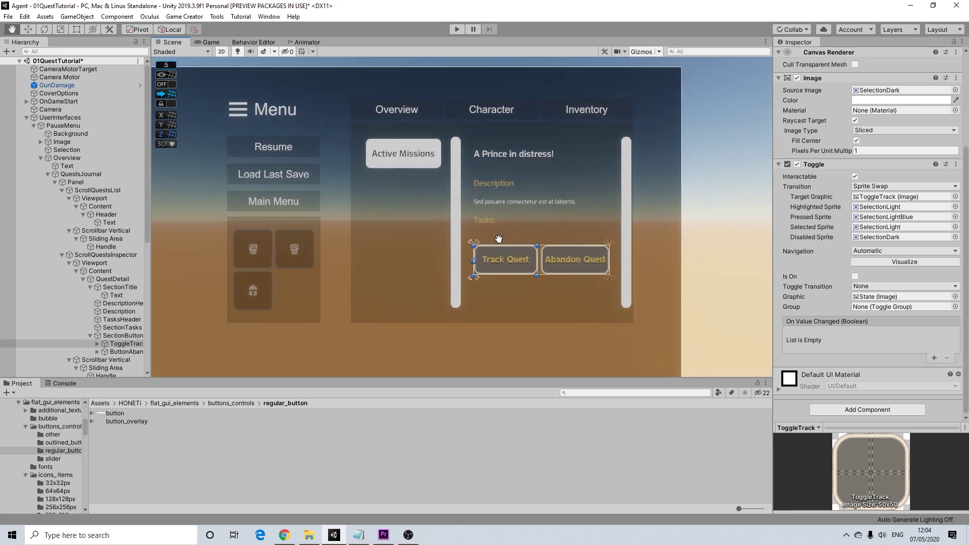
scroll(493, 229, up, 2)
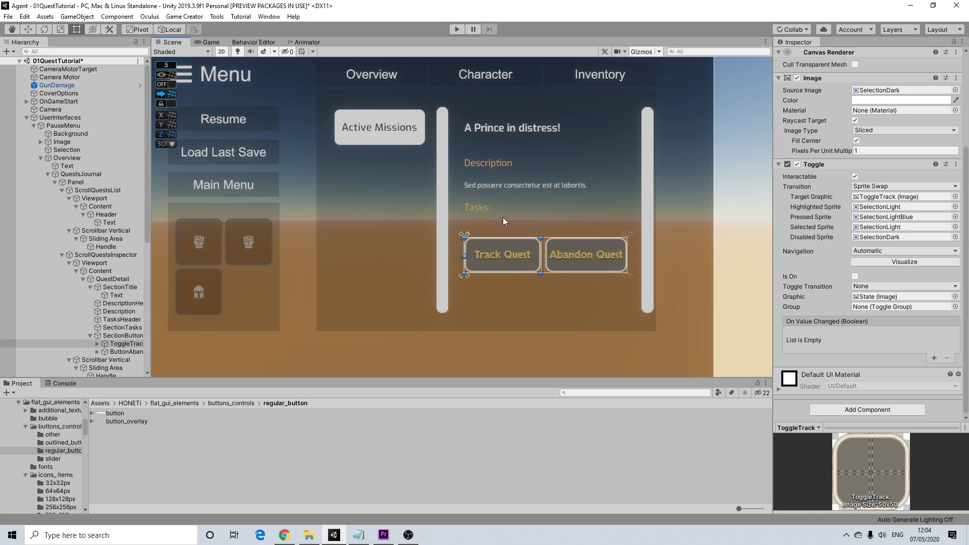
Open the Journal-ListEntry prefab referenced by the QuestsJournal object's Quests Group component.
click(94, 256)
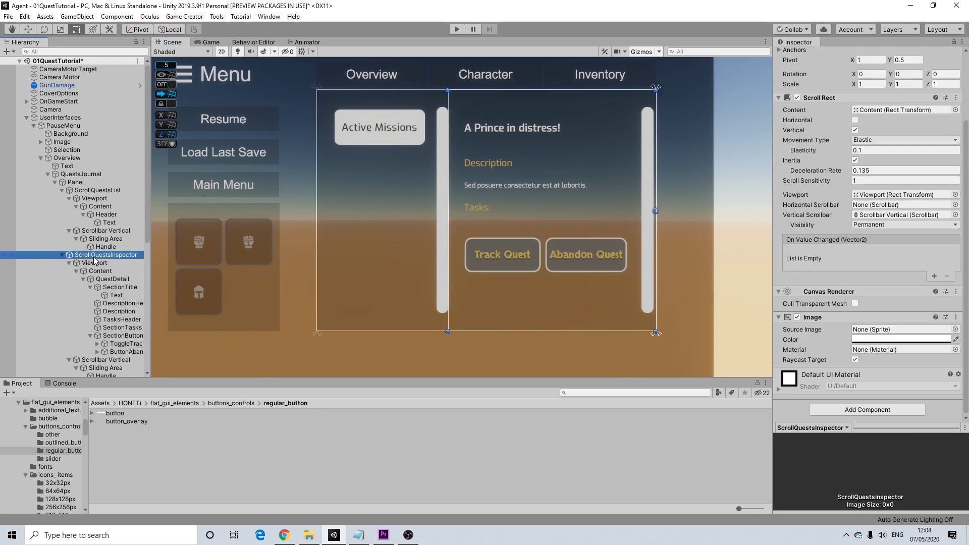
click(76, 175)
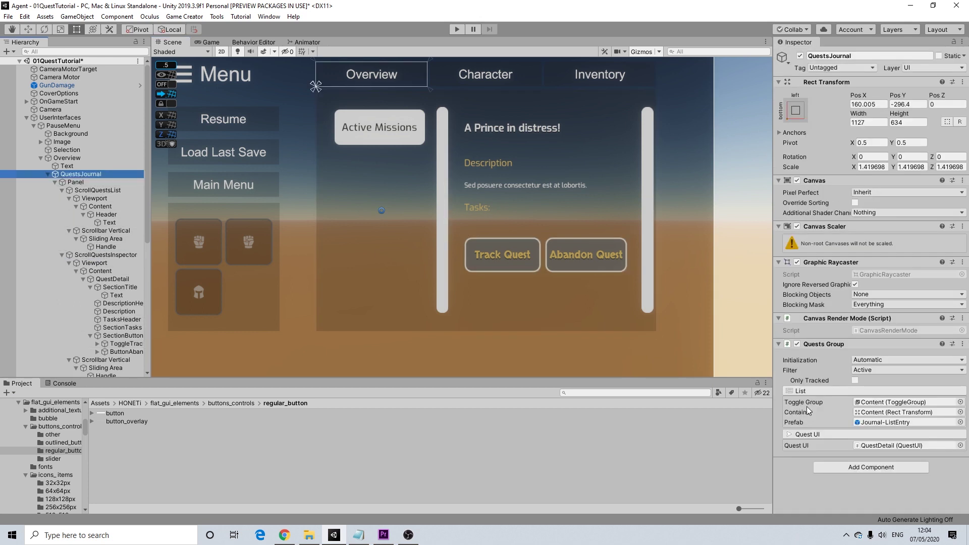
click(881, 422)
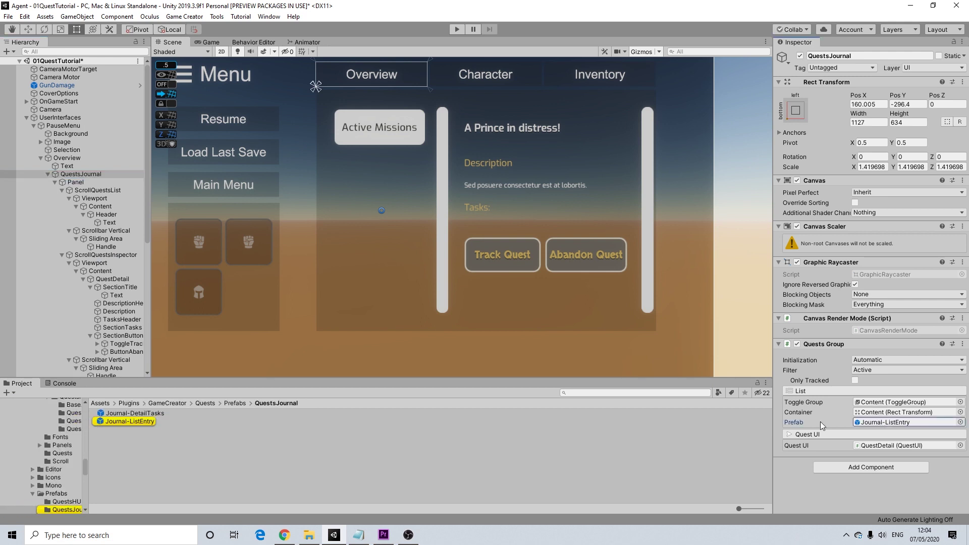
double_click(135, 421)
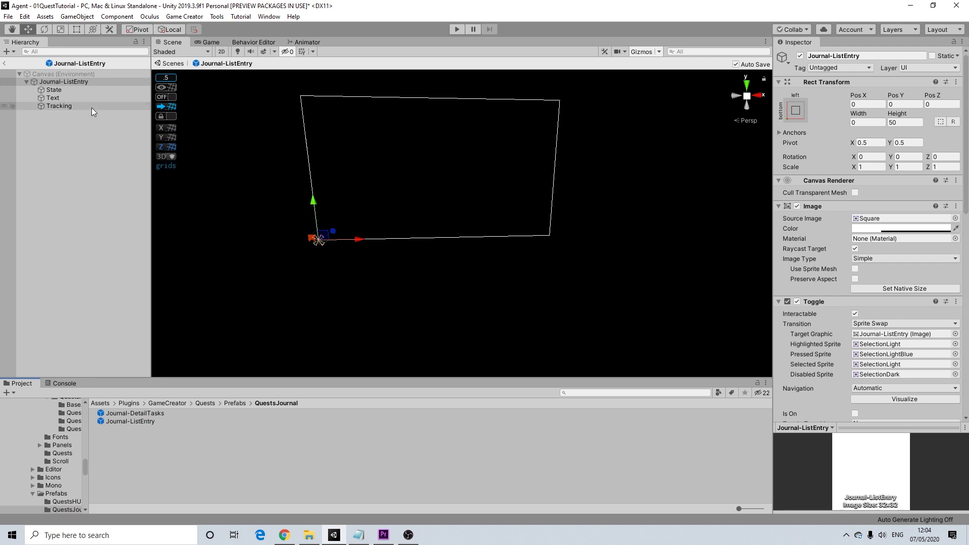
Inspect the State, Text and Tracking children and the root of the Journal-ListEntry prefab, and return to the scene.
click(56, 89)
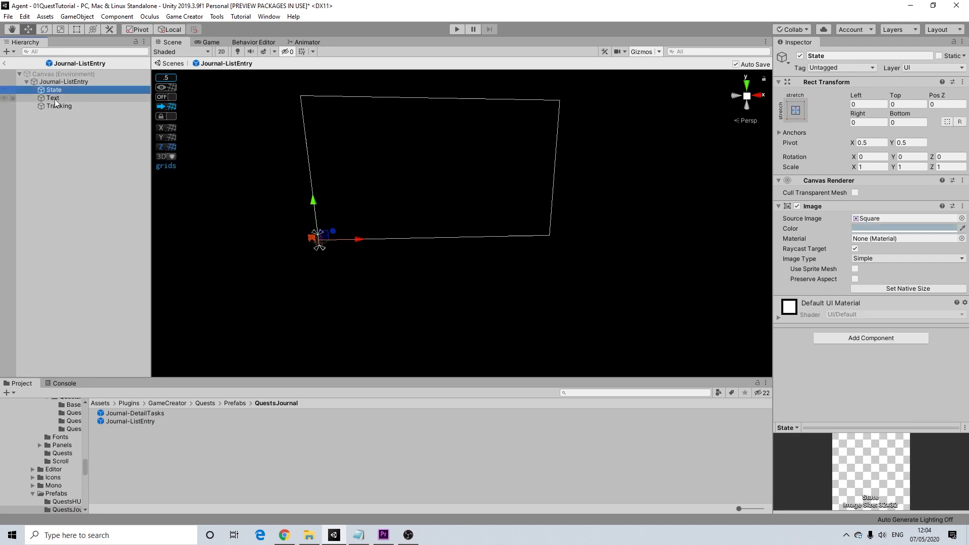
click(55, 99)
click(53, 106)
click(56, 97)
click(56, 90)
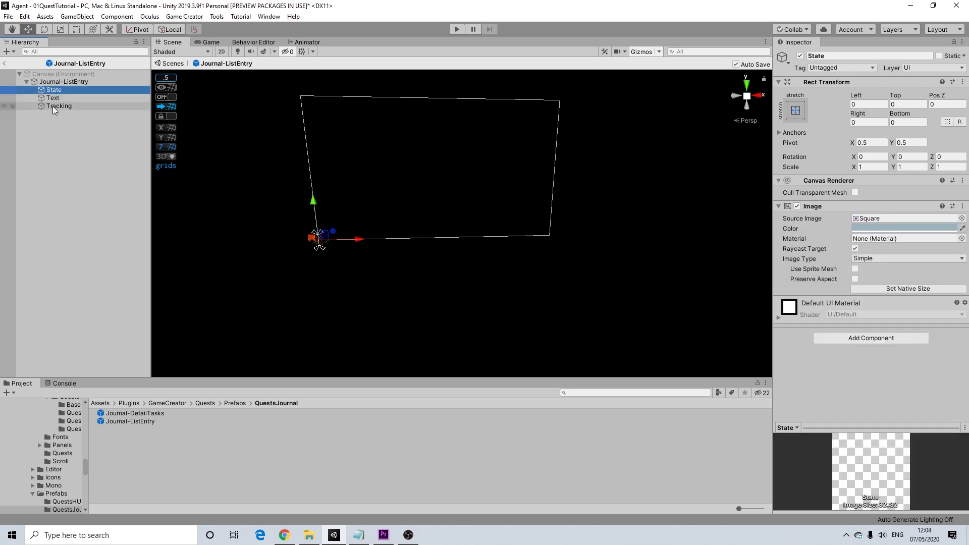
click(65, 81)
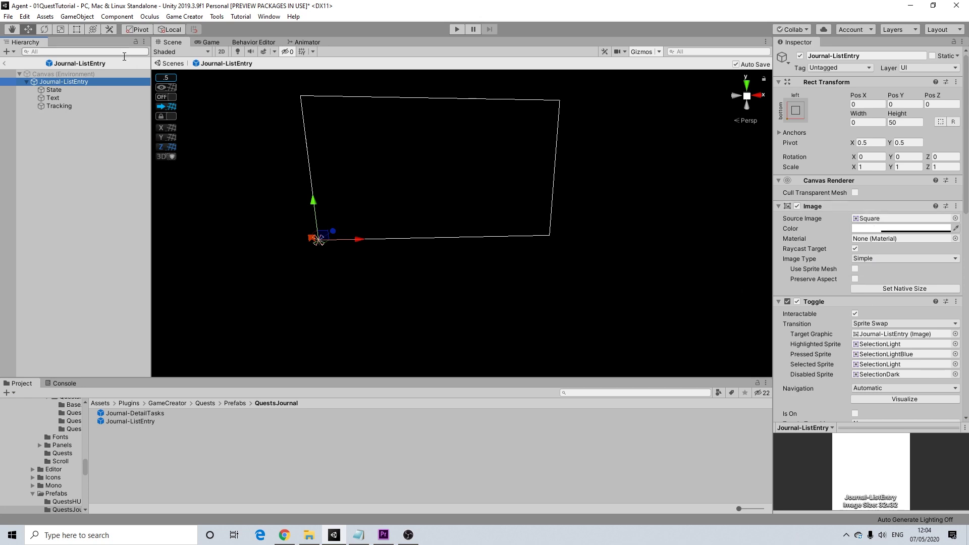
click(4, 63)
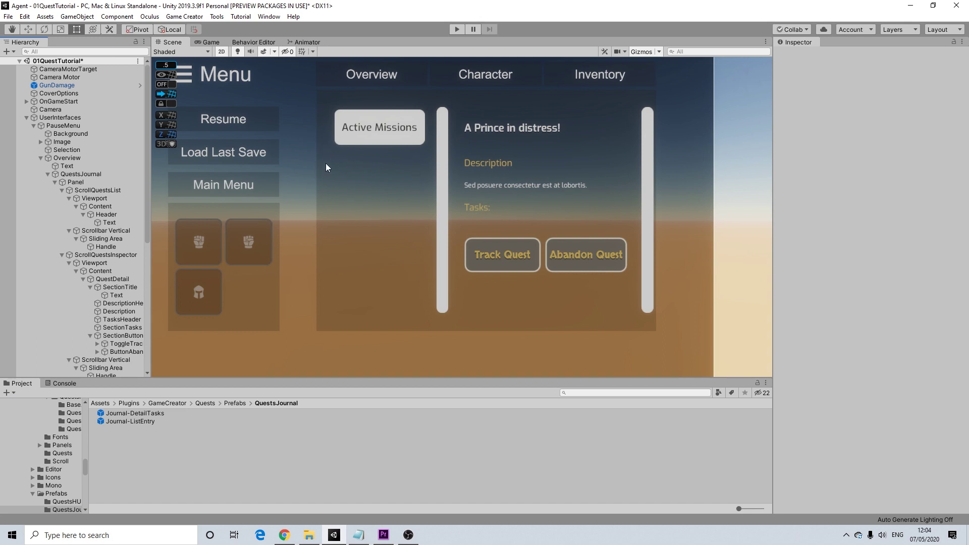
Reopen the Journal-ListEntry prefab and set its State image color to neutral gray 9D9D9D.
double_click(141, 421)
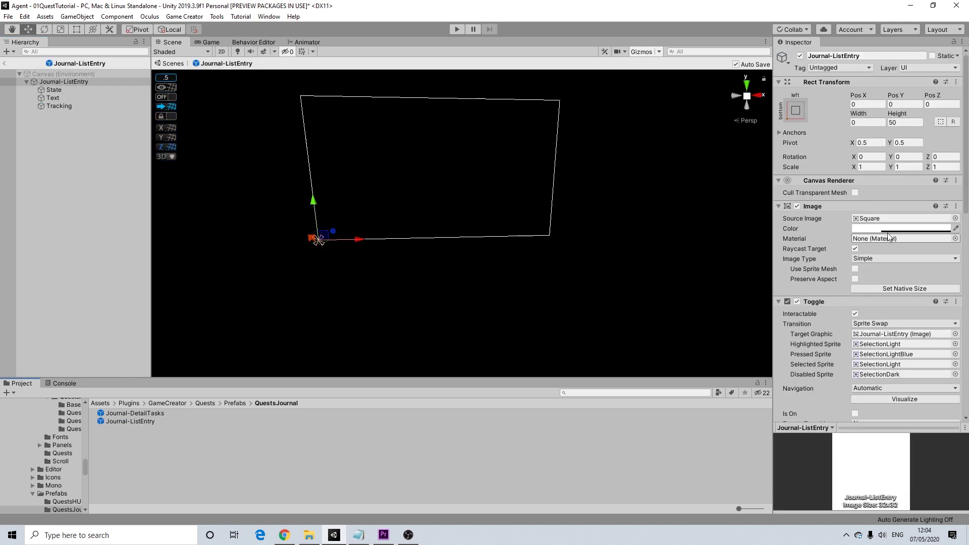
click(54, 91)
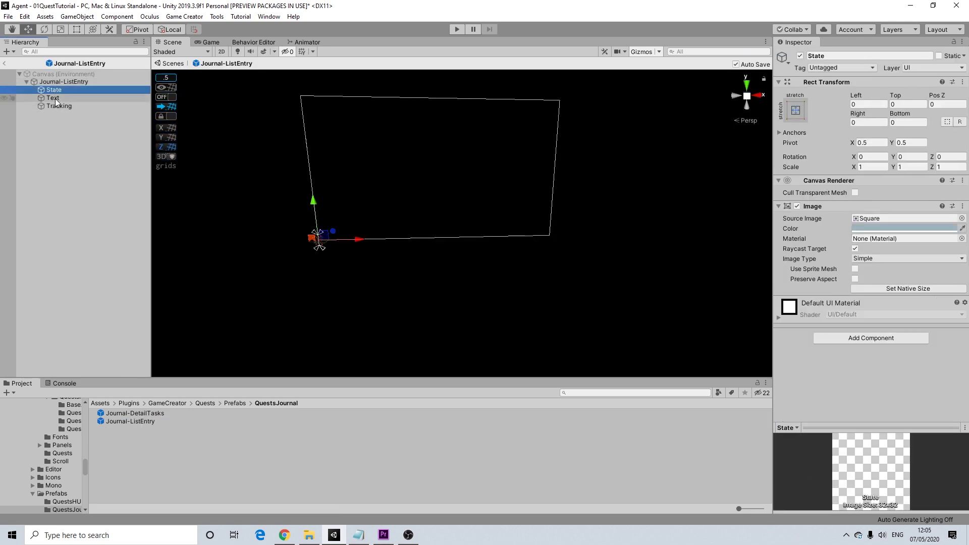
click(904, 228)
drag(689, 217, 650, 216)
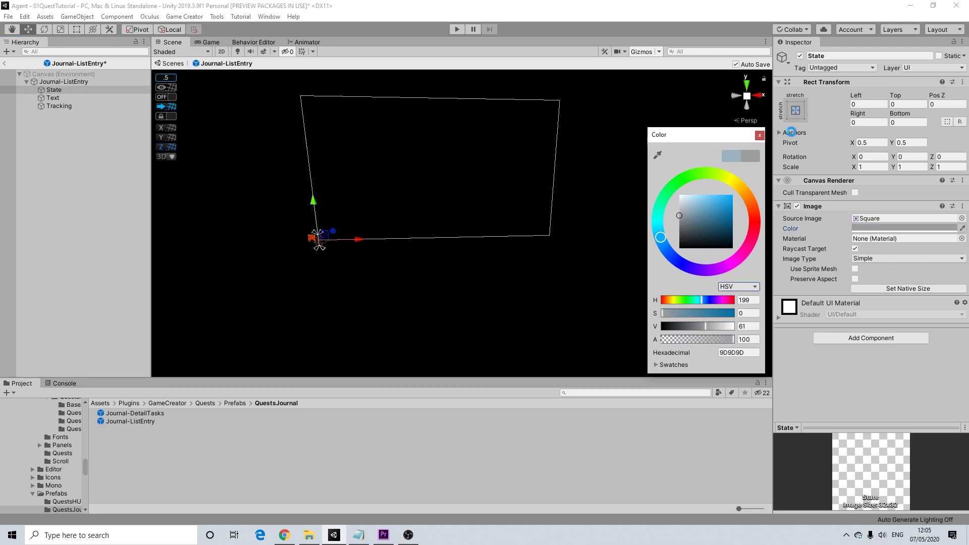
click(761, 136)
Check the font and color settings of the Text child in the Journal-ListEntry prefab and return to the scene.
click(52, 97)
click(52, 98)
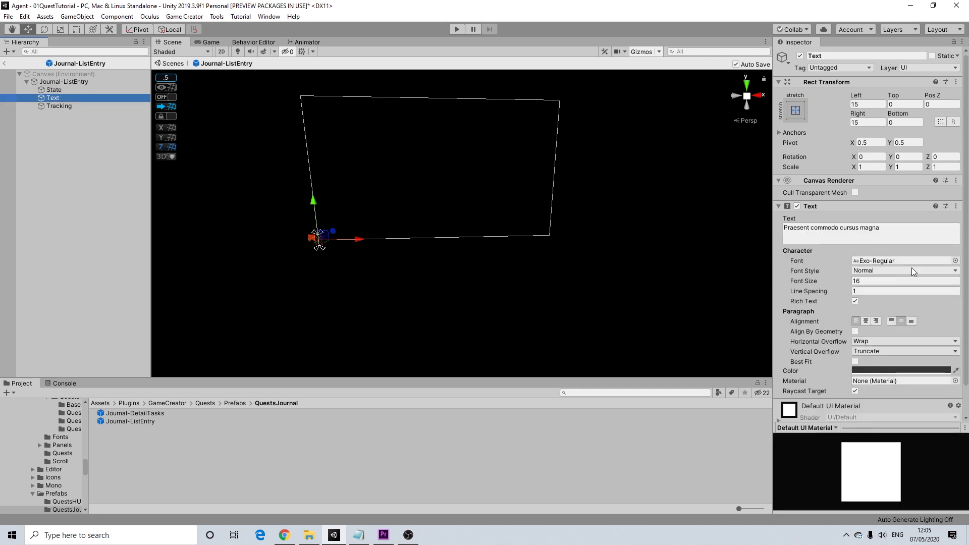
click(5, 65)
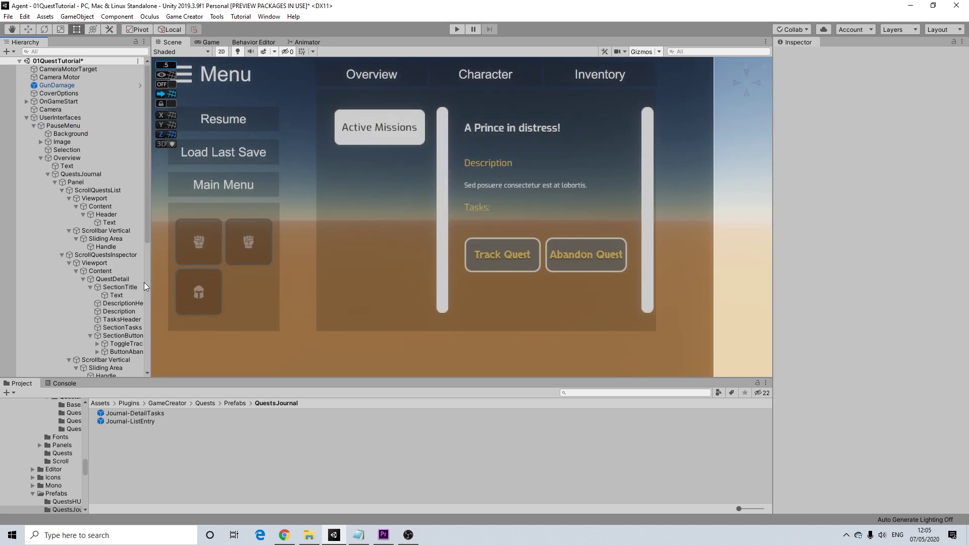
Open the Journal-DetailTasks prefab for editing, with its status icon in close view.
double_click(159, 414)
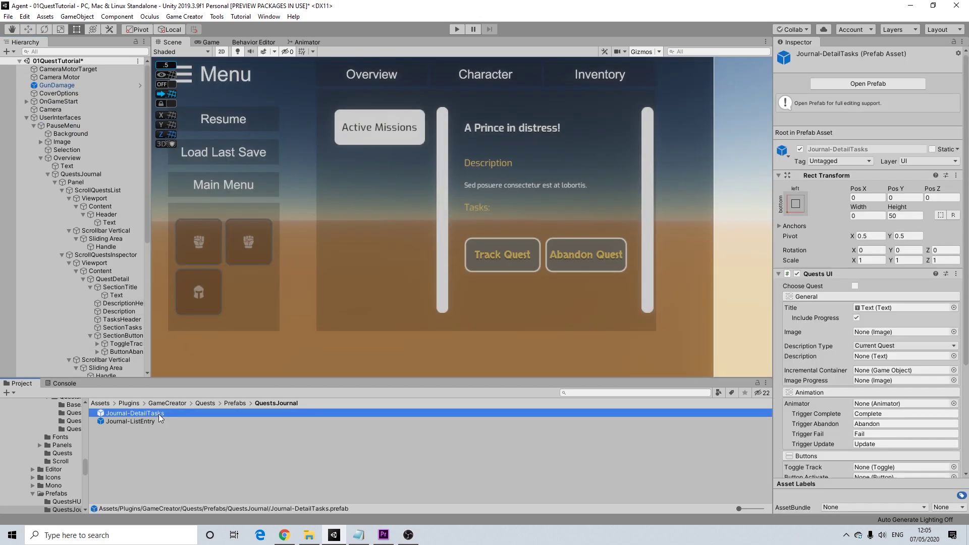
middle_drag(416, 208, 356, 216)
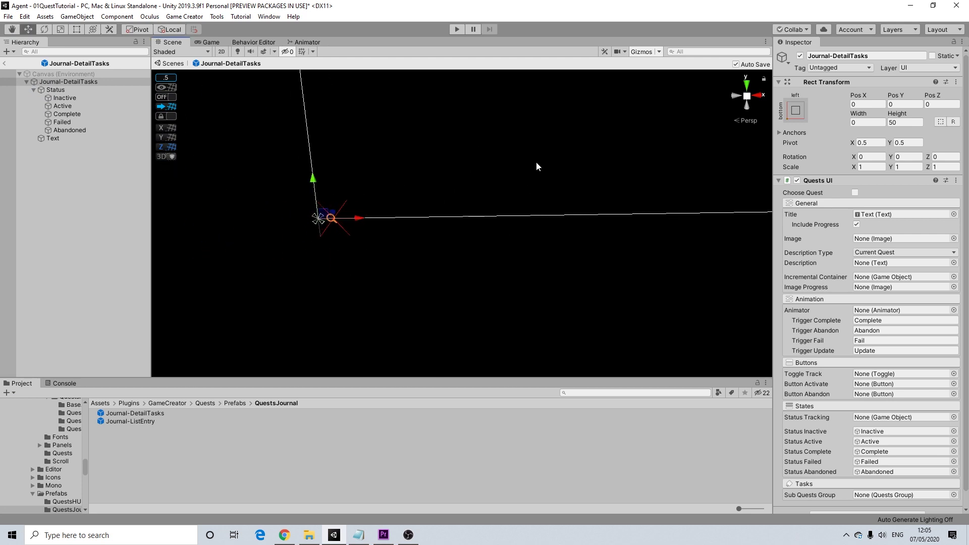
middle_drag(240, 204, 296, 208)
scroll(402, 238, up, 14)
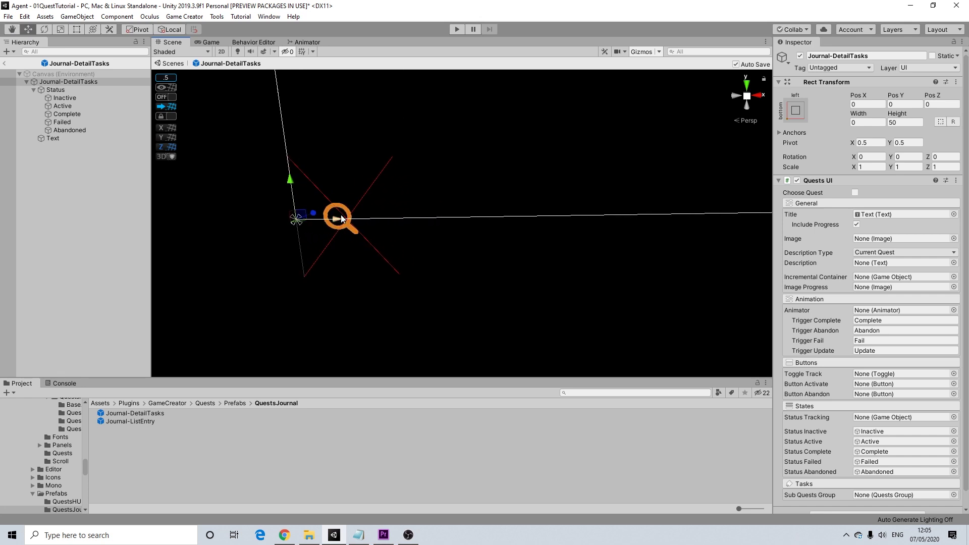
Examine the image sprites and colors of the Inactive, Active, Complete, Failed and Abandoned status children.
click(64, 100)
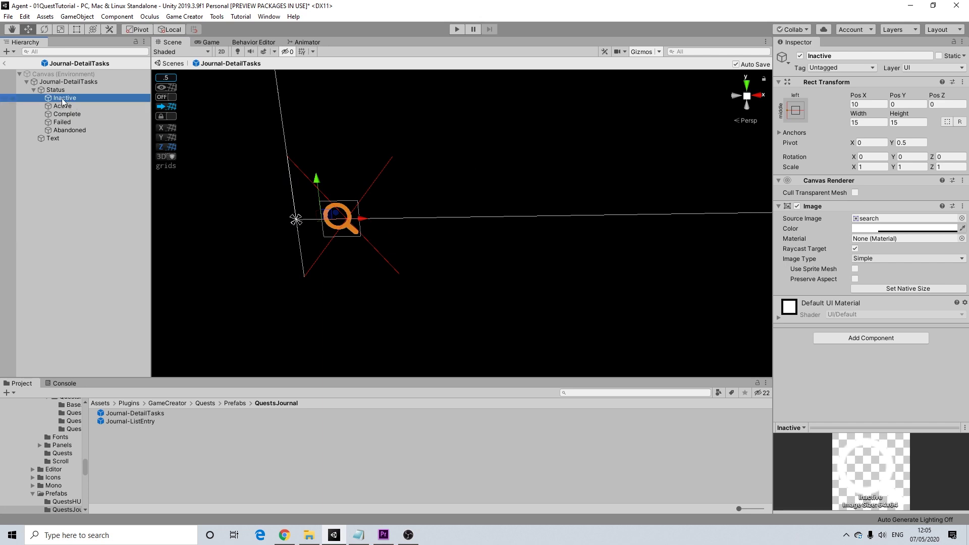
click(62, 106)
click(58, 116)
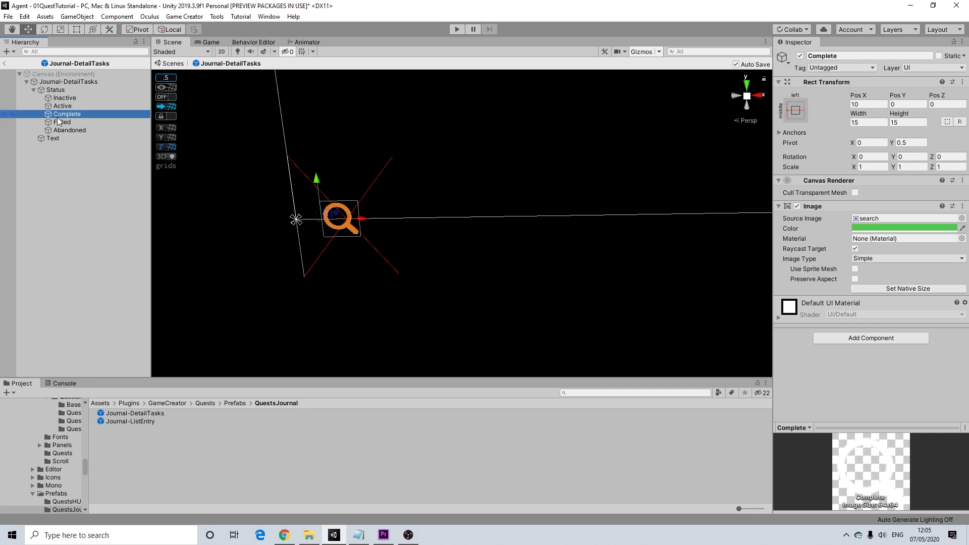
click(69, 124)
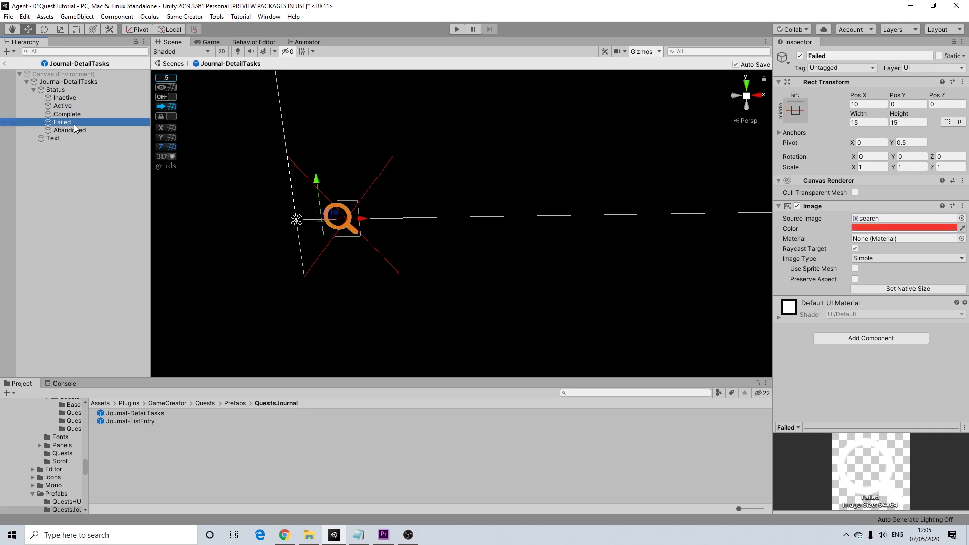
click(70, 131)
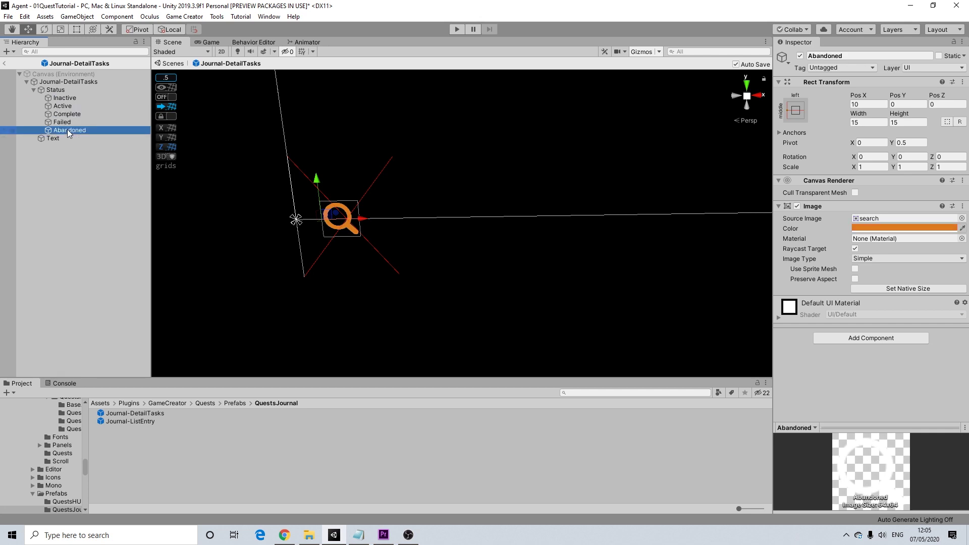
key(Up)
key(Up)
key(Up)
key(Up)
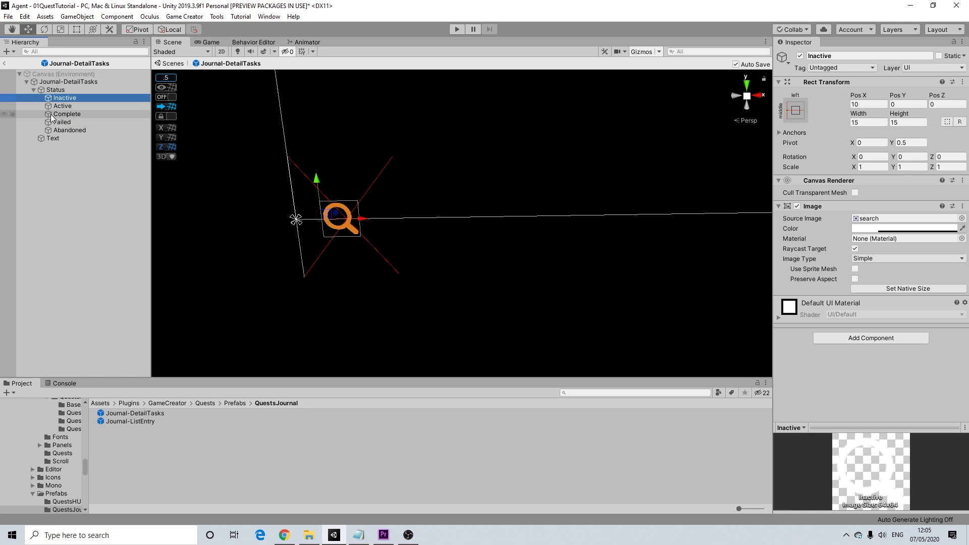
click(63, 123)
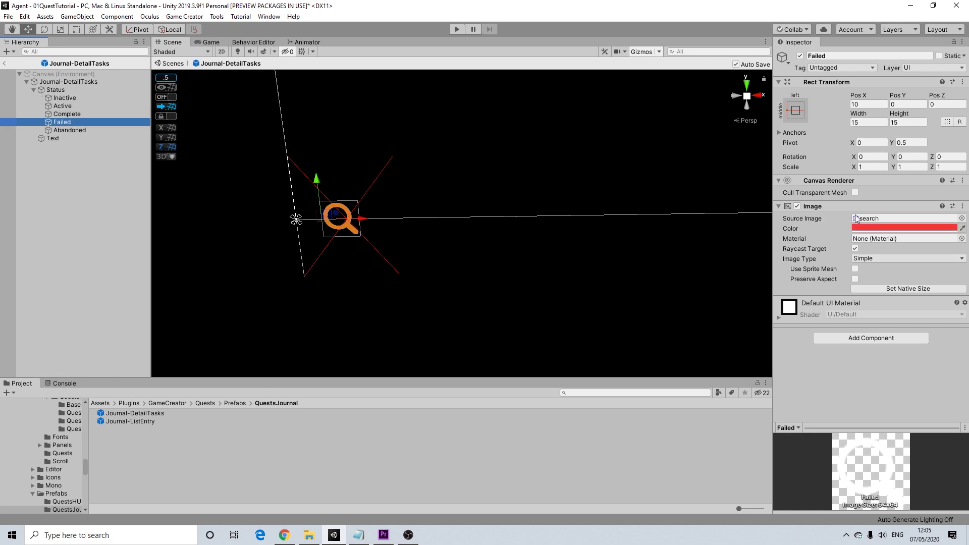
click(66, 130)
click(63, 123)
click(71, 114)
click(71, 106)
click(71, 98)
click(70, 106)
click(70, 115)
click(70, 123)
click(70, 131)
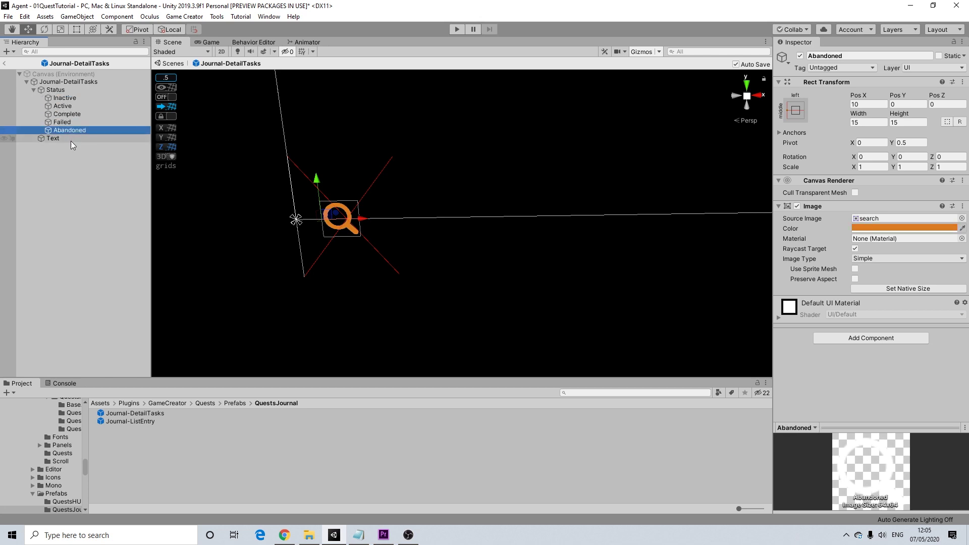
Set the font size of the Journal-DetailTasks prefab's Text child to 12 and return to the scene.
click(73, 138)
click(815, 229)
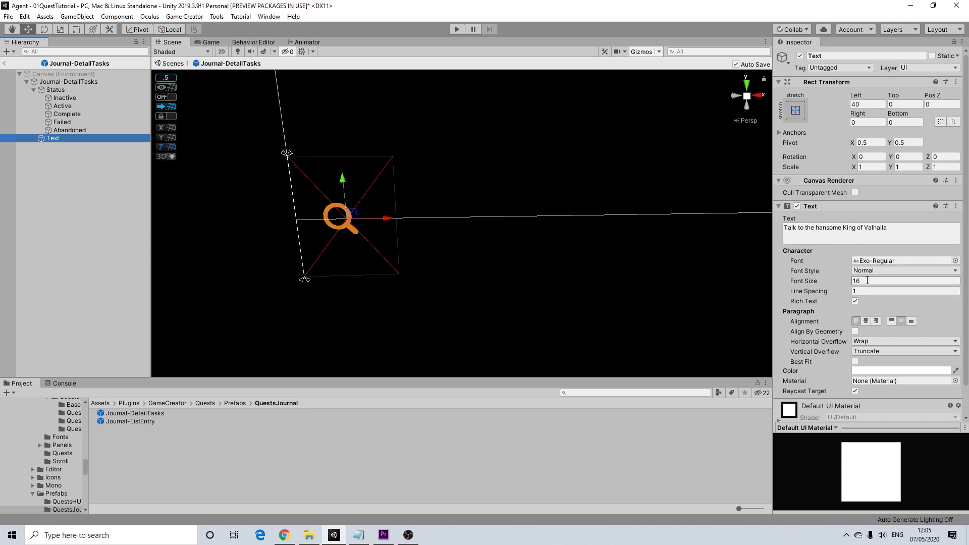
click(830, 281)
text(1)
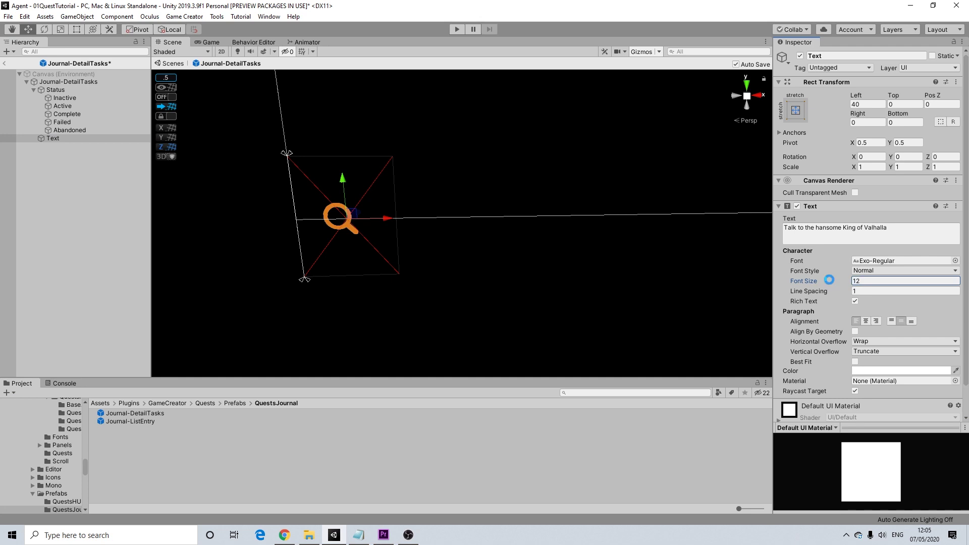
click(5, 63)
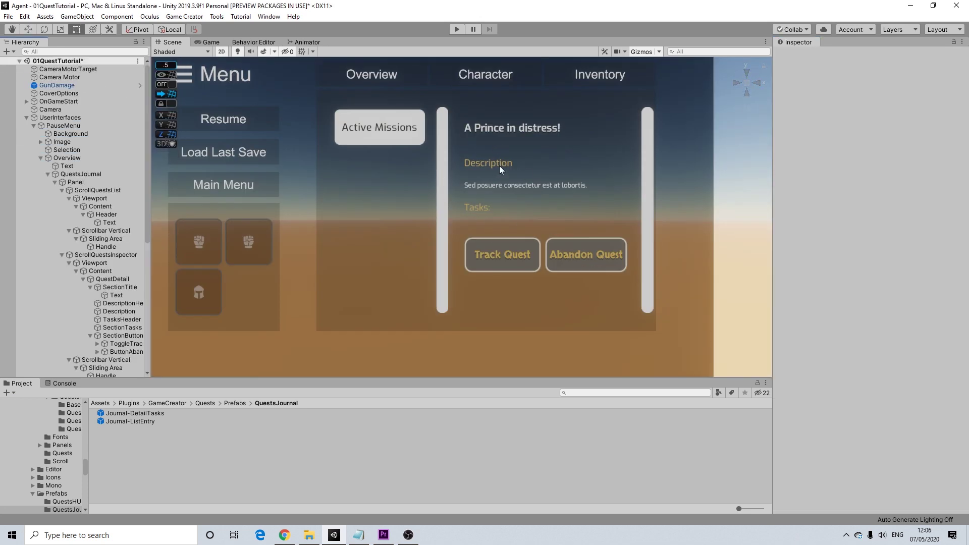
Review the whole pause menu layout, and collapse the PauseMenu object and its Overview, Character and Inventory branches in the hierarchy.
middle_drag(564, 188, 495, 189)
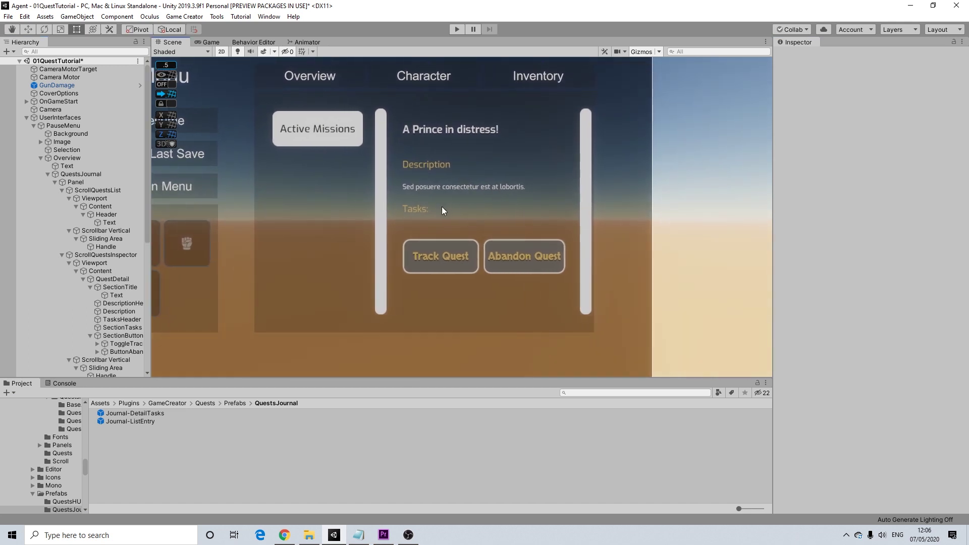
scroll(484, 208, up, 1)
scroll(444, 214, down, 3)
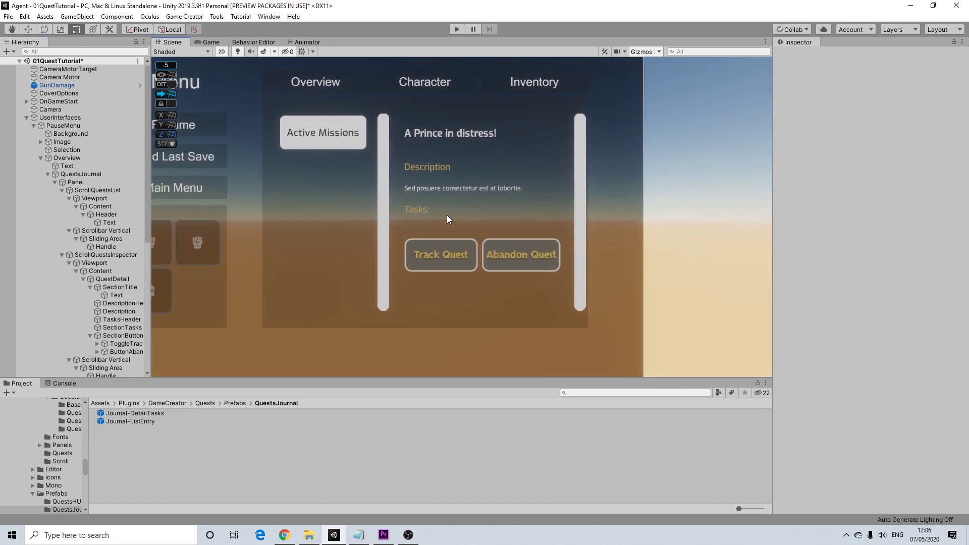
middle_drag(438, 216, 501, 220)
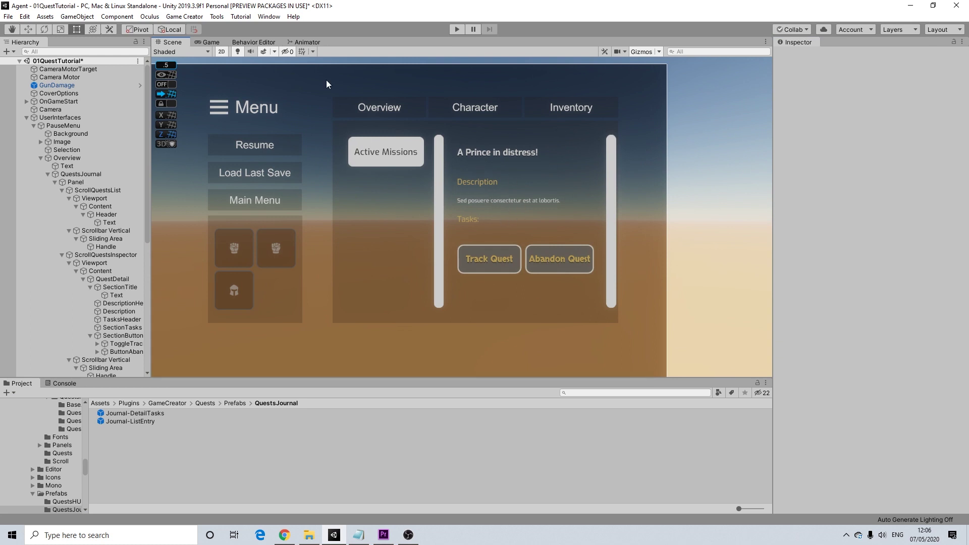
scroll(356, 187, down, 2)
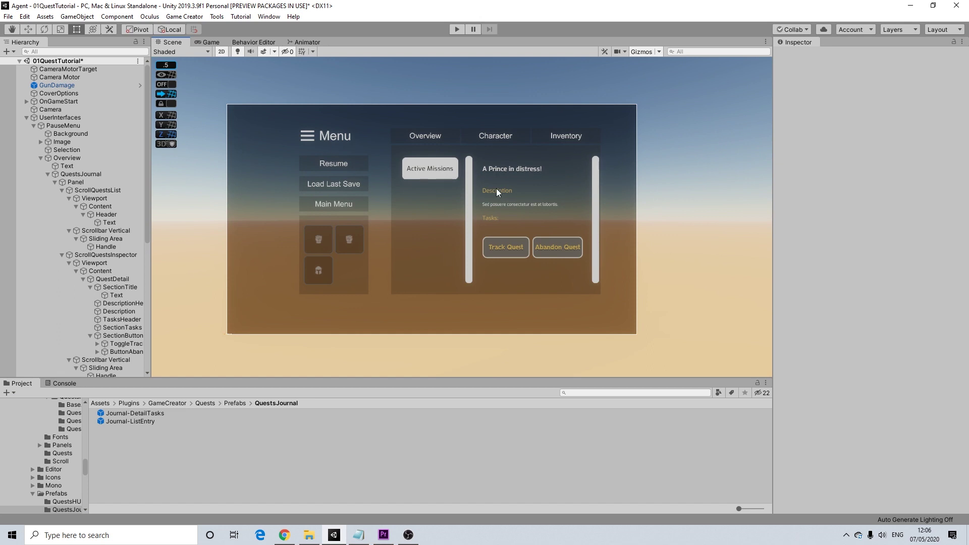
click(43, 158)
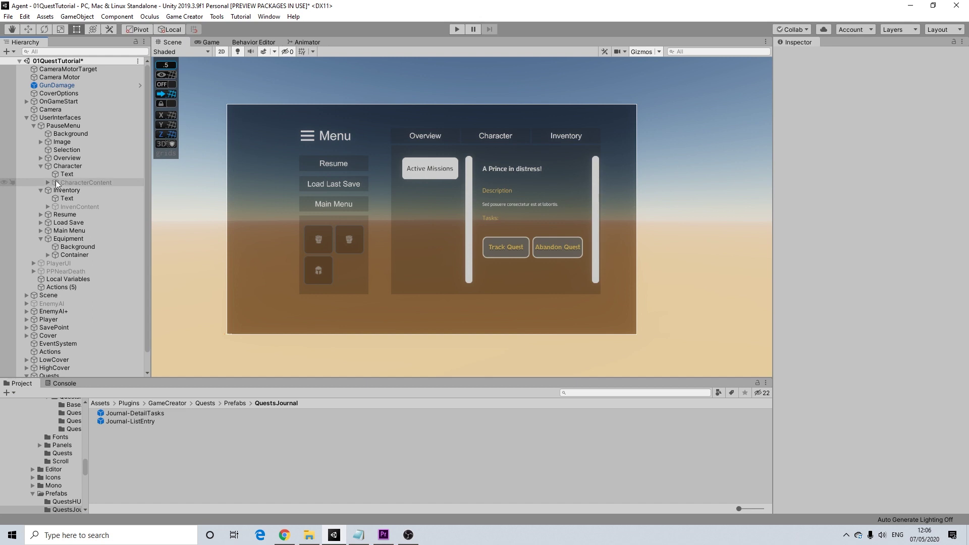
click(41, 190)
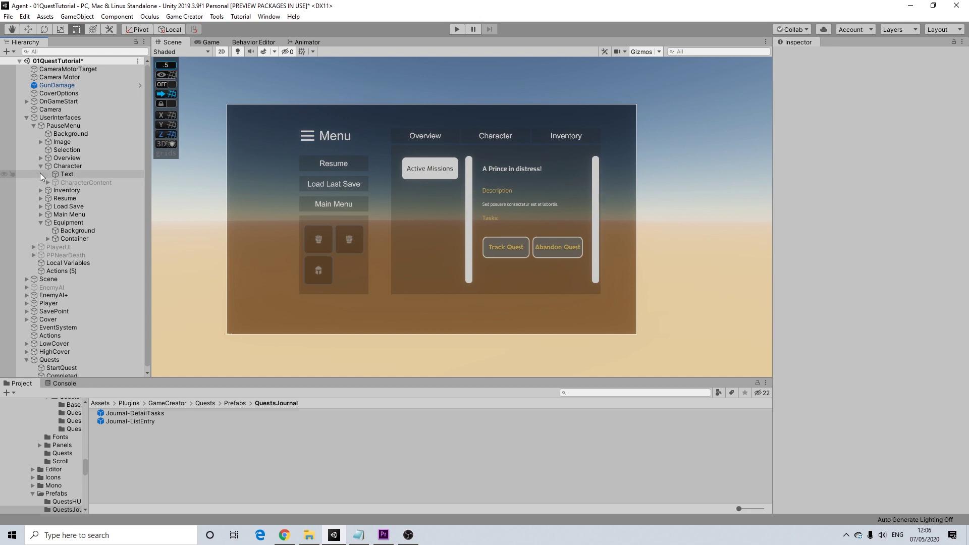
click(41, 166)
click(51, 125)
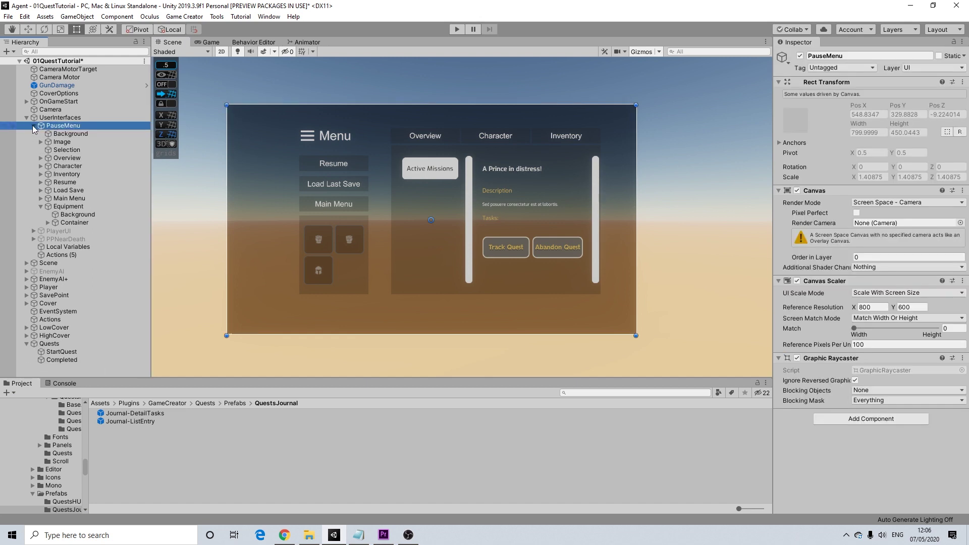
click(32, 125)
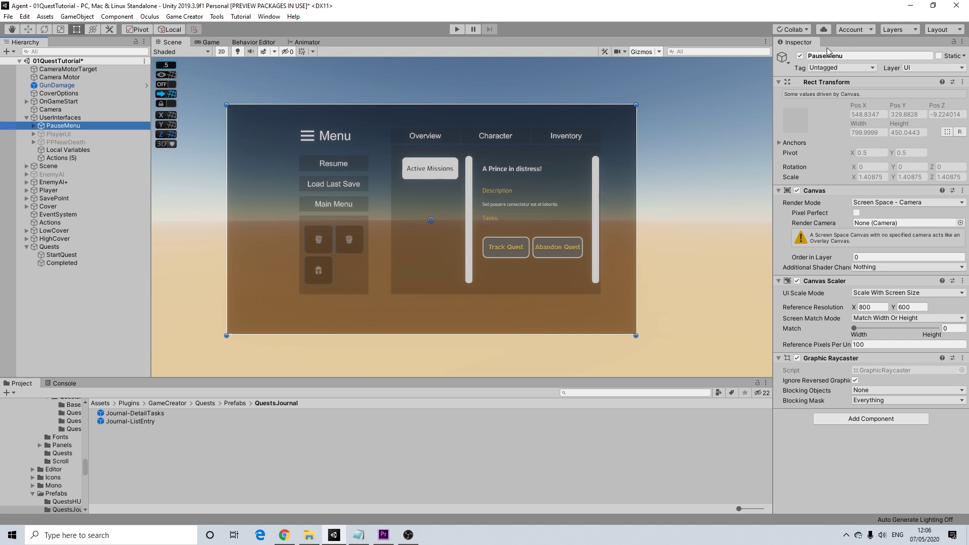
Deactivate the PauseMenu object and activate the PlayerUI object.
click(800, 55)
click(59, 134)
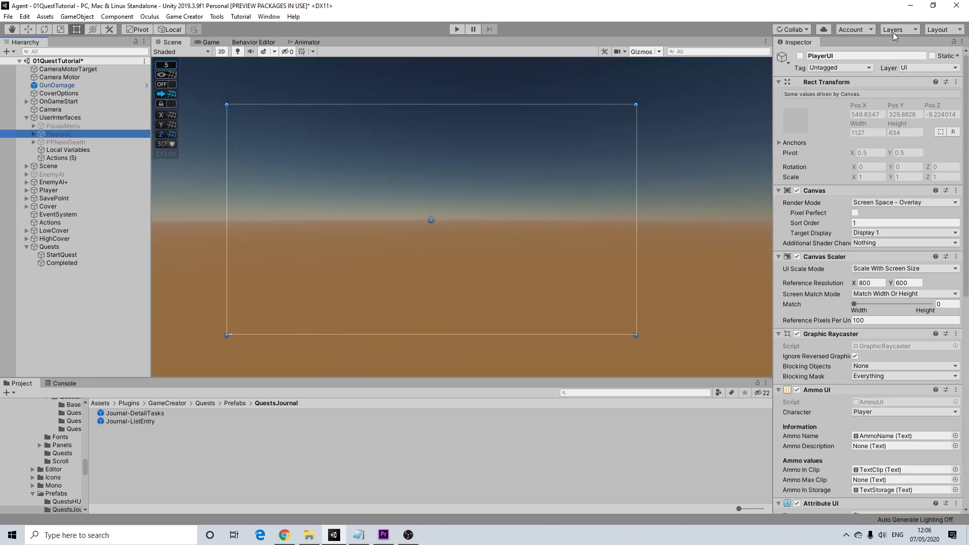
click(800, 56)
key(f)
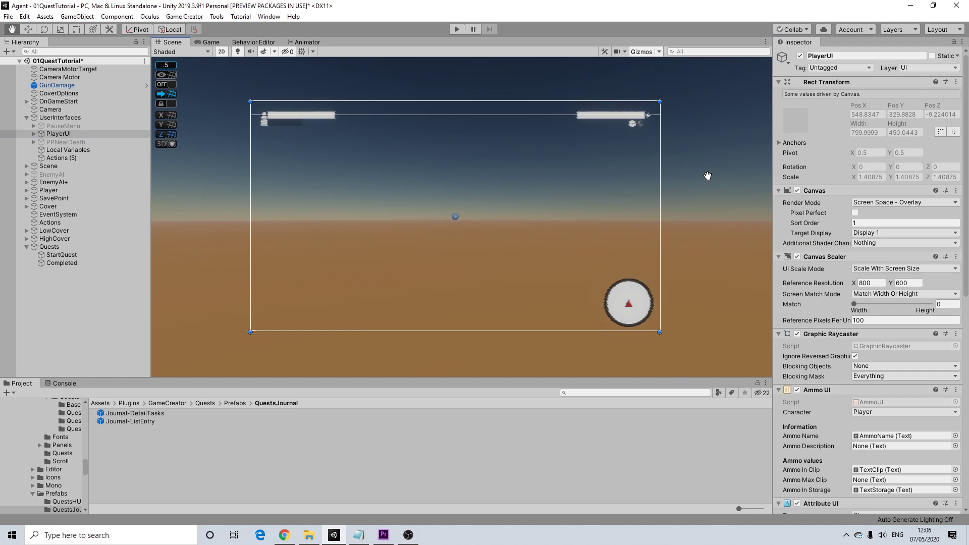
Run the game, bring up the pause menu and track the Kill That Dude quest in the journal.
click(457, 29)
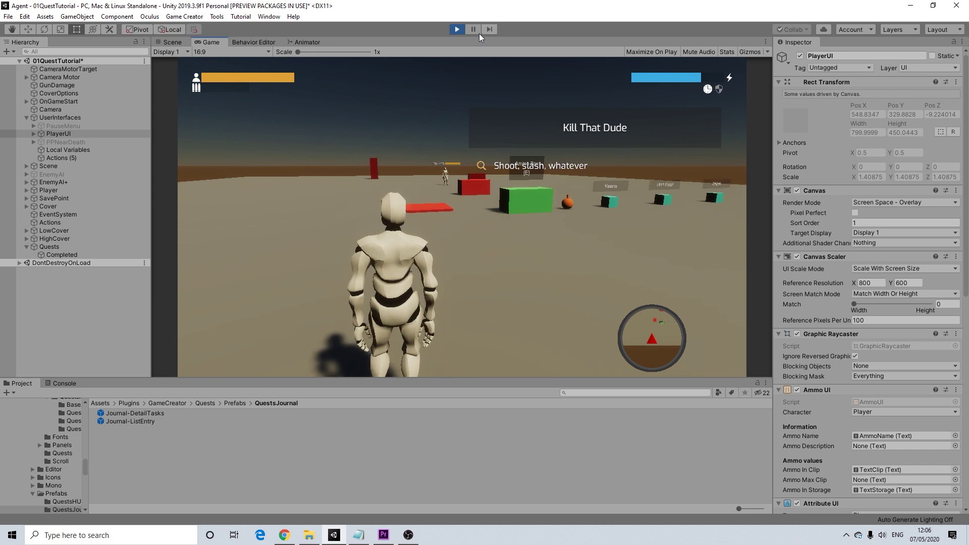
key(Escape)
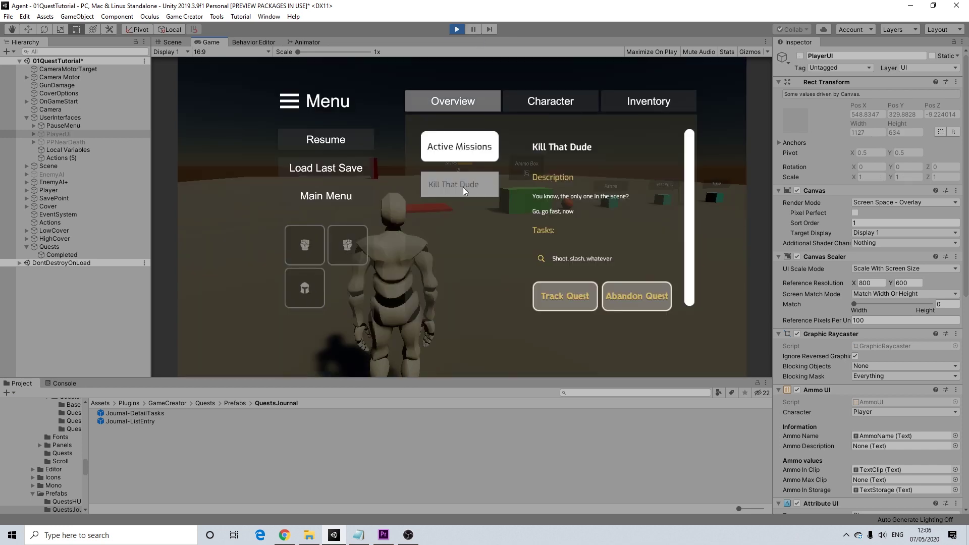
click(564, 296)
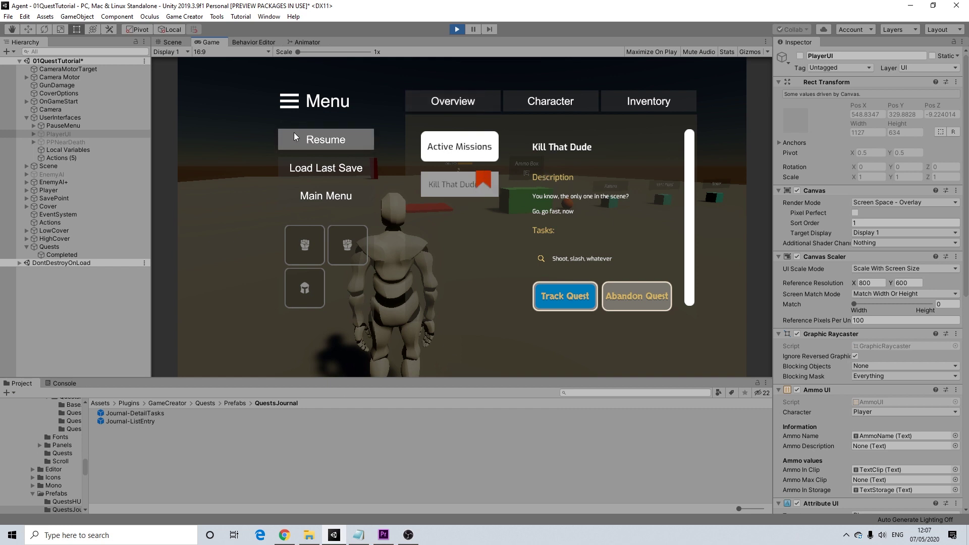
Resume the game and walk the character to the Ammo Box to collect bullets.
click(324, 139)
key(s)
key(w)
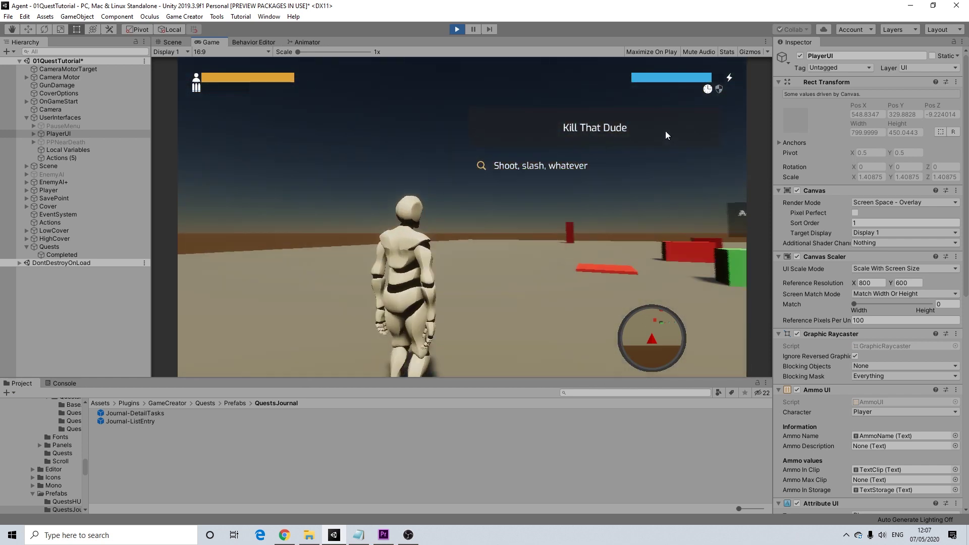
key(w)
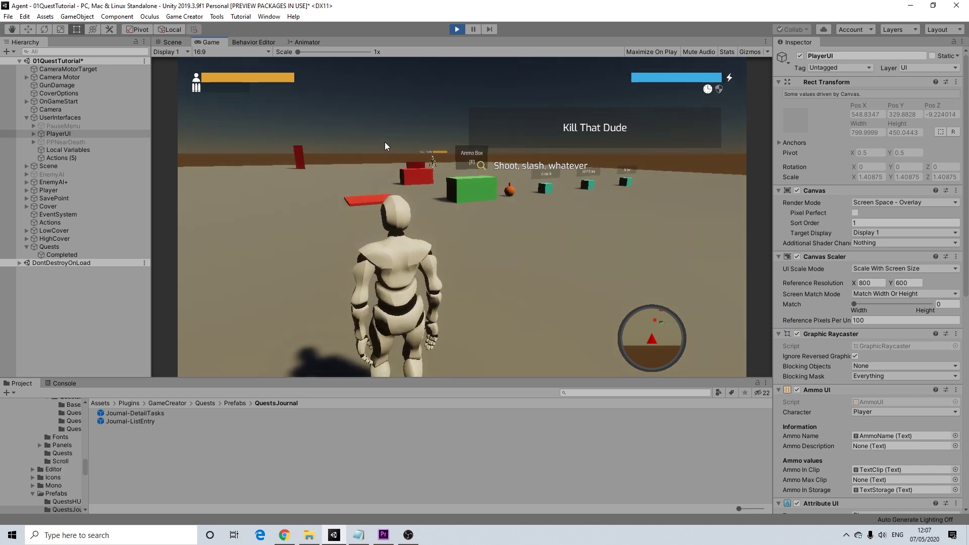
key(w)
key(w)
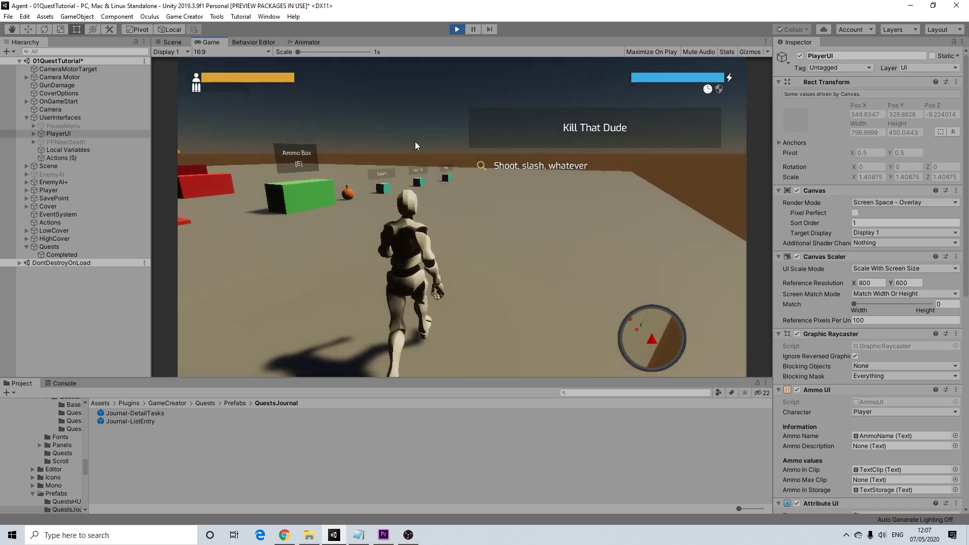
key(s)
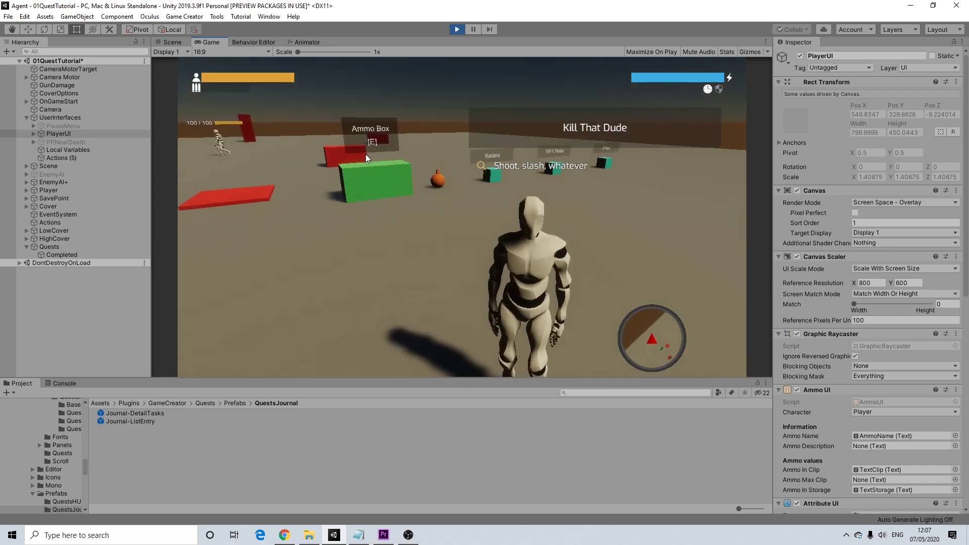
key(w)
key(w)
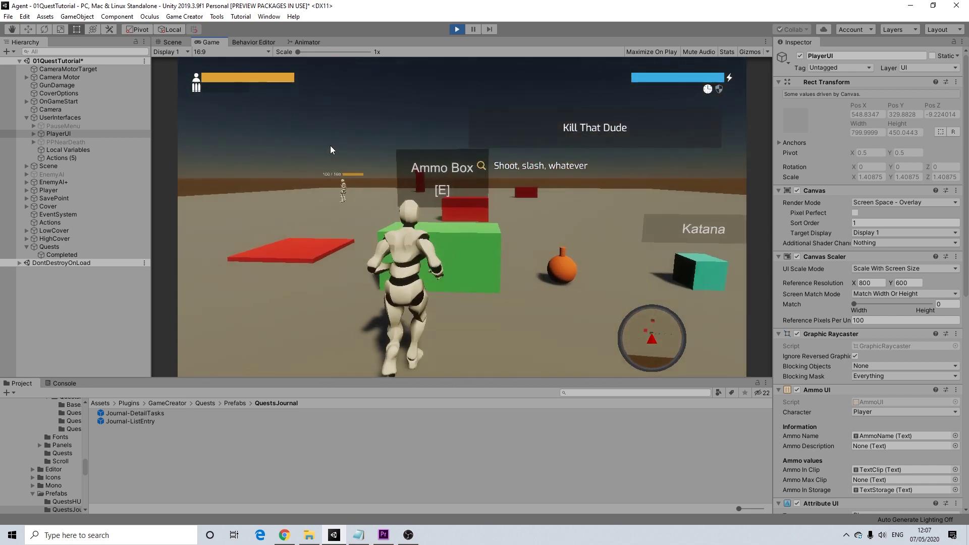
key(w)
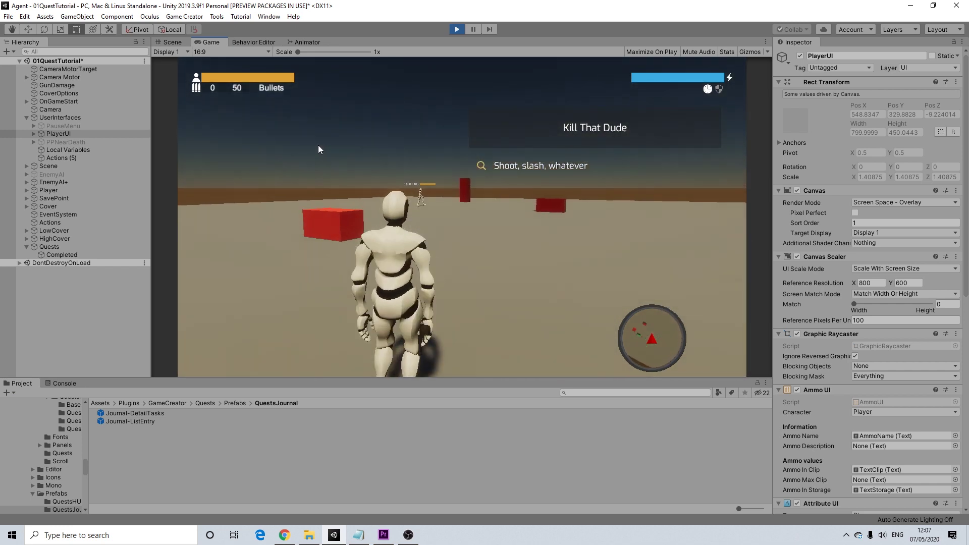
Approach the enemy, reload the gun as needed and fire aimed shots until the Kill That Dude quest is completed.
key(w)
key(w)
key(r)
right_click(318, 147)
click(462, 217)
click(462, 217)
key(w)
click(462, 218)
click(462, 217)
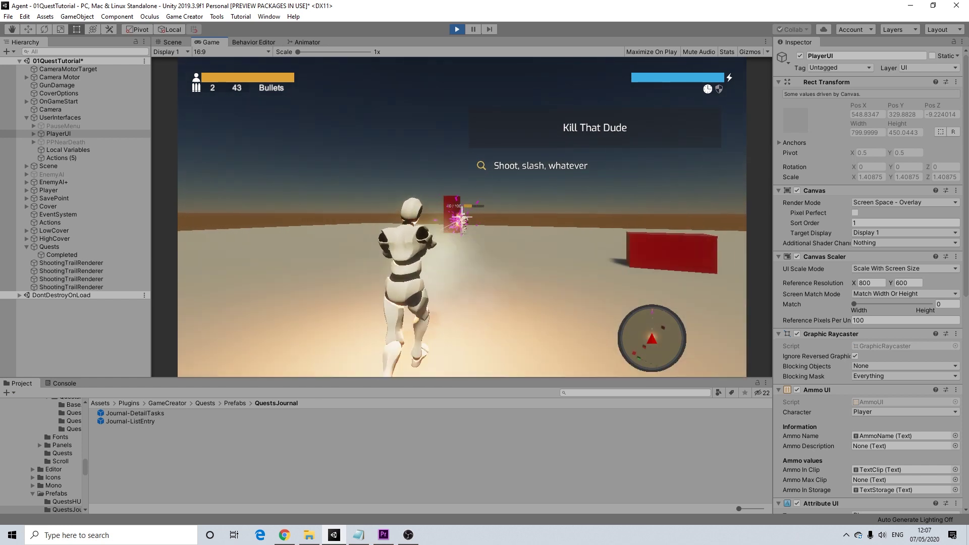
click(462, 217)
click(462, 217)
click(462, 217)
key(r)
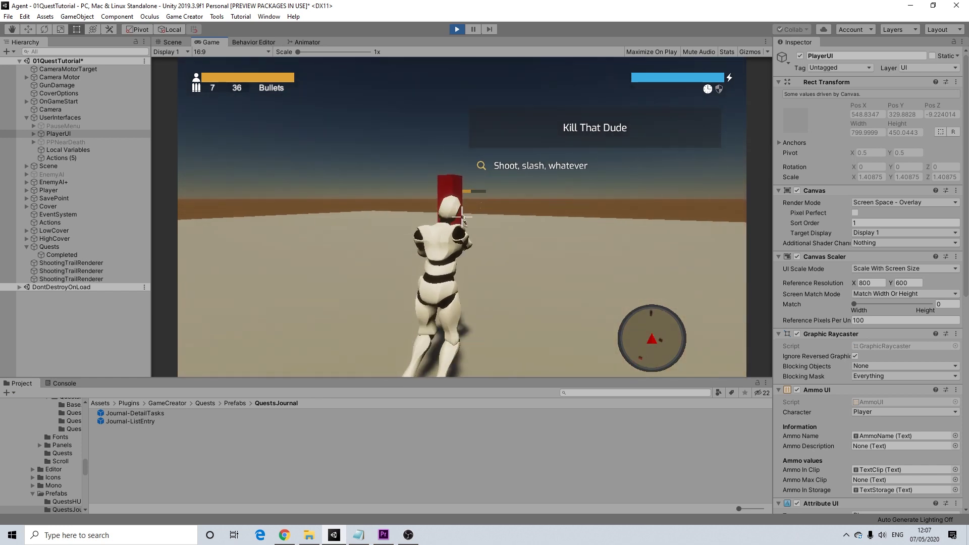
click(462, 217)
click(462, 217)
click(462, 217)
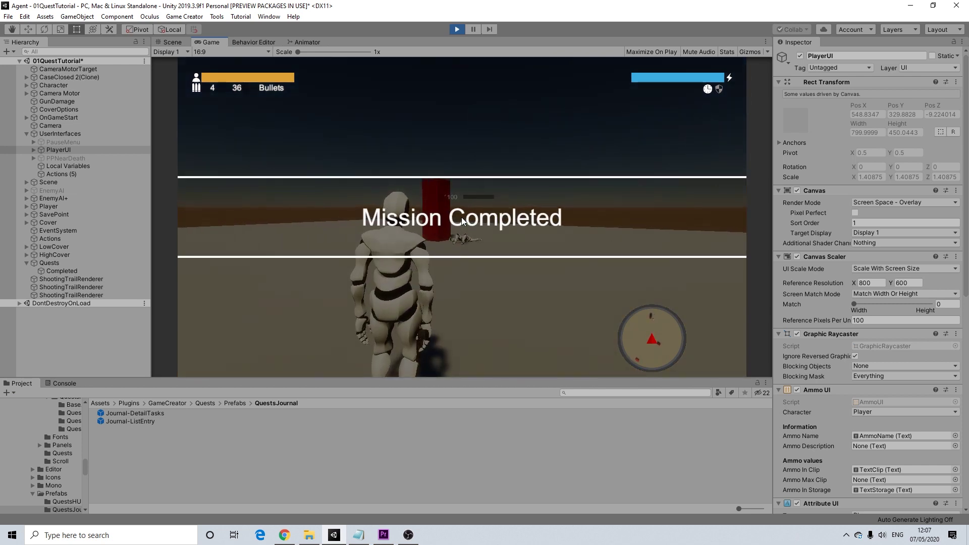
Walk the character around the scene, reload the gun and stop the game.
key(w)
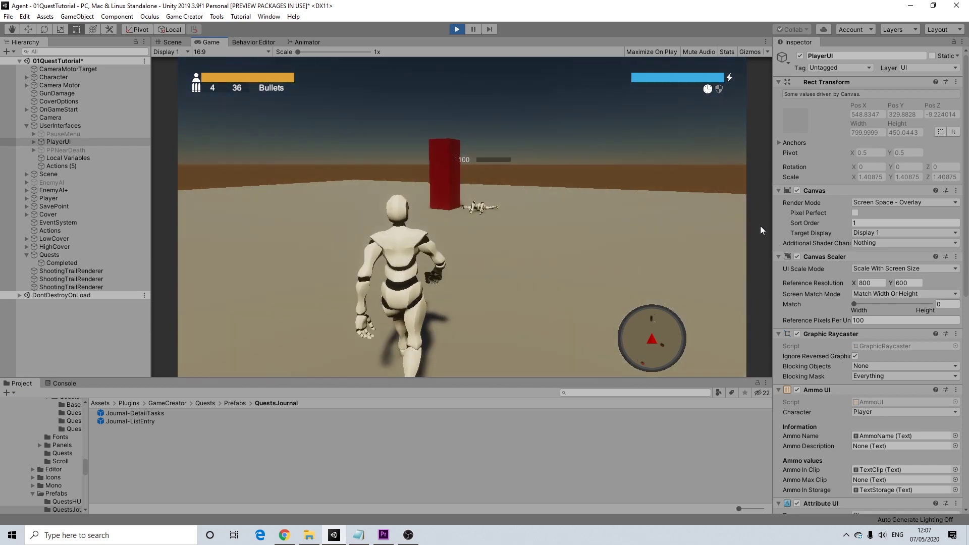
key(d)
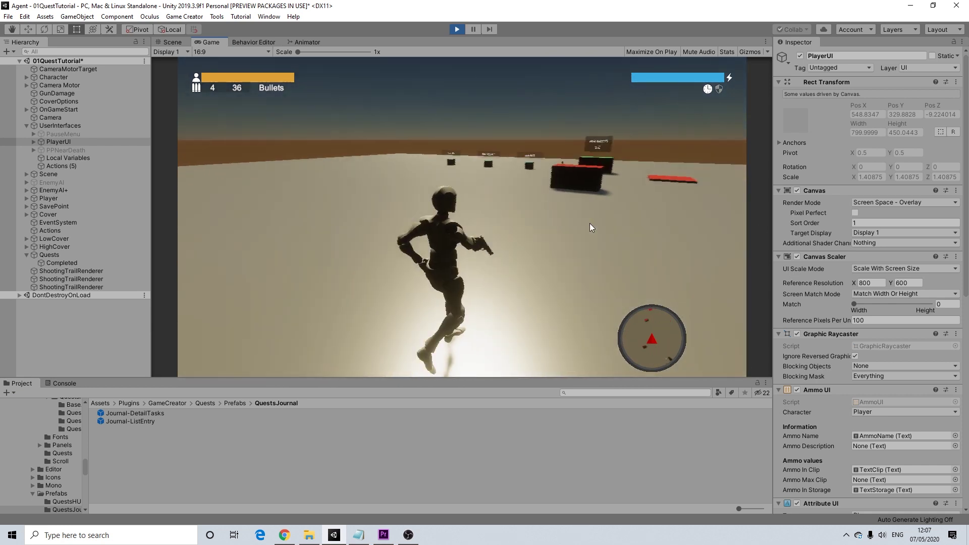
key(r)
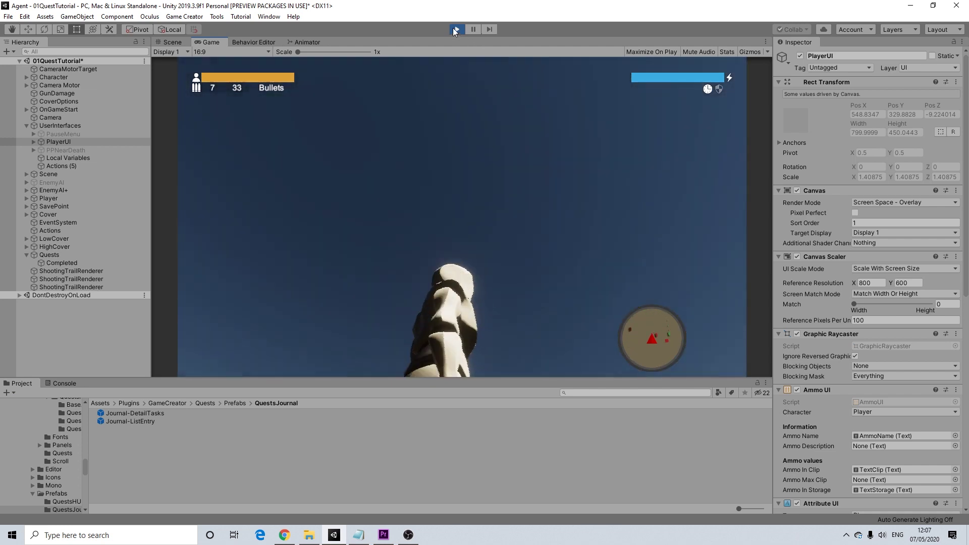
click(458, 30)
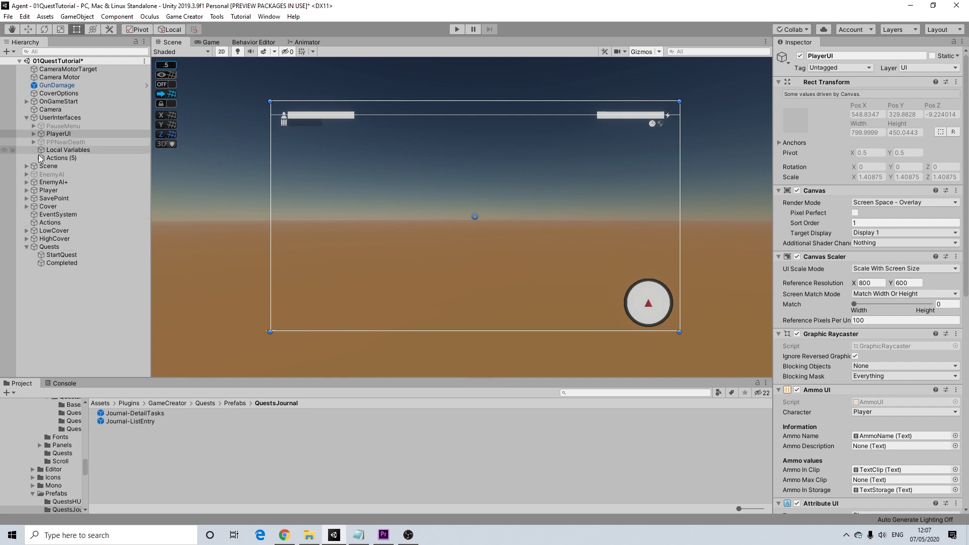
Collapse the UserInterfaces branch and inspect the quest actions on the StartQuest object.
click(26, 117)
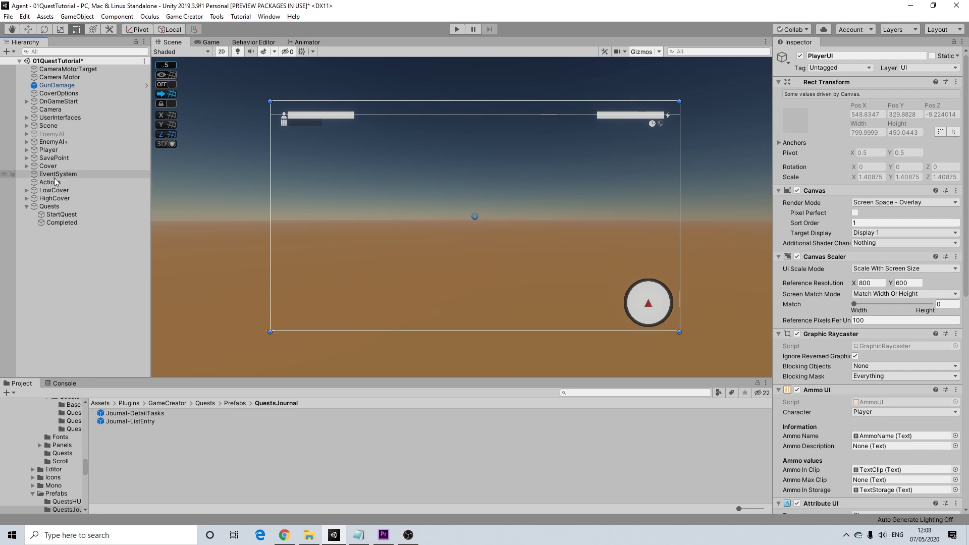
click(50, 207)
click(63, 215)
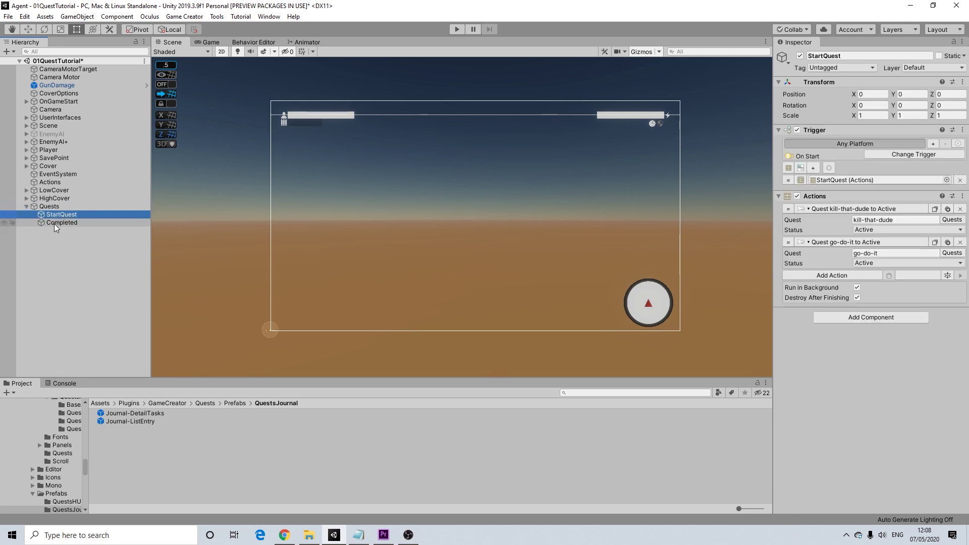
Enable Only Tracked in the Quests Group of PlayerUI's QuestsHUD, keeping its filter on Active.
click(26, 118)
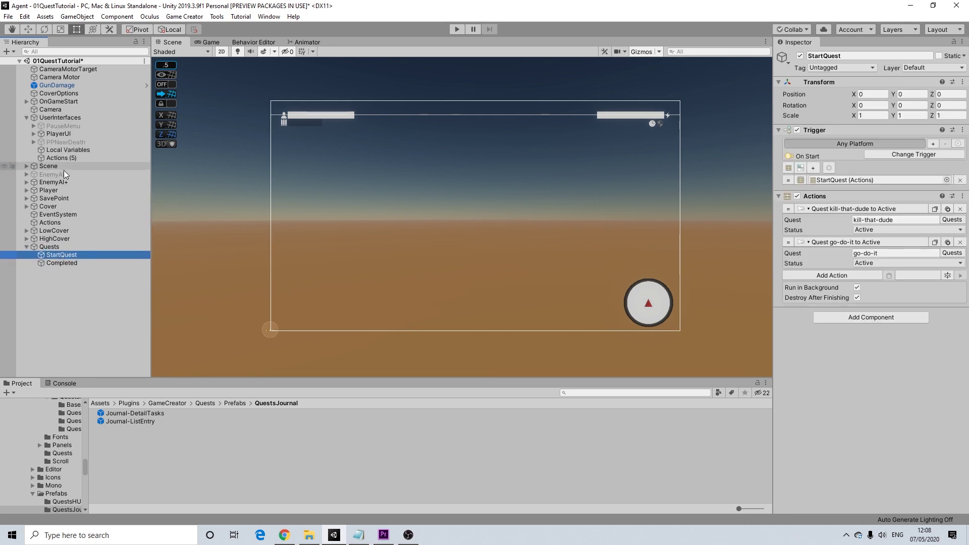
click(33, 133)
click(62, 246)
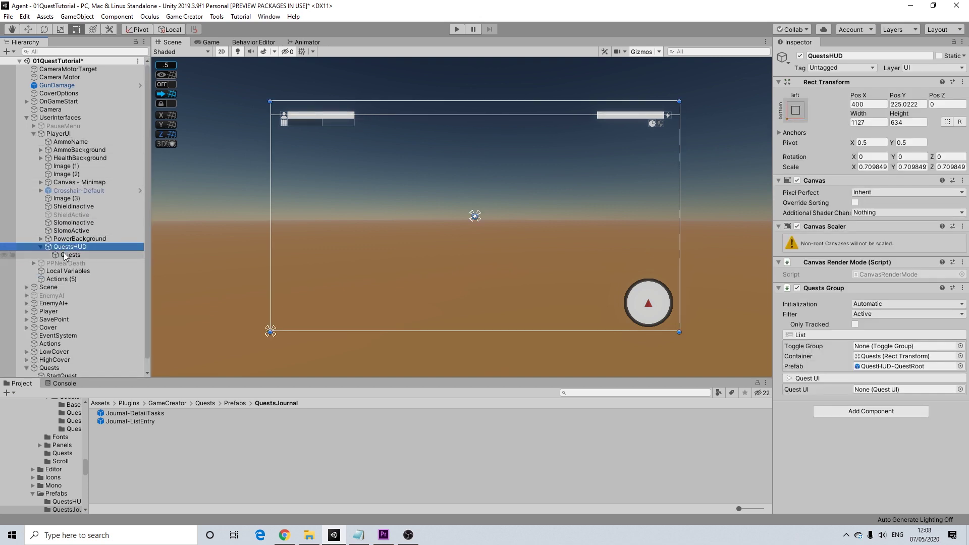
click(864, 315)
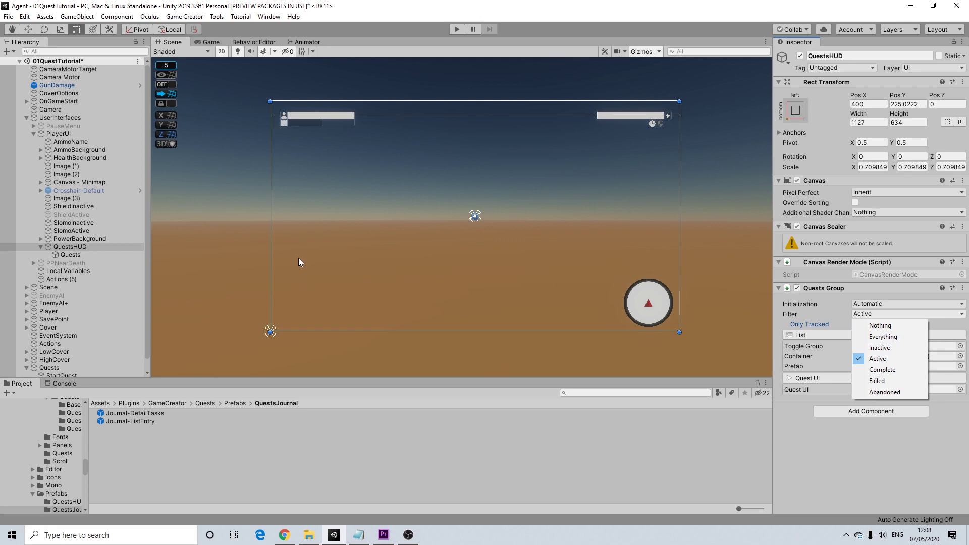
click(32, 127)
Examine the Filter and Only Tracked settings in the Quests Group of the Overview's QuestsJournal.
click(32, 126)
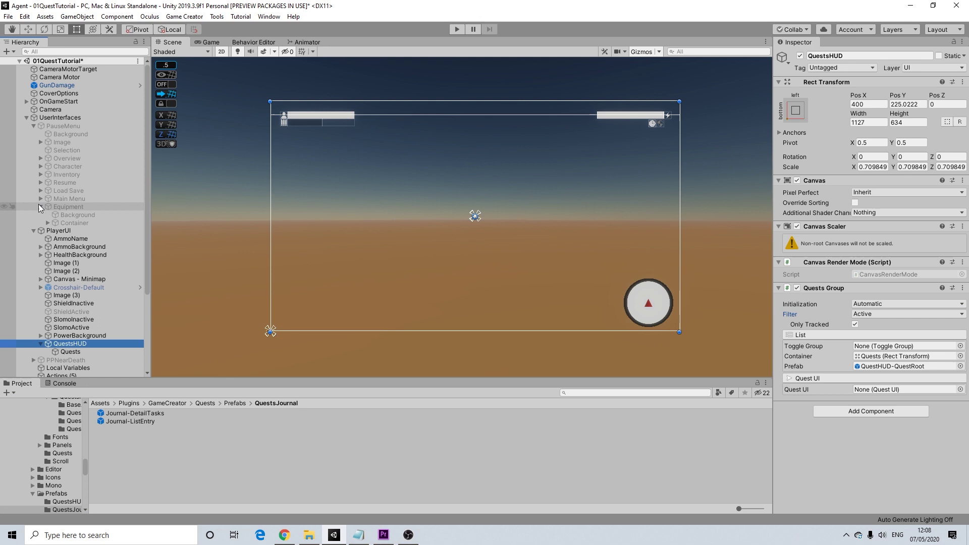
click(40, 158)
click(76, 174)
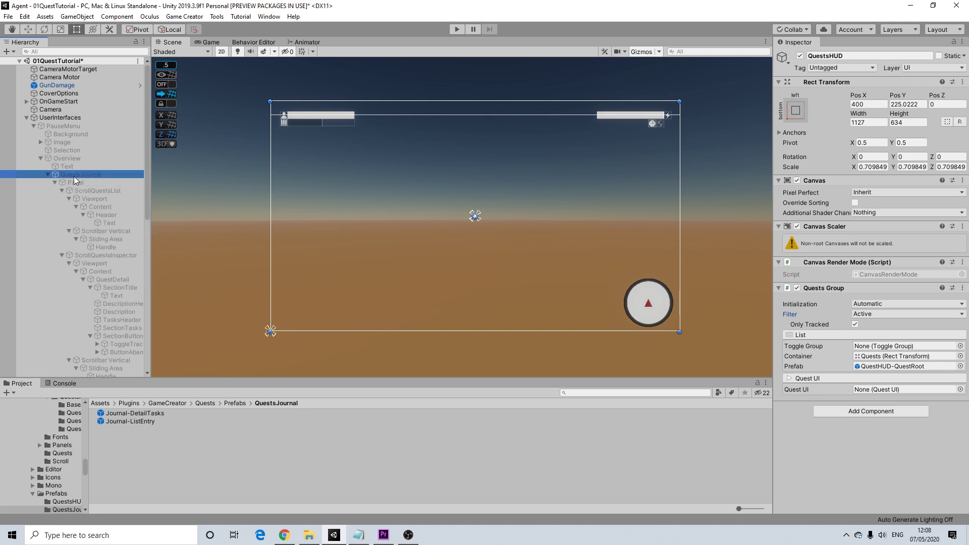
scroll(873, 349, down, 2)
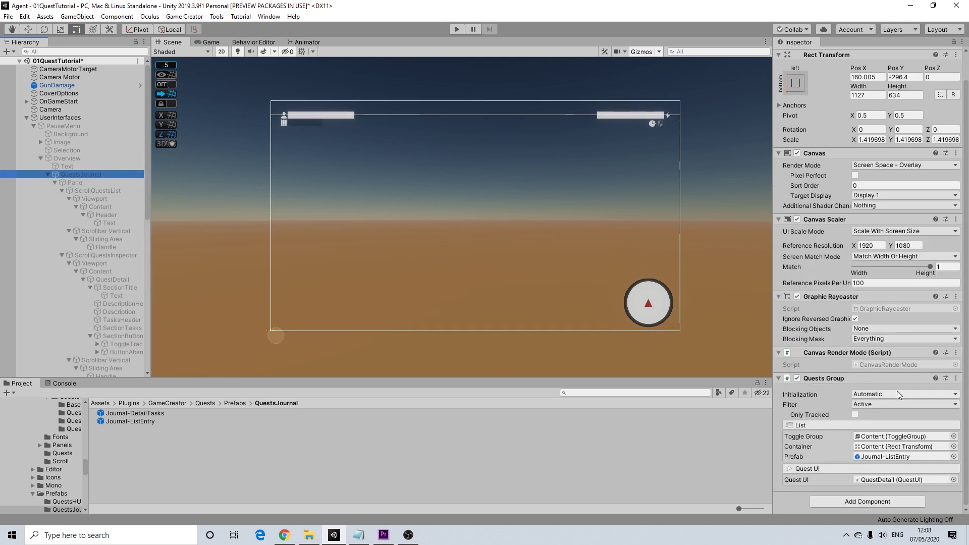
click(867, 404)
click(858, 409)
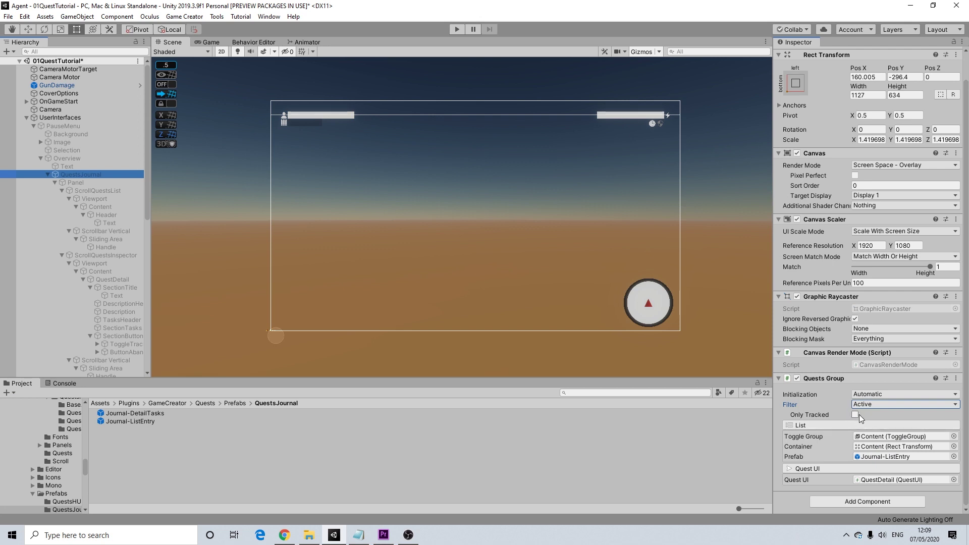
Activate the PauseMenu object and examine its quest journal layout up close in the scene.
click(63, 126)
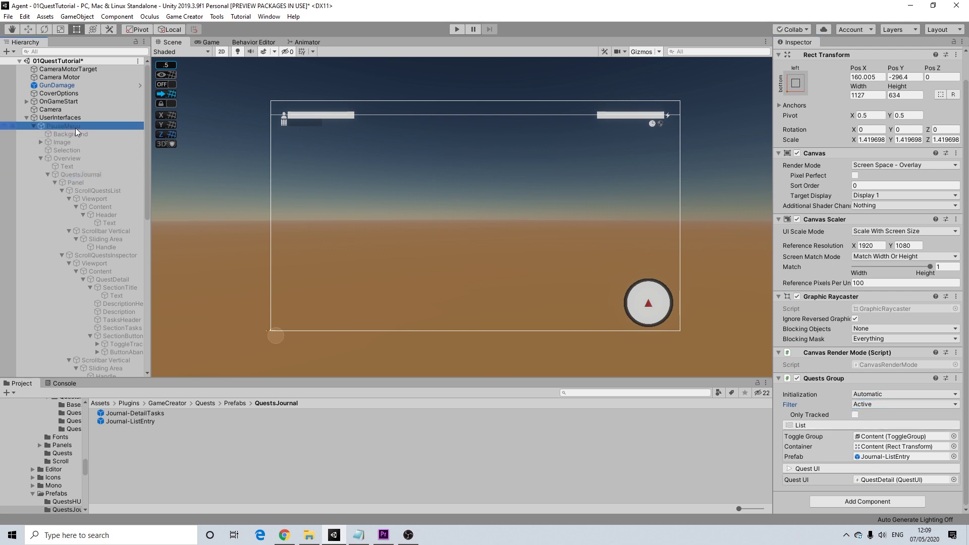
click(800, 55)
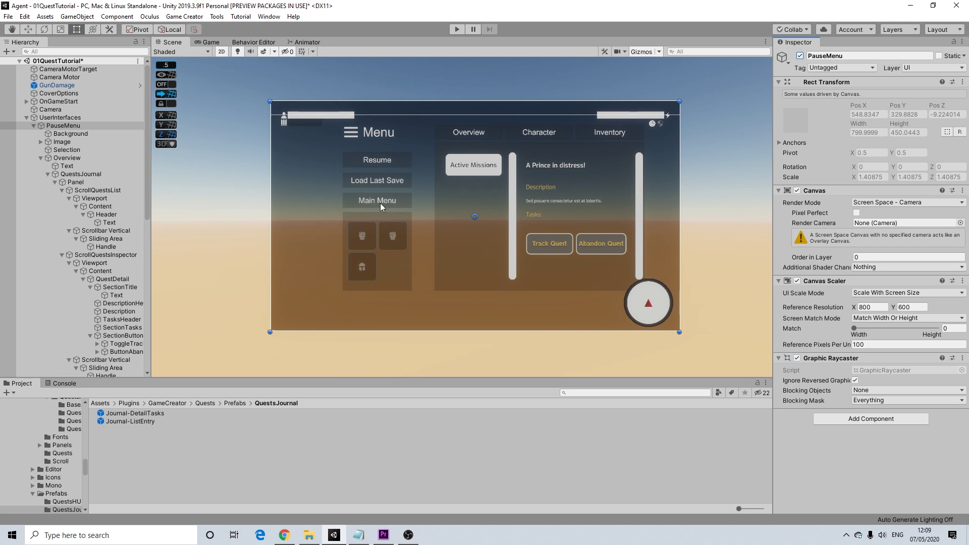
scroll(469, 224, down, 1)
scroll(469, 225, up, 2)
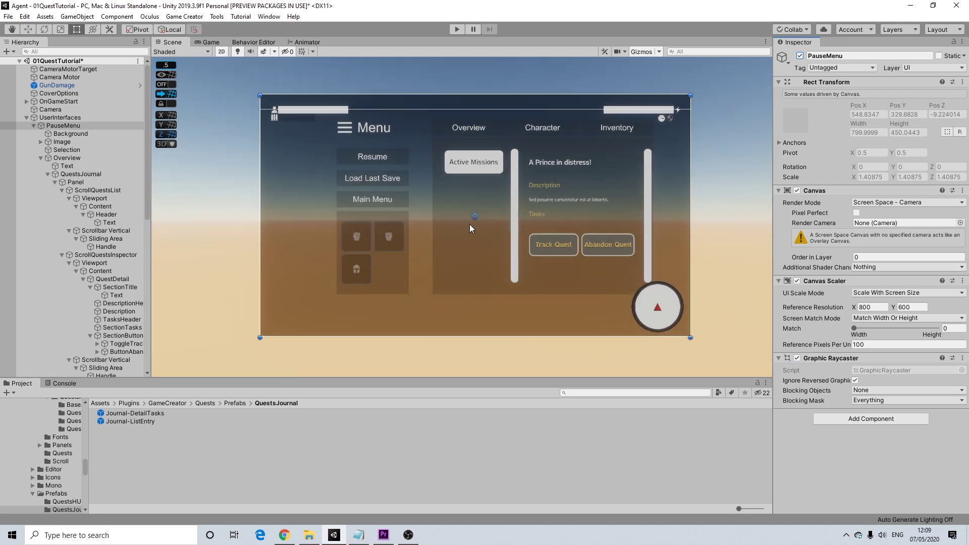
scroll(469, 224, up, 1)
scroll(468, 195, up, 1)
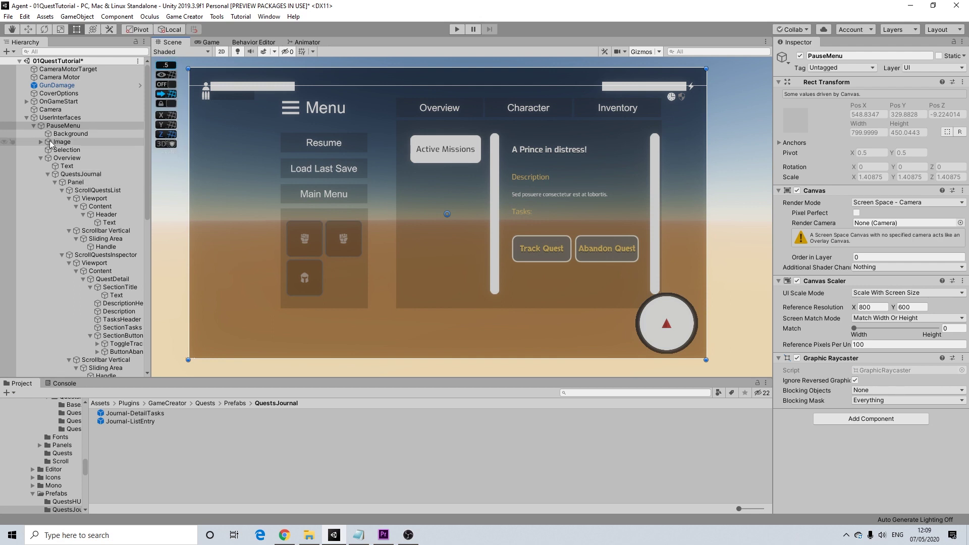
Review the quest status options offered by the QuestsJournal's filter, leaving it on Active.
click(81, 173)
click(873, 372)
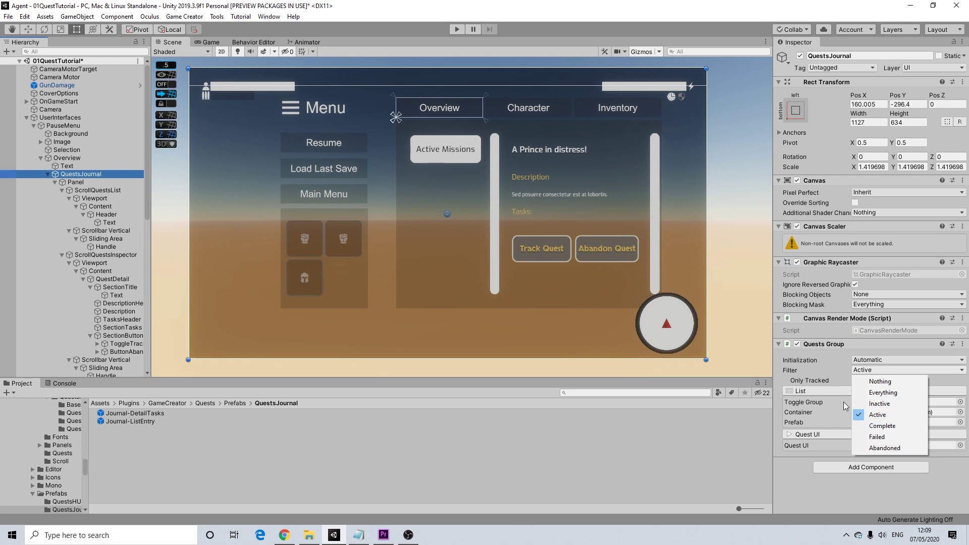
click(810, 371)
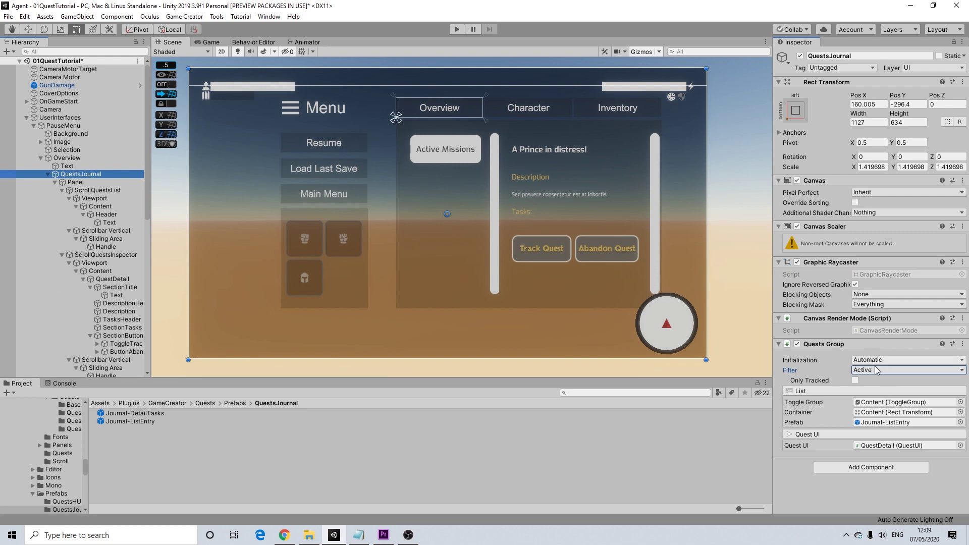
Collapse the Overview branch and deactivate the PauseMenu object.
click(41, 158)
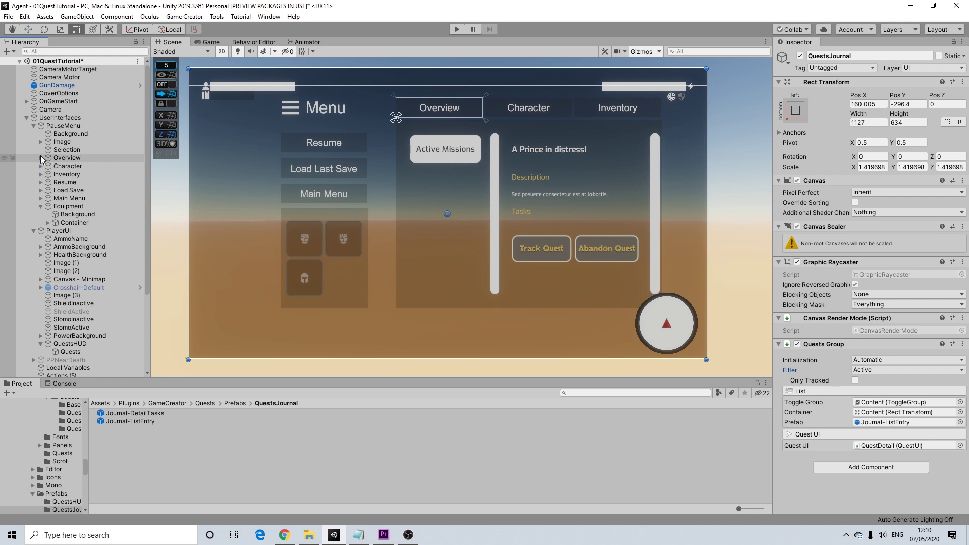
click(63, 125)
click(800, 56)
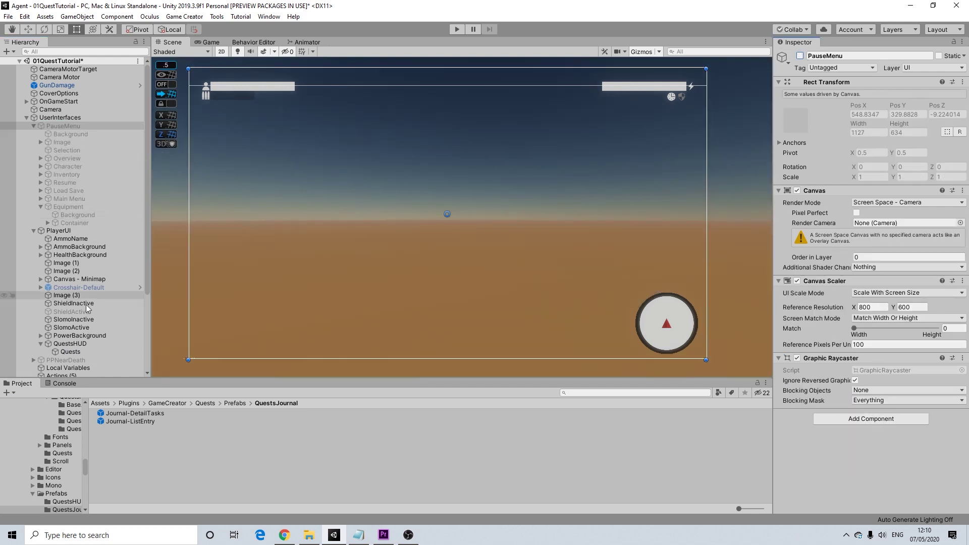
Check the QuestsHUD's filter options and its Only Tracked setting without changing them.
click(78, 344)
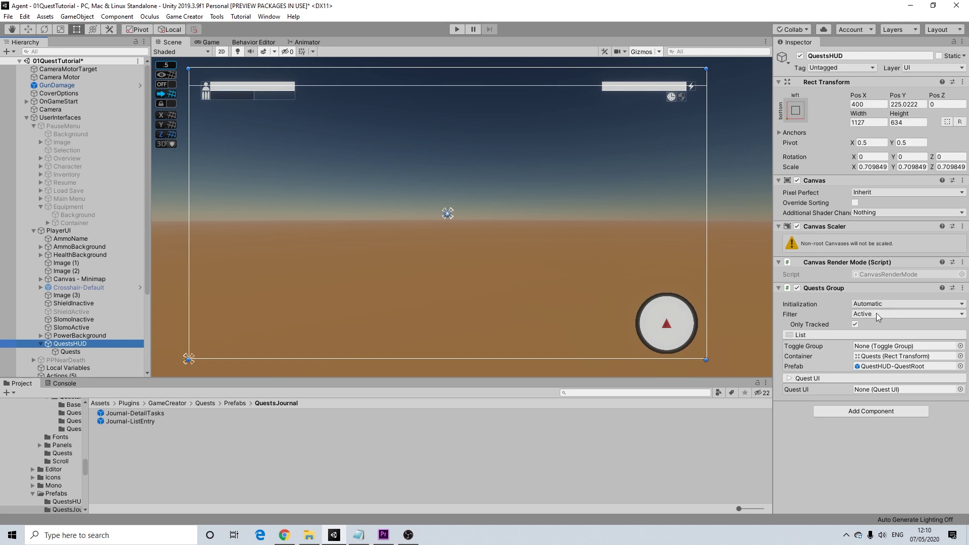
click(869, 315)
click(869, 316)
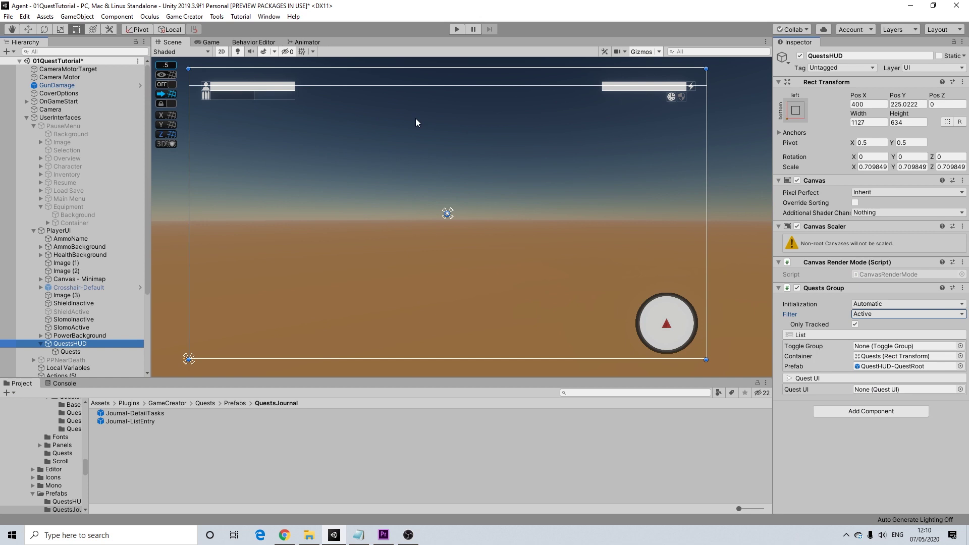
Run the game, track the Kill That Dude quest in the pause menu's journal and resume playing.
click(457, 29)
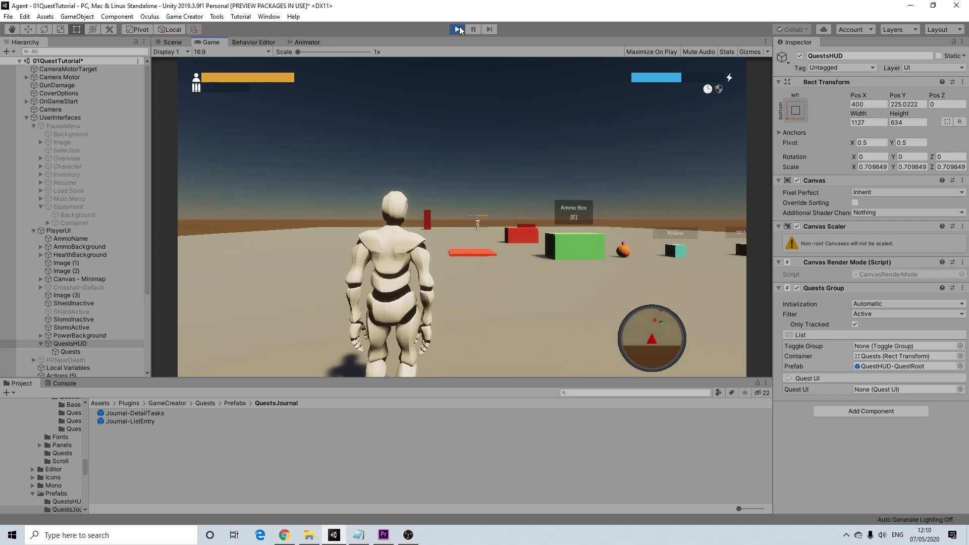
key(a)
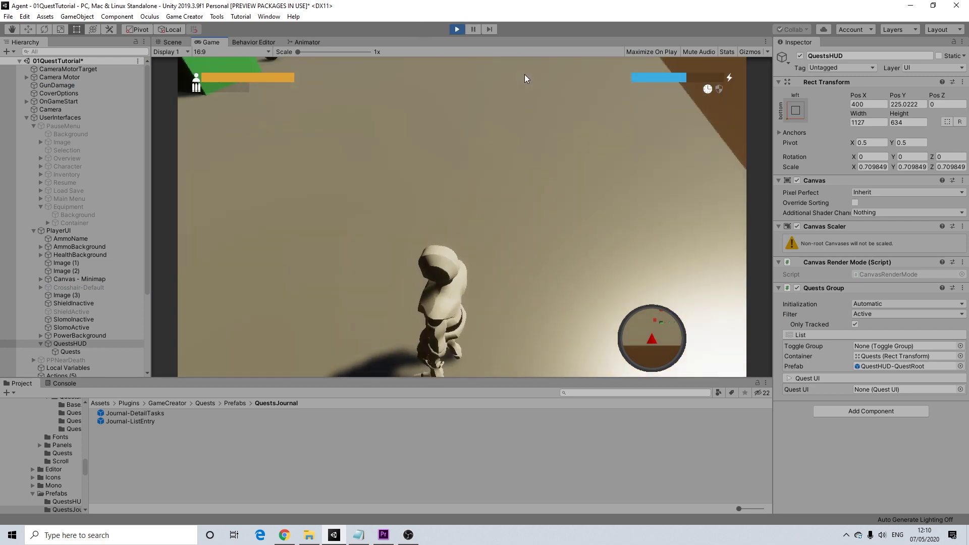
key(w)
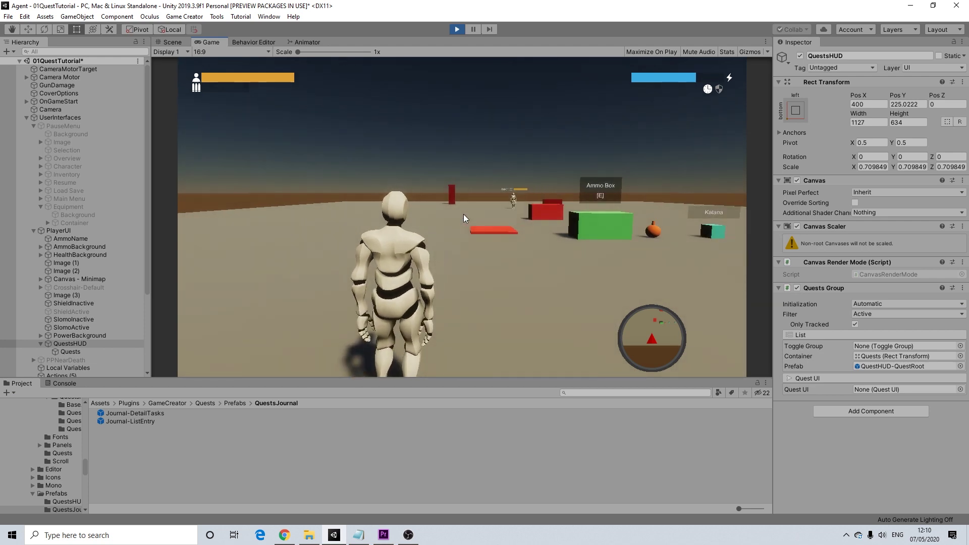
key(Escape)
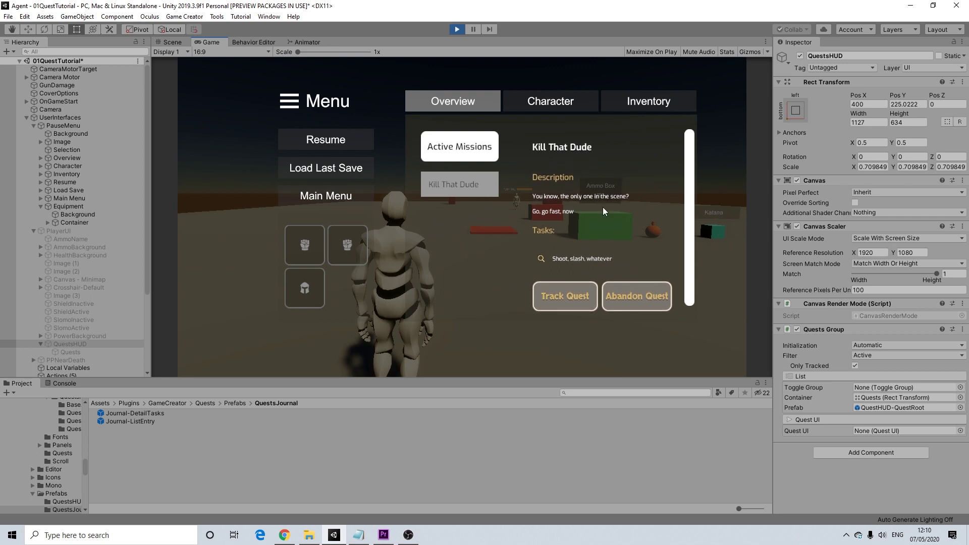
click(568, 296)
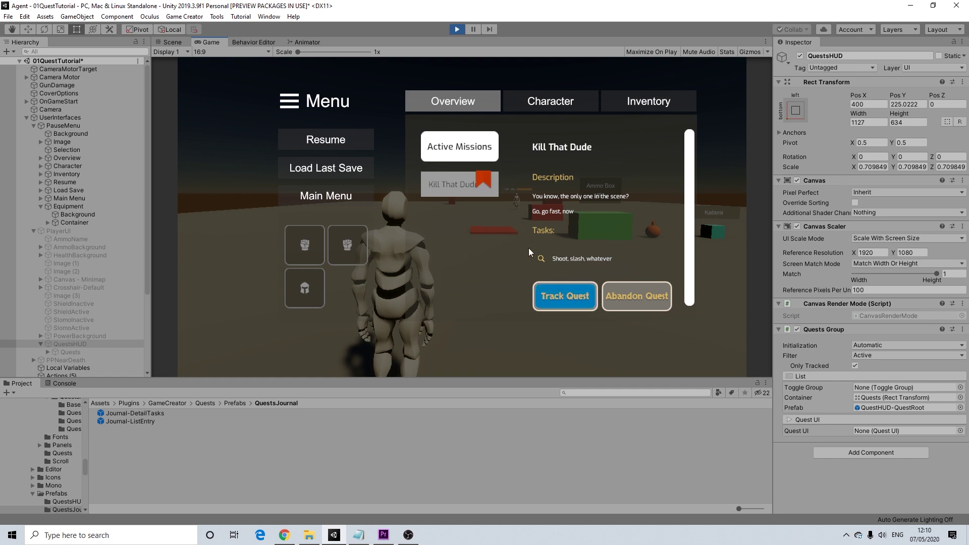
click(329, 145)
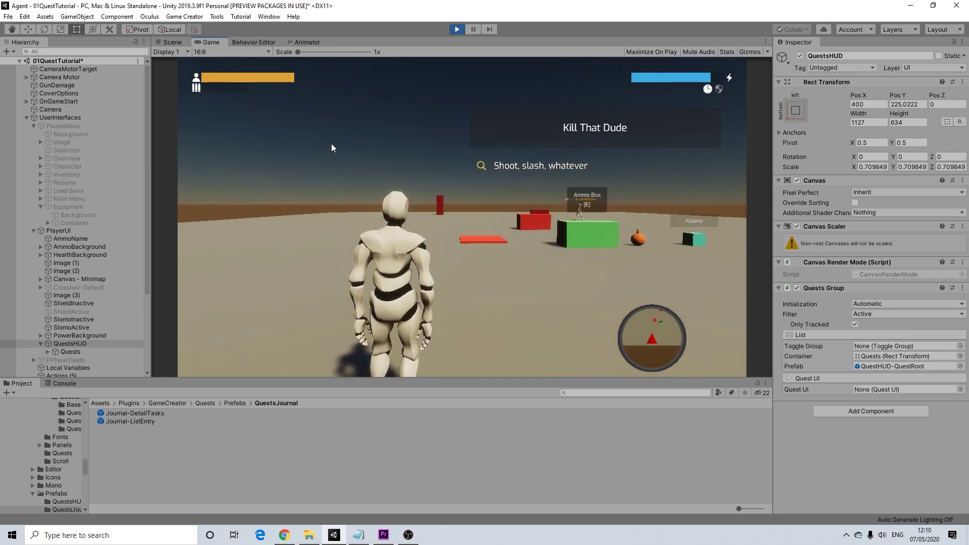
Walk to within range of the enemy, reload and shoot it dead to finish the tracked quest, then walk on.
right_drag(332, 148, 332, 177)
key(w)
key(r)
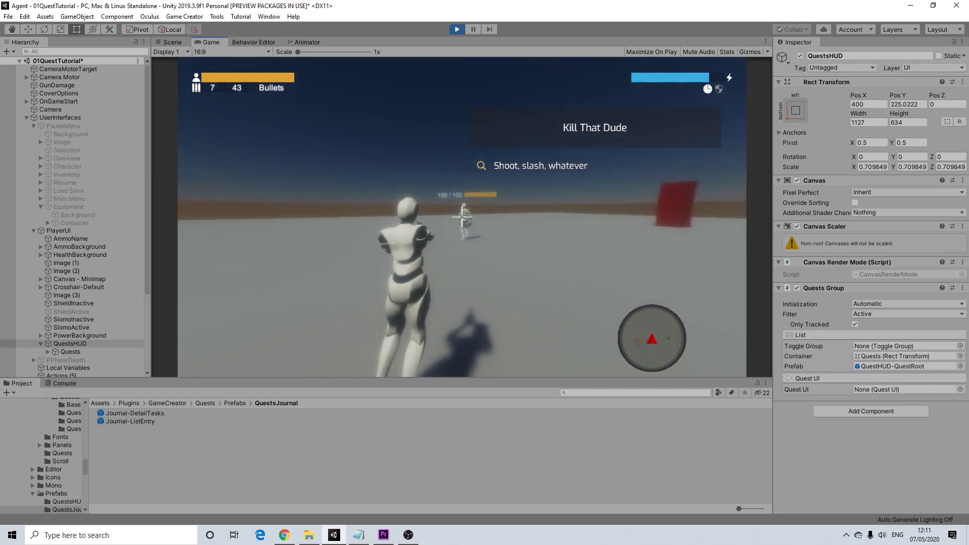
click(462, 217)
click(462, 217)
click(462, 217)
click(462, 217)
click(462, 217)
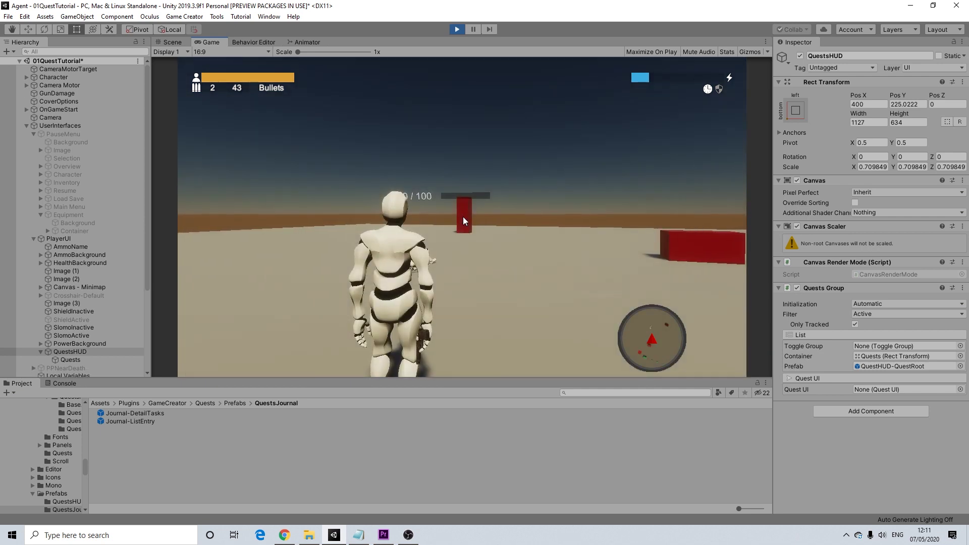
key(w)
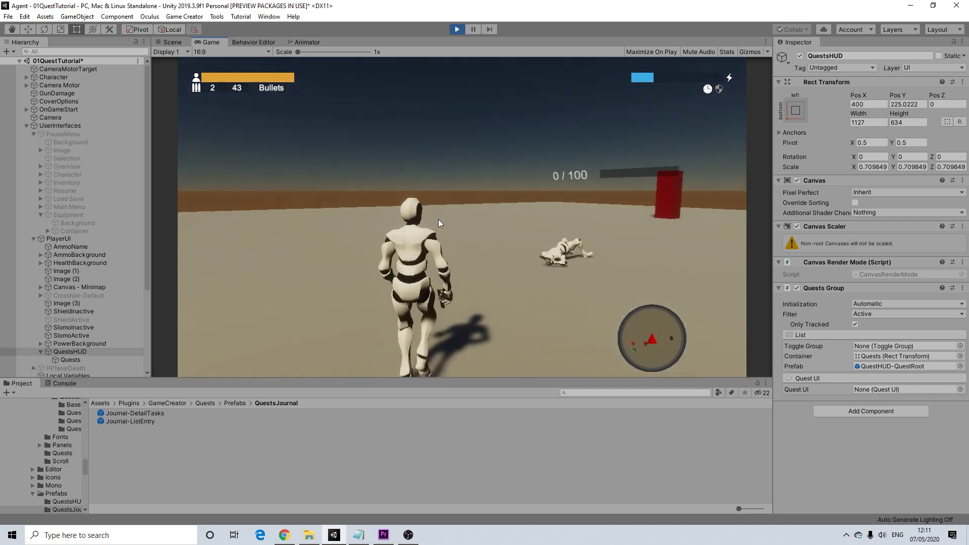
Reload while walking on, check the journal's Active Missions list in the pause menu and stop the game.
key(r)
key(w)
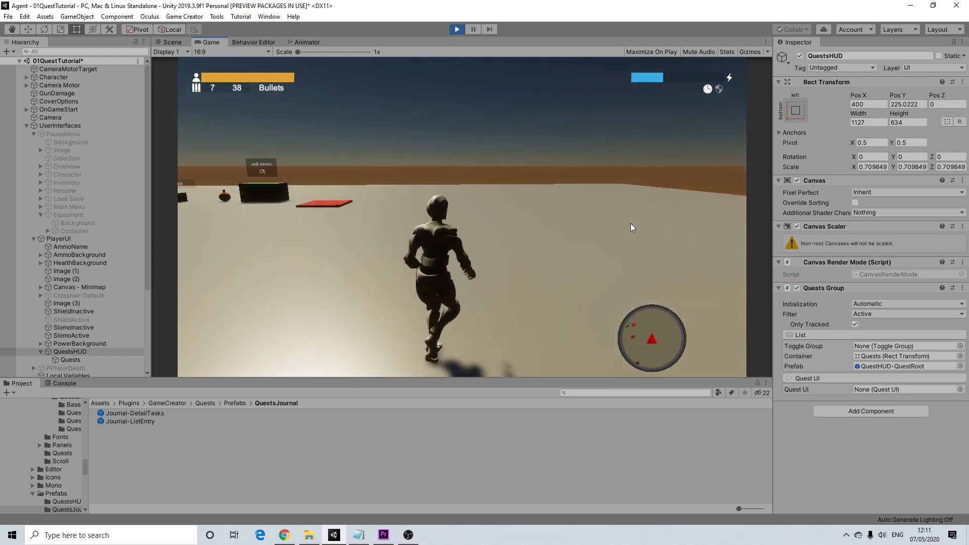
key(Escape)
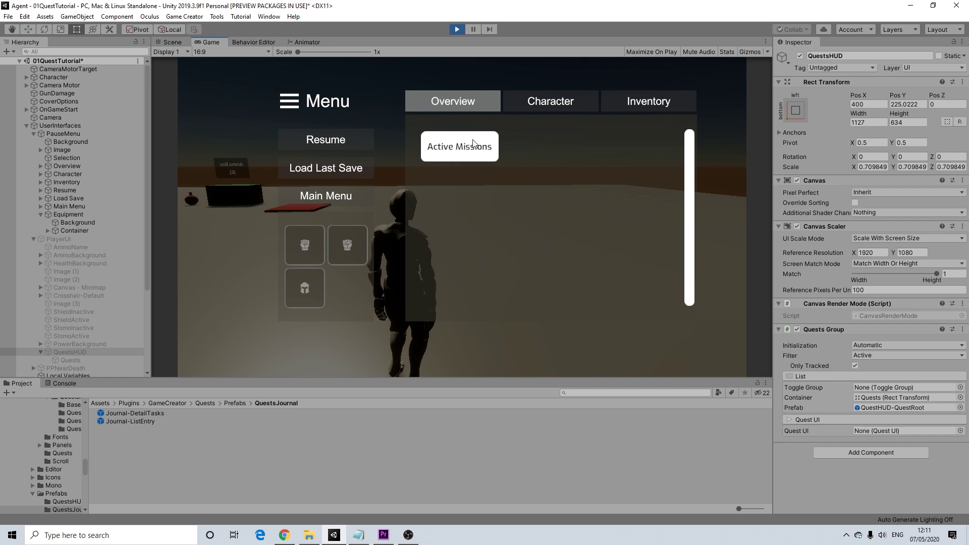
click(457, 29)
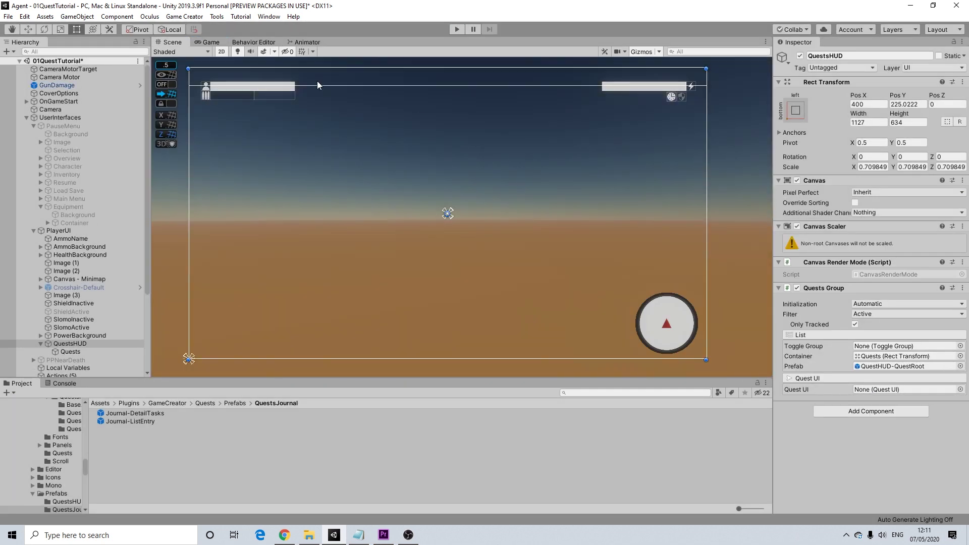
Switch the Scene view from 2D to 3D and bring the ground platform into view.
middle_drag(372, 128, 409, 105)
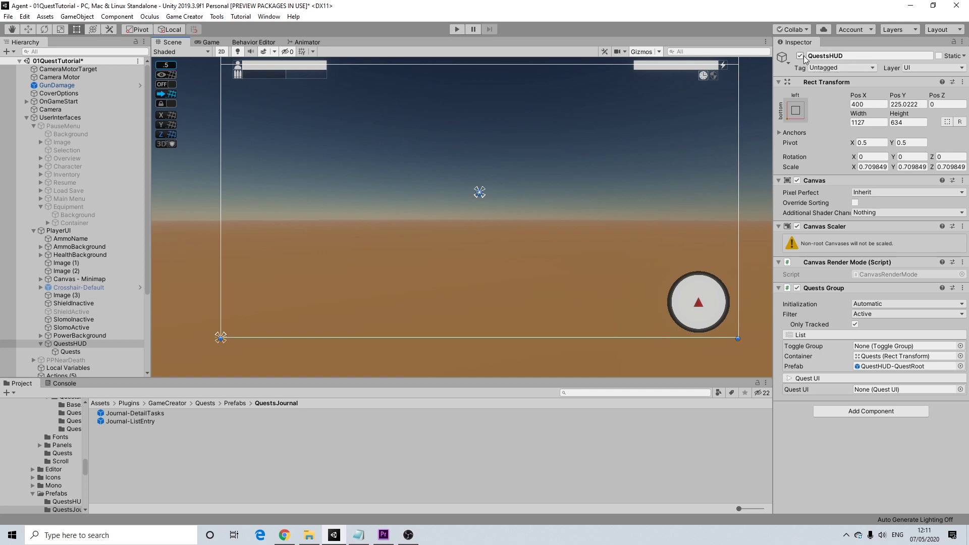
click(221, 53)
middle_drag(360, 227, 554, 165)
scroll(539, 230, up, 5)
scroll(538, 230, up, 7)
middle_drag(455, 290, 544, 221)
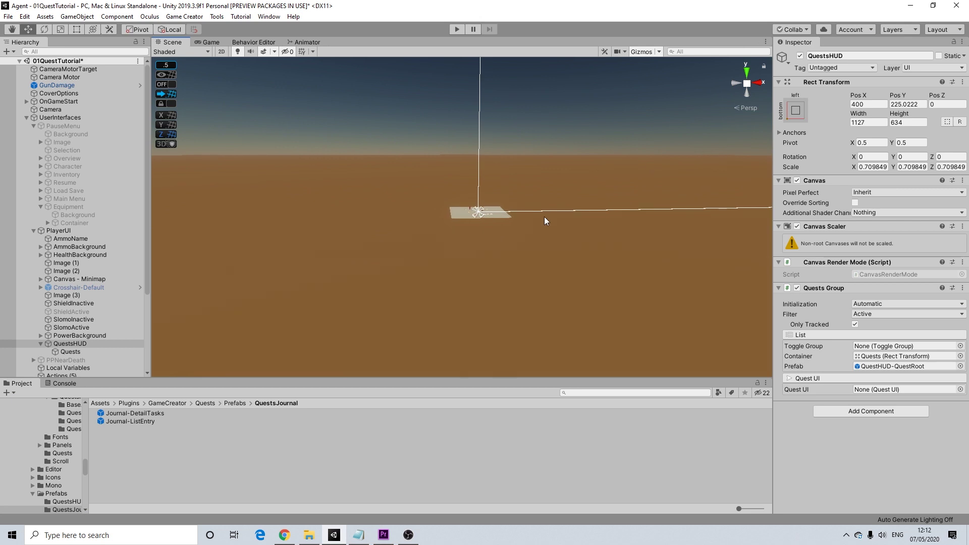
Review the On Complete actions of the kill-that-dude quest in the Game Creator preferences, leaving them as they are.
click(185, 16)
click(216, 78)
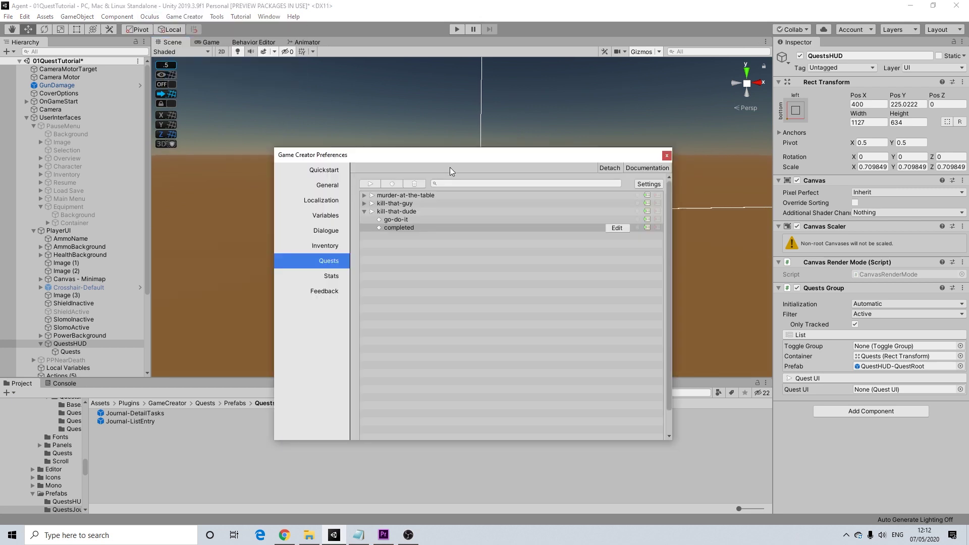
click(401, 211)
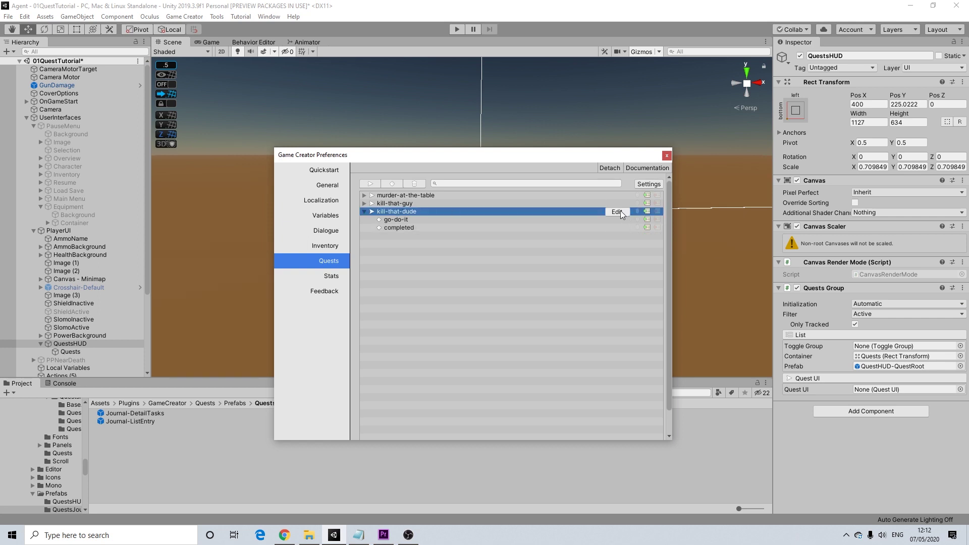
click(620, 213)
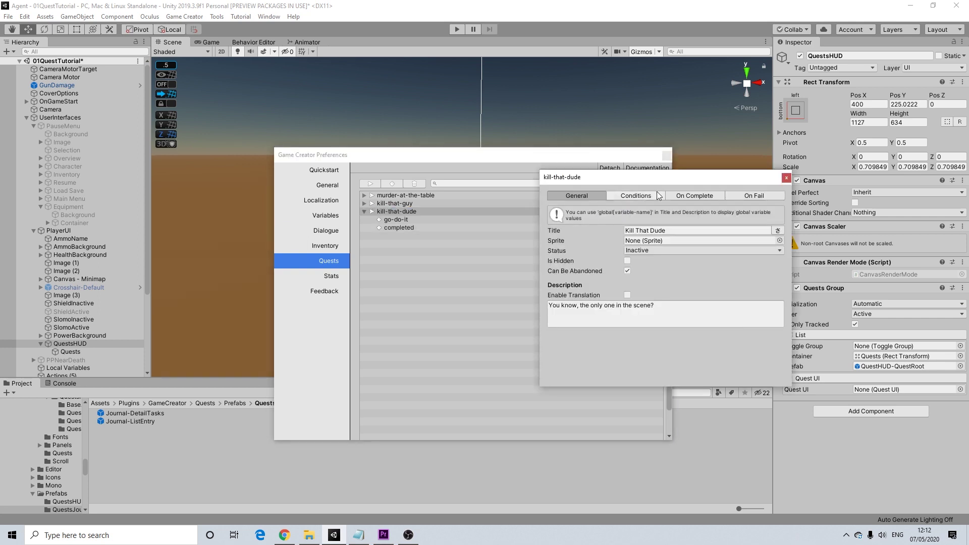
click(695, 195)
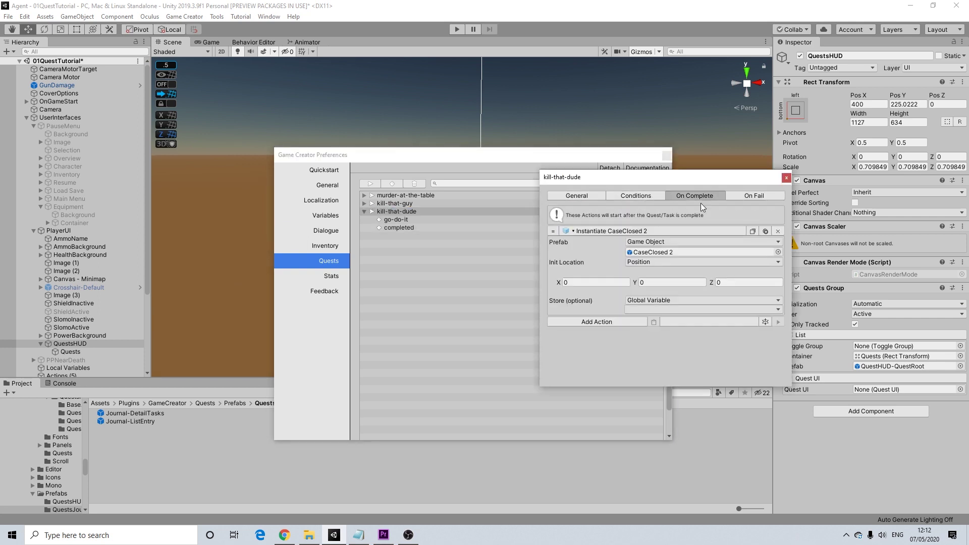
click(786, 178)
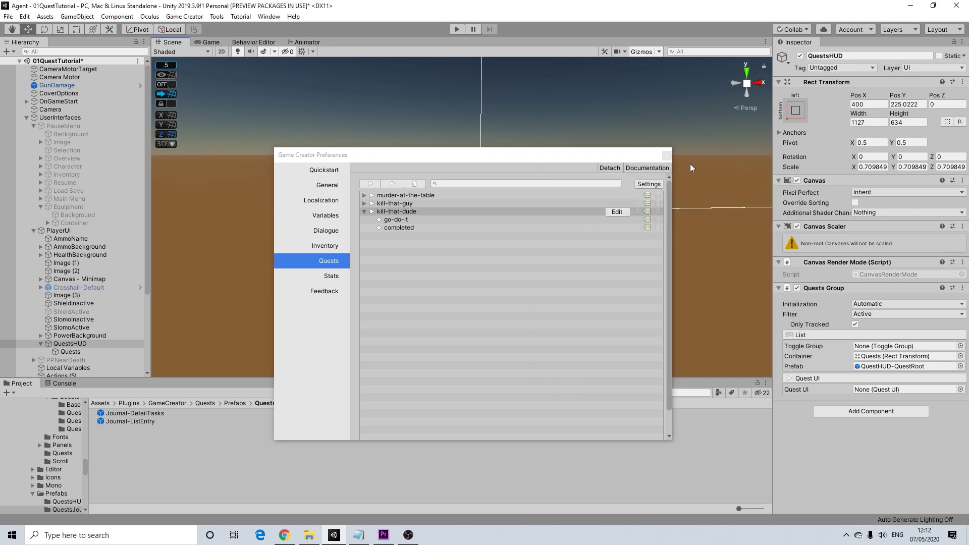
click(667, 155)
Collapse the Quests and UserInterfaces branches in the Hierarchy.
middle_drag(496, 203, 372, 267)
scroll(507, 211, up, 2)
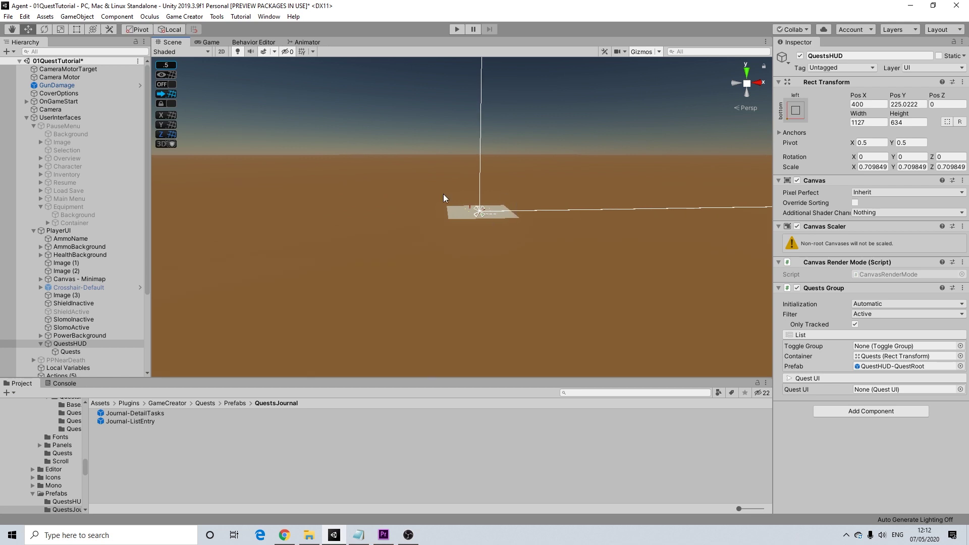
scroll(88, 261, down, 3)
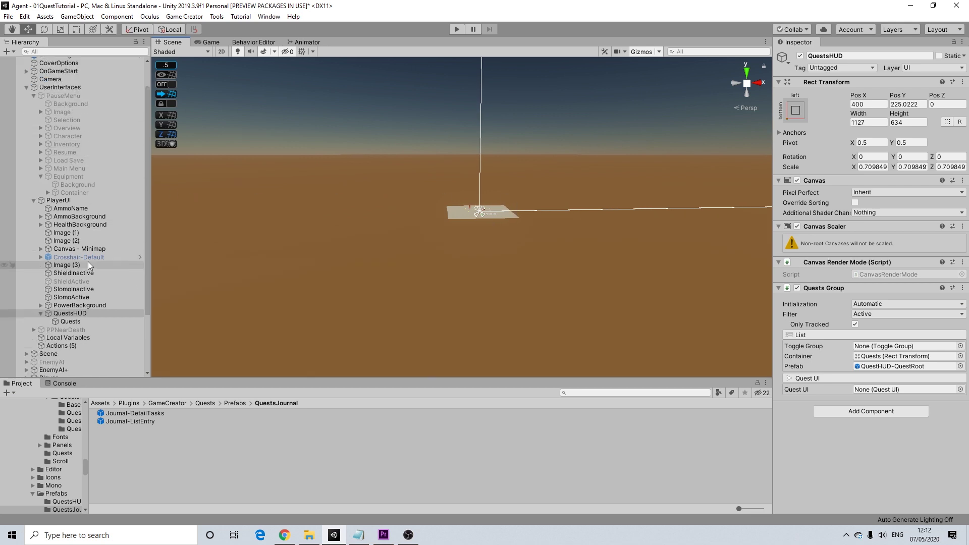
scroll(88, 262, down, 5)
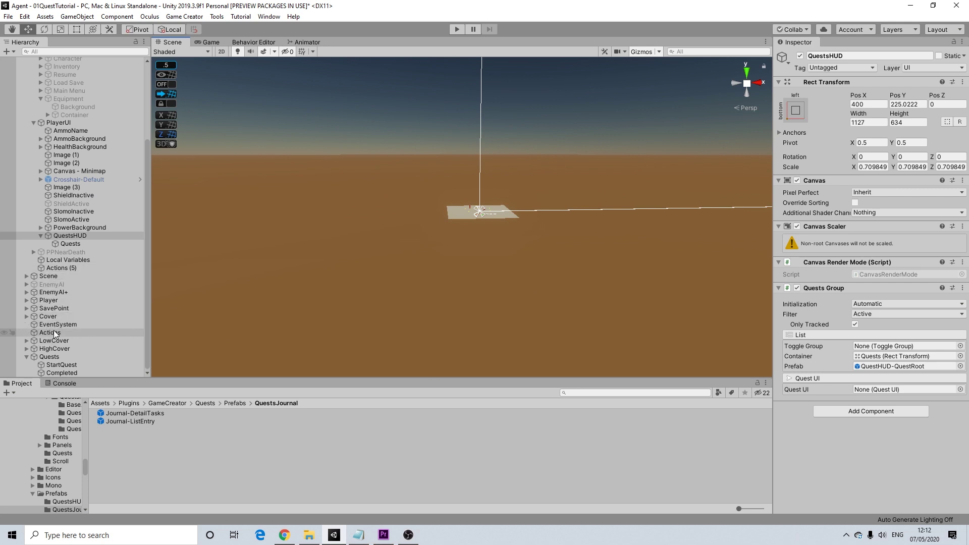
click(25, 354)
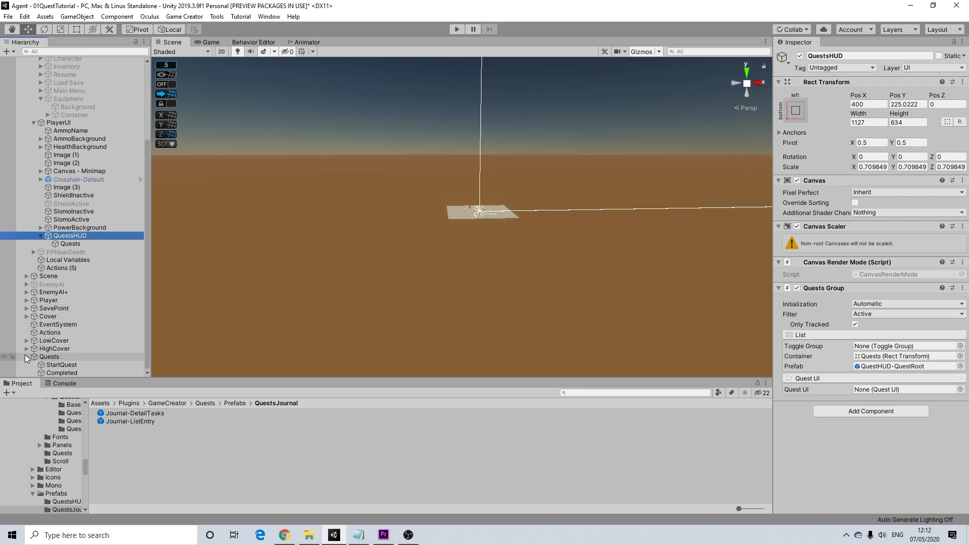
scroll(25, 354, up, 1)
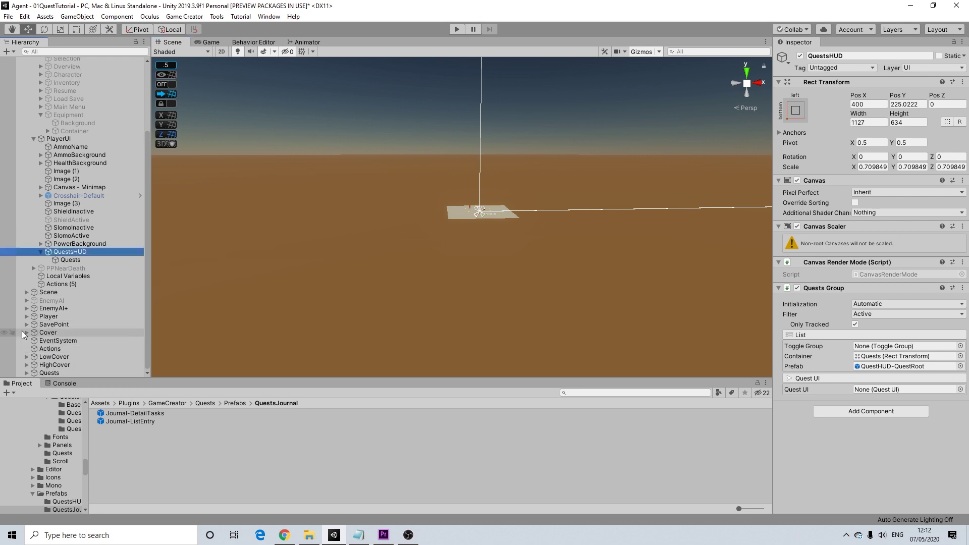
right_click(22, 331)
click(145, 239)
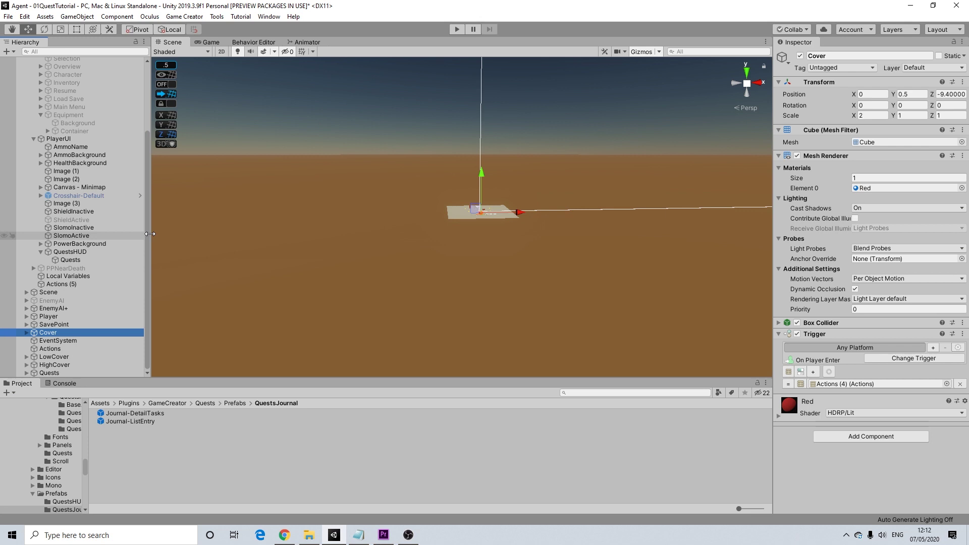
drag(144, 238, 150, 128)
click(27, 117)
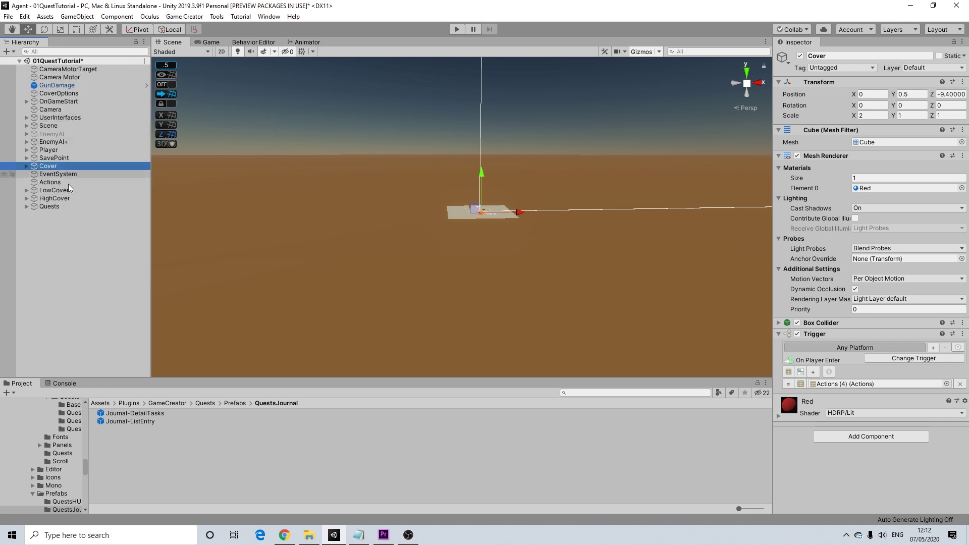
Create an empty GameObject in the scene and add a Conditions component to it.
click(60, 227)
right_click(61, 226)
click(116, 333)
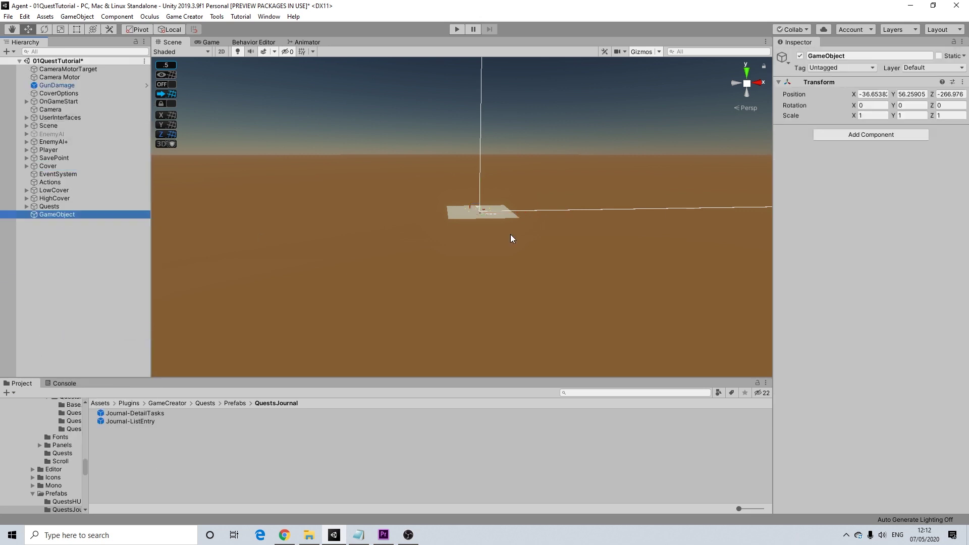
click(864, 134)
text(actions)
click(835, 174)
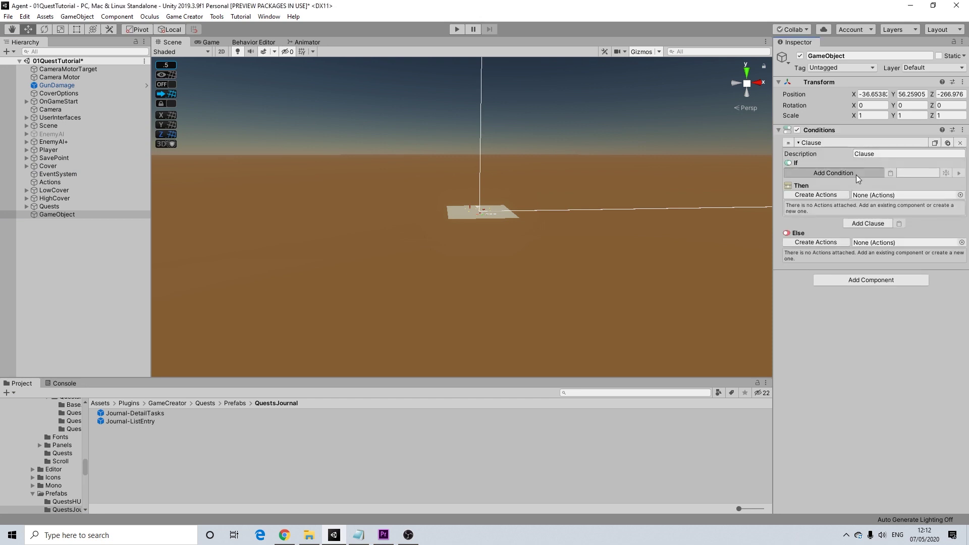
Add a Quest Status condition to the GameObject's clause and set its status to Complete.
click(854, 176)
click(807, 240)
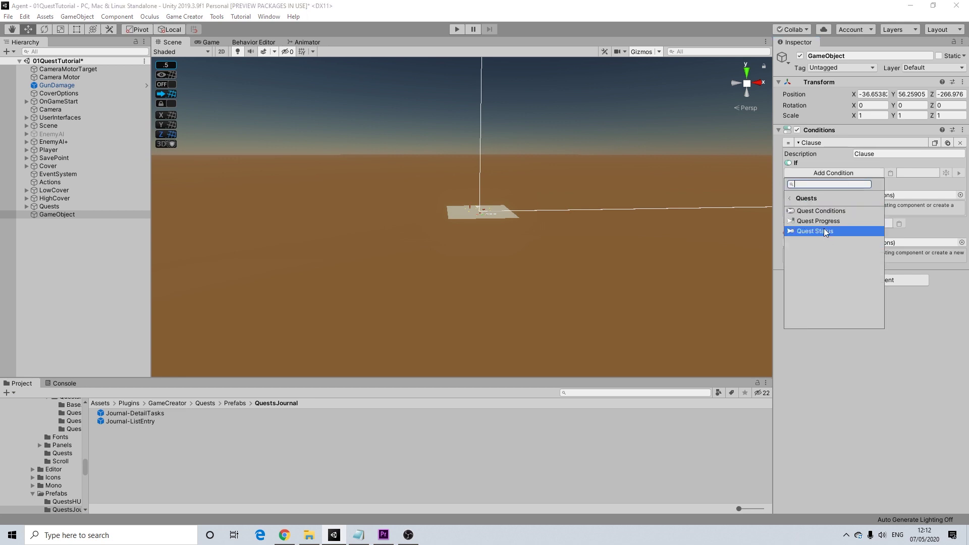
click(820, 231)
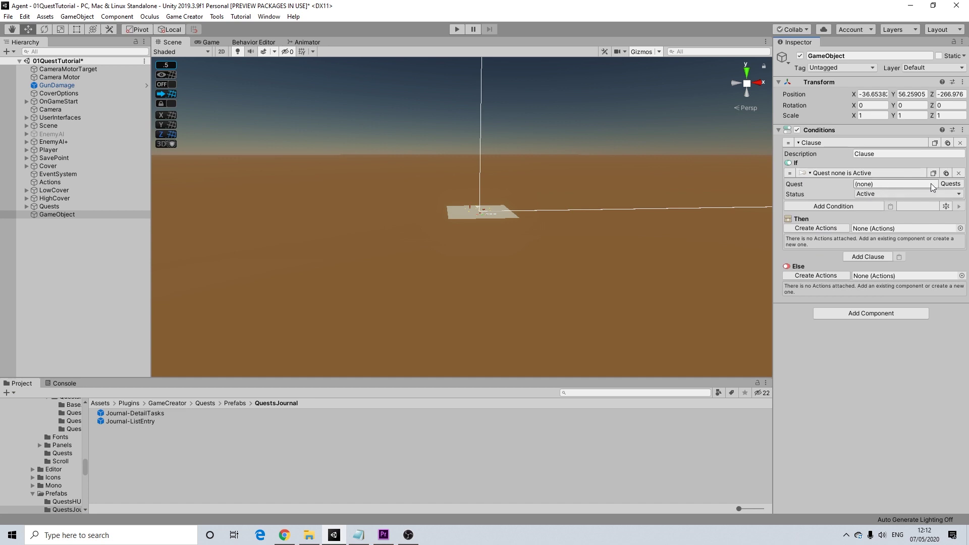
click(944, 194)
click(898, 225)
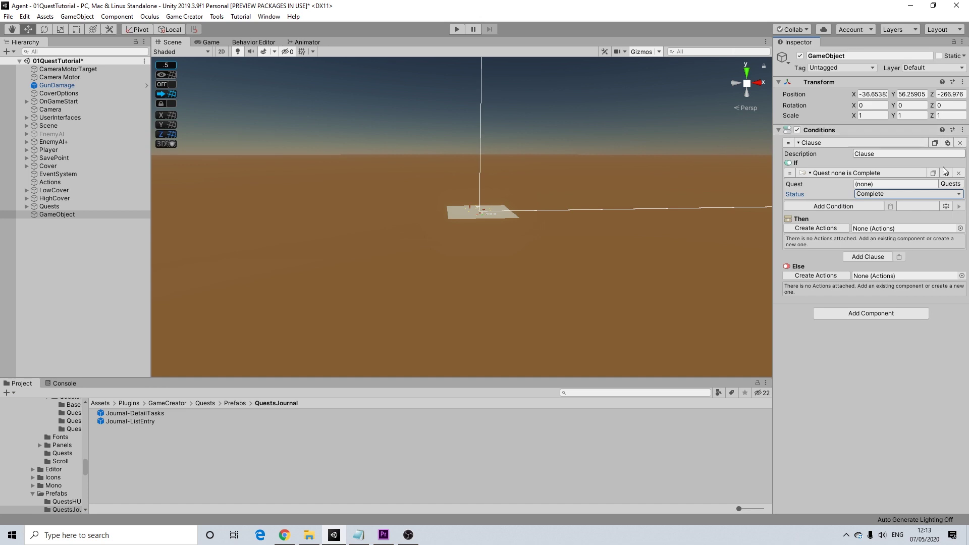
Delete the empty GameObject that holds the Conditions component.
click(68, 213)
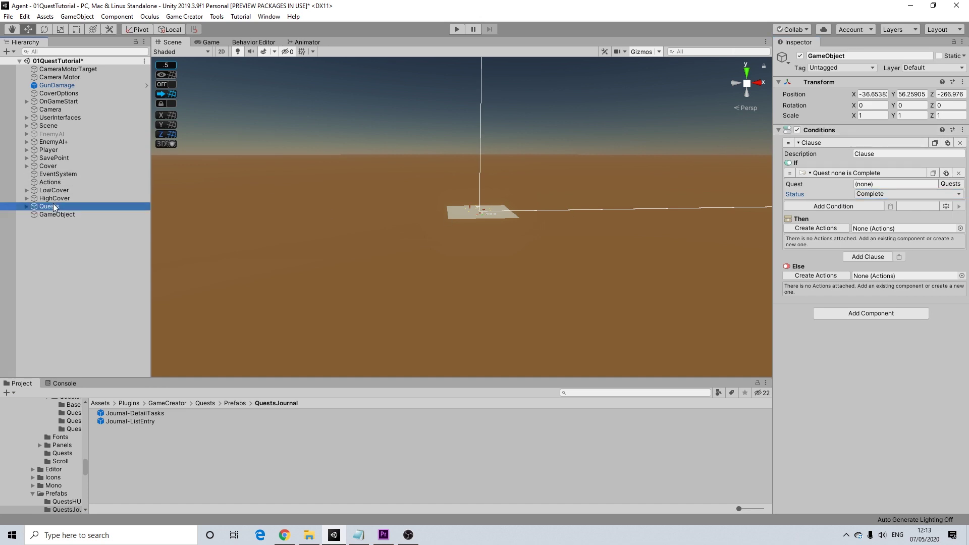
key(Delete)
Look over the objects on the scene's ground platform from close up.
middle_drag(538, 186, 377, 206)
scroll(463, 199, up, 6)
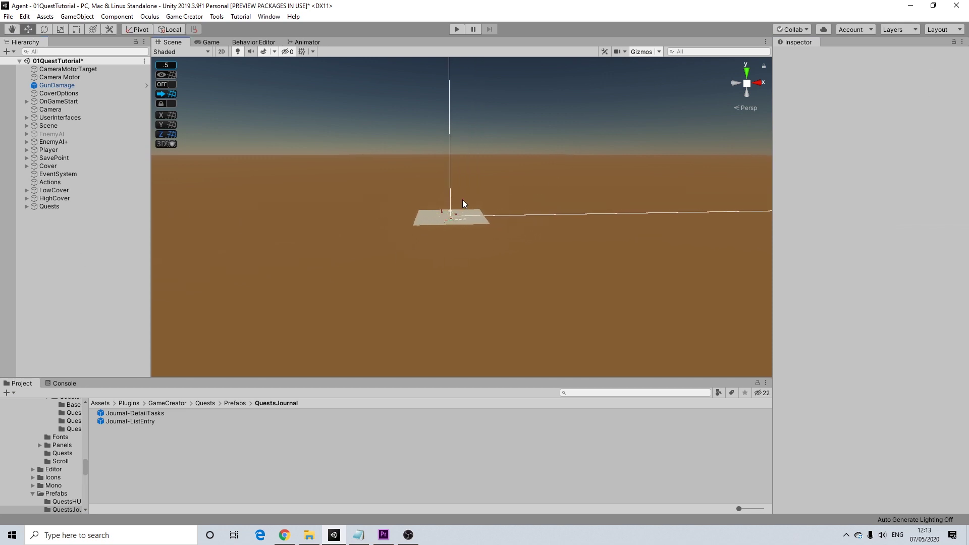
scroll(463, 201, up, 6)
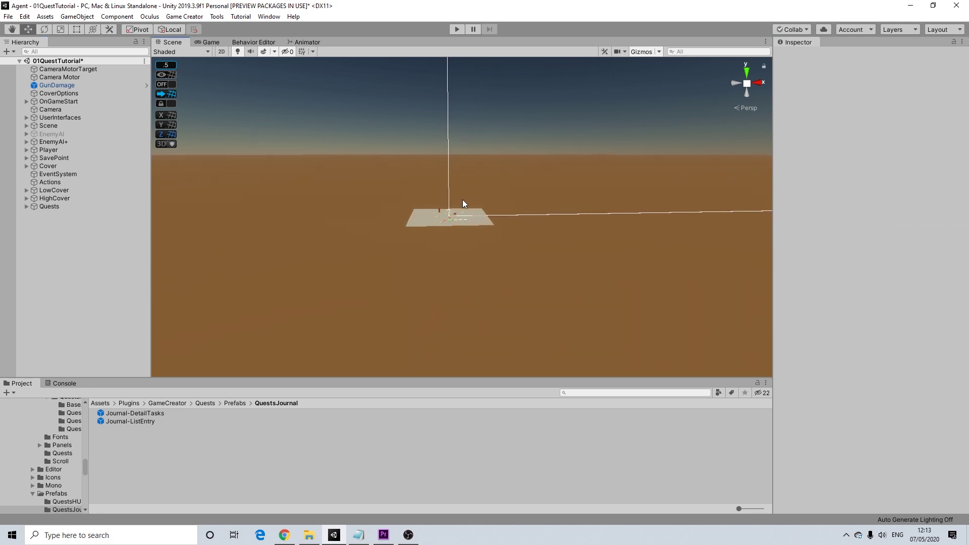
scroll(463, 198, up, 6)
mouse_move(462, 199)
middle_down()
mouse_move(468, 207)
mouse_move(452, 209)
middle_up()
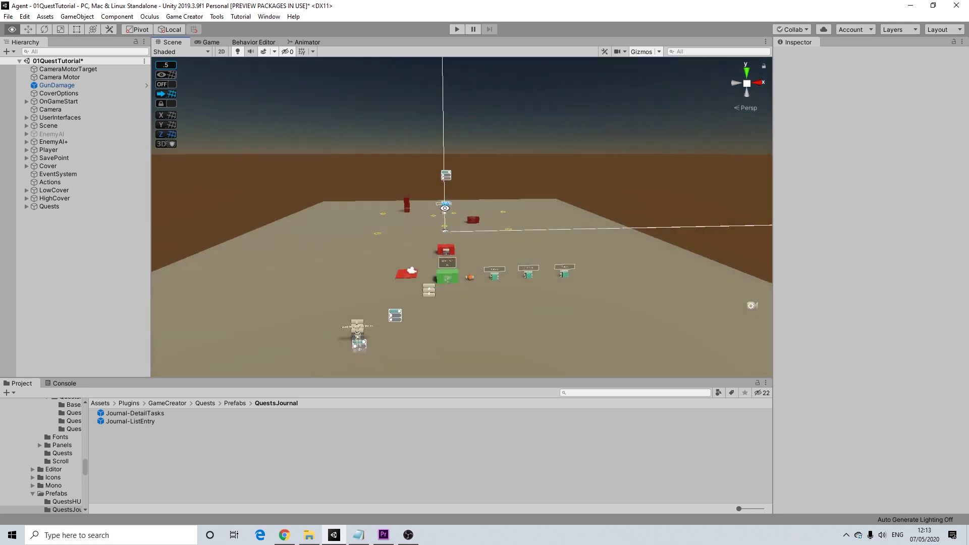
scroll(449, 209, up, 3)
scroll(444, 208, up, 5)
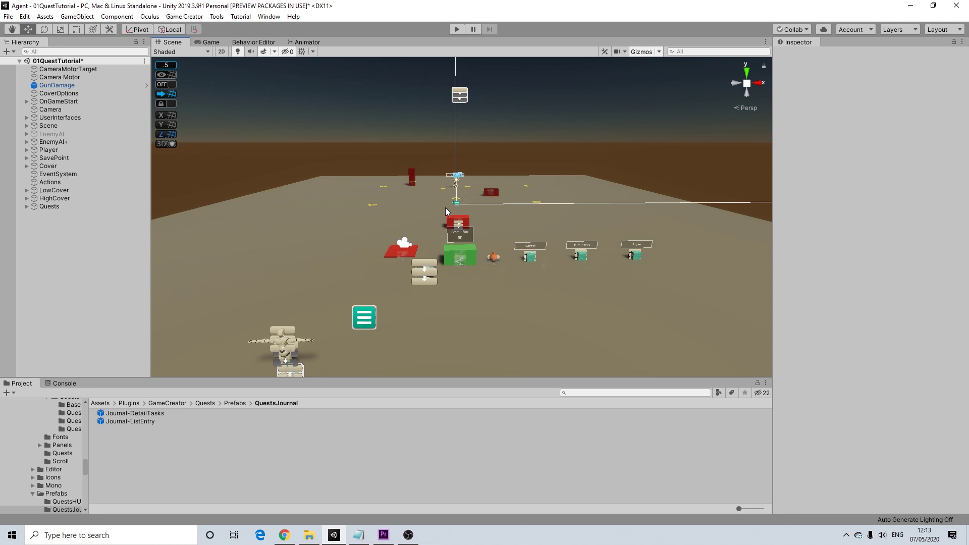
scroll(440, 210, down, 3)
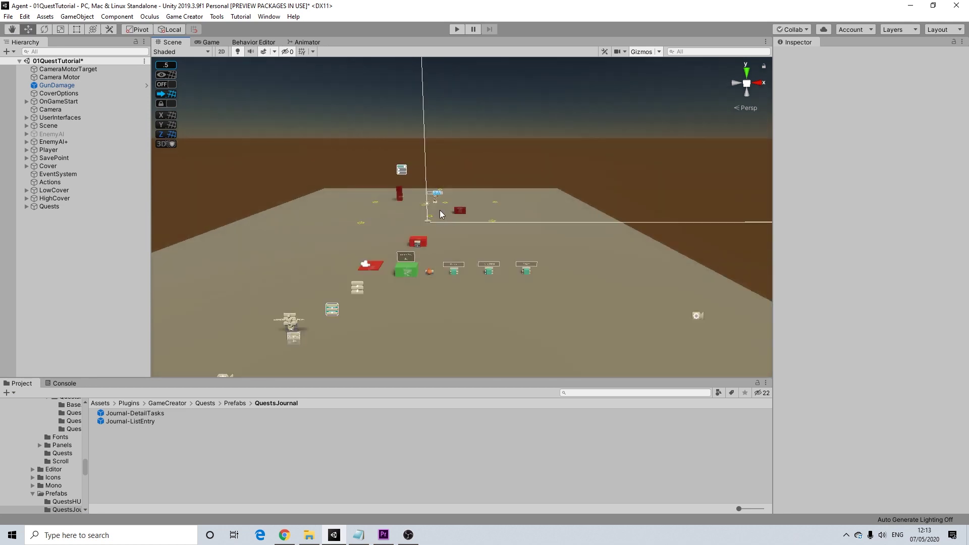
scroll(440, 210, down, 4)
middle_drag(444, 207, 484, 222)
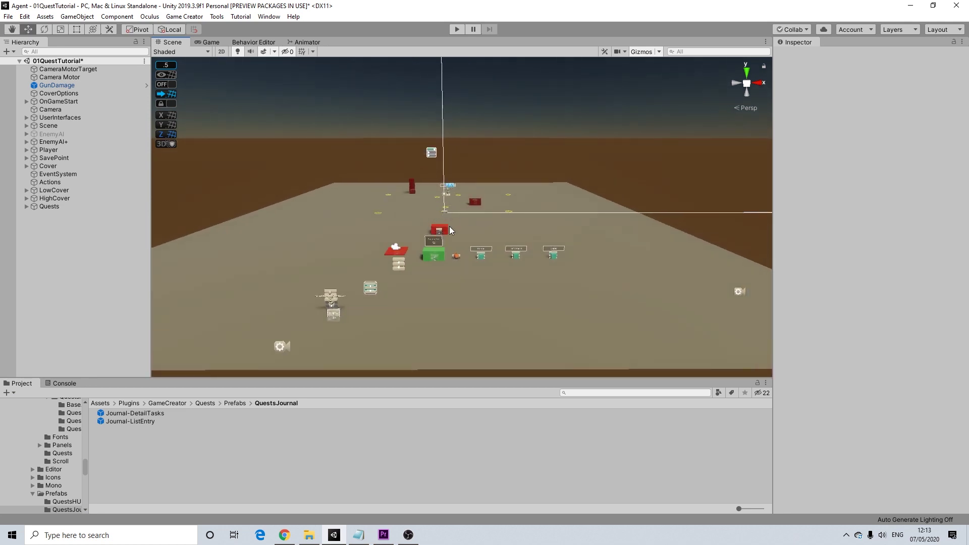
scroll(417, 196, up, 2)
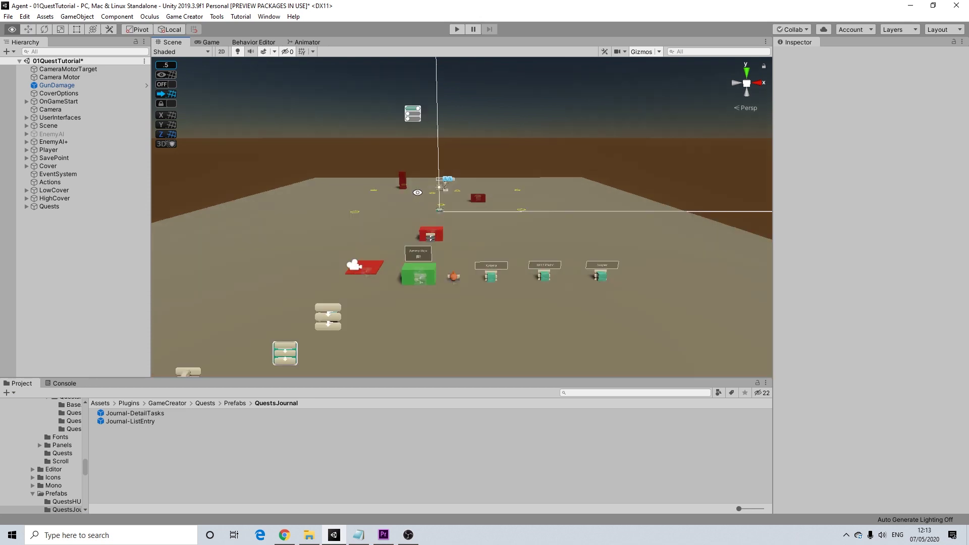
alt+drag(417, 196, 399, 209)
scroll(399, 210, down, 4)
scroll(398, 205, up, 5)
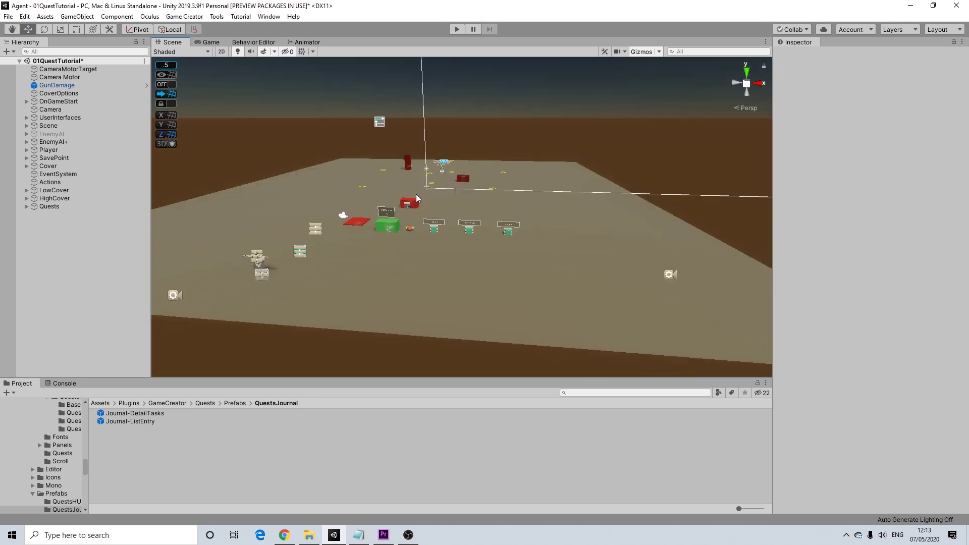
middle_drag(416, 193, 495, 186)
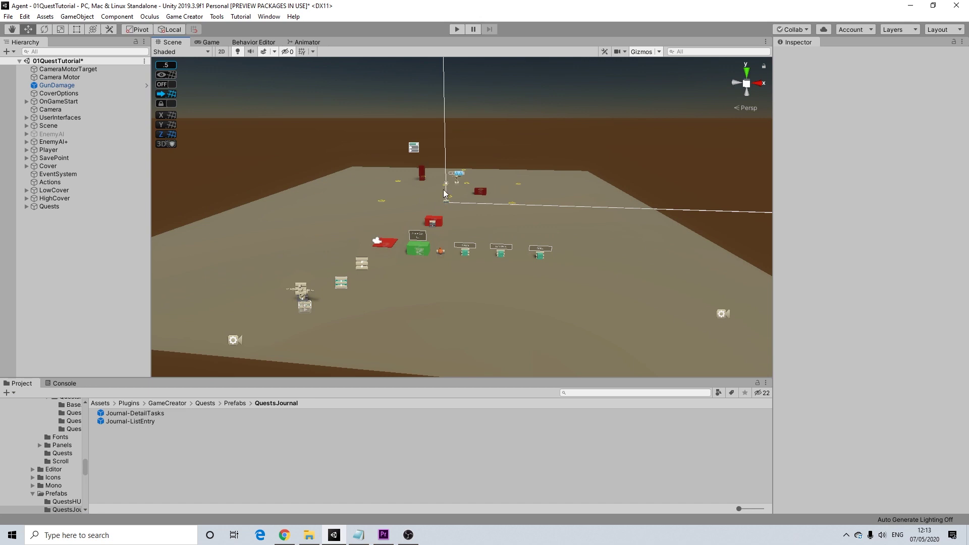